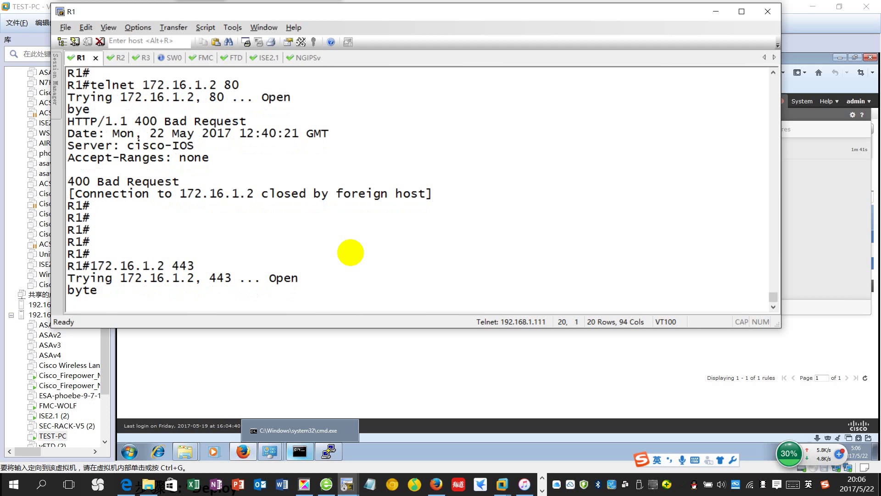
End the open port 443 connection to 172.16.1.2 from R1 and return to the R1 prompt
{"action": "key", "text": "Return"}
{"action": "key", "text": "Return"}
{"action": "key", "text": "Return"}
{"action": "key", "text": "Return"}
{"action": "key", "text": "Return"}
{"action": "key", "text": "Return"}
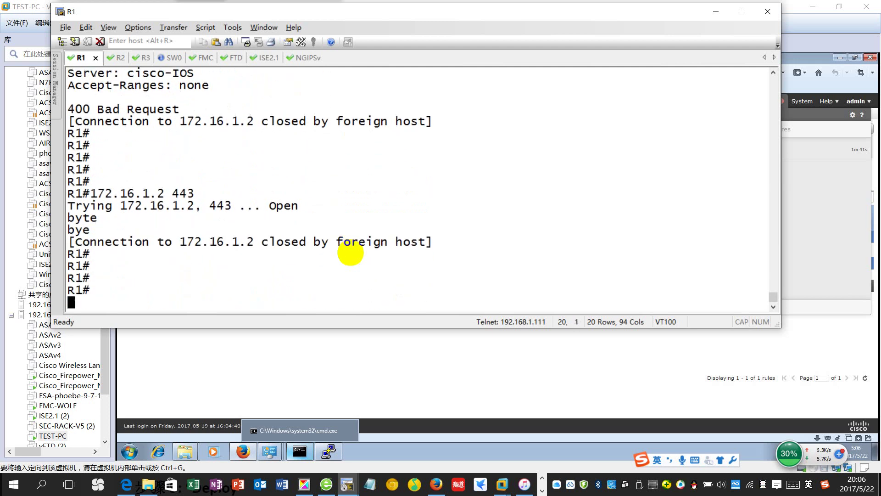
In the R2 session, leave configuration mode and ping 10.1.1.1
{"action": "left_click", "coordinate": [113, 57]}
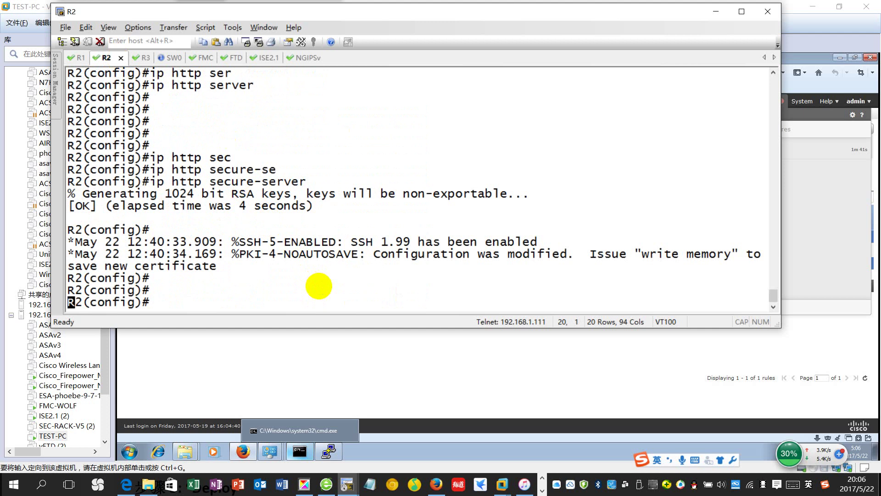
{"action": "key", "text": "Return"}
{"action": "key", "text": "Return"}
{"action": "type", "text": "exi"}
{"action": "key", "text": "Return"}
{"action": "key", "text": "Return"}
{"action": "key", "text": "Return"}
{"action": "key", "text": "Return"}
{"action": "type", "text": "ping"}
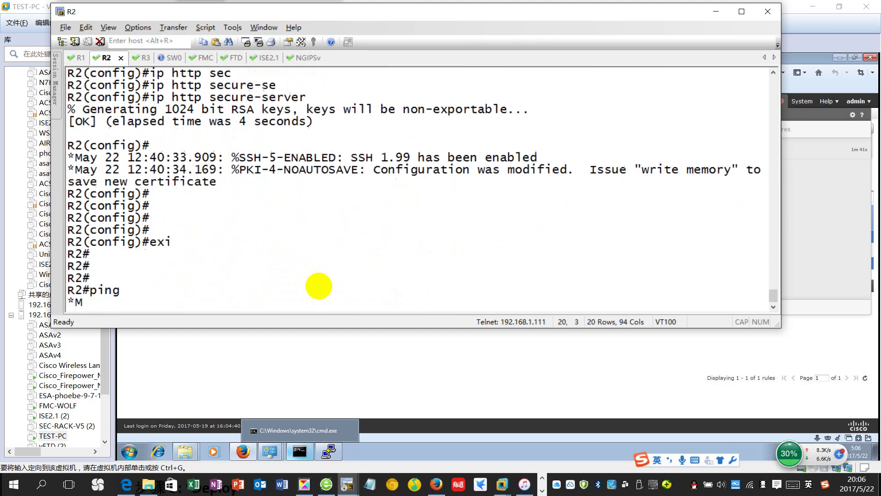
{"action": "type", "text": "10.1.1.1"}
{"action": "key", "text": "Return"}
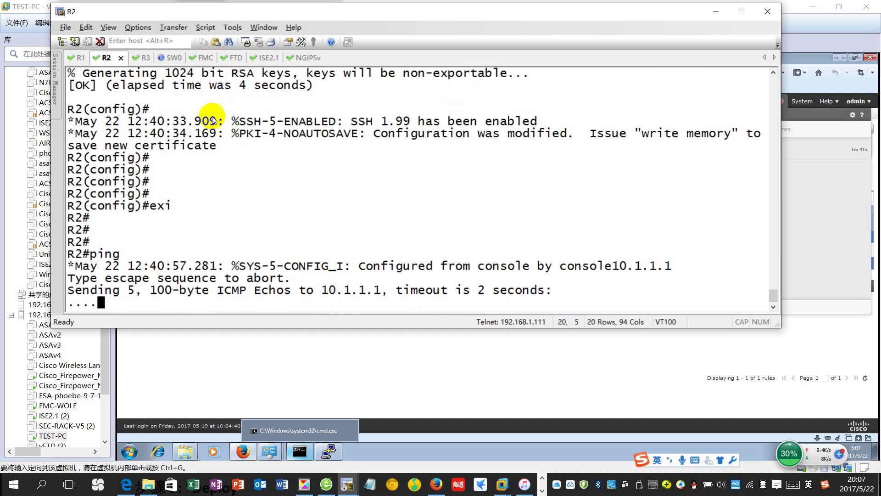
Compare the R1 and R2 sessions and examine the output of R2's ping to 10.1.1.1
{"action": "left_click", "coordinate": [73, 59]}
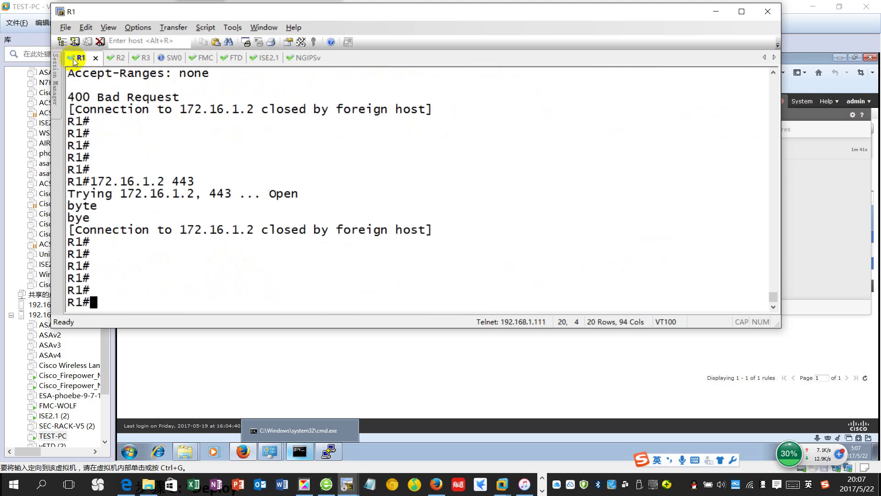
{"action": "left_click", "coordinate": [113, 60]}
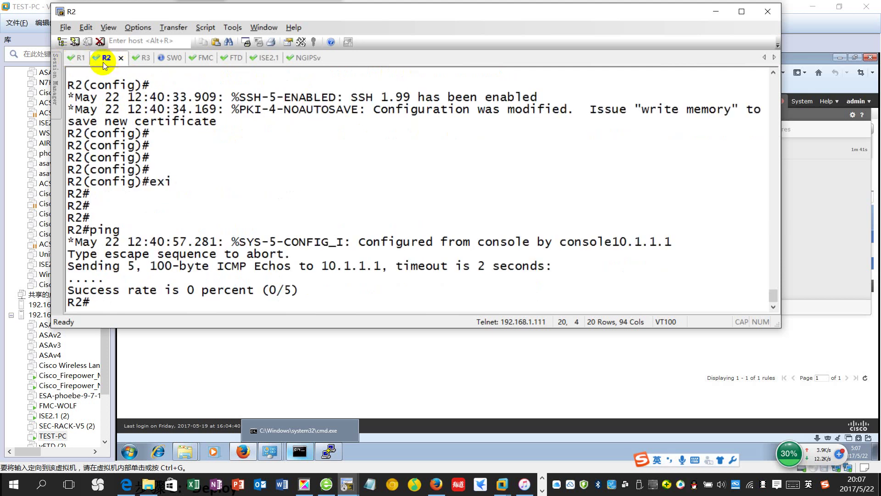
{"action": "left_click", "coordinate": [82, 62]}
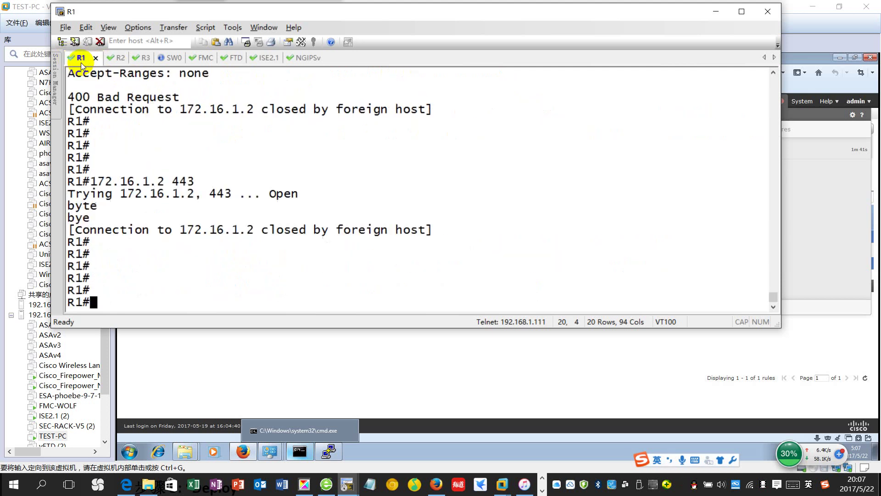
{"action": "left_click", "coordinate": [110, 62]}
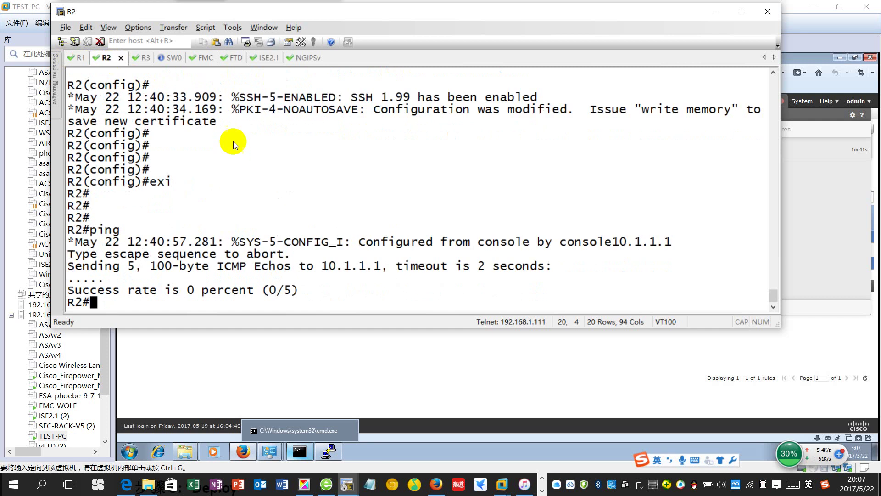
{"action": "key", "text": "Return"}
{"action": "key", "text": "Return"}
{"action": "key", "text": "Return"}
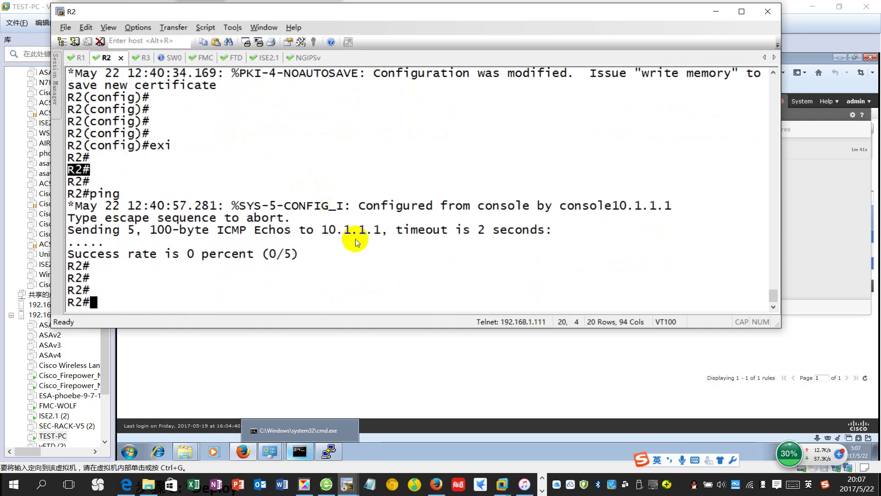
{"action": "left_click", "coordinate": [366, 258]}
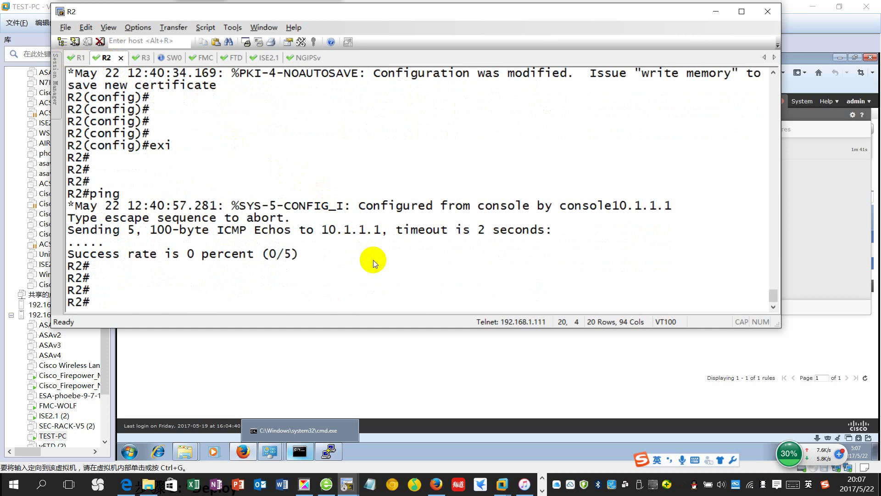
{"action": "left_click_drag", "start_coordinate": [299, 258], "coordinate": [72, 194]}
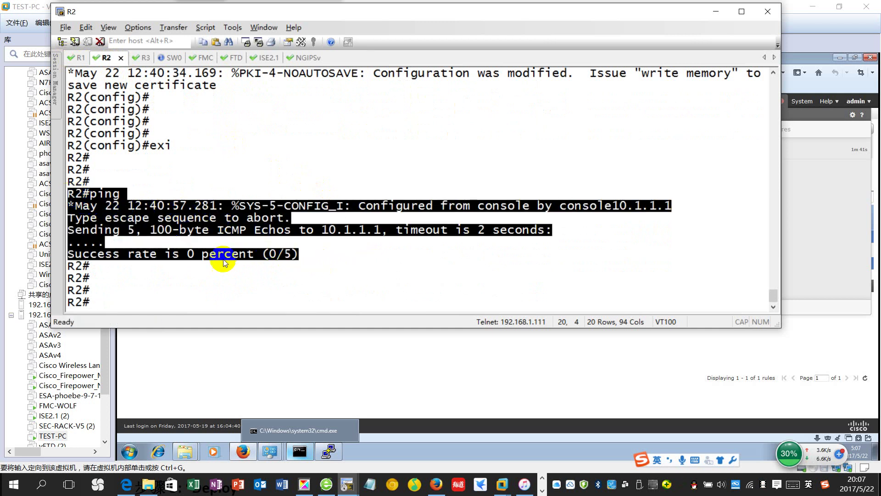
{"action": "left_click", "coordinate": [313, 278]}
Start a Telnet connection from R2 to 10.1.1.1
{"action": "key", "text": "Return"}
{"action": "key", "text": "Return"}
{"action": "type", "text": "pi"}
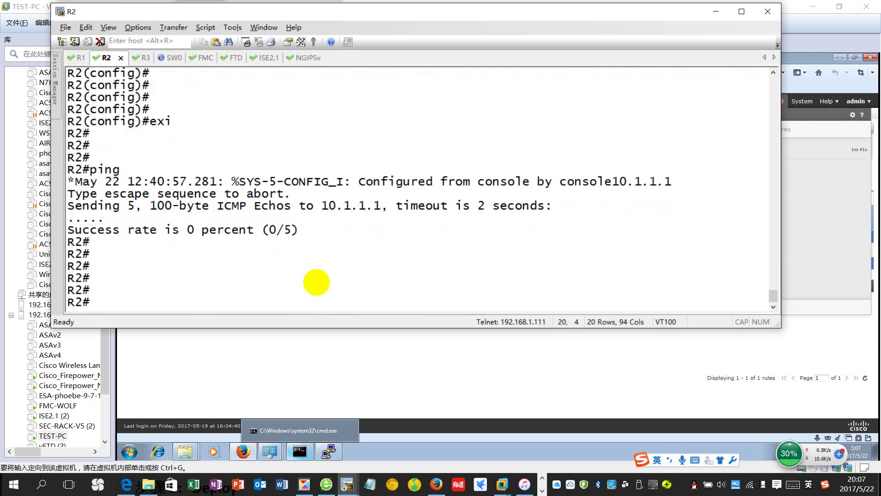
{"action": "type", "text": "telnet 10.1.1.1"}
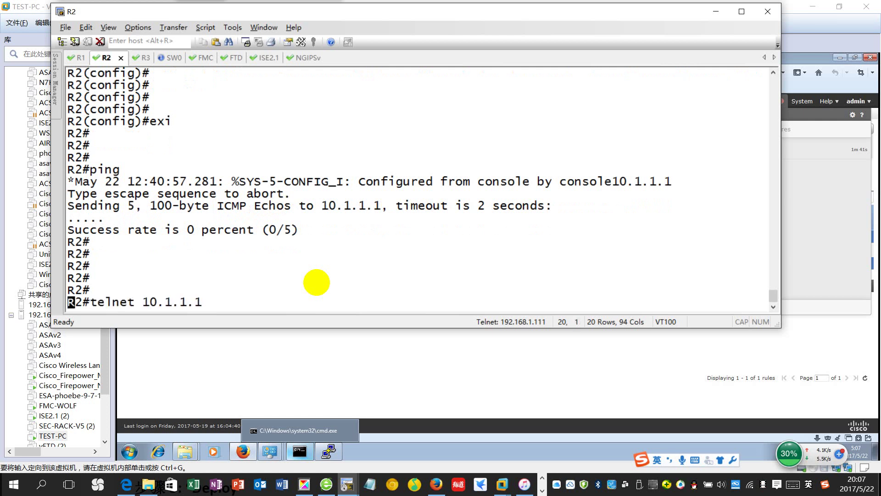
{"action": "key", "text": "Return"}
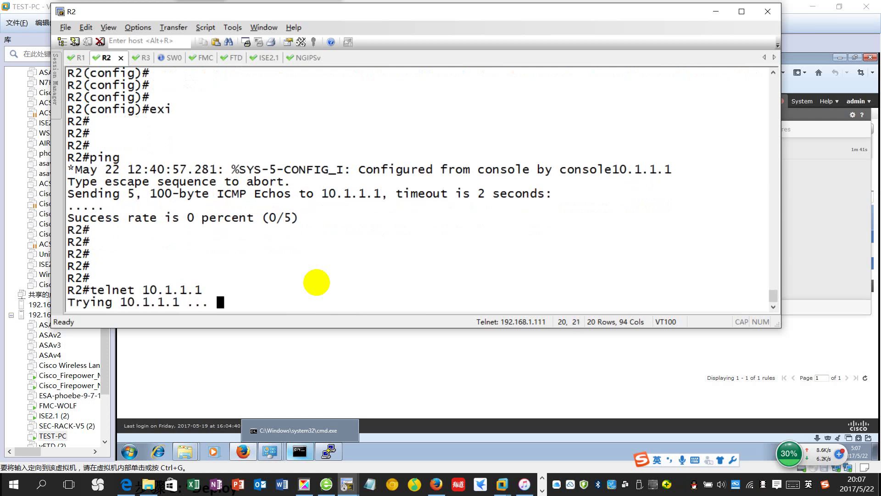
Switch to the Firepower lab PDF and review the Inside TO DMZ rule's comment, the policy saving and the Deploy instructions
{"action": "key", "text": "alt+Tab"}
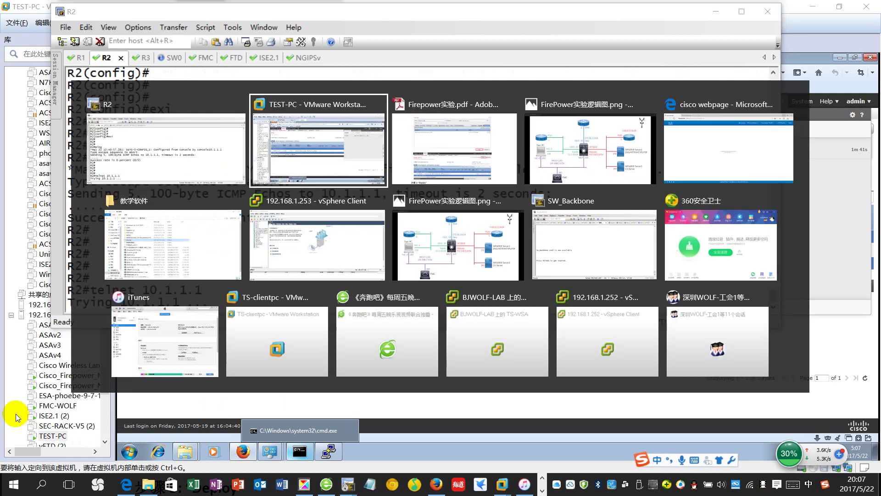
{"action": "key", "text": "alt+Tab"}
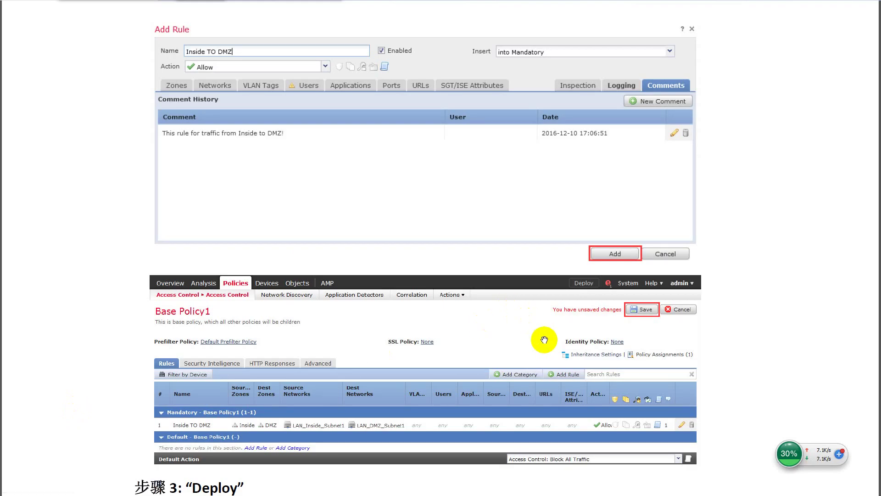
{"action": "scroll", "coordinate": [556, 325], "scroll_direction": "down", "scroll_amount": 3}
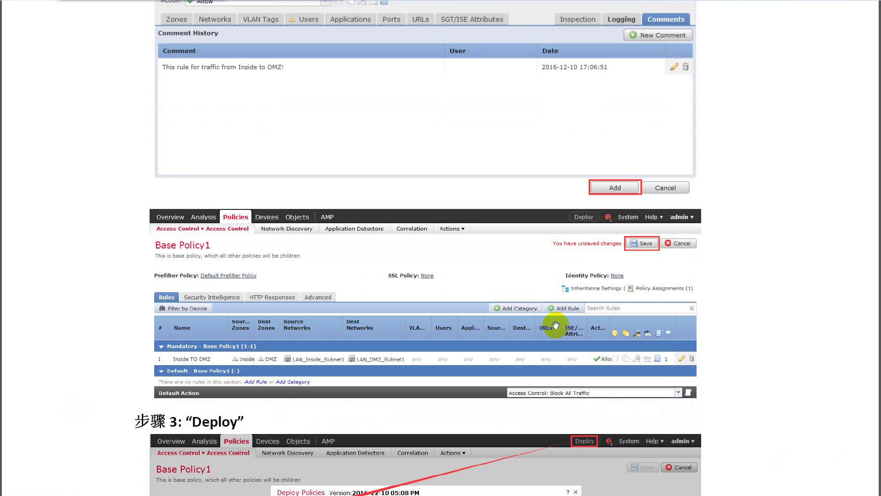
{"action": "scroll", "coordinate": [556, 325], "scroll_direction": "down", "scroll_amount": 3}
{"action": "scroll", "coordinate": [556, 325], "scroll_direction": "up", "scroll_amount": 8}
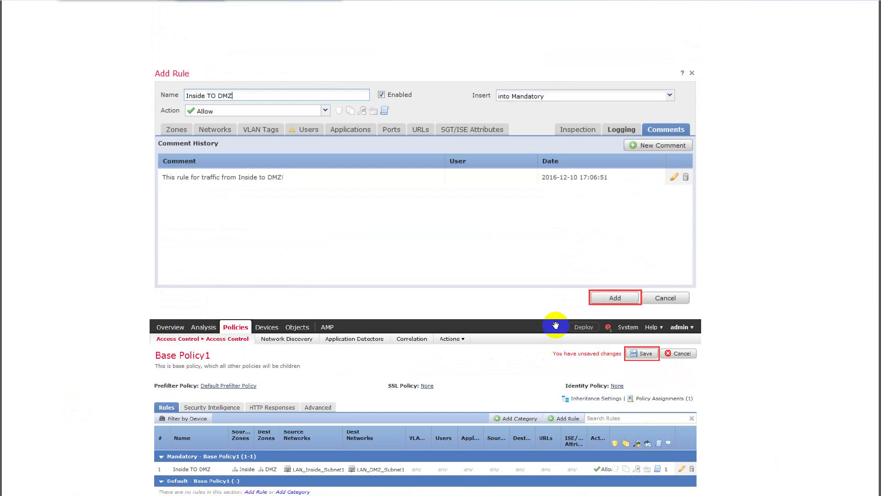
{"action": "scroll", "coordinate": [556, 325], "scroll_direction": "down", "scroll_amount": 4}
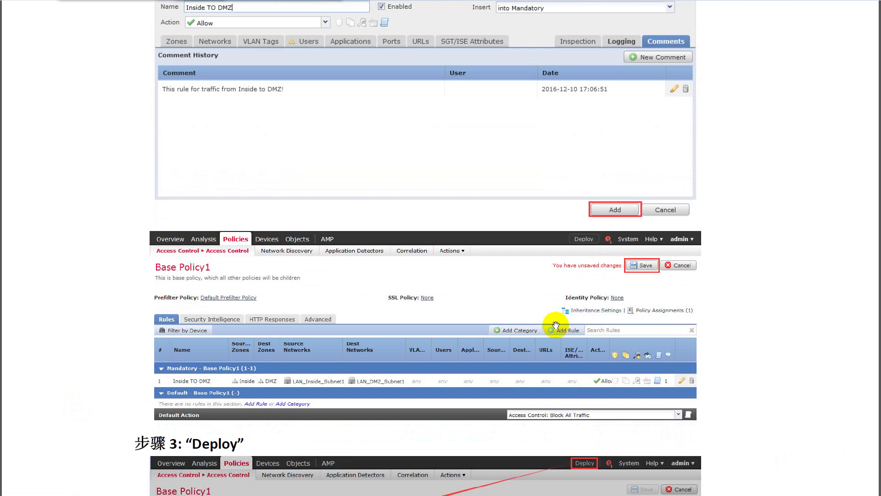
{"action": "scroll", "coordinate": [556, 325], "scroll_direction": "down", "scroll_amount": 7}
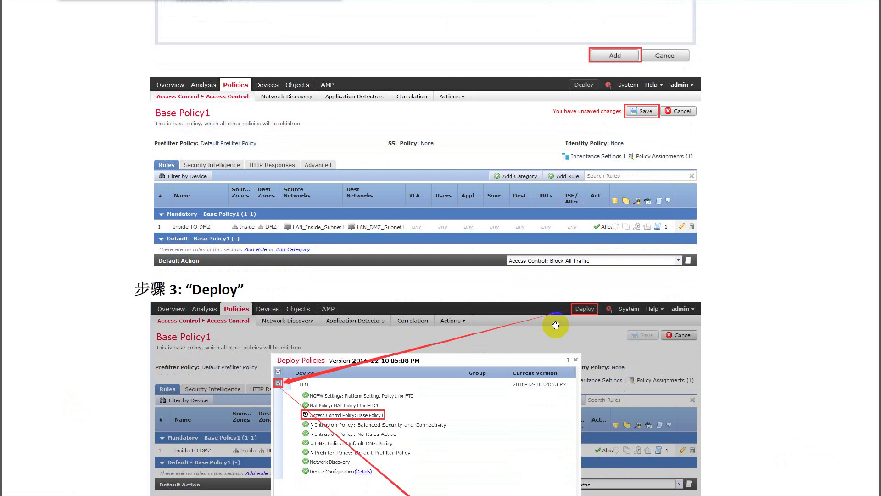
{"action": "scroll", "coordinate": [556, 325], "scroll_direction": "down", "scroll_amount": 13}
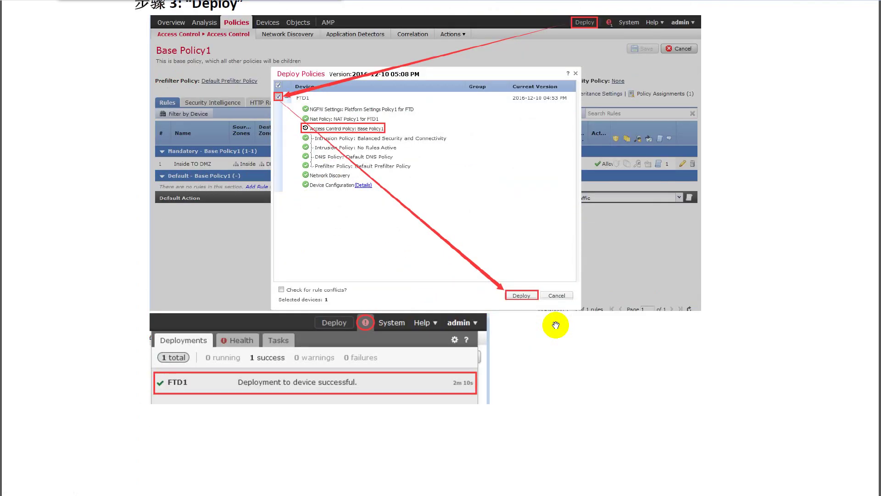
{"action": "scroll", "coordinate": [556, 325], "scroll_direction": "up", "scroll_amount": 17}
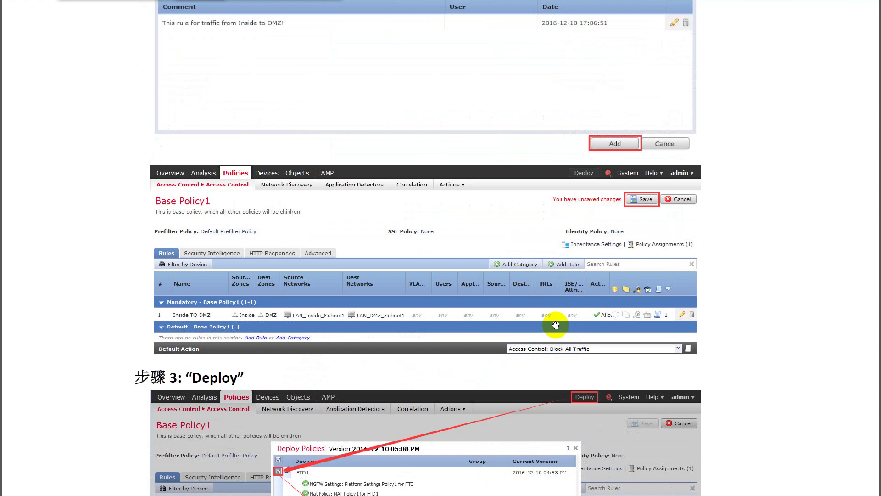
{"action": "scroll", "coordinate": [556, 325], "scroll_direction": "up", "scroll_amount": 12}
{"action": "scroll", "coordinate": [556, 325], "scroll_direction": "up", "scroll_amount": 13}
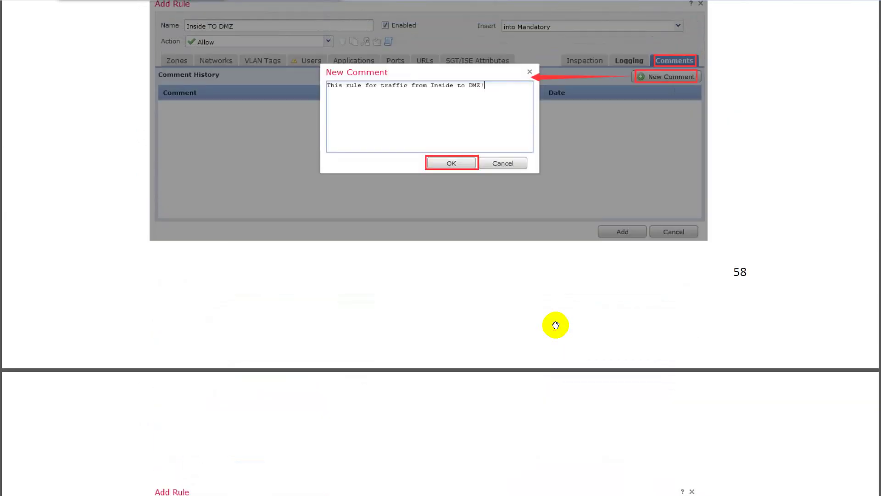
Go to step 4 of the lab PDF and review the verification commands for R1 and FTD1
{"action": "scroll", "coordinate": [556, 325], "scroll_direction": "down", "scroll_amount": 20}
{"action": "scroll", "coordinate": [556, 325], "scroll_direction": "down", "scroll_amount": 20}
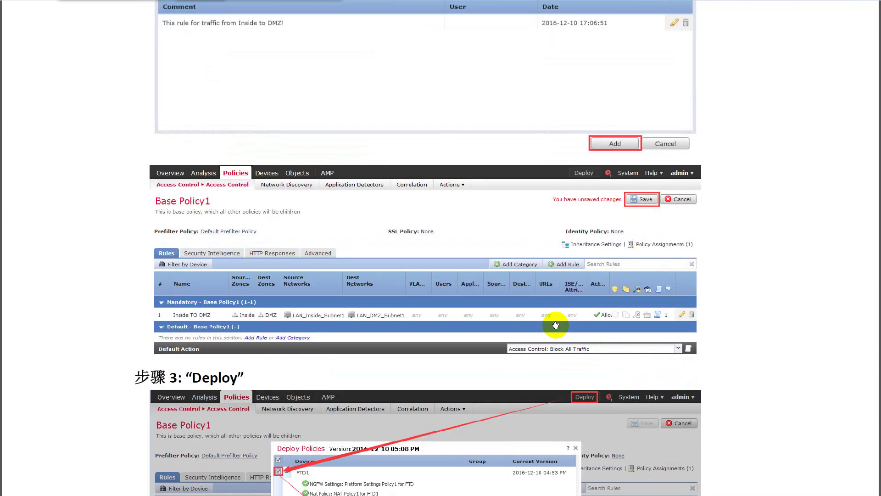
{"action": "scroll", "coordinate": [556, 325], "scroll_direction": "down", "scroll_amount": 20}
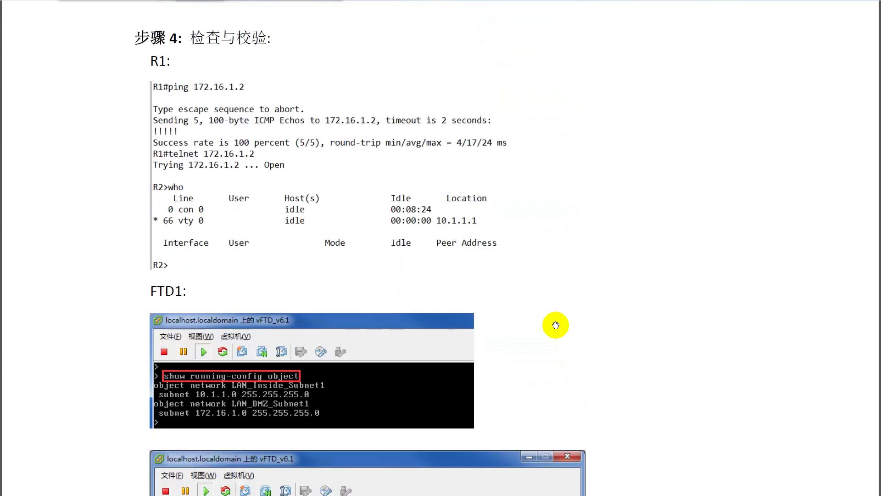
{"action": "scroll", "coordinate": [556, 325], "scroll_direction": "down", "scroll_amount": 8}
{"action": "scroll", "coordinate": [556, 325], "scroll_direction": "up", "scroll_amount": 5}
{"action": "scroll", "coordinate": [556, 325], "scroll_direction": "down", "scroll_amount": 1}
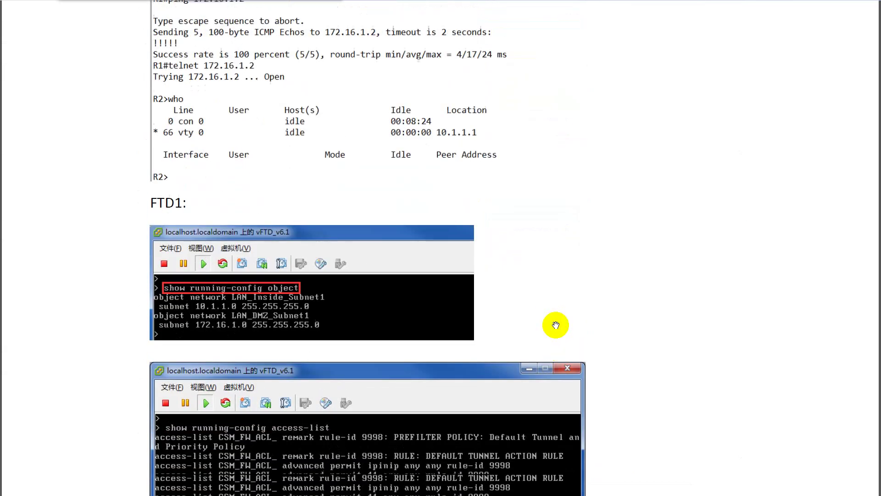
{"action": "scroll", "coordinate": [556, 325], "scroll_direction": "up", "scroll_amount": 2}
Switch back to SecureCRT, bring up the FTD session and shorten its window so the guide's FTD1 commands stay readable underneath
{"action": "key", "text": "alt+Tab"}
{"action": "key", "text": "alt+Tab"}
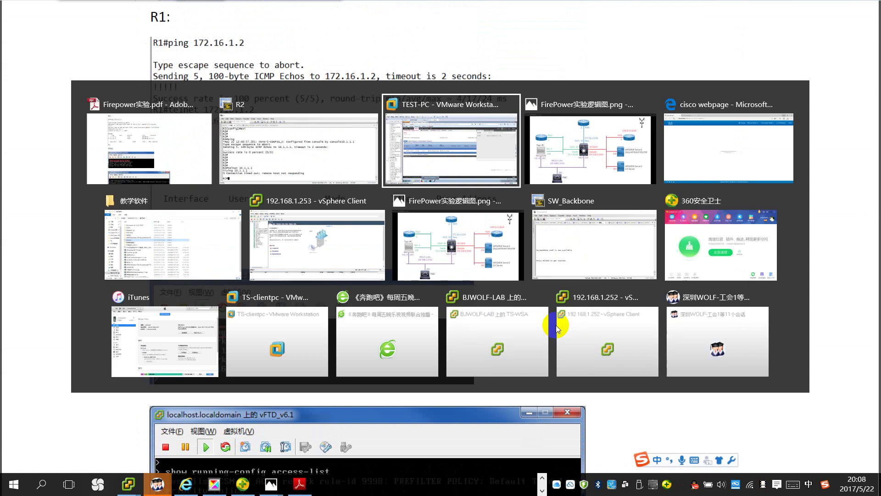
{"action": "left_click", "coordinate": [367, 169]}
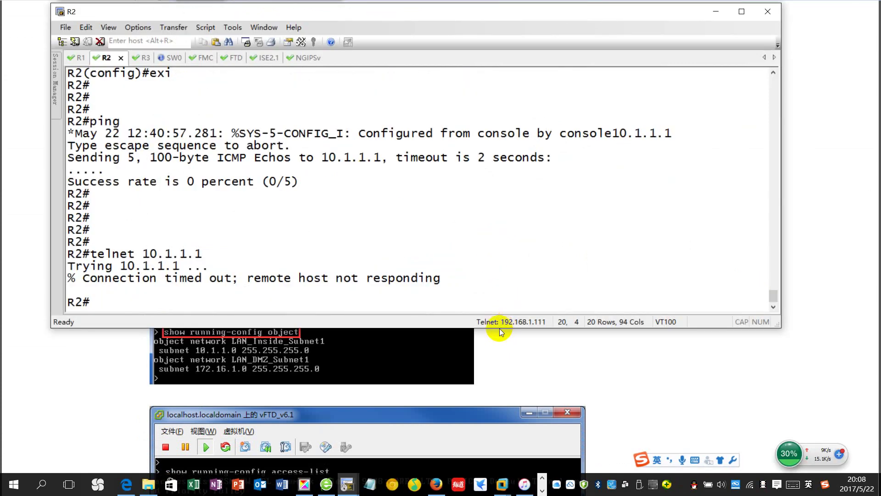
{"action": "left_click", "coordinate": [454, 327]}
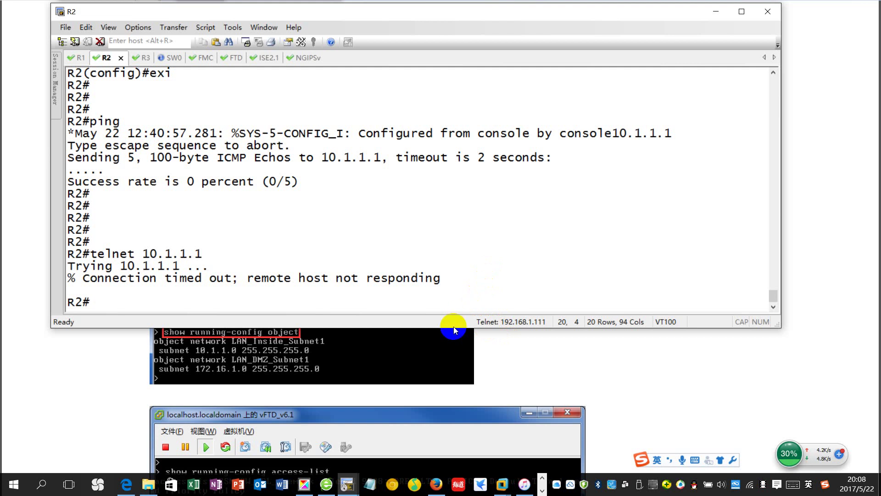
{"action": "left_click", "coordinate": [226, 58]}
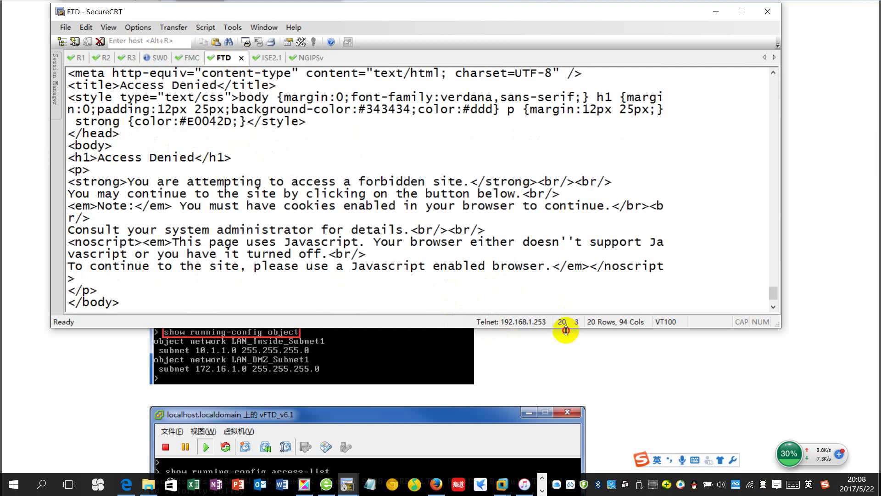
{"action": "left_click_drag", "start_coordinate": [566, 331], "coordinate": [569, 250]}
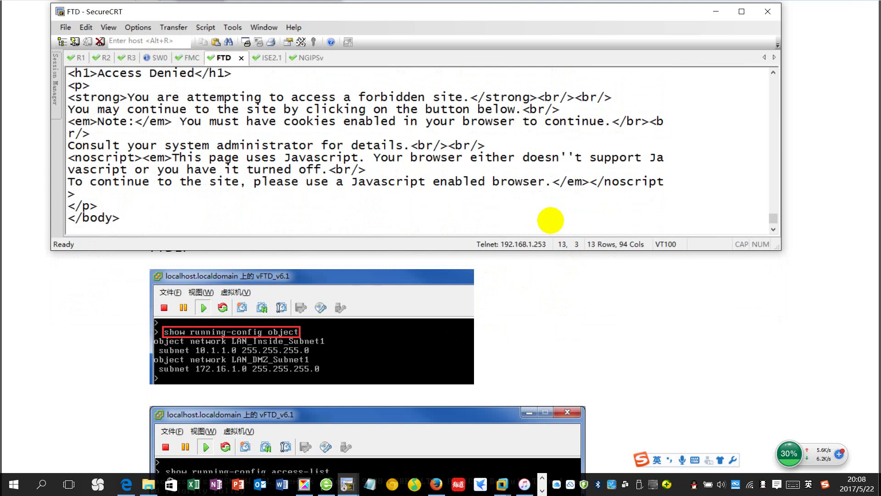
Run show running-config object on the FTD and check the inside and DMZ subnet objects in its output
{"action": "key", "text": "Return"}
{"action": "key", "text": "Return"}
{"action": "key", "text": "Return"}
{"action": "key", "text": "Return"}
{"action": "type", "text": "show running-config ob"}
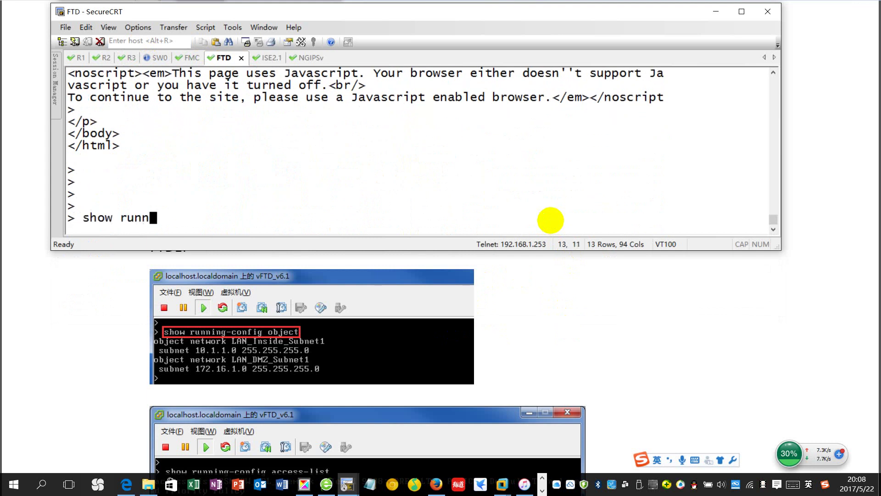
{"action": "key", "text": "Tab"}
{"action": "key", "text": "Return"}
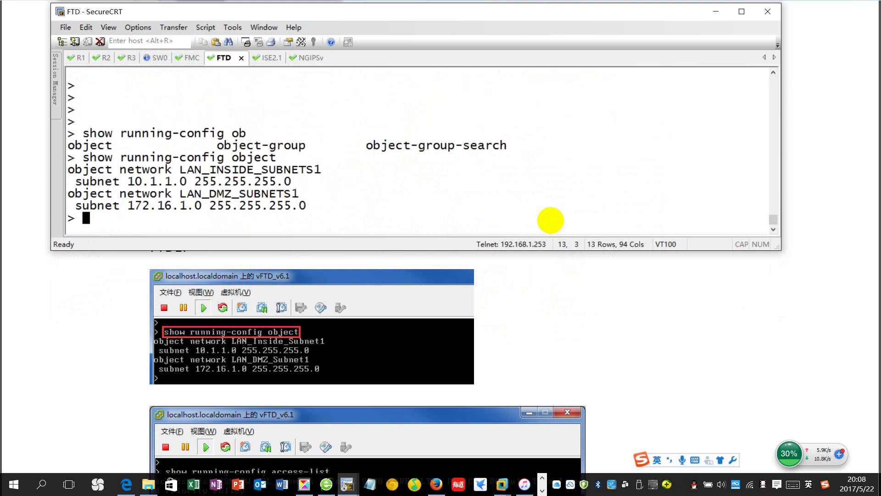
{"action": "left_click_drag", "start_coordinate": [306, 206], "coordinate": [87, 178]}
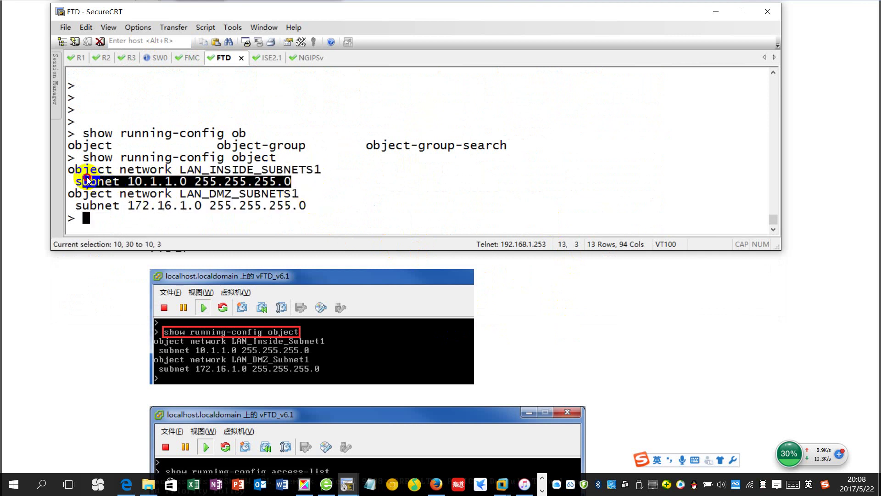
{"action": "left_click_drag", "start_coordinate": [292, 193], "coordinate": [221, 193]}
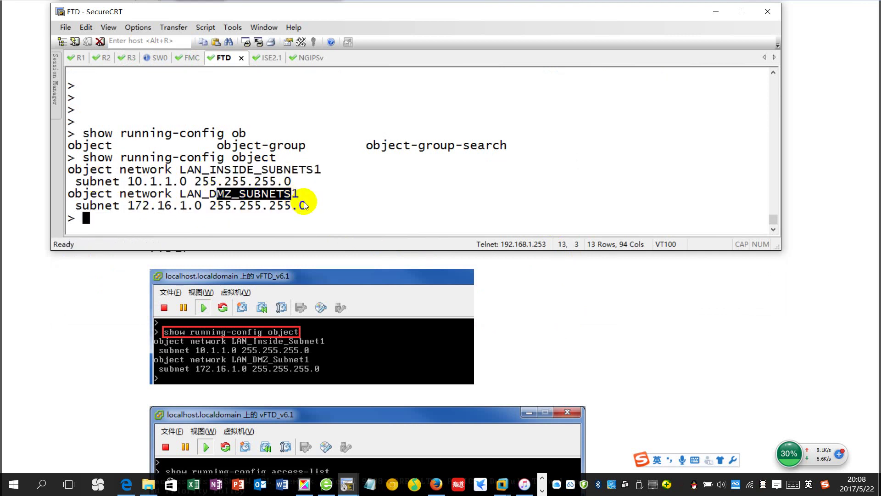
Finish checking the FTD's subnet objects, then bring the guide's show running-config access-list example into view beneath the FTD session
{"action": "left_click_drag", "start_coordinate": [305, 205], "coordinate": [96, 161]}
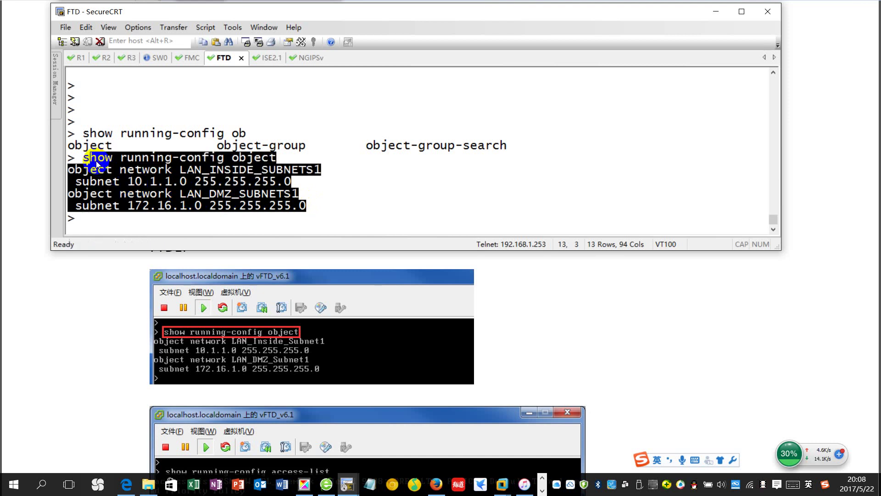
{"action": "left_click", "coordinate": [464, 203]}
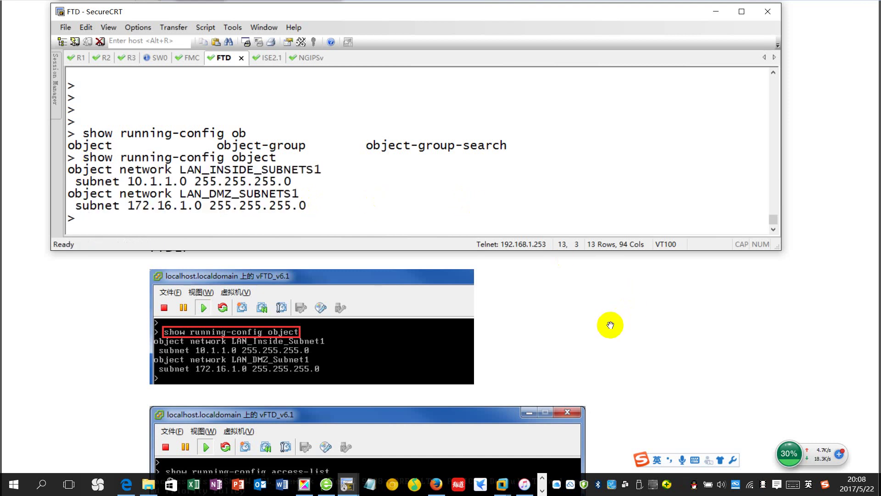
{"action": "left_click", "coordinate": [610, 325]}
{"action": "scroll", "coordinate": [610, 325], "scroll_direction": "down", "scroll_amount": 5}
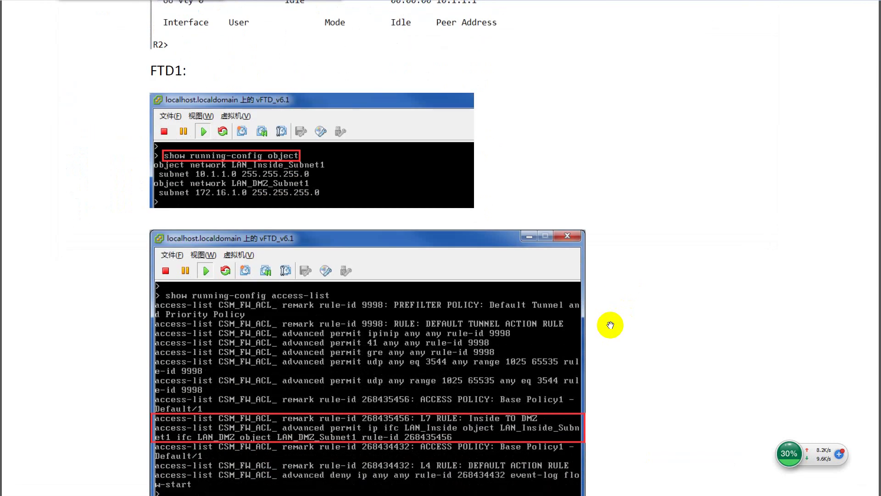
{"action": "key", "text": "alt+Tab"}
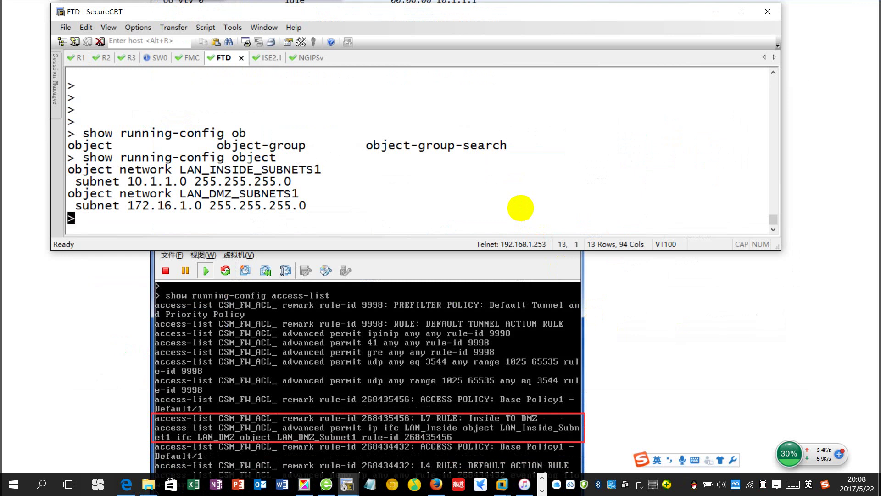
Run show running-config access-list on the FTD and examine the INSIDE_TO_DMZ permit entry's interfaces and subnet objects
{"action": "key", "text": "Return"}
{"action": "key", "text": "Return"}
{"action": "type", "text": "show running-config access-"}
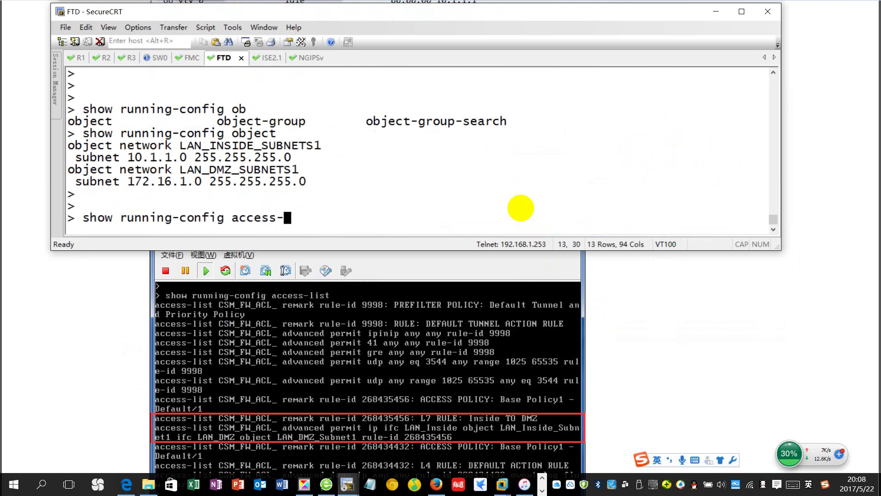
{"action": "type", "text": "list"}
{"action": "key", "text": "Return"}
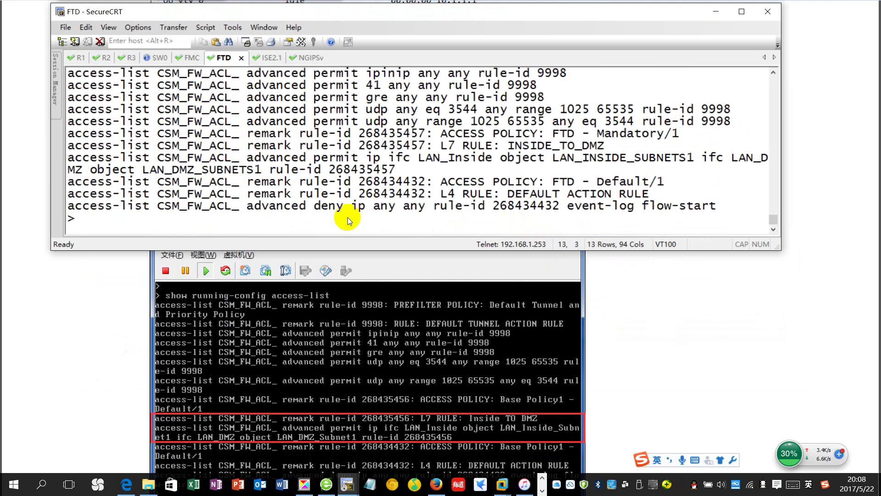
{"action": "scroll", "coordinate": [390, 212], "scroll_direction": "up", "scroll_amount": 1}
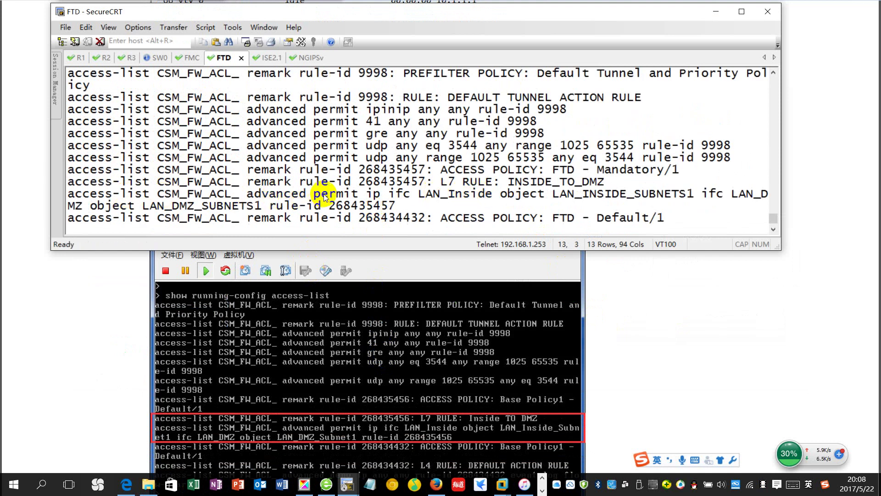
{"action": "left_click_drag", "start_coordinate": [324, 197], "coordinate": [483, 197]}
{"action": "left_click", "coordinate": [460, 197]}
{"action": "left_click_drag", "start_coordinate": [552, 193], "coordinate": [693, 193]}
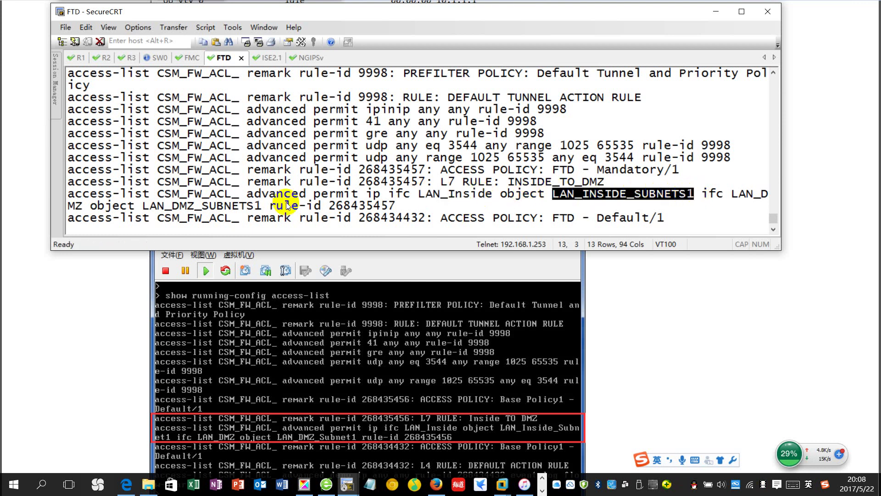
{"action": "left_click_drag", "start_coordinate": [147, 207], "coordinate": [389, 207]}
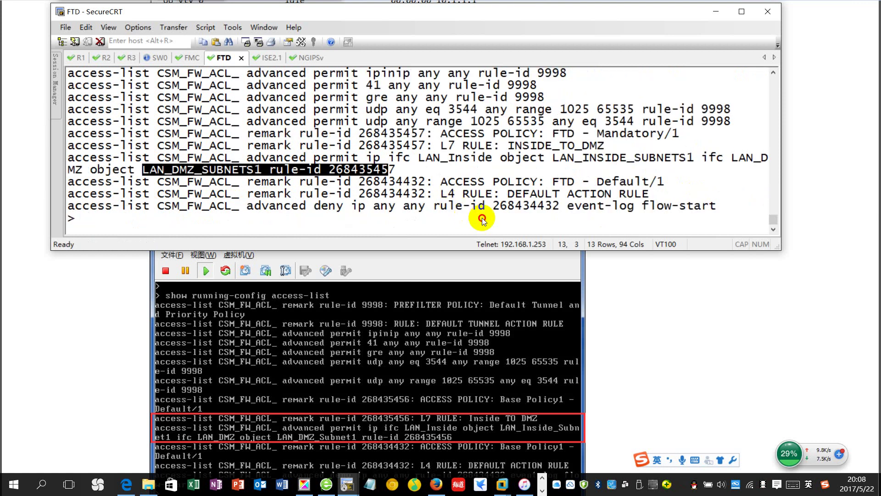
{"action": "left_click", "coordinate": [482, 219]}
Bring the guide's show access-control-config example into view and run that command in the FTD session
{"action": "left_click", "coordinate": [672, 337]}
{"action": "scroll", "coordinate": [664, 340], "scroll_direction": "down", "scroll_amount": 7}
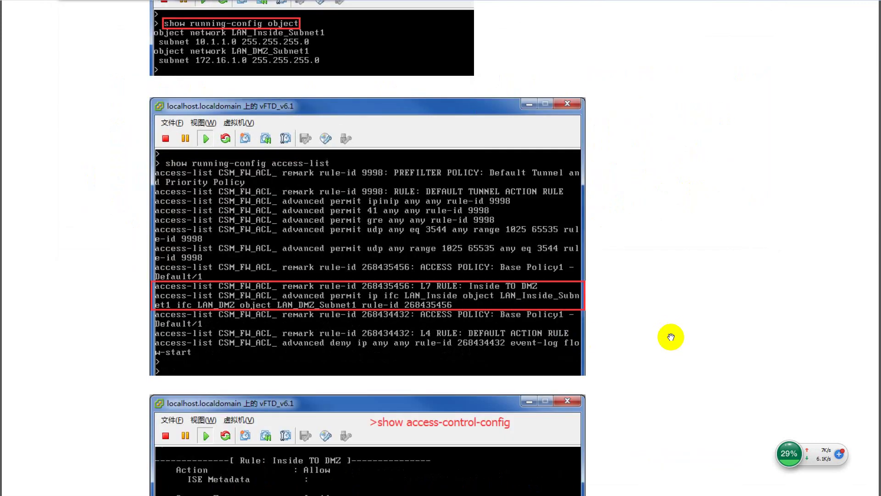
{"action": "key", "text": "alt+Tab"}
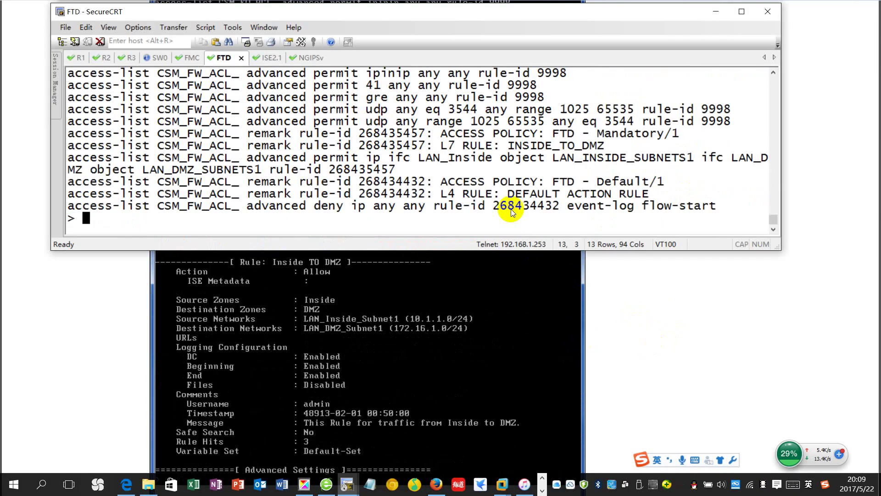
{"action": "key", "text": "Return"}
{"action": "type", "text": "show "}
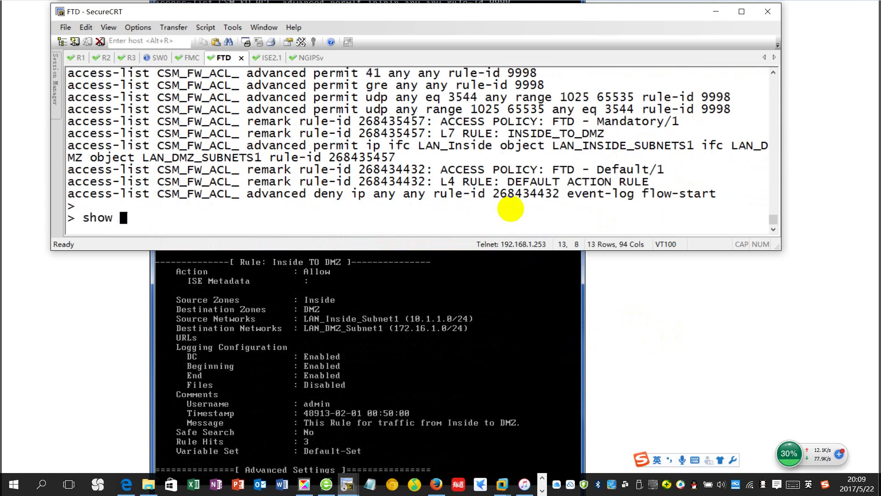
{"action": "type", "text": "acce"}
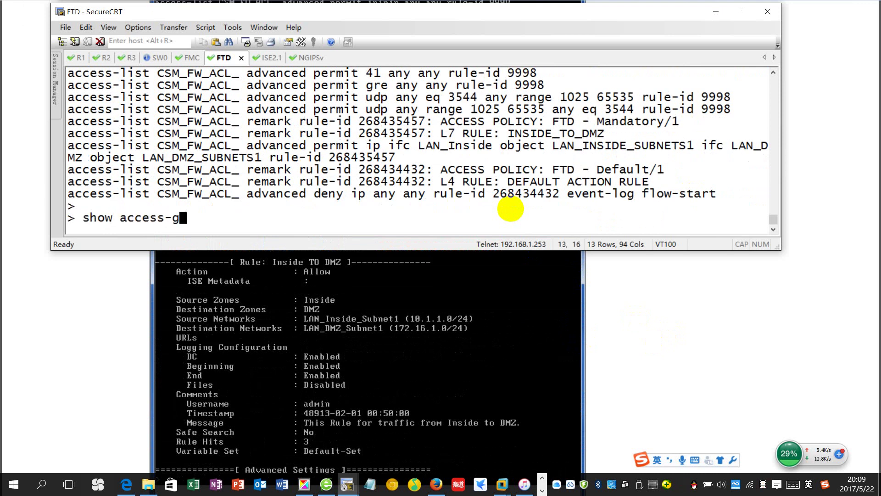
{"action": "type", "text": "ss-c"}
{"action": "key", "text": "Tab"}
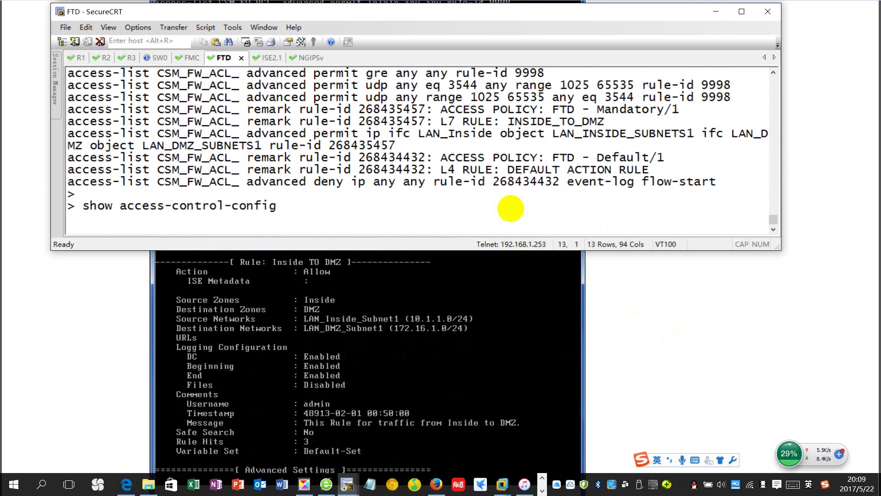
{"action": "key", "text": "Return"}
{"action": "key", "text": "space"}
{"action": "key", "text": "space"}
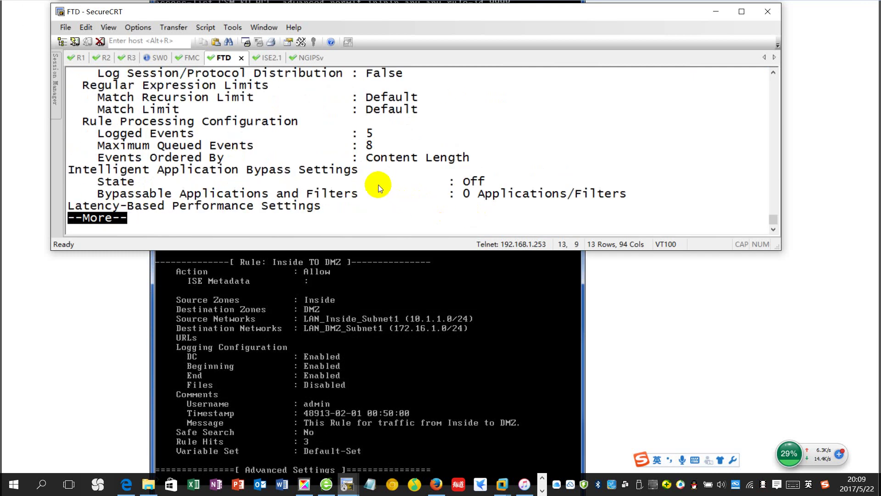
Page through the access-control output and locate the INSIDE_TO_DMZ rule section
{"action": "scroll", "coordinate": [373, 182], "scroll_direction": "up", "scroll_amount": 4}
{"action": "key", "text": "space"}
{"action": "key", "text": "space"}
{"action": "scroll", "coordinate": [349, 180], "scroll_direction": "up", "scroll_amount": 4}
{"action": "scroll", "coordinate": [336, 180], "scroll_direction": "up", "scroll_amount": 2}
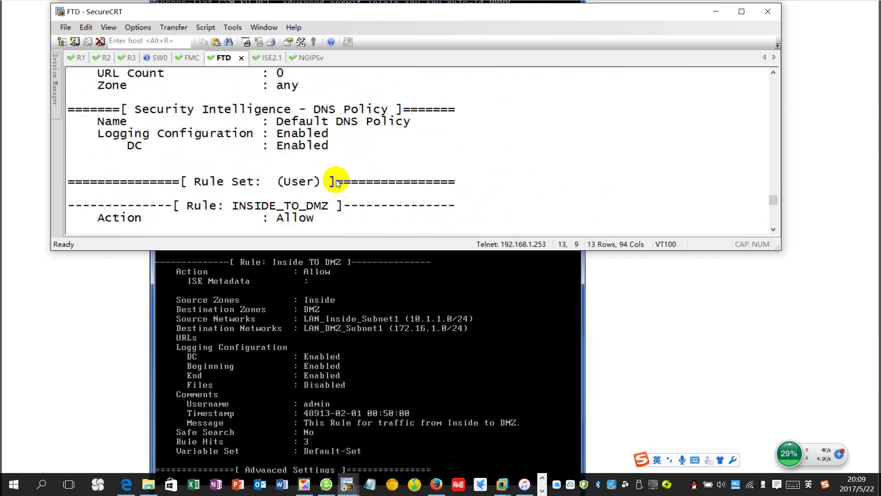
{"action": "scroll", "coordinate": [338, 175], "scroll_direction": "down", "scroll_amount": 2}
{"action": "left_click_drag", "start_coordinate": [187, 134], "coordinate": [333, 139]}
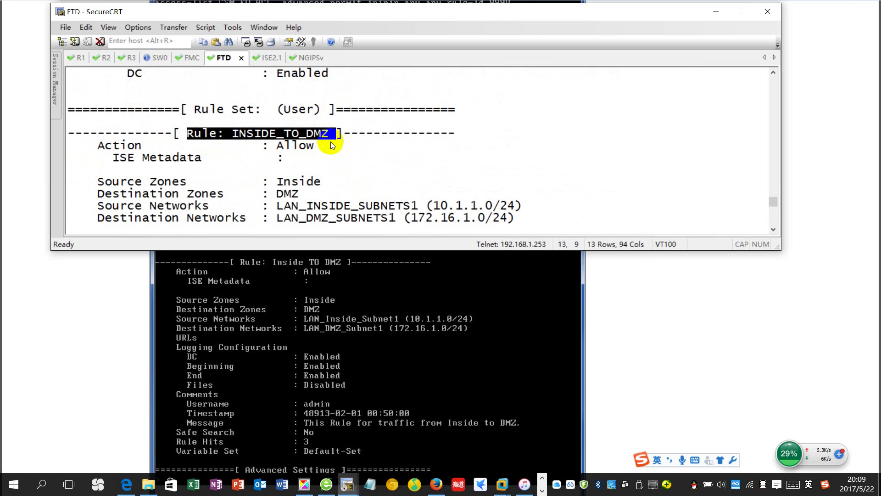
Check the INSIDE_TO_DMZ rule's source and destination zones and its source and destination networks
{"action": "scroll", "coordinate": [333, 145], "scroll_direction": "down", "scroll_amount": 2}
{"action": "scroll", "coordinate": [171, 132], "scroll_direction": "up", "scroll_amount": 1}
{"action": "left_click_drag", "start_coordinate": [99, 109], "coordinate": [322, 112]}
{"action": "scroll", "coordinate": [321, 156], "scroll_direction": "down", "scroll_amount": 1}
{"action": "left_click_drag", "start_coordinate": [277, 133], "coordinate": [528, 138]}
{"action": "left_click_drag", "start_coordinate": [285, 148], "coordinate": [464, 155]}
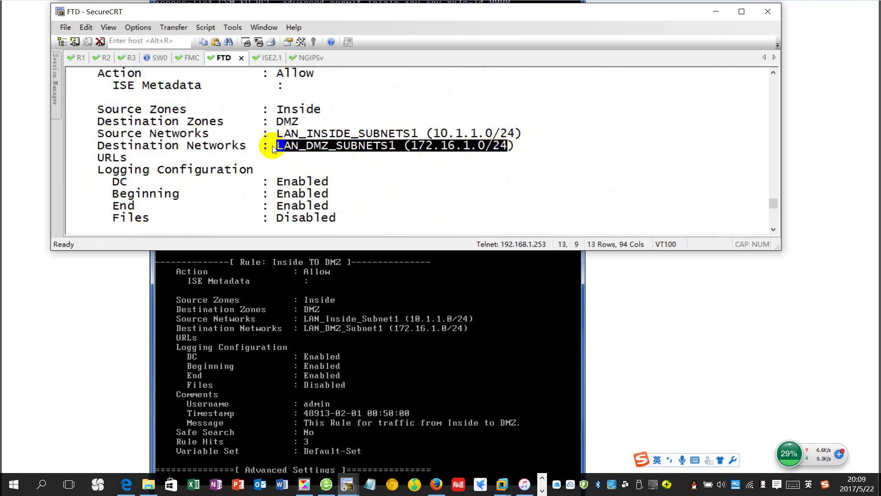
{"action": "scroll", "coordinate": [269, 141], "scroll_direction": "down", "scroll_amount": 1}
{"action": "scroll", "coordinate": [257, 117], "scroll_direction": "up", "scroll_amount": 1}
{"action": "left_click_drag", "start_coordinate": [270, 110], "coordinate": [333, 114]}
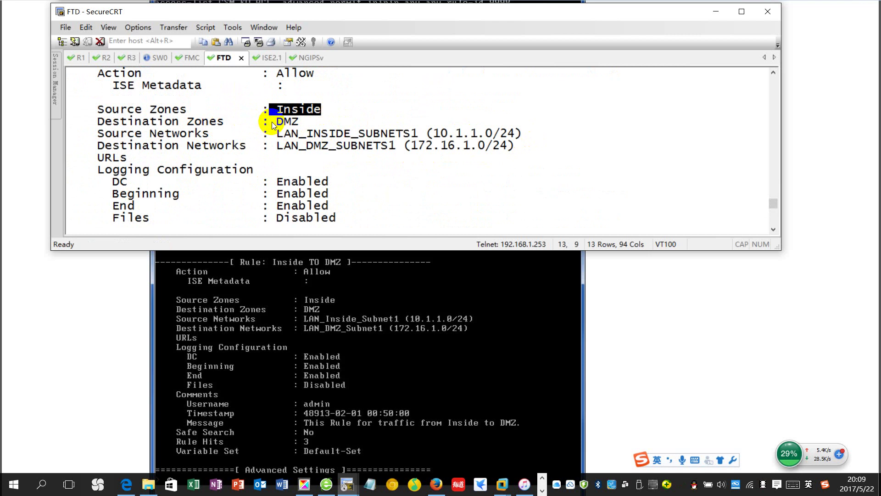
{"action": "left_click_drag", "start_coordinate": [270, 122], "coordinate": [313, 122]}
Check the INSIDE_TO_DMZ rule's logging configuration and its comment details, including username, timestamp and message
{"action": "scroll", "coordinate": [314, 123], "scroll_direction": "down", "scroll_amount": 1}
{"action": "left_click_drag", "start_coordinate": [271, 145], "coordinate": [327, 171]}
{"action": "left_click_drag", "start_coordinate": [260, 185], "coordinate": [102, 179]}
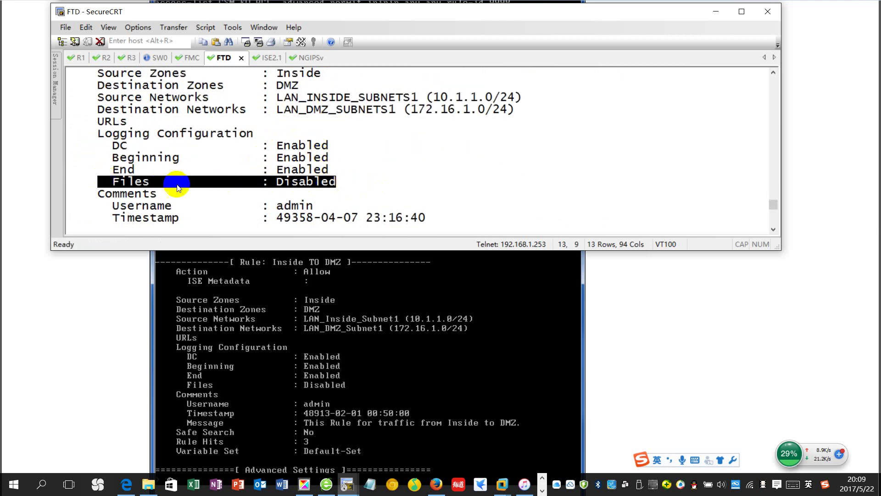
{"action": "scroll", "coordinate": [170, 182], "scroll_direction": "down", "scroll_amount": 2}
{"action": "left_click_drag", "start_coordinate": [110, 133], "coordinate": [304, 171]}
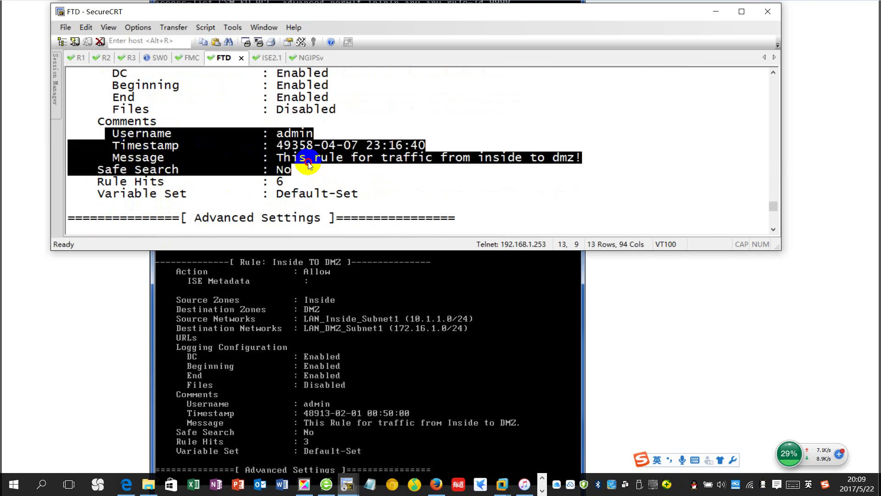
{"action": "left_click", "coordinate": [140, 158]}
{"action": "left_click_drag", "start_coordinate": [140, 158], "coordinate": [159, 127]}
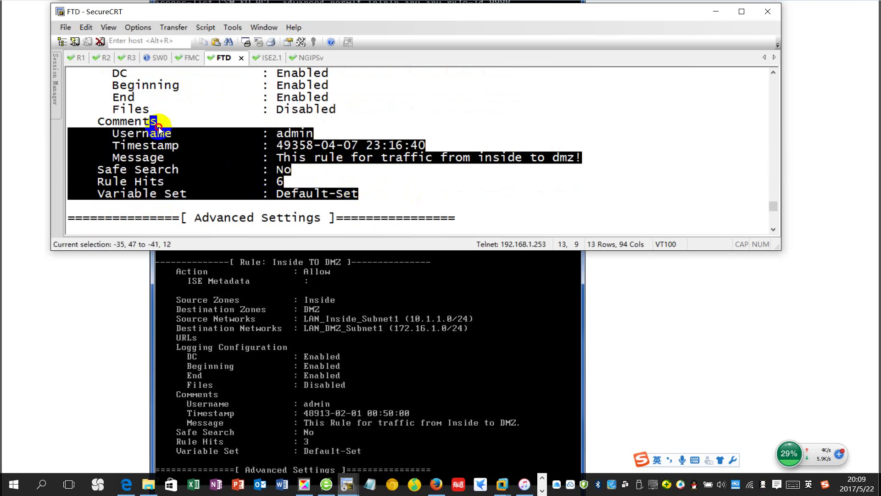
{"action": "left_click_drag", "start_coordinate": [107, 116], "coordinate": [193, 144]}
{"action": "left_click", "coordinate": [398, 175]}
{"action": "left_click_drag", "start_coordinate": [109, 158], "coordinate": [243, 126]}
{"action": "left_click", "coordinate": [448, 181]}
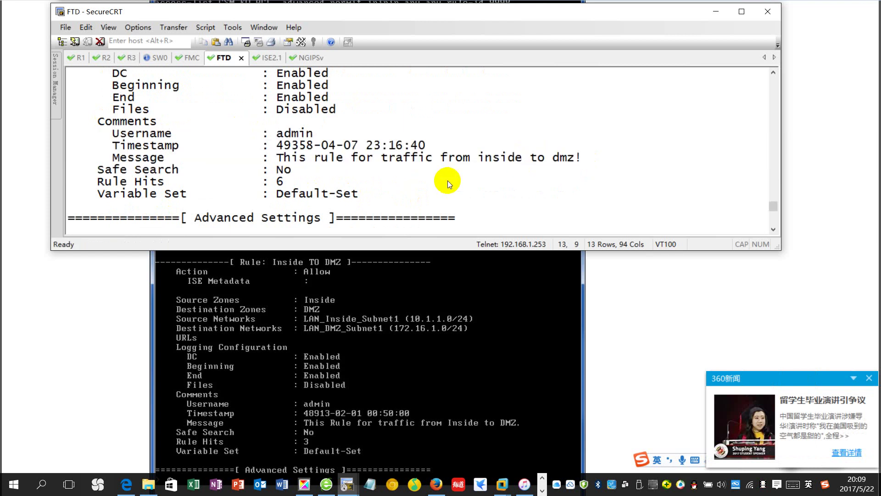
Exit the paged access-control output and go to the show conn example in the lab PDF
{"action": "key", "text": "space"}
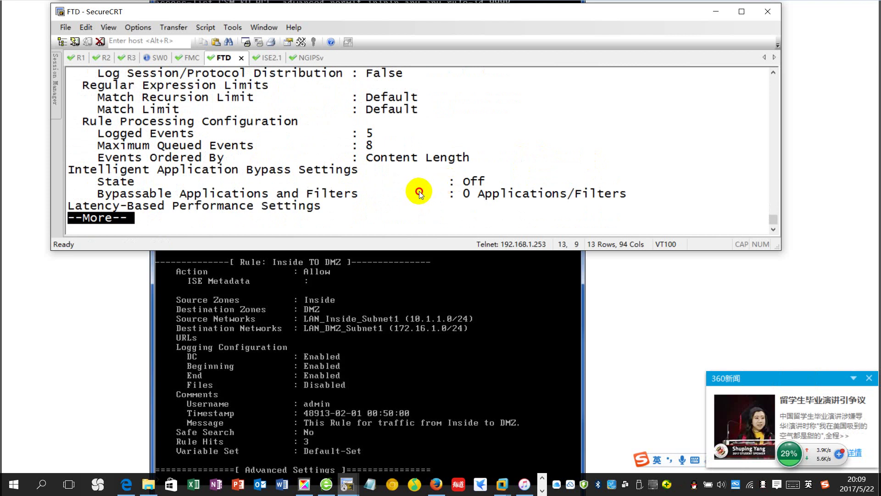
{"action": "key", "text": "q"}
{"action": "key", "text": "Return"}
{"action": "key", "text": "Return"}
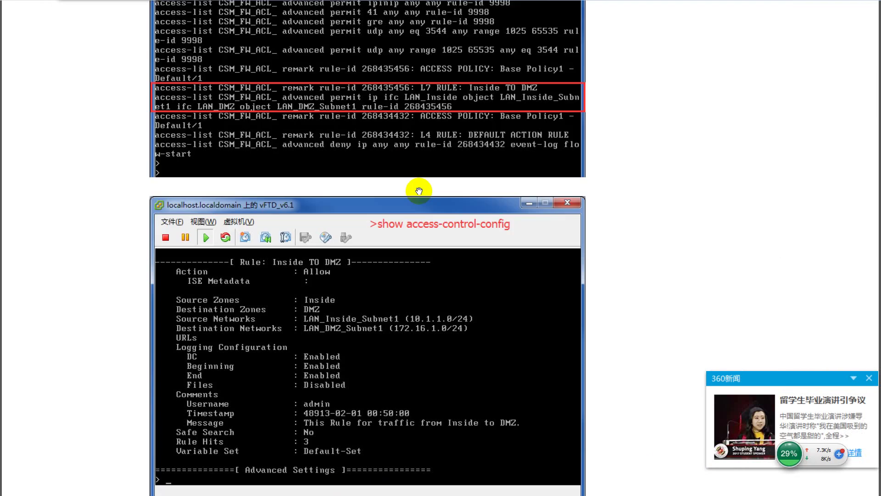
{"action": "scroll", "coordinate": [432, 207], "scroll_direction": "down", "scroll_amount": 3}
{"action": "scroll", "coordinate": [440, 220], "scroll_direction": "down", "scroll_amount": 8}
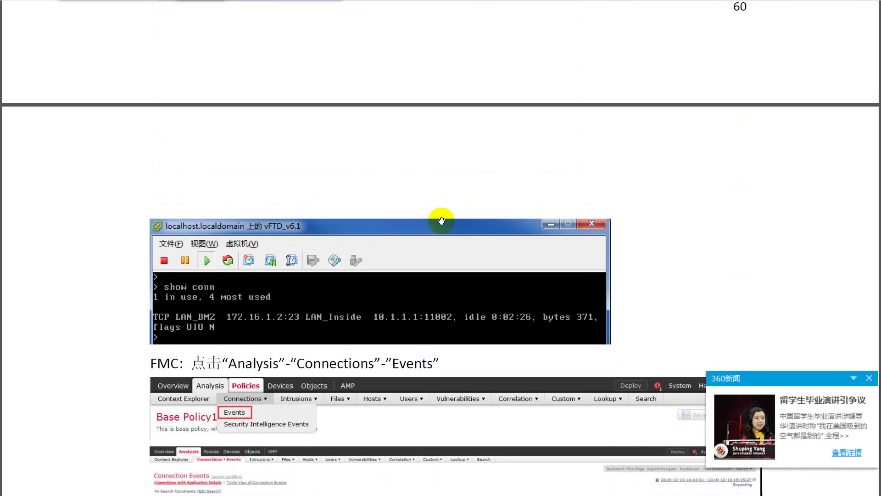
Return to the FTD session and run show conn to list its active connections
{"action": "key", "text": "alt+Tab"}
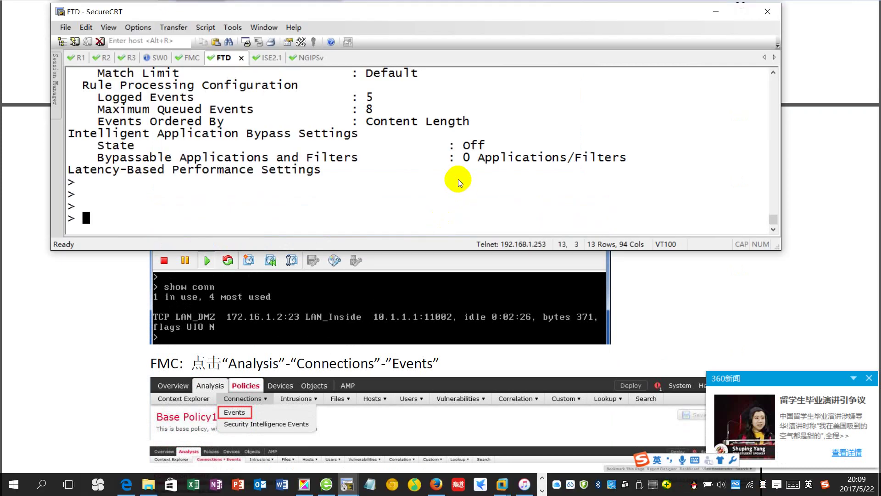
{"action": "key", "text": "Return"}
{"action": "key", "text": "Return"}
{"action": "type", "text": "show conn"}
{"action": "key", "text": "Return"}
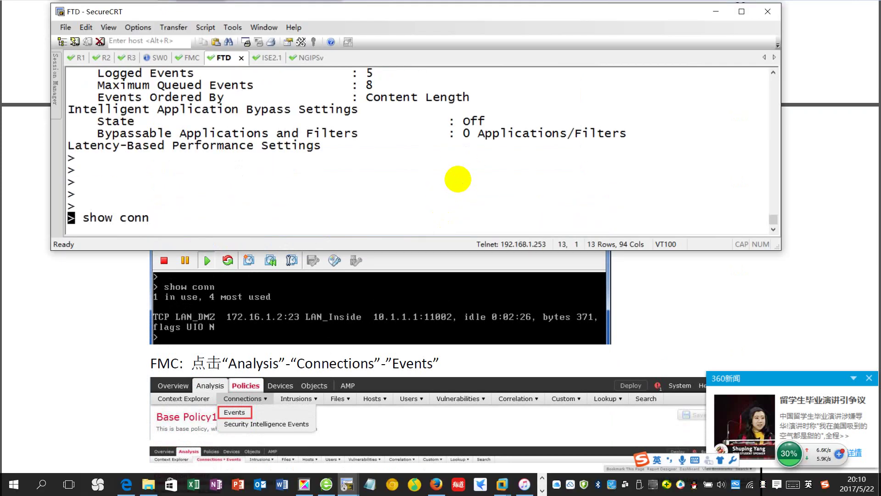
{"action": "key", "text": "Return"}
{"action": "key", "text": "Return"}
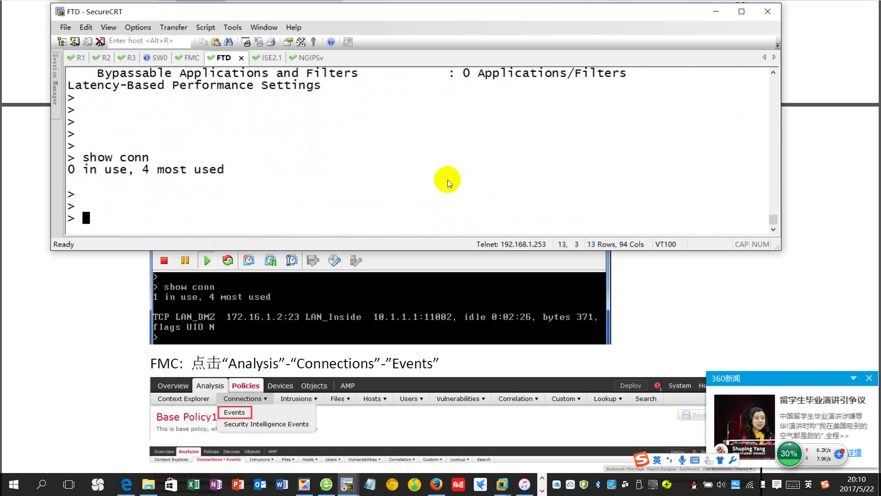
Open a Telnet session from R1 to 172.16.1.2, then run show conn again on the FTD
{"action": "key", "text": "alt+1"}
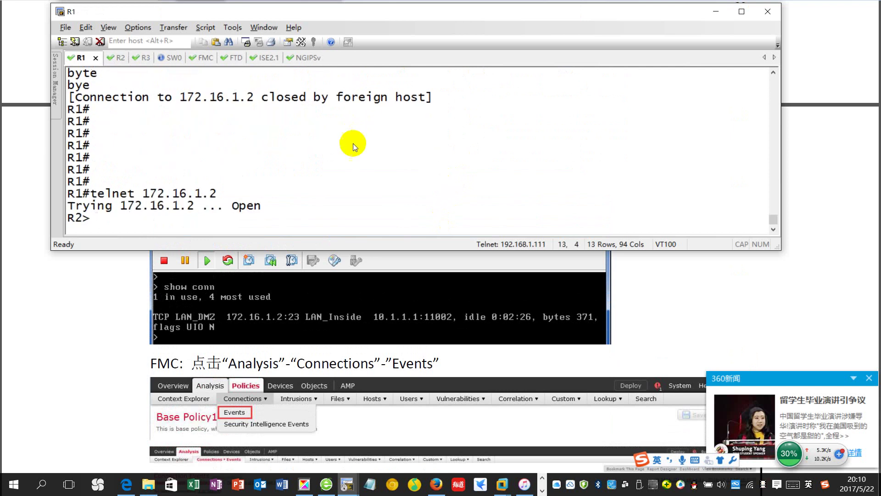
{"action": "left_click", "coordinate": [224, 59]}
{"action": "type", "text": "show co"}
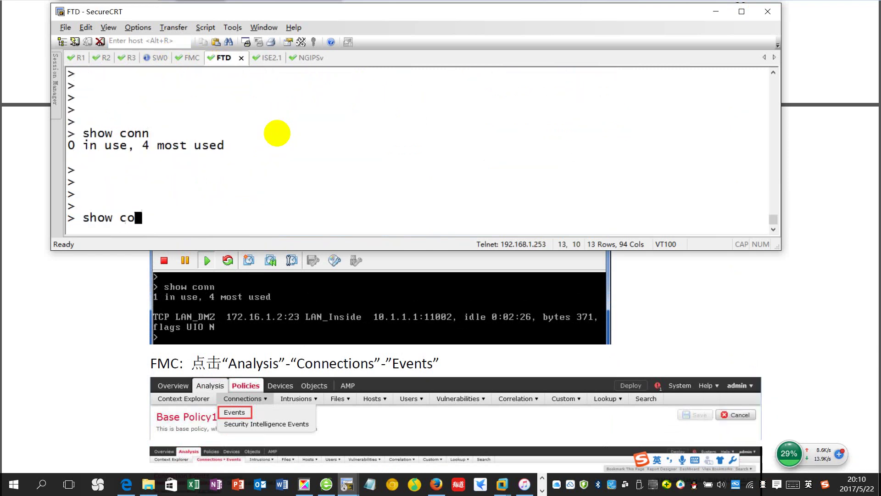
{"action": "type", "text": "nn"}
{"action": "key", "text": "Return"}
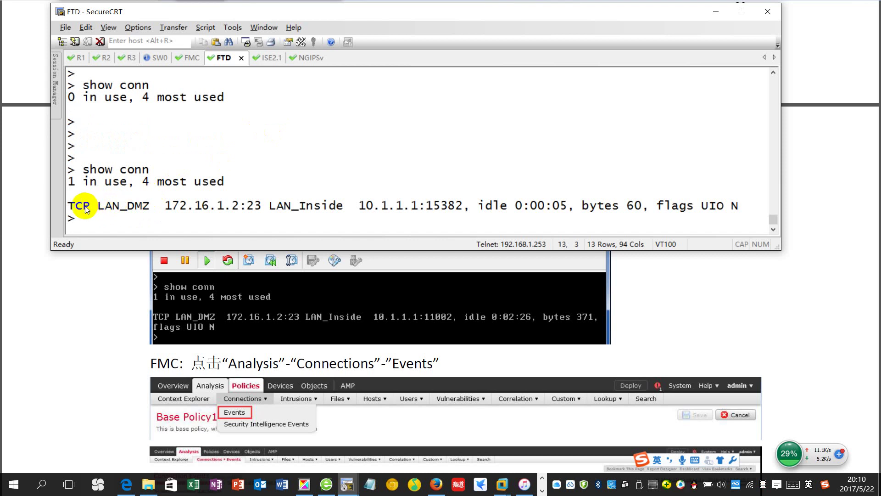
Examine the listed TCP connection's LAN_DMZ and LAN_Inside addresses, ports and idle time
{"action": "left_click_drag", "start_coordinate": [90, 205], "coordinate": [363, 206]}
{"action": "left_click", "coordinate": [338, 206]}
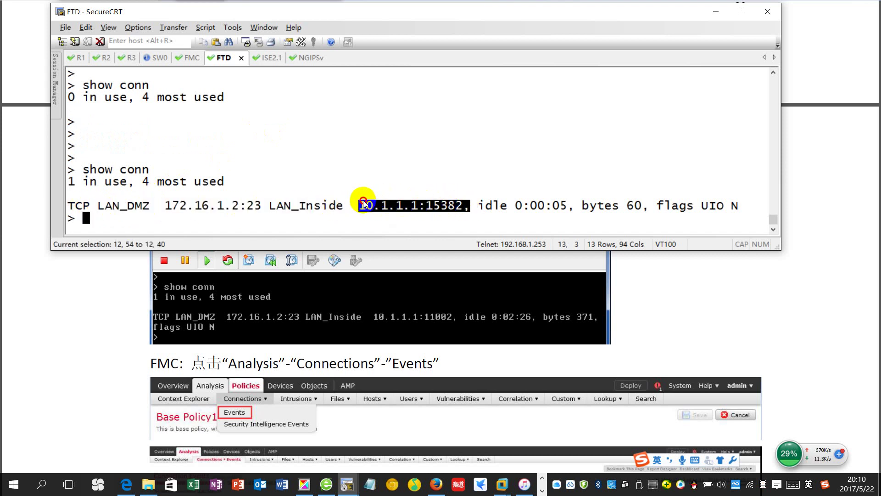
{"action": "left_click_drag", "start_coordinate": [166, 207], "coordinate": [263, 206]}
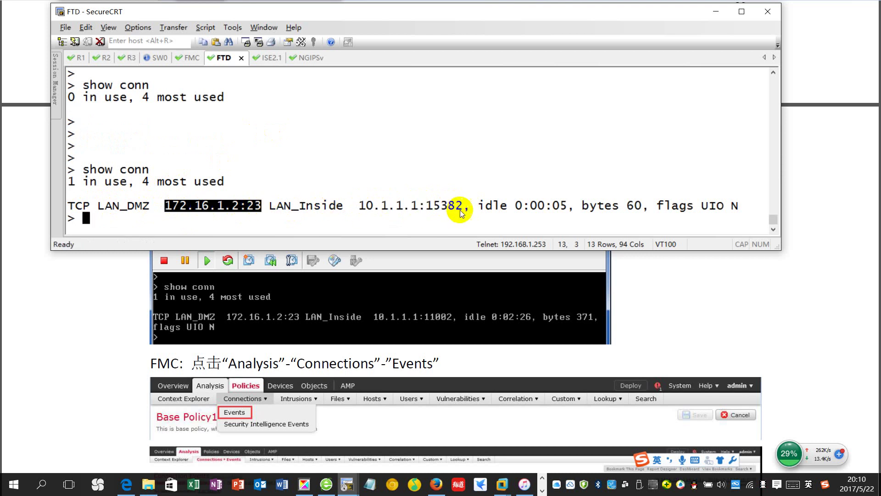
{"action": "left_click_drag", "start_coordinate": [485, 207], "coordinate": [569, 214]}
{"action": "left_click", "coordinate": [580, 214]}
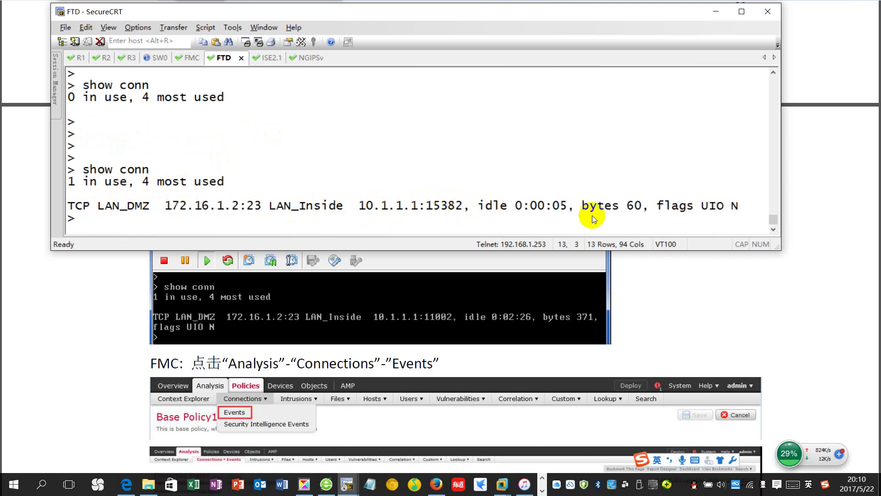
Check the listed connection's byte count and flags, and run show conn detail on the FTD
{"action": "left_click_drag", "start_coordinate": [739, 207], "coordinate": [625, 212]}
{"action": "left_click", "coordinate": [661, 220]}
{"action": "left_click_drag", "start_coordinate": [684, 212], "coordinate": [660, 211]}
{"action": "left_click", "coordinate": [691, 174]}
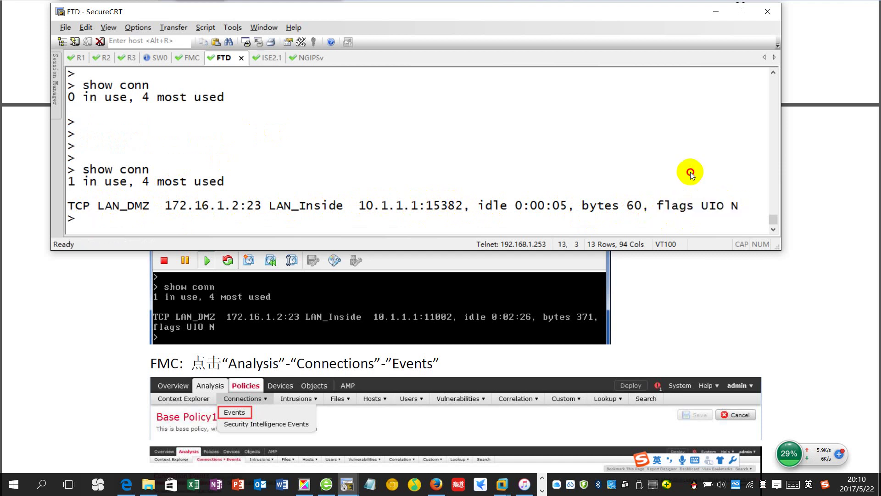
{"action": "key", "text": "Return"}
{"action": "key", "text": "Return"}
{"action": "type", "text": "show con"}
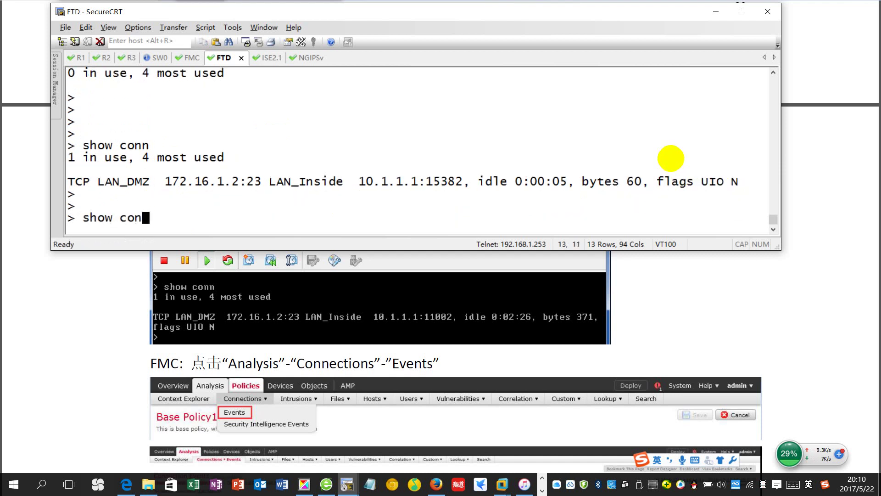
{"action": "type", "text": "n detail"}
{"action": "key", "text": "Return"}
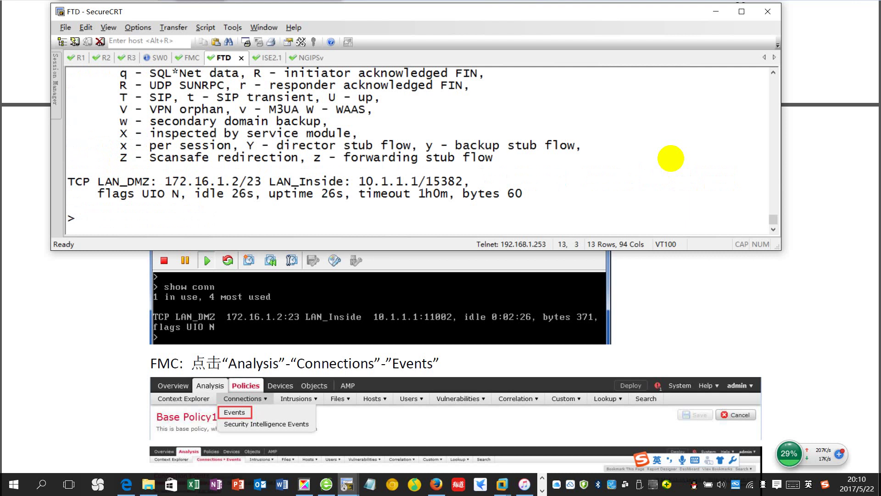
Look up the meaning of the connection's N flag in the show conn detail legend
{"action": "scroll", "coordinate": [283, 186], "scroll_direction": "up", "scroll_amount": 1}
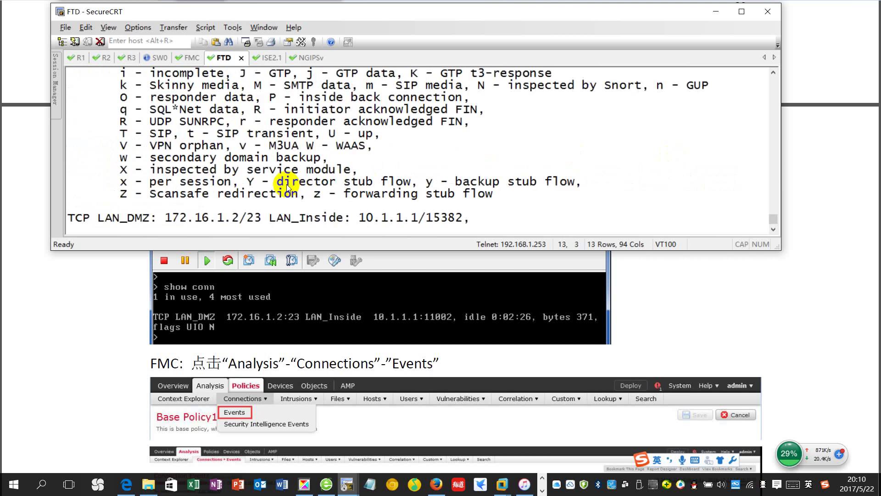
{"action": "scroll", "coordinate": [248, 192], "scroll_direction": "down", "scroll_amount": 1}
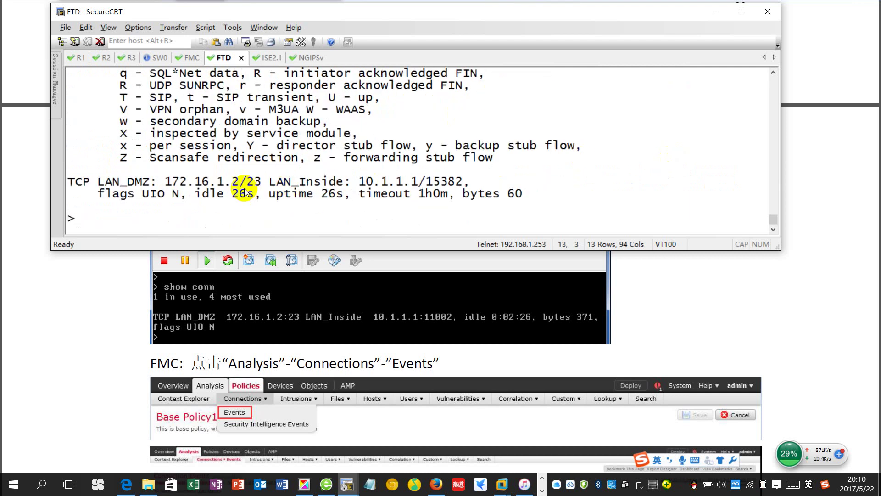
{"action": "double_click", "coordinate": [179, 194]}
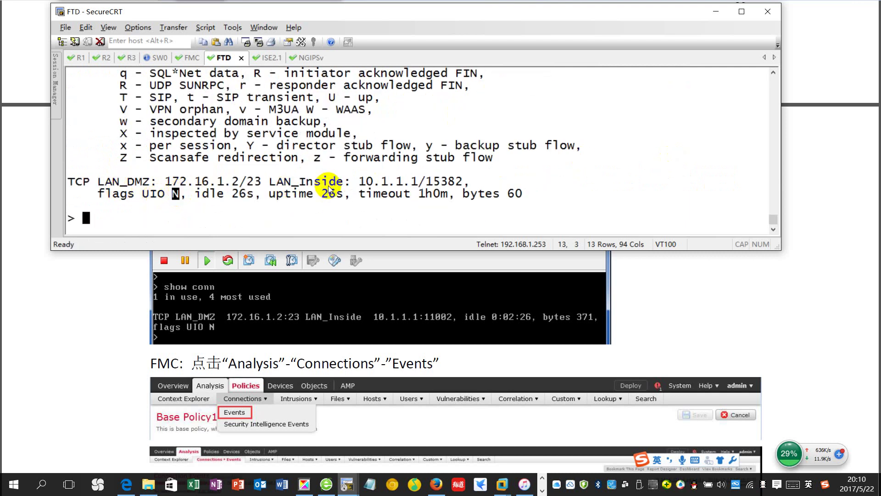
{"action": "scroll", "coordinate": [330, 189], "scroll_direction": "up", "scroll_amount": 1}
{"action": "scroll", "coordinate": [329, 189], "scroll_direction": "up", "scroll_amount": 1}
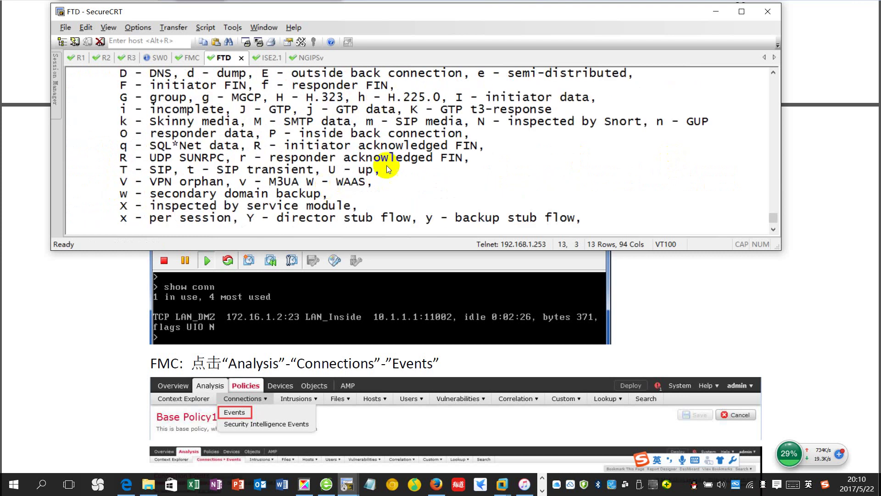
{"action": "mouse_move", "coordinate": [479, 121]}
{"action": "left_mouse_down"}
{"action": "mouse_move", "coordinate": [645, 120]}
{"action": "mouse_move", "coordinate": [508, 124]}
{"action": "left_mouse_up"}
{"action": "left_click", "coordinate": [558, 135]}
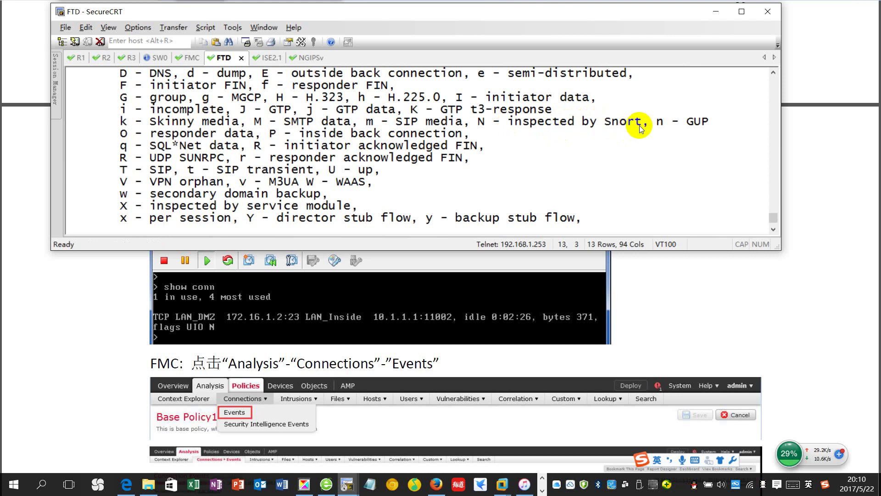
{"action": "left_click_drag", "start_coordinate": [641, 128], "coordinate": [507, 123]}
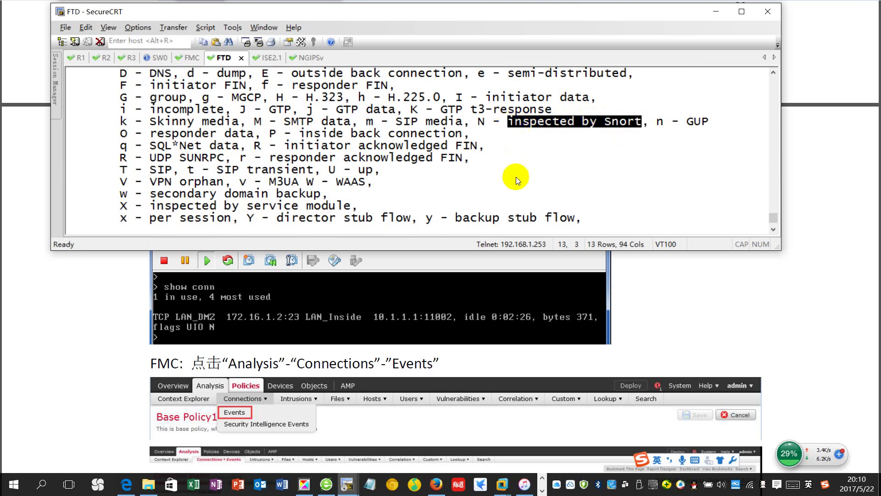
Look up the meaning of the connection's U flag in the legend
{"action": "scroll", "coordinate": [516, 177], "scroll_direction": "down", "scroll_amount": 2}
{"action": "left_click_drag", "start_coordinate": [146, 197], "coordinate": [163, 196]}
{"action": "scroll", "coordinate": [174, 193], "scroll_direction": "up", "scroll_amount": 4}
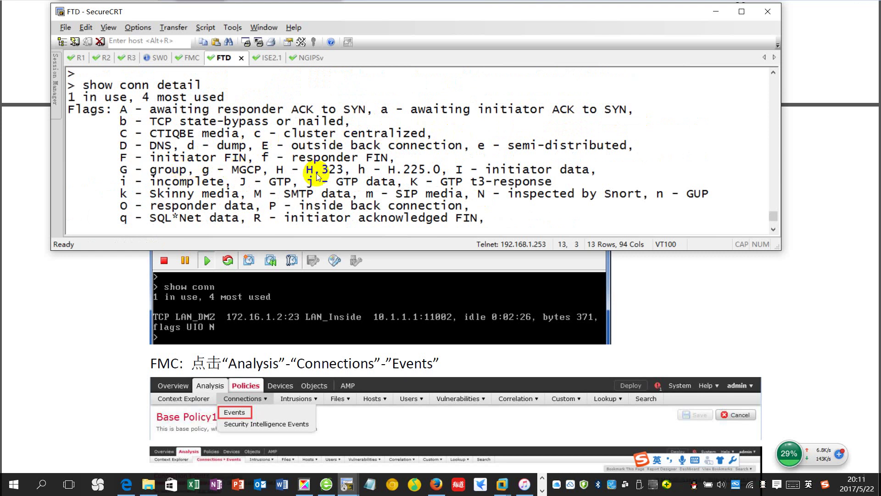
{"action": "scroll", "coordinate": [316, 174], "scroll_direction": "down", "scroll_amount": 2}
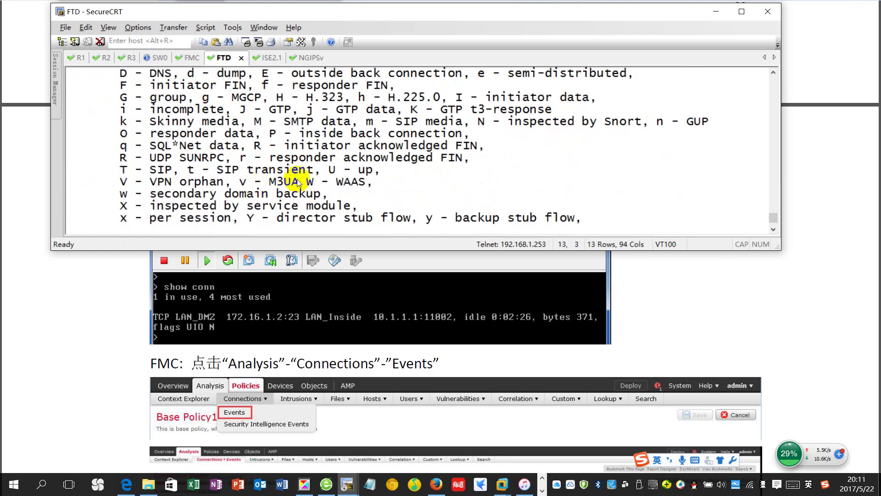
{"action": "left_click_drag", "start_coordinate": [330, 170], "coordinate": [381, 171]}
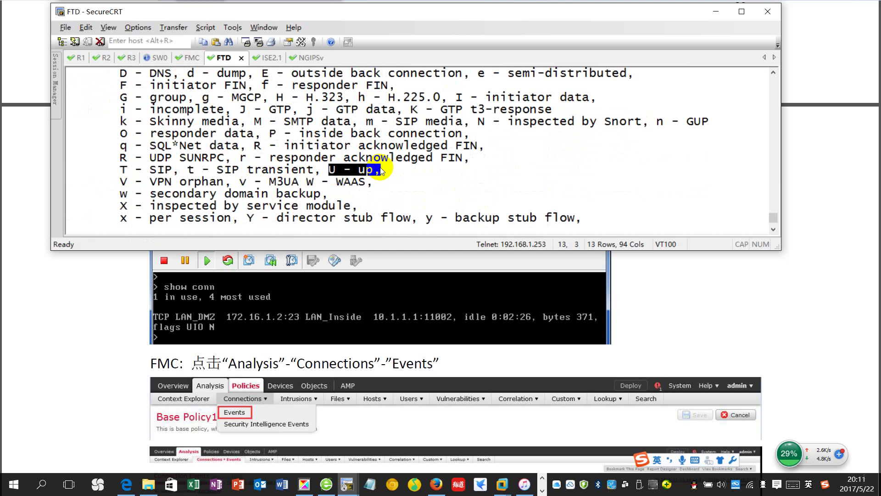
{"action": "scroll", "coordinate": [380, 169], "scroll_direction": "down", "scroll_amount": 2}
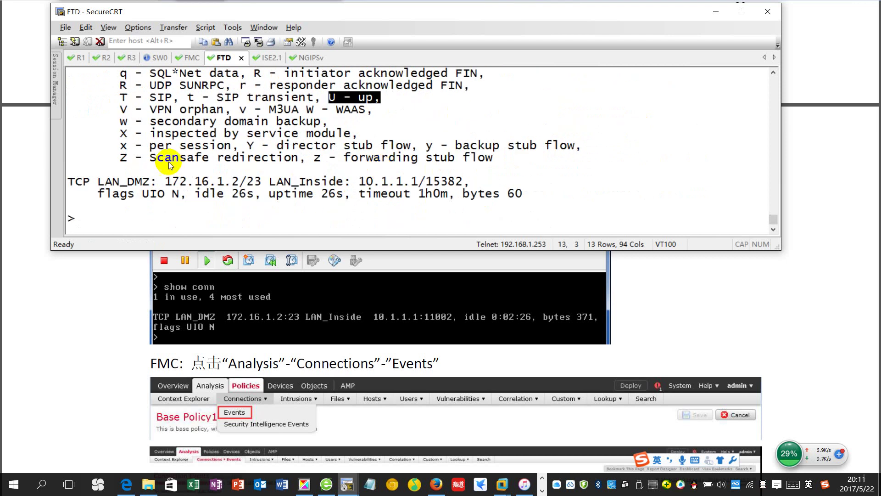
Find the I and O flags in the legend and compare their initiator and responder data meanings
{"action": "scroll", "coordinate": [169, 158], "scroll_direction": "up", "scroll_amount": 4}
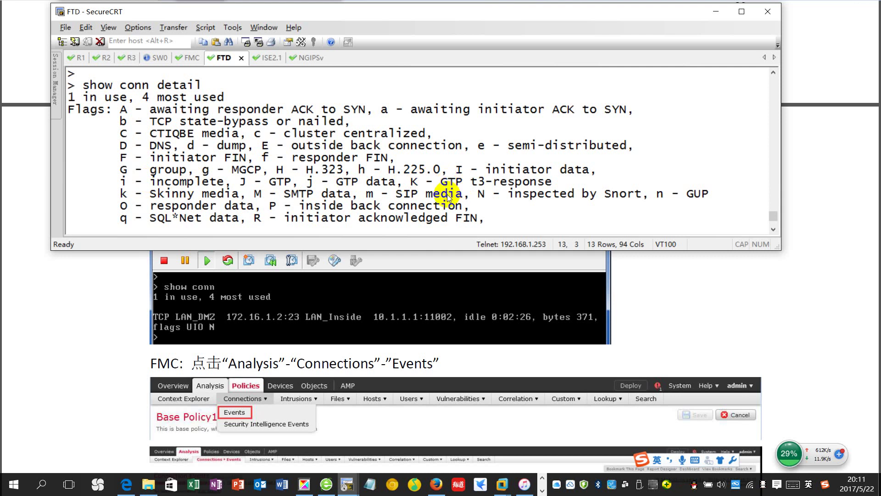
{"action": "scroll", "coordinate": [441, 202], "scroll_direction": "down", "scroll_amount": 1}
{"action": "scroll", "coordinate": [257, 193], "scroll_direction": "up", "scroll_amount": 1}
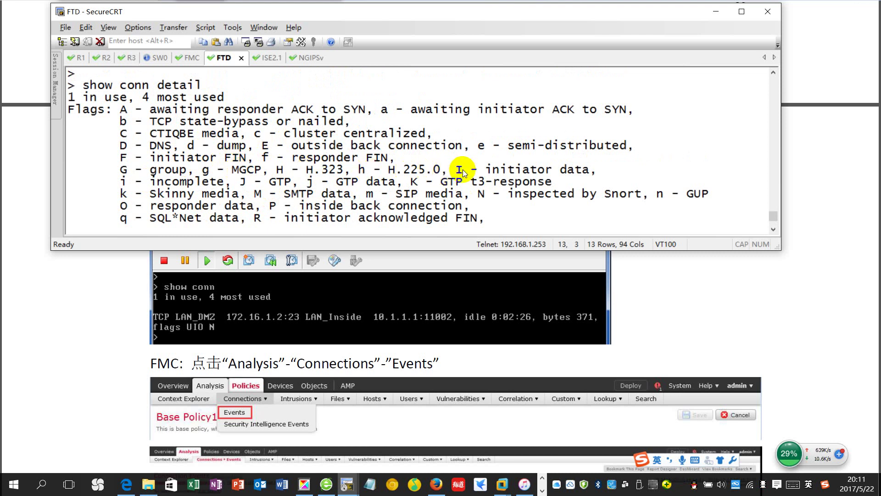
{"action": "left_click_drag", "start_coordinate": [449, 170], "coordinate": [480, 171]}
{"action": "left_click_drag", "start_coordinate": [598, 173], "coordinate": [459, 173]}
{"action": "scroll", "coordinate": [340, 184], "scroll_direction": "down", "scroll_amount": 1}
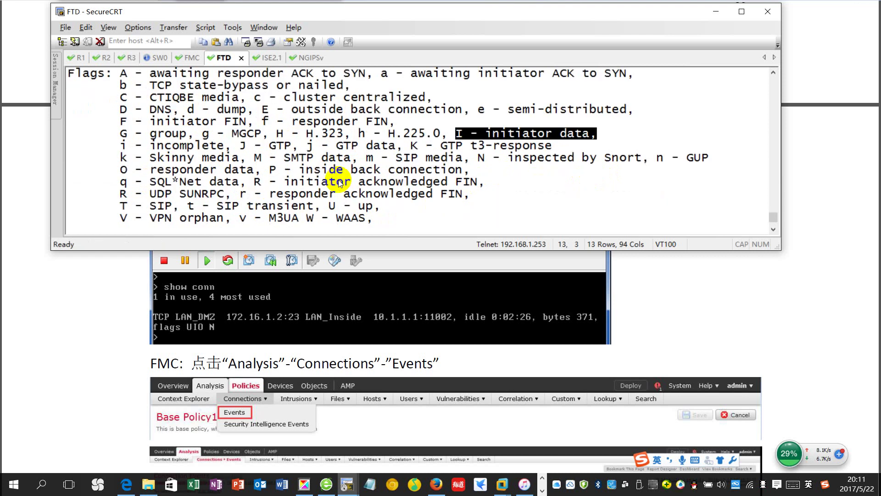
{"action": "left_click_drag", "start_coordinate": [150, 170], "coordinate": [254, 170]}
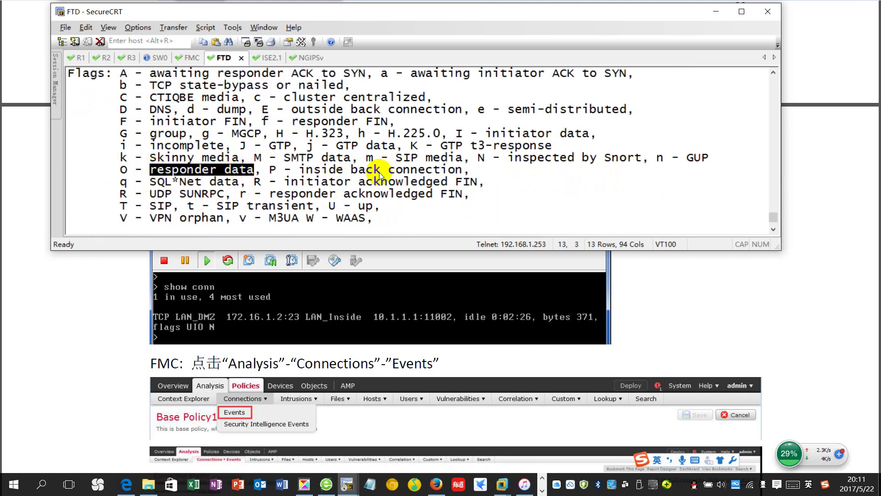
{"action": "mouse_move", "coordinate": [596, 133]}
{"action": "left_mouse_down"}
{"action": "mouse_move", "coordinate": [491, 136]}
{"action": "mouse_move", "coordinate": [591, 135]}
{"action": "left_mouse_up"}
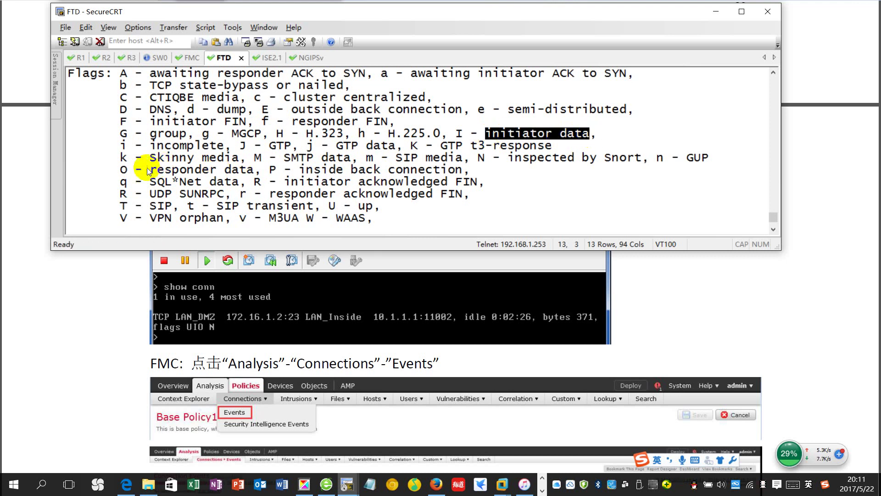
{"action": "left_click_drag", "start_coordinate": [143, 170], "coordinate": [163, 171]}
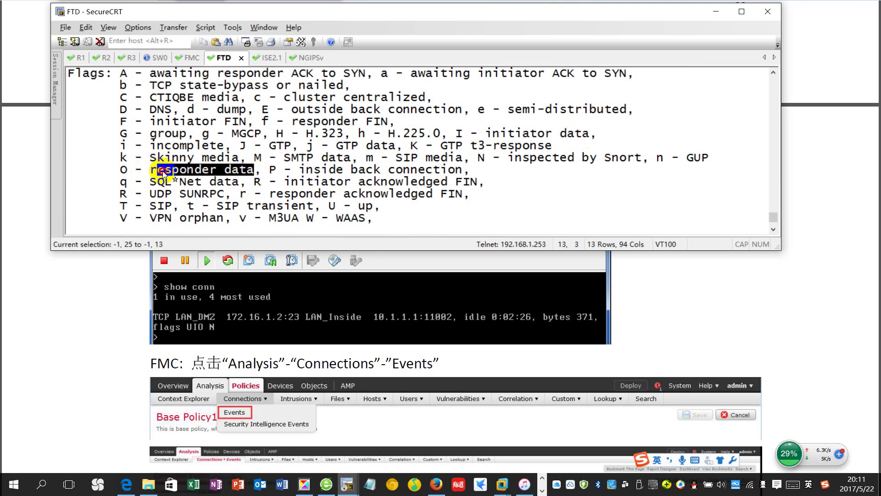
{"action": "left_click_drag", "start_coordinate": [494, 134], "coordinate": [575, 134]}
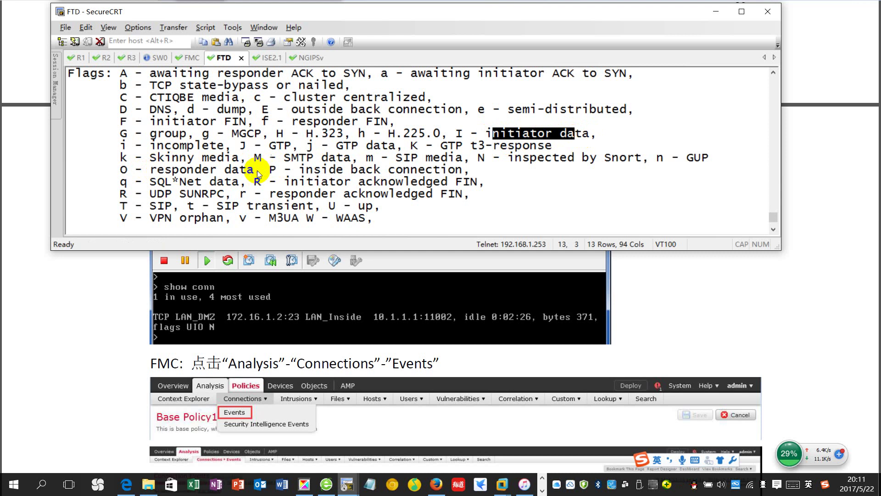
{"action": "double_click", "coordinate": [159, 170]}
{"action": "scroll", "coordinate": [436, 185], "scroll_direction": "down", "scroll_amount": 3}
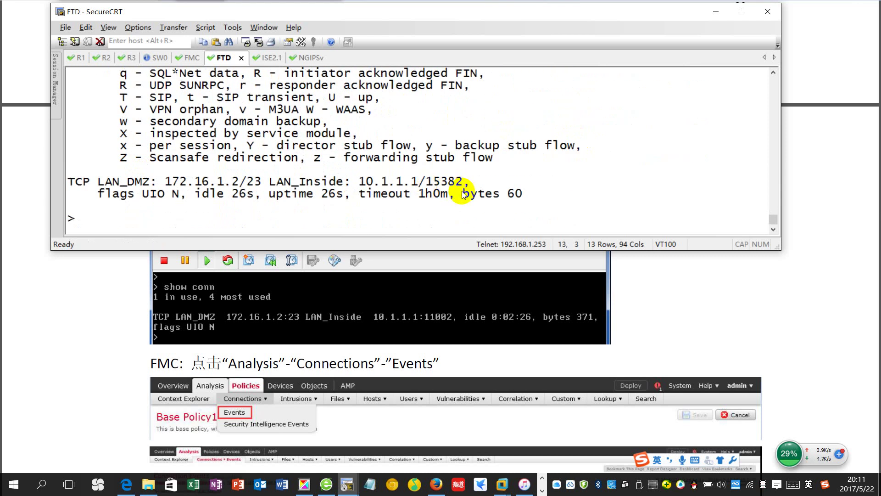
Match each letter of the Telnet connection's UIO N flags against its definition in the legend
{"action": "left_click_drag", "start_coordinate": [166, 196], "coordinate": [134, 187]}
{"action": "left_click", "coordinate": [255, 201]}
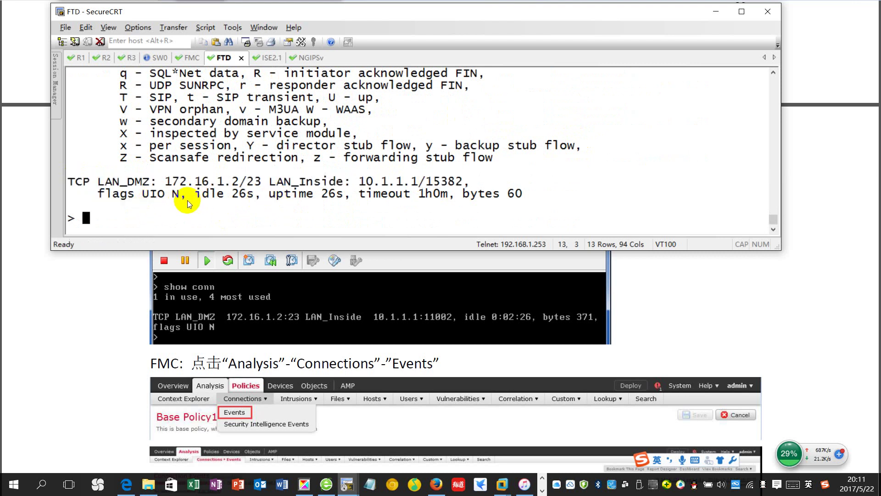
{"action": "left_click_drag", "start_coordinate": [148, 198], "coordinate": [159, 198]}
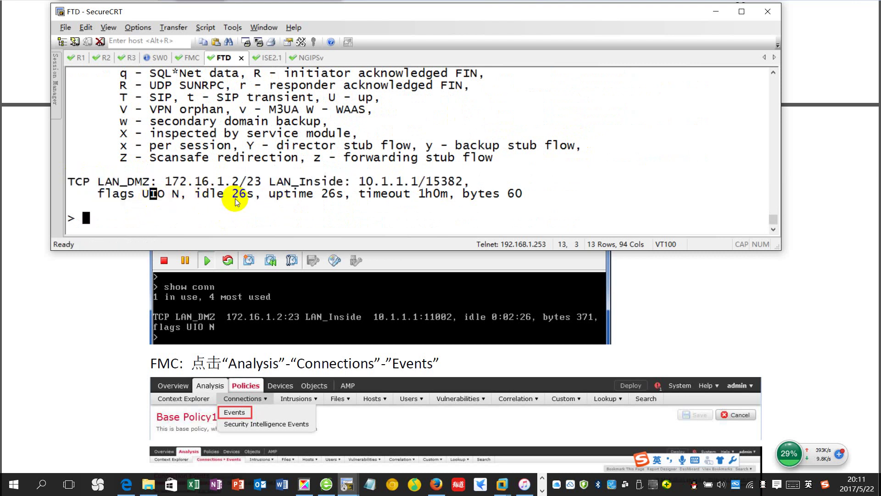
{"action": "left_click", "coordinate": [145, 198]}
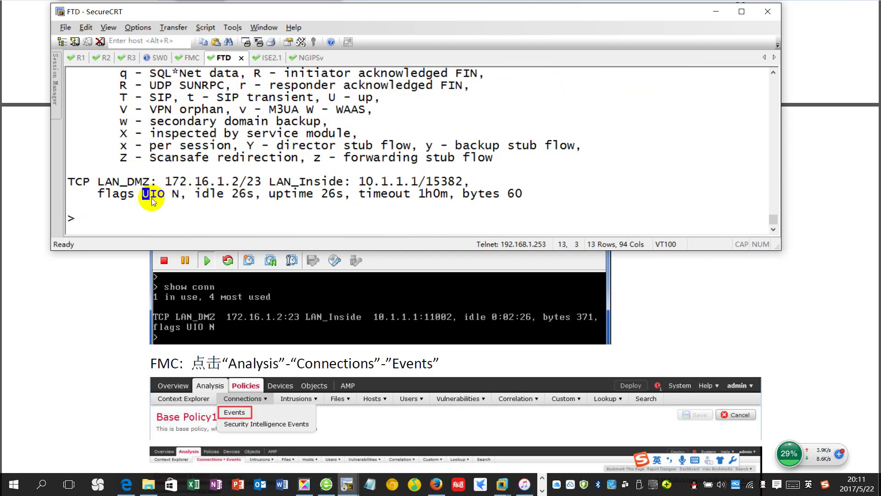
{"action": "left_click", "coordinate": [148, 197]}
{"action": "scroll", "coordinate": [262, 180], "scroll_direction": "up", "scroll_amount": 3}
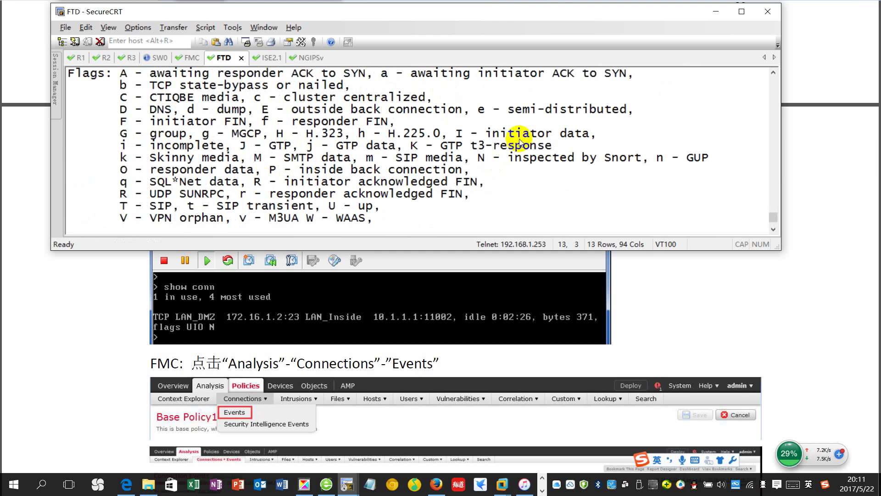
{"action": "left_click_drag", "start_coordinate": [493, 133], "coordinate": [598, 135]}
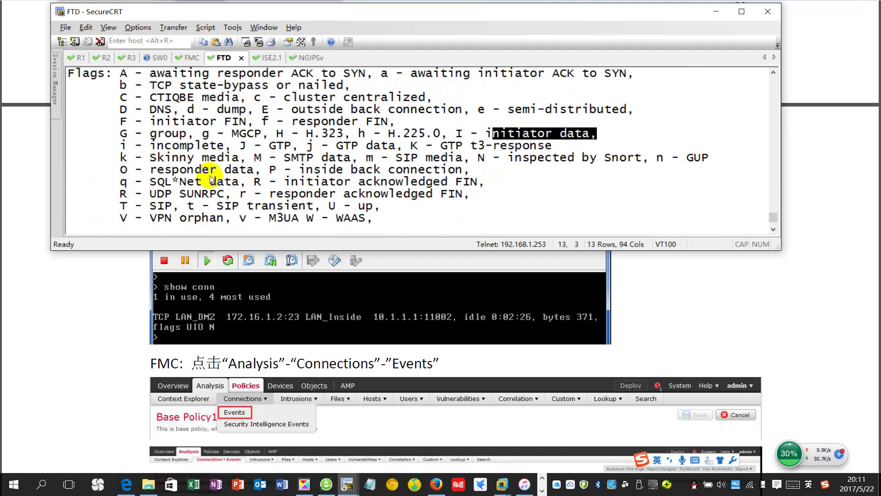
{"action": "left_click_drag", "start_coordinate": [150, 169], "coordinate": [257, 170]}
{"action": "scroll", "coordinate": [278, 183], "scroll_direction": "down", "scroll_amount": 3}
{"action": "scroll", "coordinate": [363, 195], "scroll_direction": "up", "scroll_amount": 3}
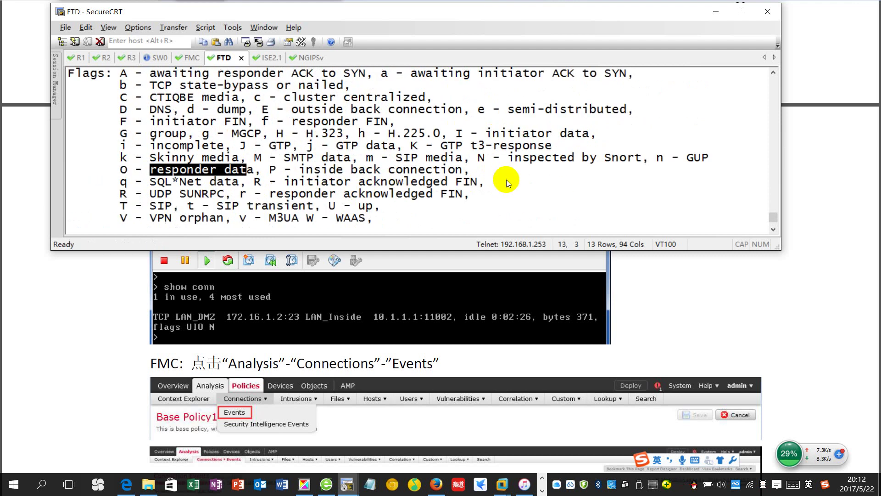
{"action": "left_click_drag", "start_coordinate": [486, 163], "coordinate": [636, 163]}
{"action": "scroll", "coordinate": [316, 223], "scroll_direction": "down", "scroll_amount": 3}
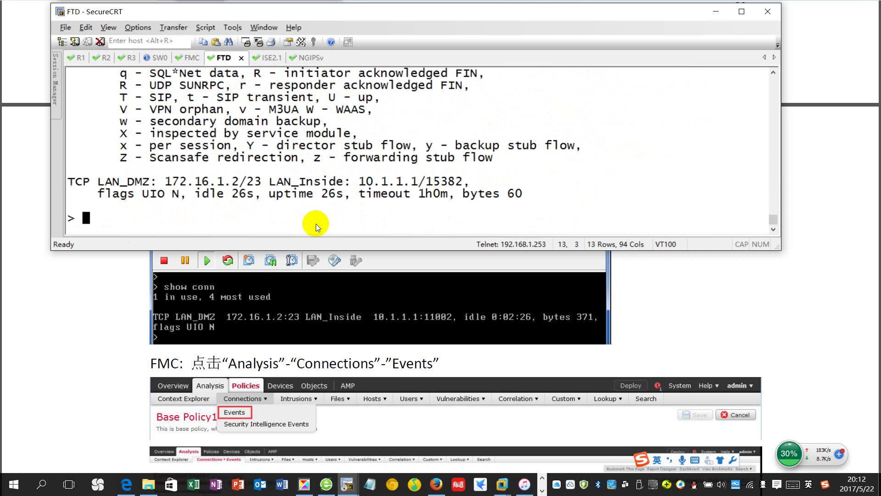
Review the detailed TCP connection entry, including its addresses, flags, idle time, uptime, timeout and bytes
{"action": "left_click_drag", "start_coordinate": [105, 195], "coordinate": [459, 198]}
{"action": "left_click_drag", "start_coordinate": [523, 194], "coordinate": [65, 182]}
{"action": "left_click", "coordinate": [324, 207]}
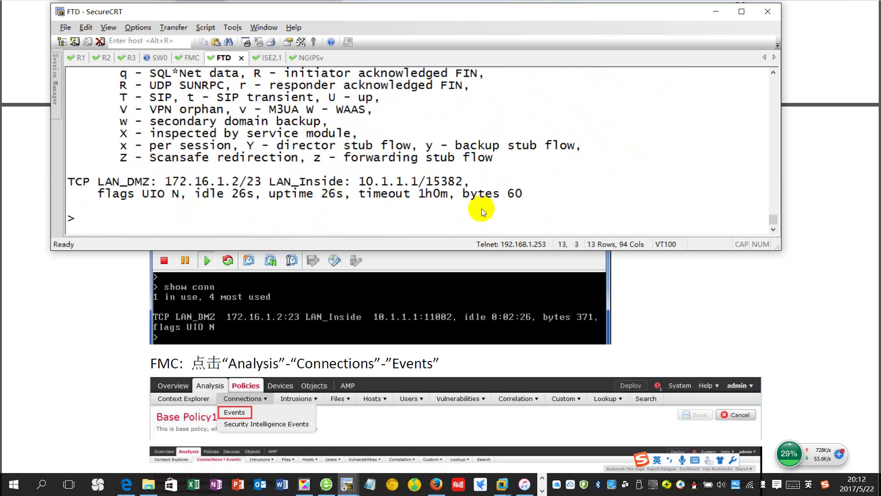
{"action": "left_click_drag", "start_coordinate": [528, 200], "coordinate": [81, 183]}
{"action": "left_click", "coordinate": [341, 187]}
{"action": "left_click_drag", "start_coordinate": [537, 188], "coordinate": [92, 178]}
{"action": "left_click", "coordinate": [390, 198]}
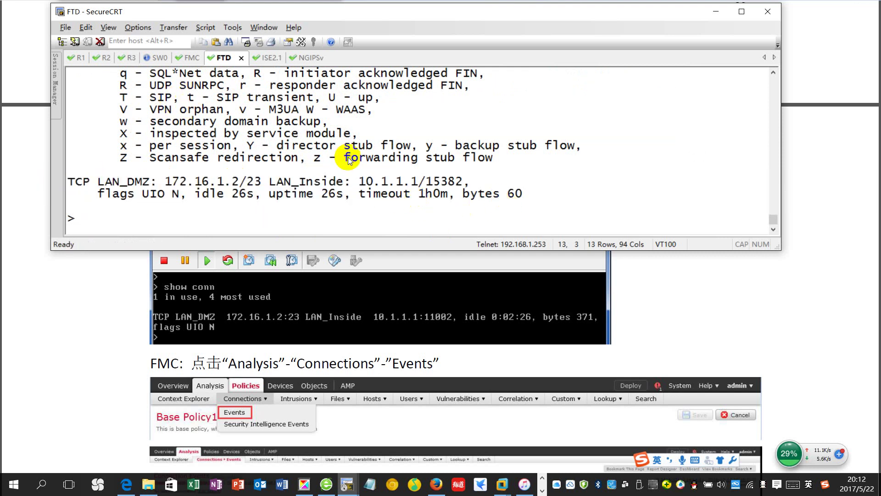
Rerun show conn detail on the FTD and check the connection's LAN_DMZ address and port
{"action": "key", "text": "Up"}
{"action": "key", "text": "Return"}
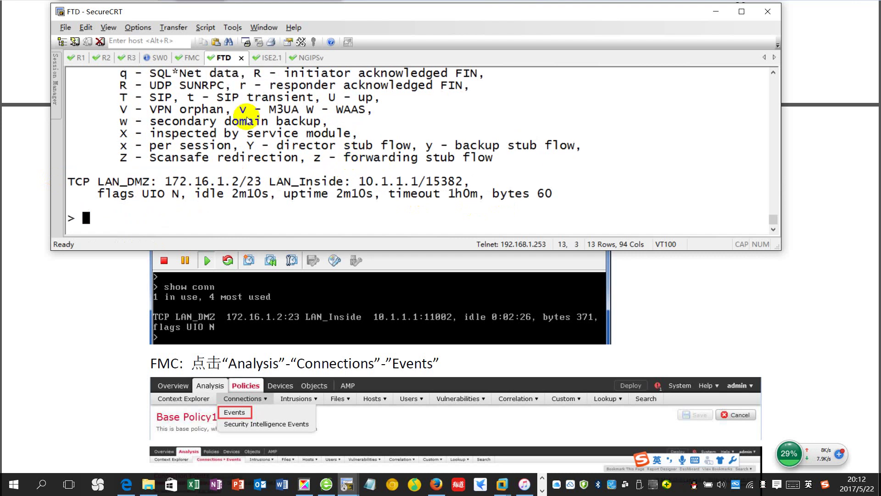
{"action": "left_click_drag", "start_coordinate": [165, 182], "coordinate": [288, 184]}
{"action": "left_click", "coordinate": [329, 181]}
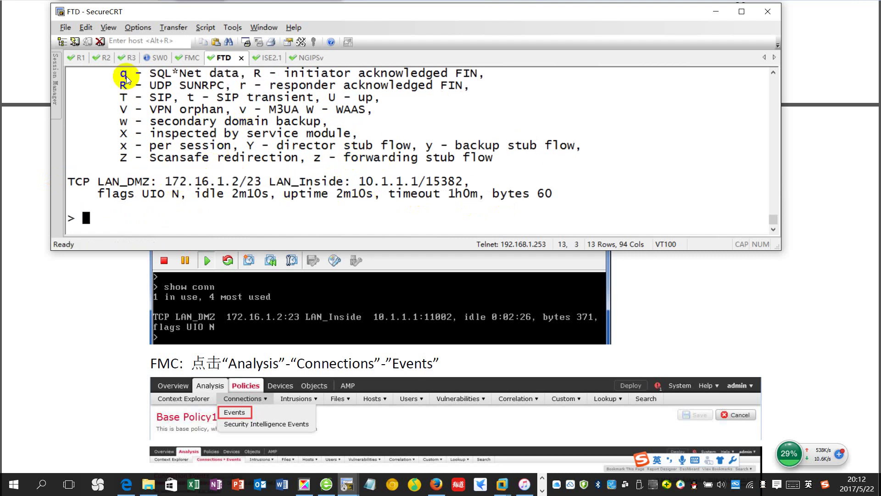
Quit the Telnet session to 172.16.1.2 from R1, and run show conn detail again on the FTD
{"action": "left_click", "coordinate": [80, 58]}
{"action": "type", "text": "q"}
{"action": "key", "text": "Return"}
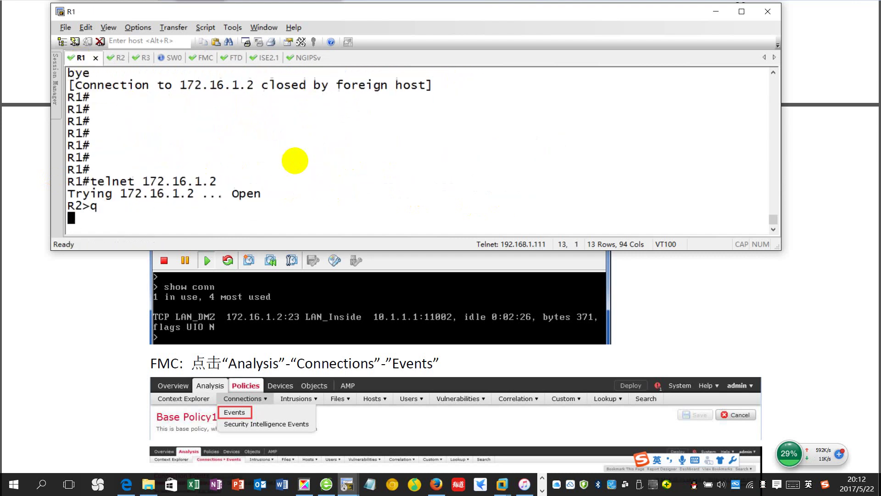
{"action": "key", "text": "Return"}
{"action": "key", "text": "Return"}
{"action": "left_click", "coordinate": [233, 57]}
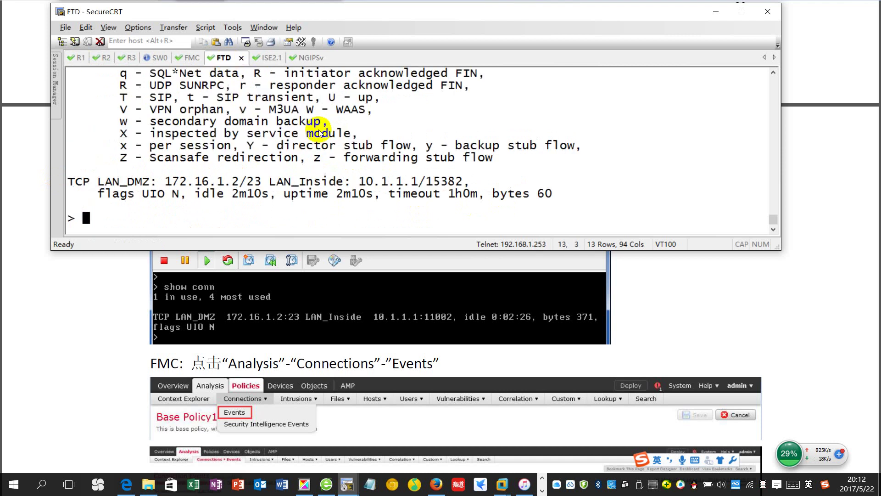
{"action": "key", "text": "Up"}
{"action": "key", "text": "Return"}
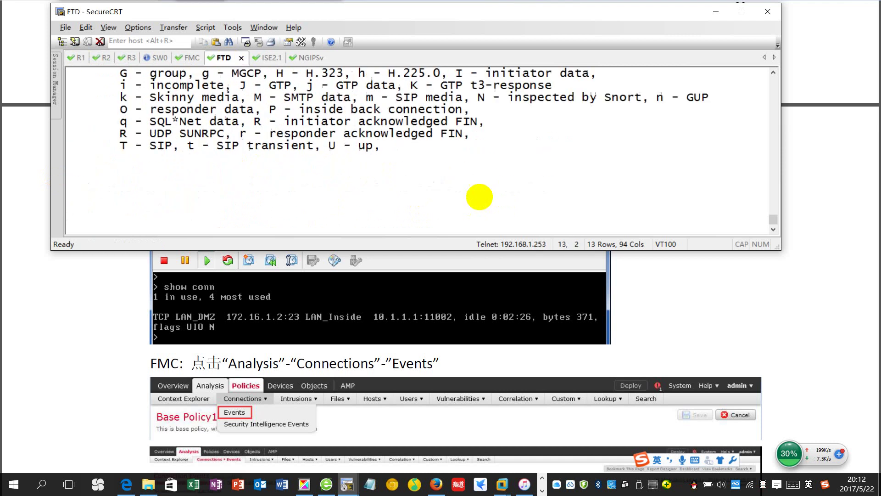
Run show conn on the FTD and check the connection table after the Telnet session has been closed
{"action": "left_click_drag", "start_coordinate": [492, 213], "coordinate": [312, 196]}
{"action": "double_click", "coordinate": [453, 195]}
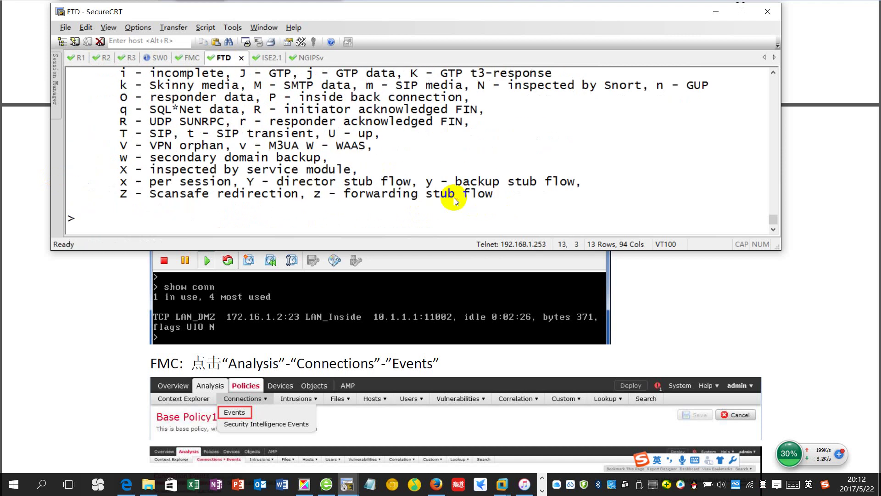
{"action": "key", "text": "Up"}
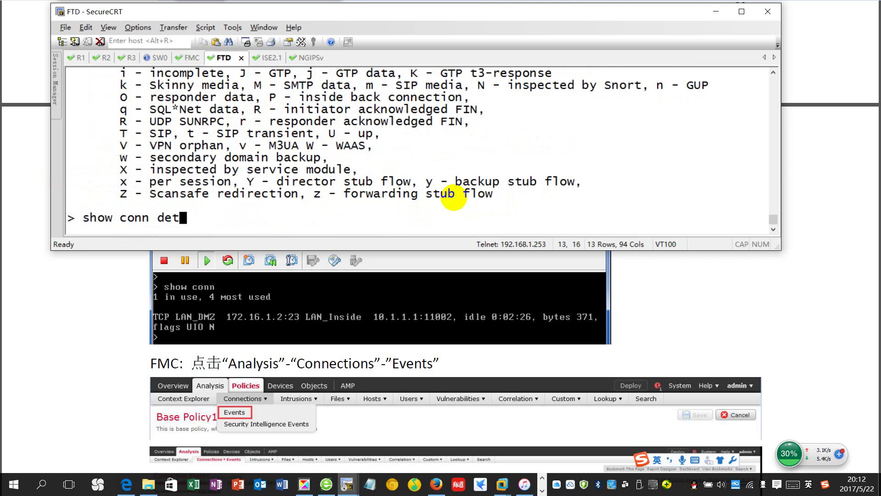
{"action": "key", "text": "Return"}
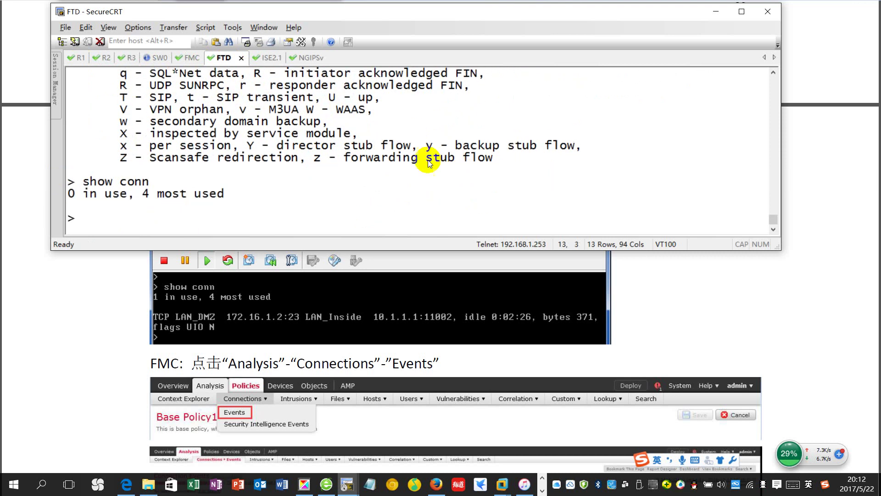
{"action": "left_click_drag", "start_coordinate": [243, 194], "coordinate": [94, 181]}
{"action": "left_click", "coordinate": [397, 182]}
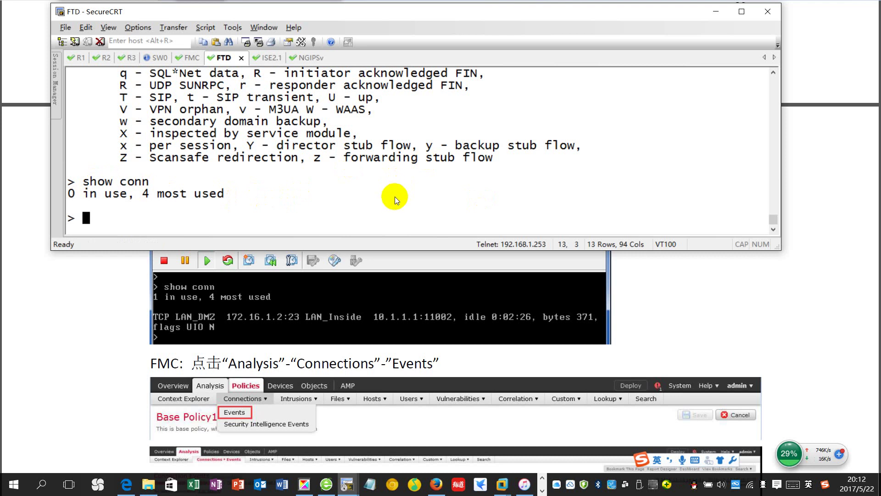
{"action": "scroll", "coordinate": [387, 195], "scroll_direction": "up", "scroll_amount": 1}
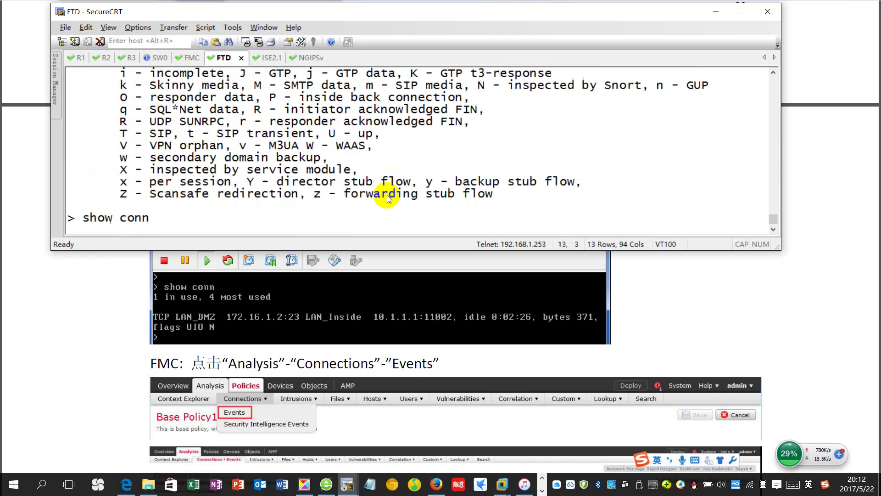
{"action": "scroll", "coordinate": [387, 195], "scroll_direction": "down", "scroll_amount": 1}
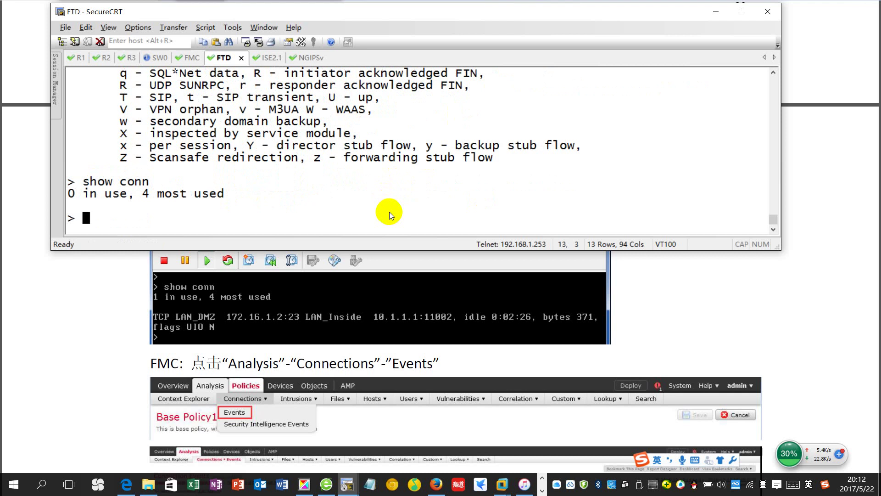
Consult the lab guide's section on viewing connection events in the FMC
{"action": "left_click", "coordinate": [664, 325]}
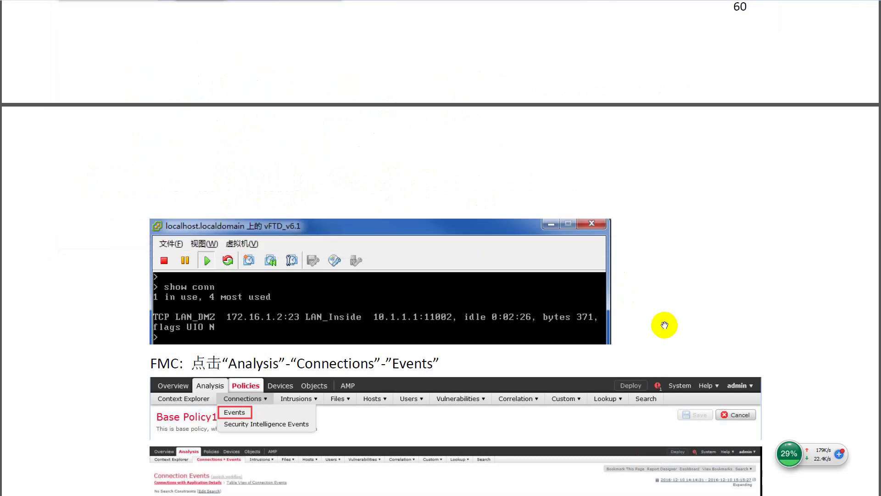
{"action": "scroll", "coordinate": [574, 312], "scroll_direction": "down", "scroll_amount": 4}
{"action": "scroll", "coordinate": [528, 311], "scroll_direction": "up", "scroll_amount": 1}
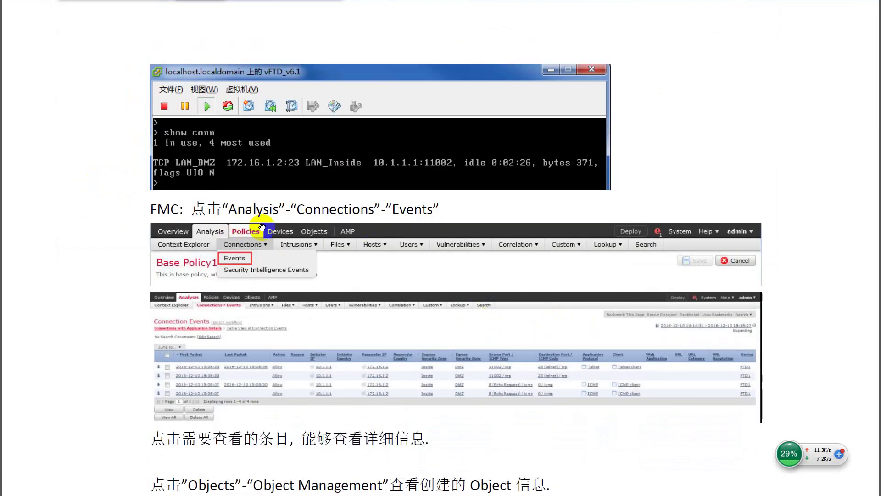
{"action": "key", "text": "alt+Tab"}
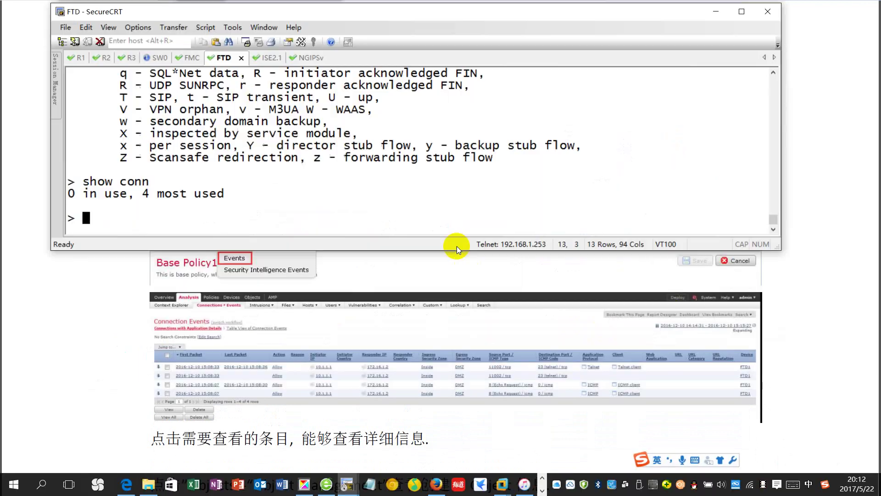
{"action": "key", "text": "alt+Tab"}
{"action": "key", "text": "alt+Tab"}
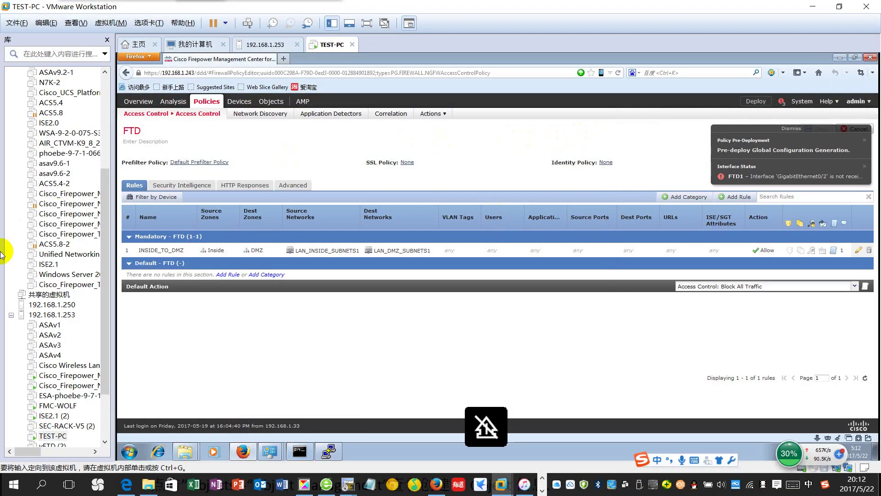
{"action": "key", "text": "alt+Tab"}
{"action": "key", "text": "alt+Tab"}
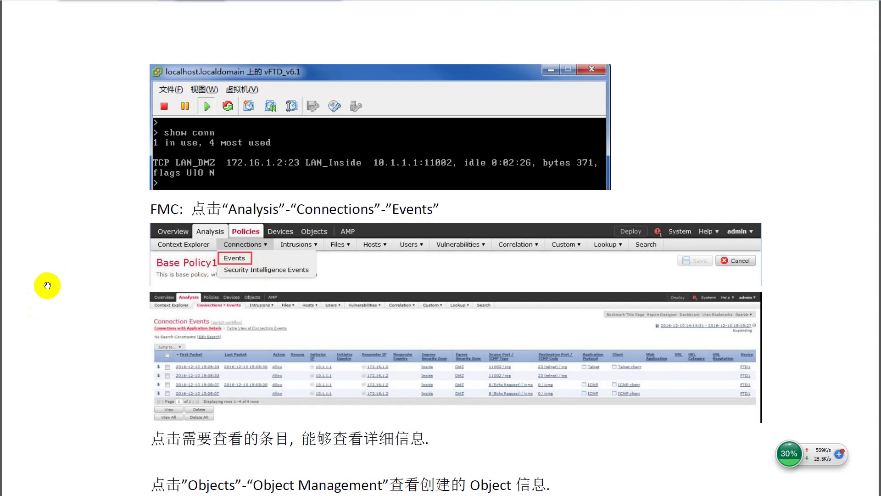
Switch to the FMC web interface in the TEST-PC virtual machine and open the Connection Events page
{"action": "key", "text": "alt+Tab"}
{"action": "key", "text": "Tab"}
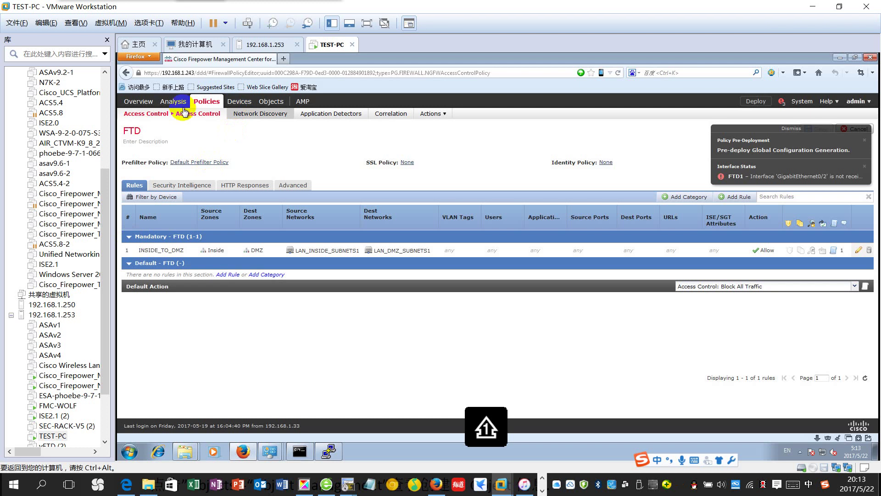
{"action": "mouse_move", "coordinate": [174, 102]}
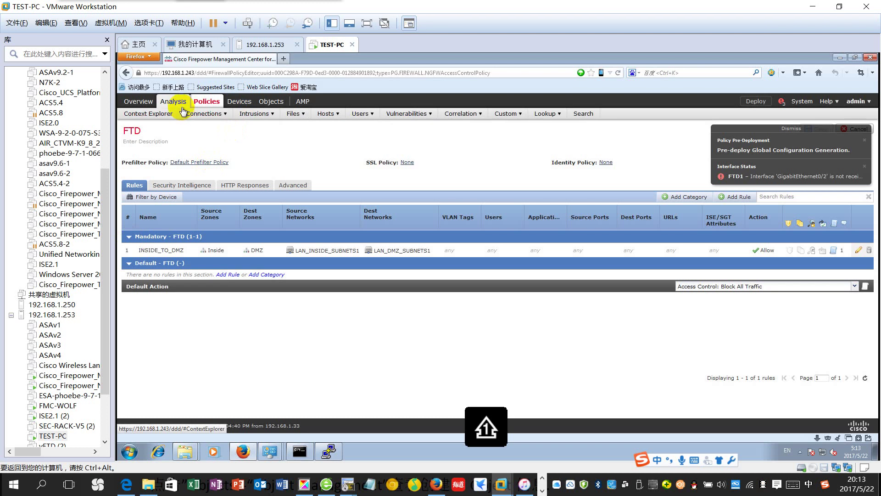
{"action": "left_click", "coordinate": [196, 126]}
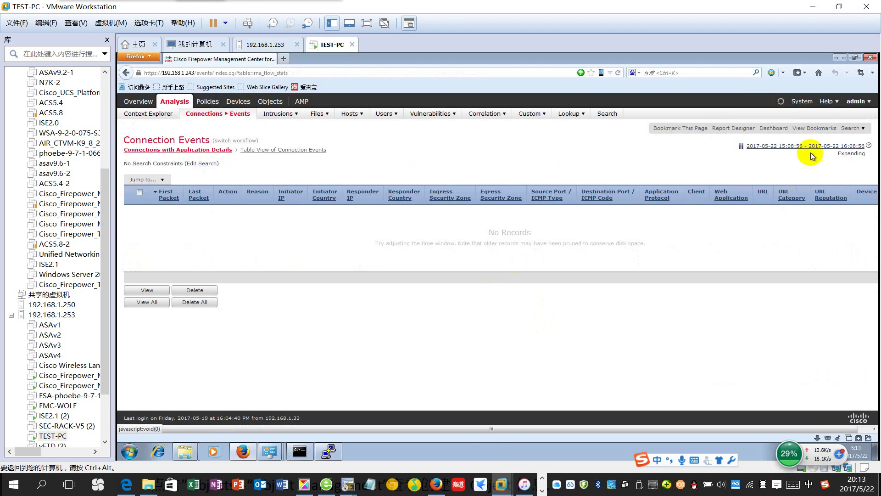
Pause and resume the Connection Events time window, and check its date and time range
{"action": "left_click", "coordinate": [740, 148]}
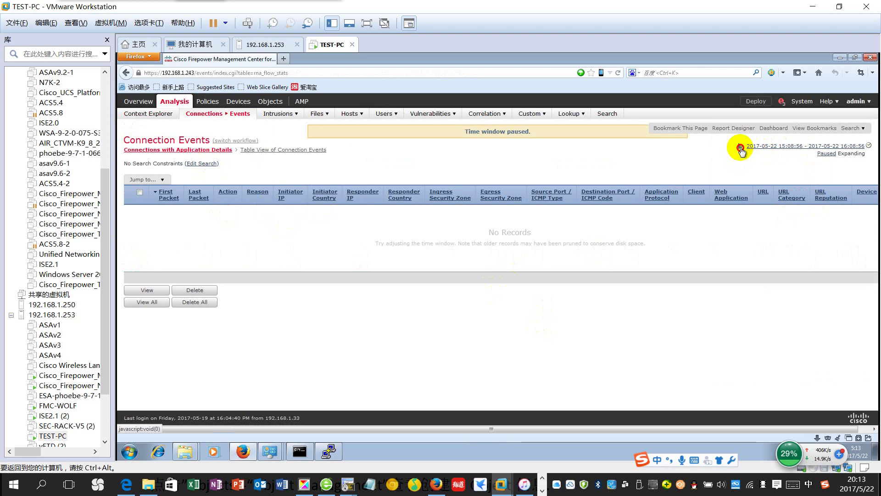
{"action": "left_click", "coordinate": [740, 146]}
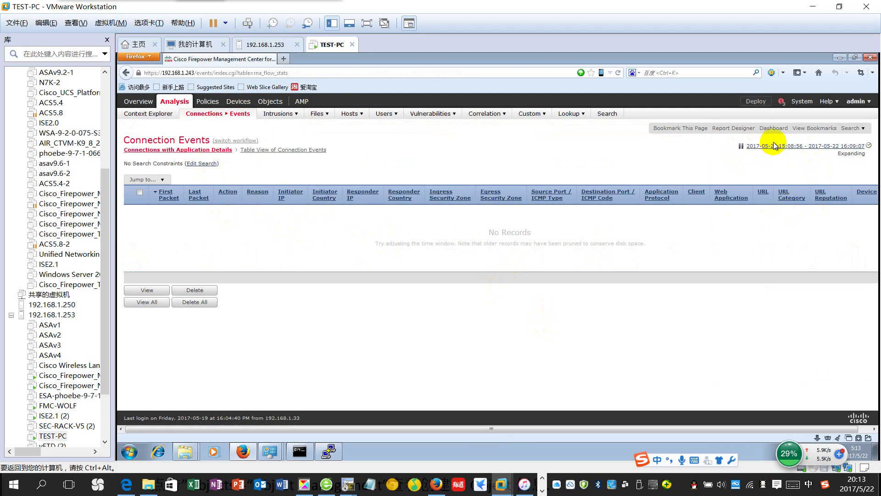
{"action": "left_click", "coordinate": [851, 130]}
{"action": "left_click", "coordinate": [643, 158]}
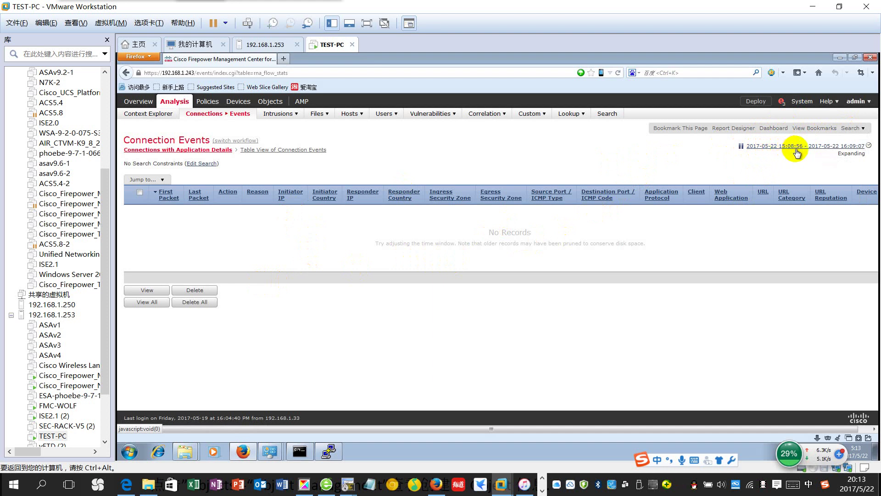
{"action": "left_click", "coordinate": [857, 154]}
Switch to the FTD session in SecureCRT and exit the current CLI login
{"action": "key", "text": "ctrl+alt"}
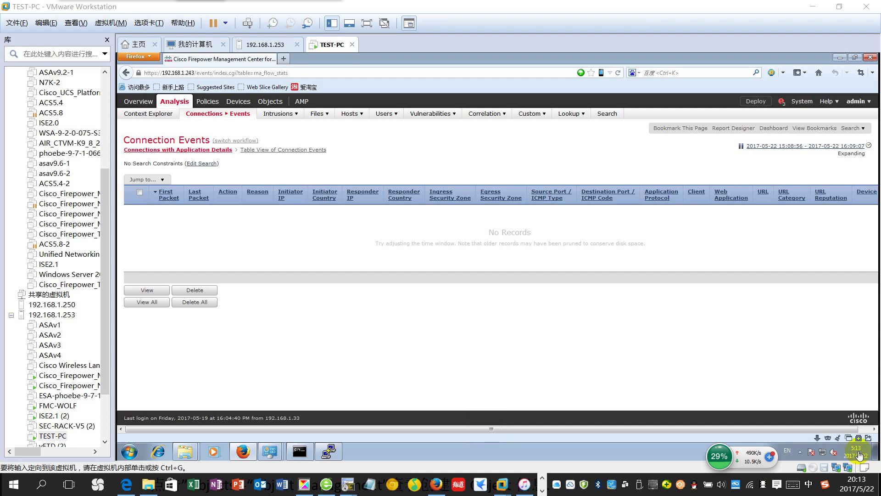
{"action": "key", "text": "alt+Tab"}
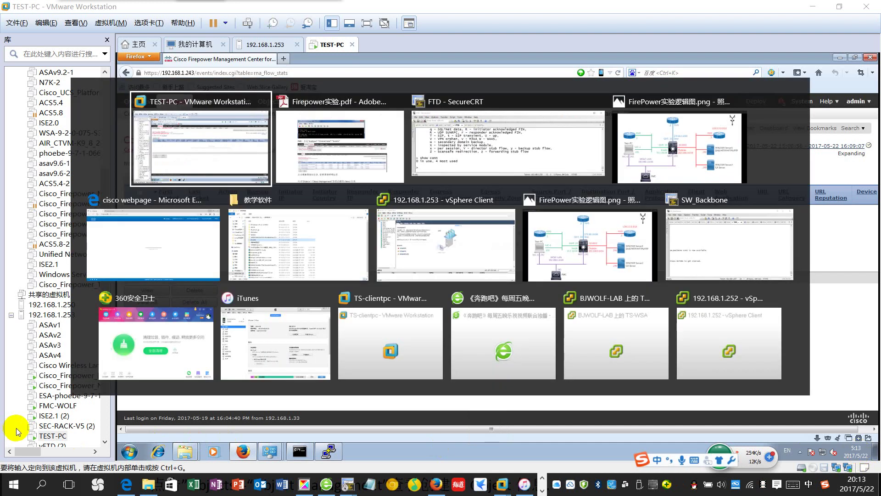
{"action": "key", "text": "Tab"}
{"action": "key", "text": "Tab"}
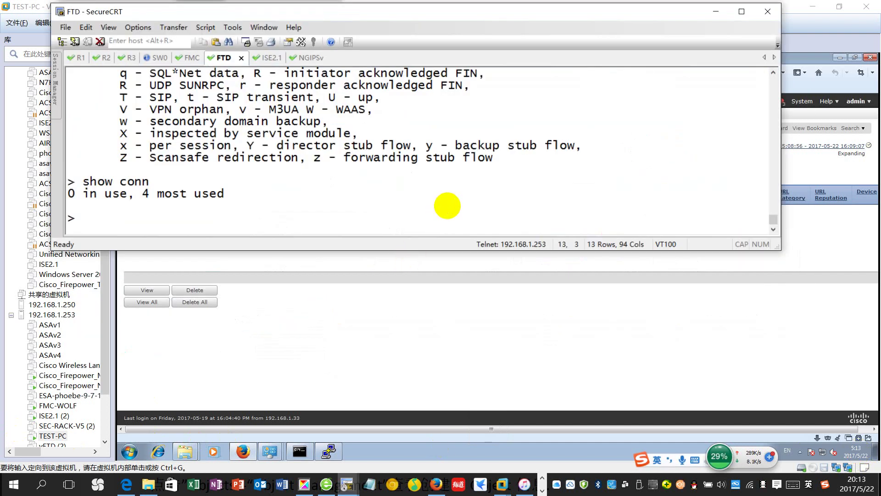
{"action": "key", "text": "Return"}
{"action": "key", "text": "Return"}
{"action": "key", "text": "Return"}
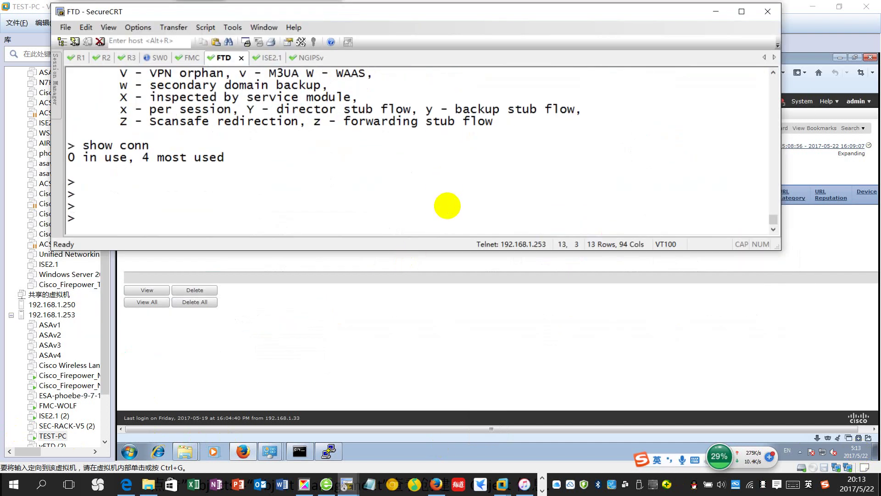
{"action": "type", "text": "exit"}
{"action": "key", "text": "Return"}
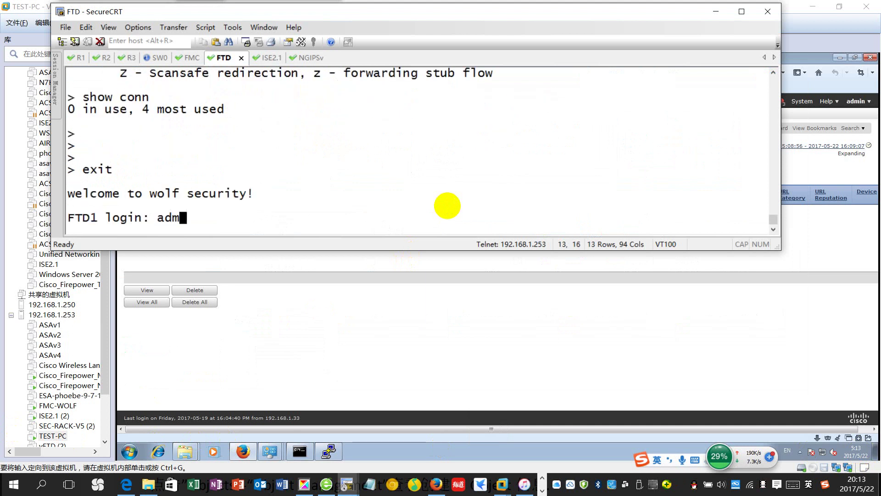
Log back in to the FTD as admin, entering the account password
{"action": "key", "text": "Return"}
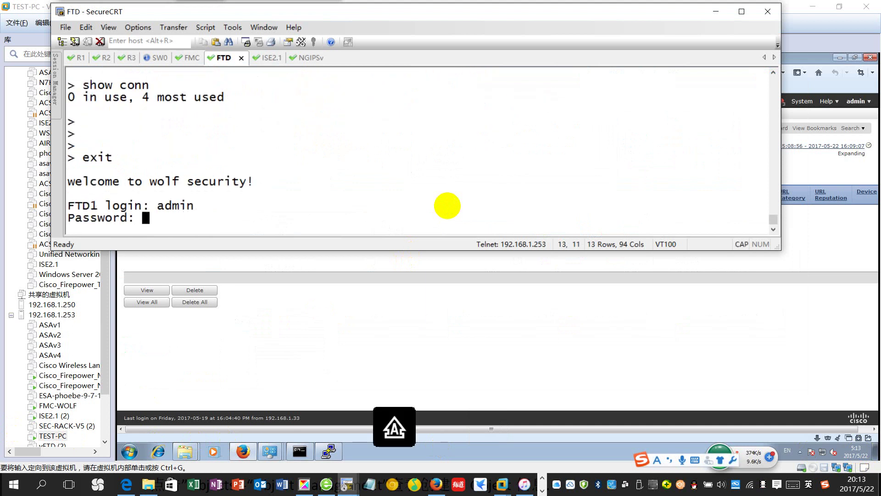
{"action": "key", "text": "Return"}
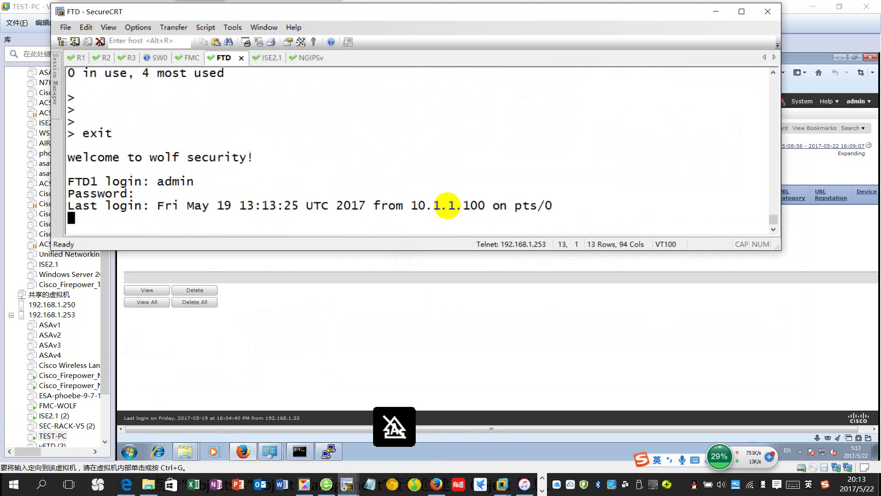
{"action": "key", "text": "Return"}
{"action": "key", "text": "Return"}
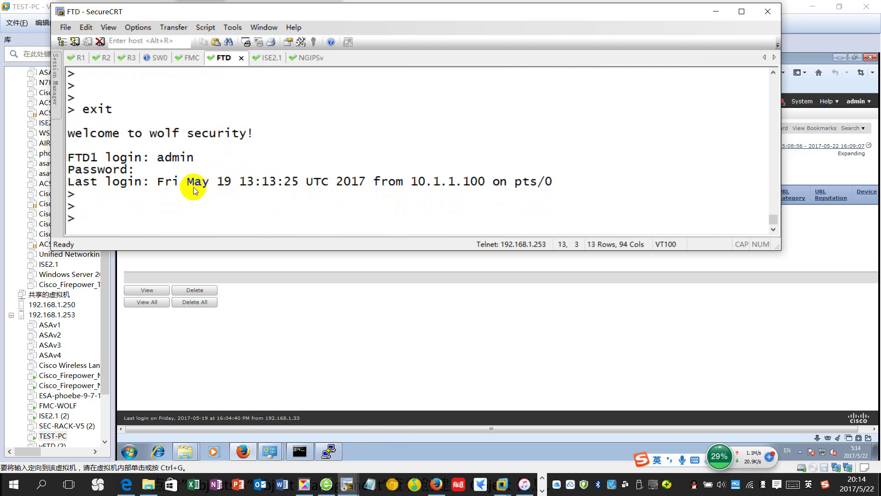
Check the date of the last login, and run show time on the FTD
{"action": "left_click_drag", "start_coordinate": [194, 186], "coordinate": [310, 206]}
{"action": "key", "text": "Return"}
{"action": "key", "text": "Return"}
{"action": "type", "text": "s"}
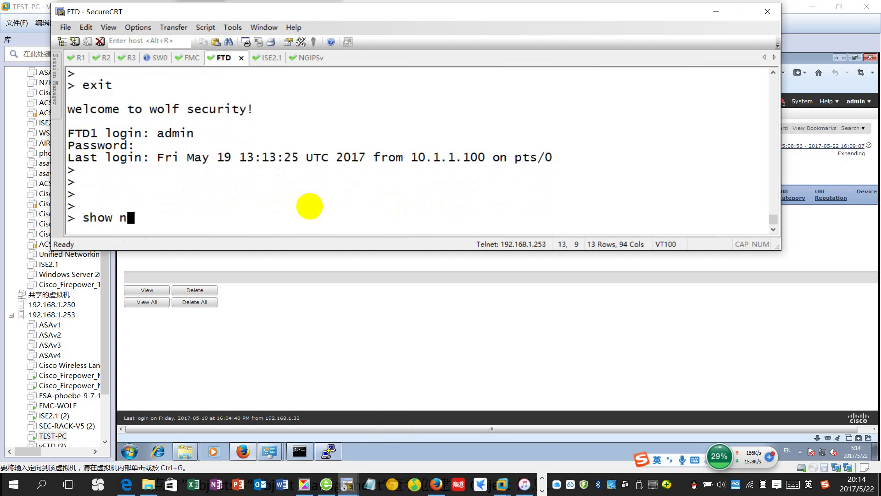
{"action": "type", "text": "how time"}
{"action": "key", "text": "Return"}
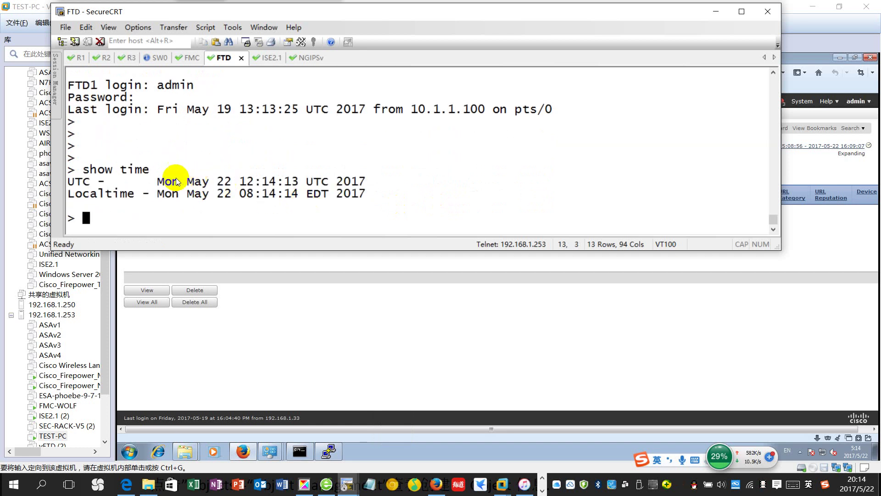
Compare the UTC and local date and time reported by the FTD
{"action": "left_click_drag", "start_coordinate": [172, 182], "coordinate": [270, 194]}
{"action": "left_click", "coordinate": [246, 194]}
{"action": "left_click", "coordinate": [348, 209]}
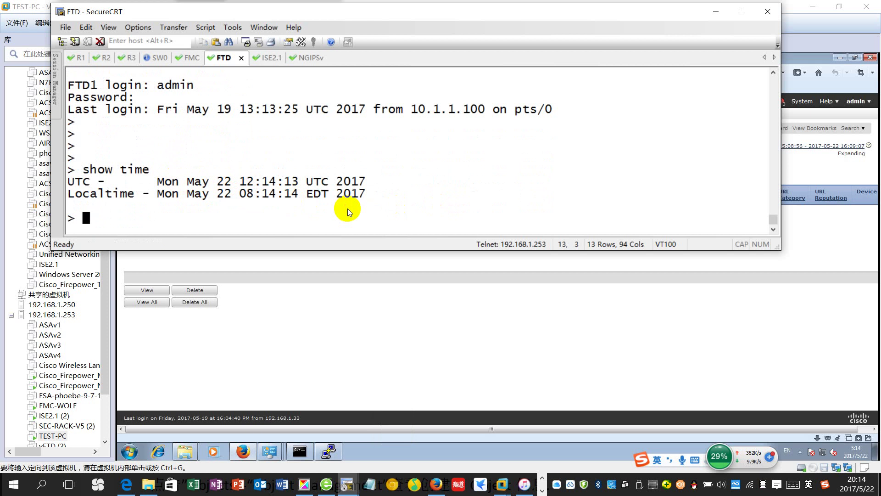
{"action": "left_click_drag", "start_coordinate": [365, 186], "coordinate": [288, 205]}
{"action": "left_click", "coordinate": [265, 203]}
{"action": "left_click", "coordinate": [287, 203]}
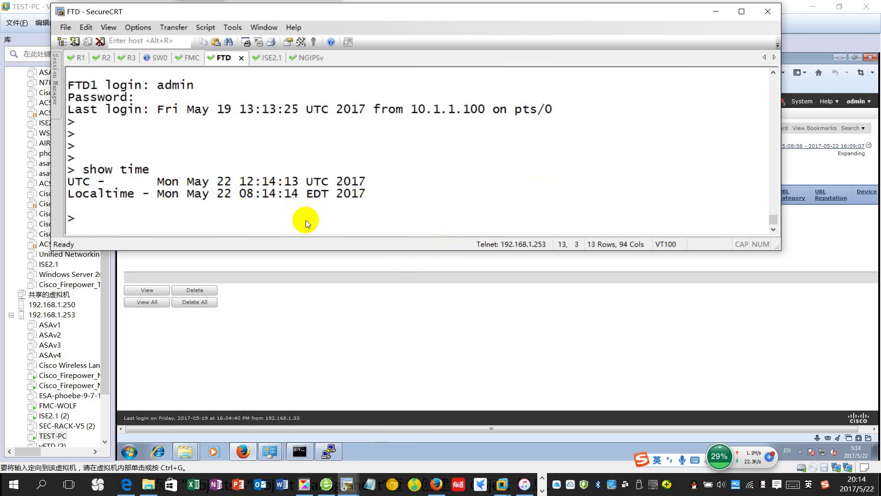
{"action": "left_click", "coordinate": [189, 57]}
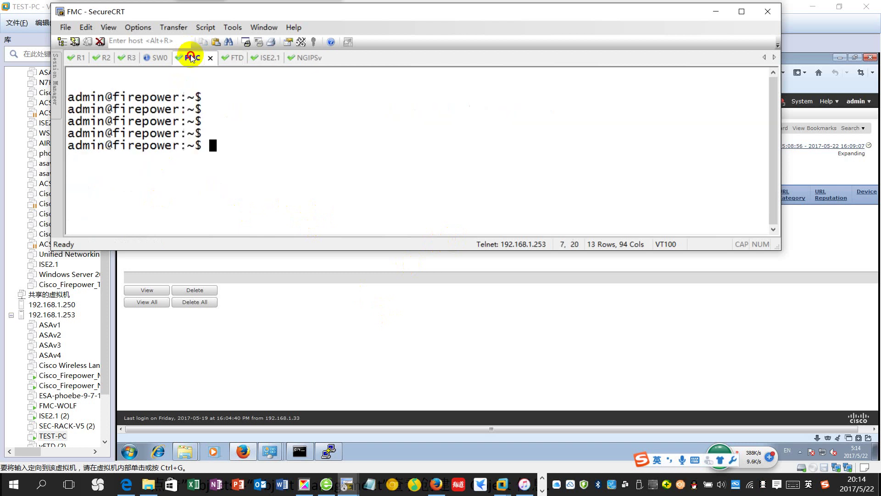
{"action": "key", "text": "Return"}
{"action": "key", "text": "Return"}
{"action": "key", "text": "Return"}
{"action": "type", "text": "show"}
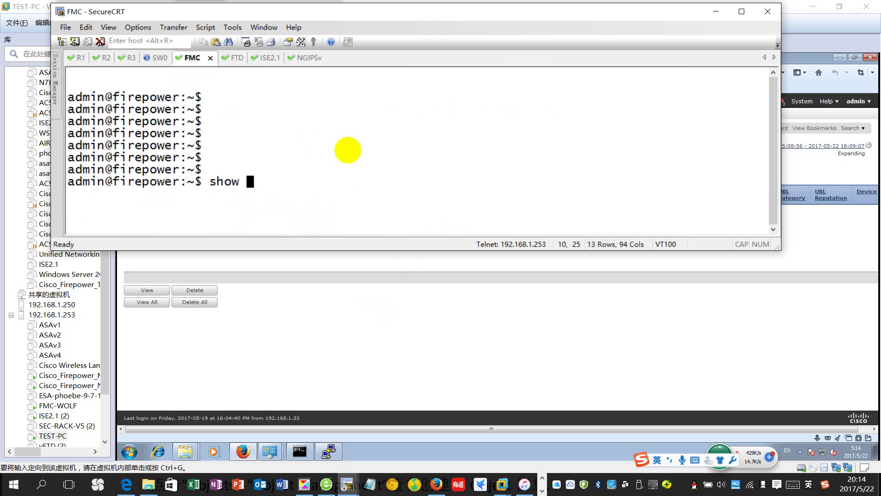
{"action": "key", "text": "BackSpace"}
{"action": "key", "text": "BackSpace"}
{"action": "key", "text": "BackSpace"}
{"action": "key", "text": "BackSpace"}
{"action": "key", "text": "BackSpace"}
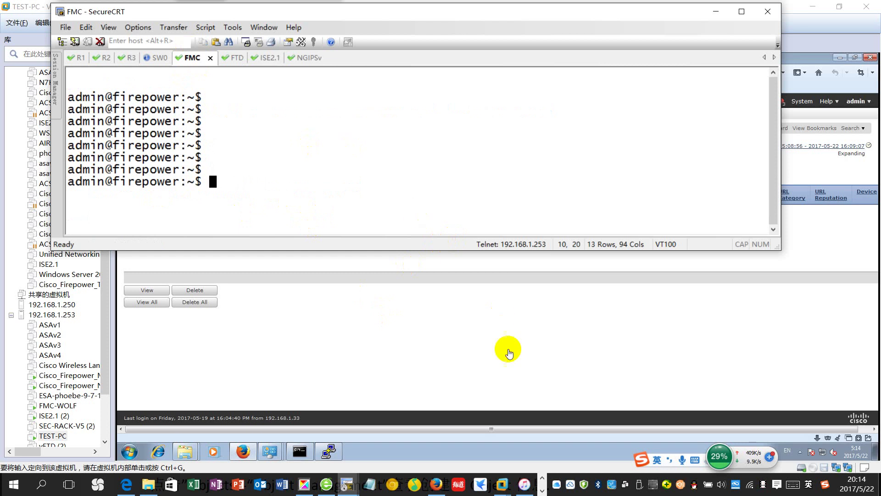
Return to the FMC web interface in VMware Workstation and open the system configuration page
{"action": "left_click", "coordinate": [507, 350]}
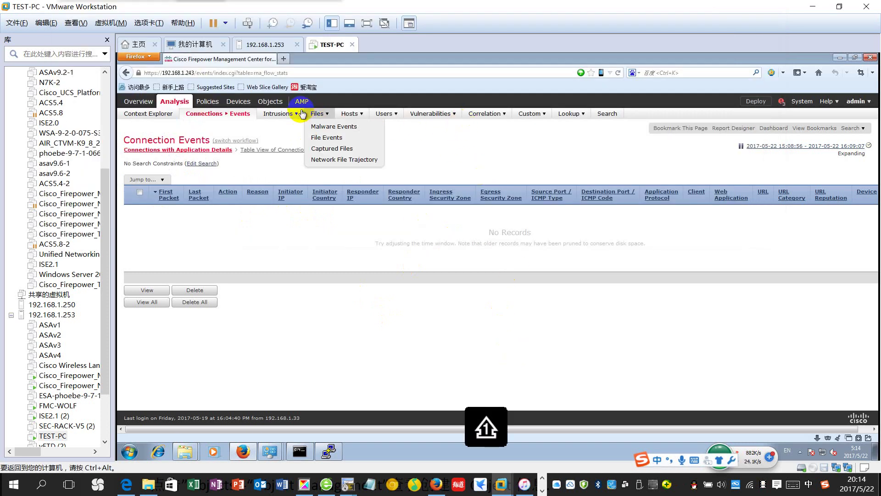
{"action": "mouse_move", "coordinate": [809, 104]}
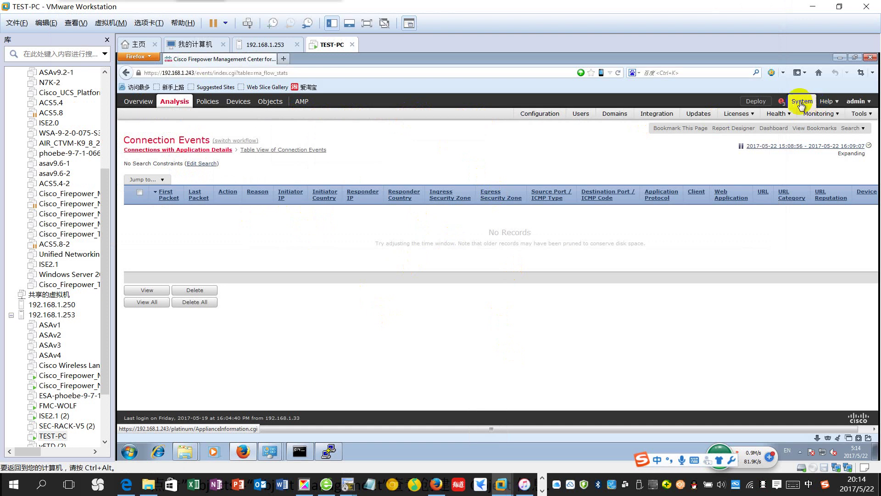
{"action": "left_click", "coordinate": [548, 115]}
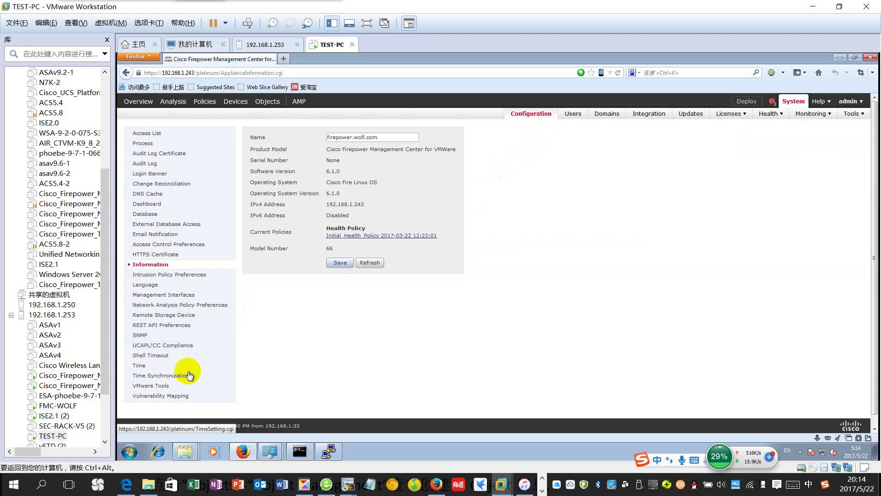
Check the FMC's current time and time zone in the system configuration, and reopen the connection events
{"action": "left_click", "coordinate": [138, 366]}
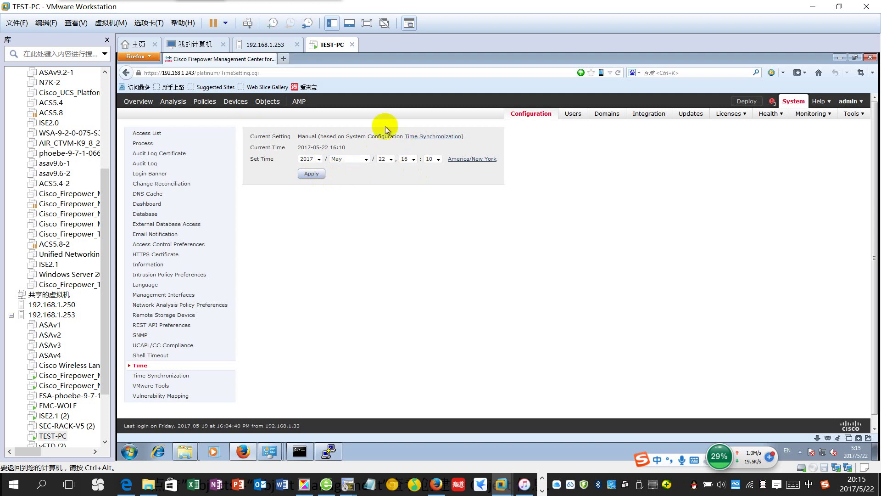
{"action": "left_click", "coordinate": [770, 113]}
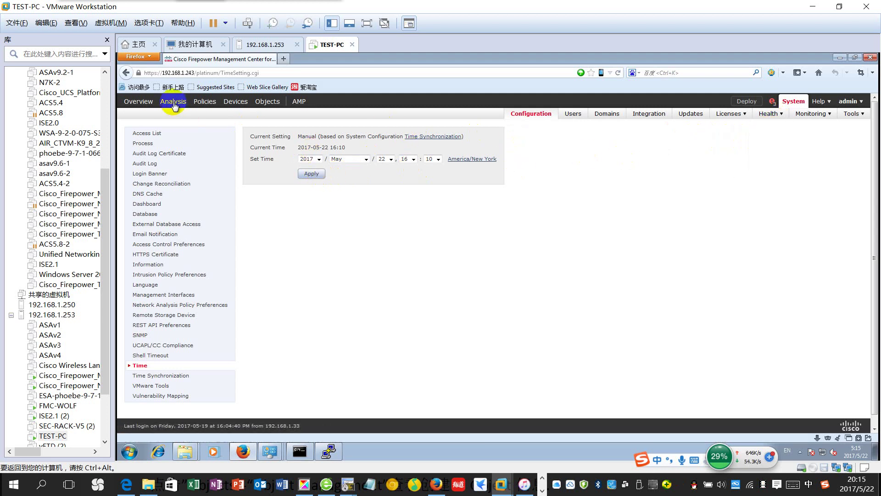
{"action": "mouse_move", "coordinate": [173, 101]}
{"action": "left_click", "coordinate": [196, 126]}
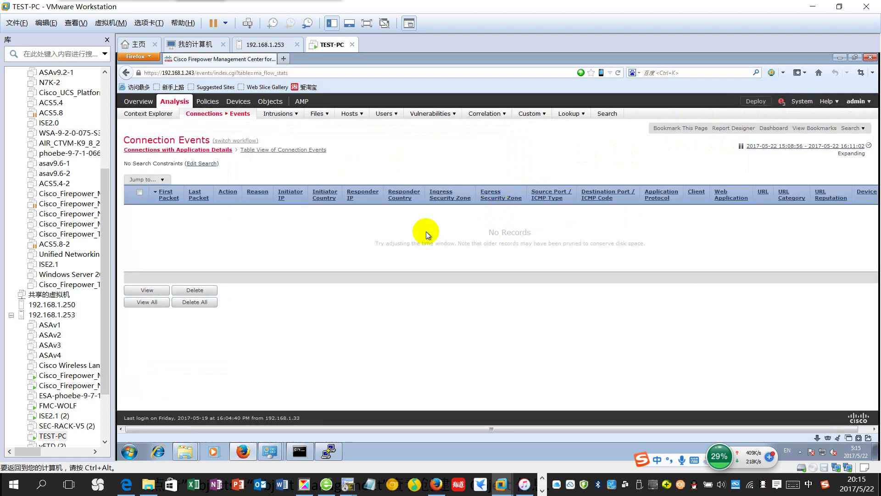
Switch to the FTD session in SecureCRT, review its UTC and local time, and return to the FMC connection events in VMware Workstation
{"action": "key", "text": "alt+Tab"}
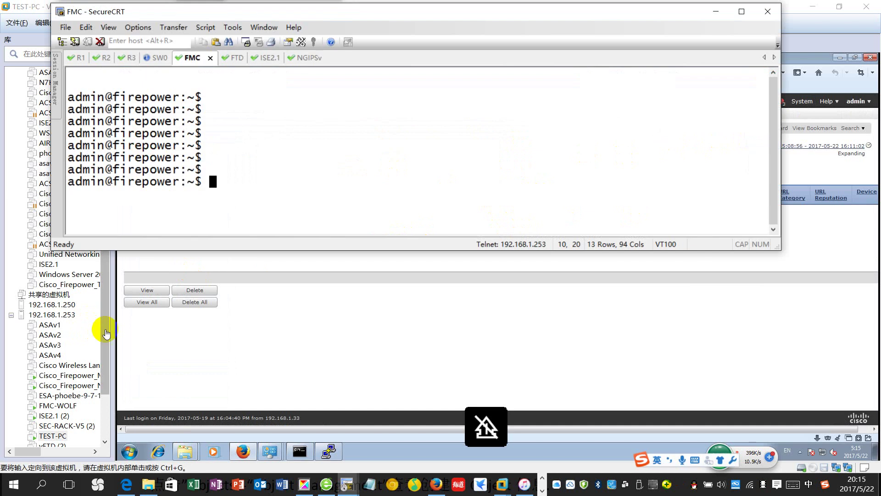
{"action": "left_click", "coordinate": [225, 59]}
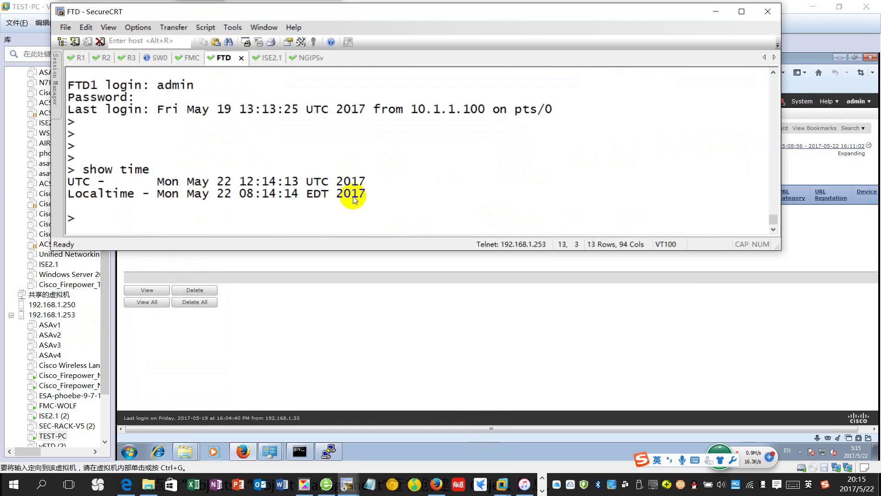
{"action": "left_click_drag", "start_coordinate": [367, 196], "coordinate": [179, 184]}
{"action": "left_click", "coordinate": [243, 210]}
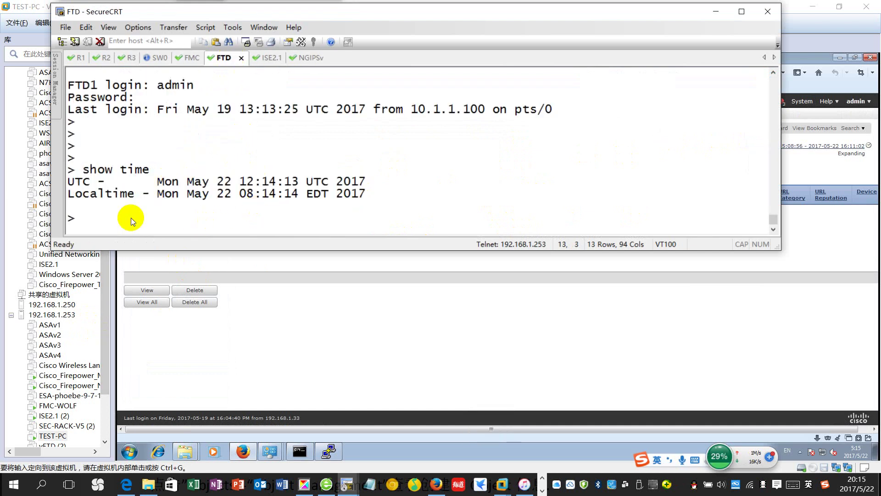
{"action": "left_click", "coordinate": [246, 311]}
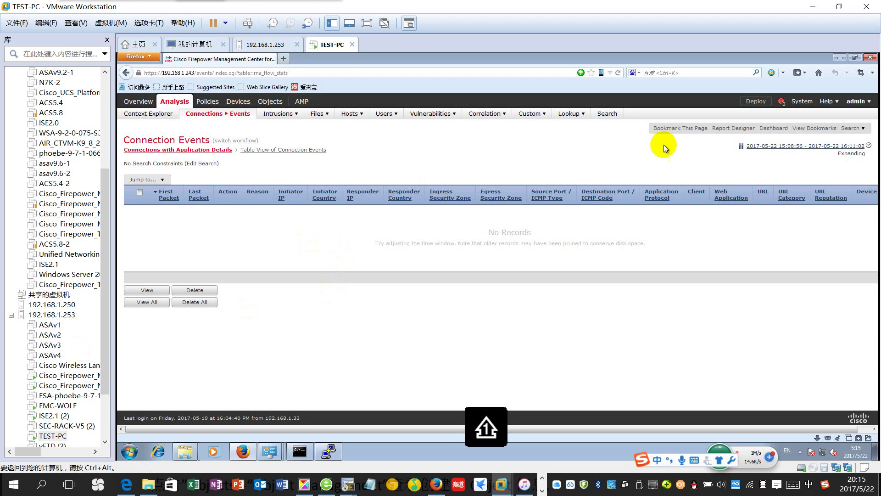
{"action": "left_click", "coordinate": [846, 147]}
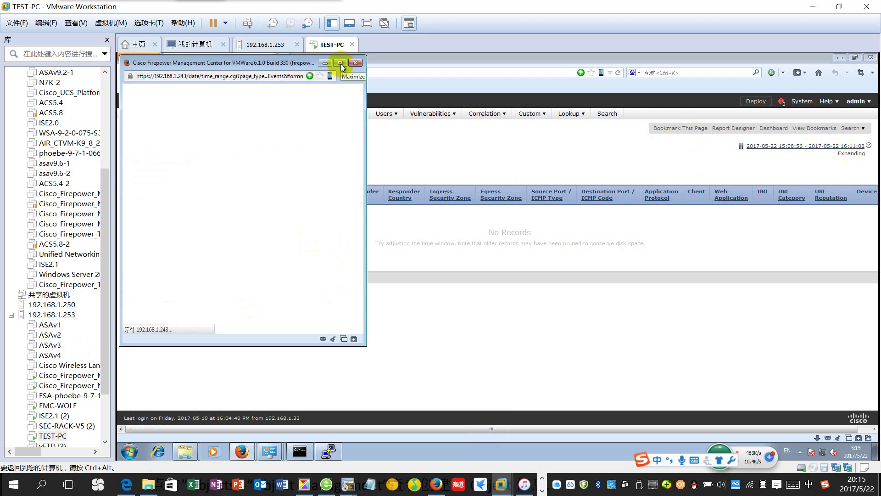
{"action": "left_click", "coordinate": [341, 64]}
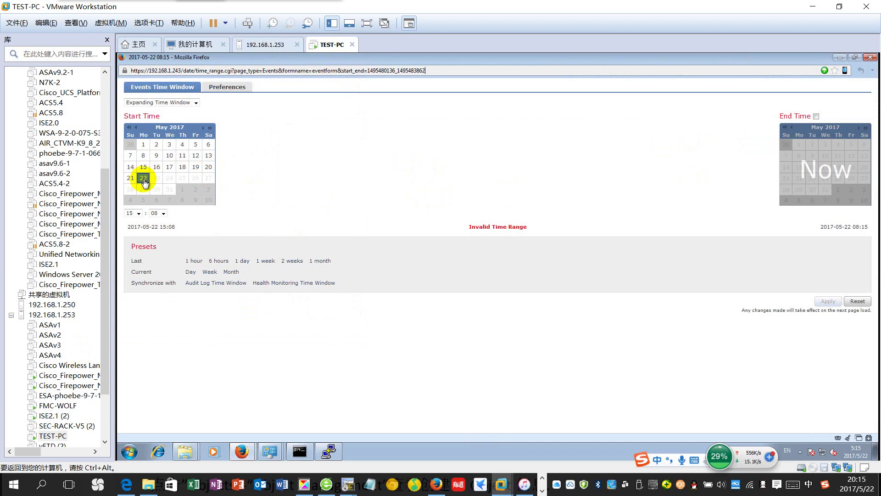
{"action": "left_click", "coordinate": [138, 213]}
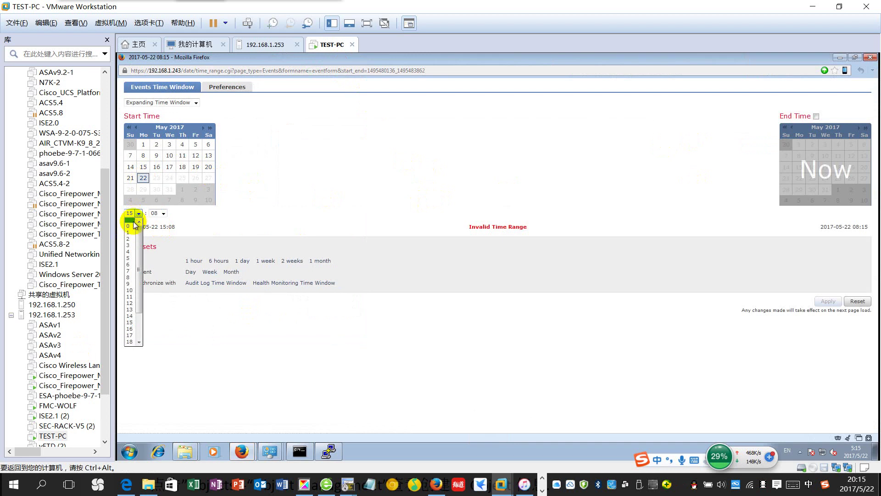
{"action": "left_click", "coordinate": [129, 226]}
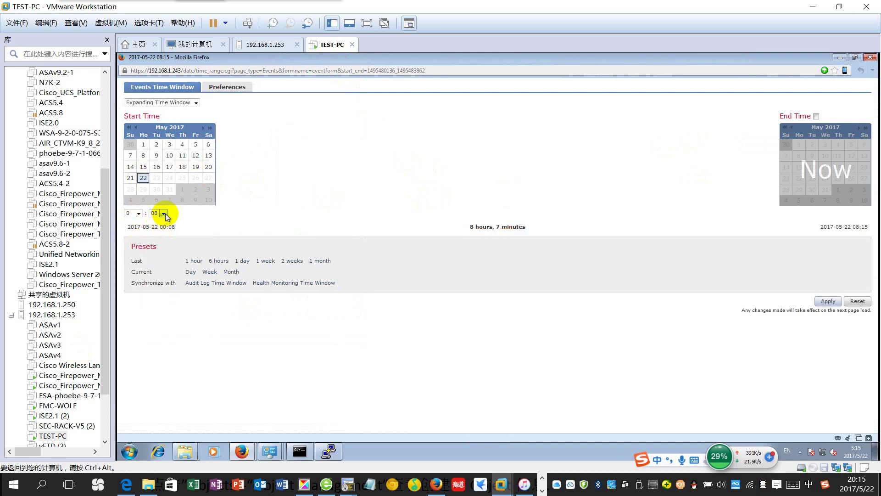
{"action": "left_click", "coordinate": [164, 214]}
{"action": "left_click", "coordinate": [158, 221]}
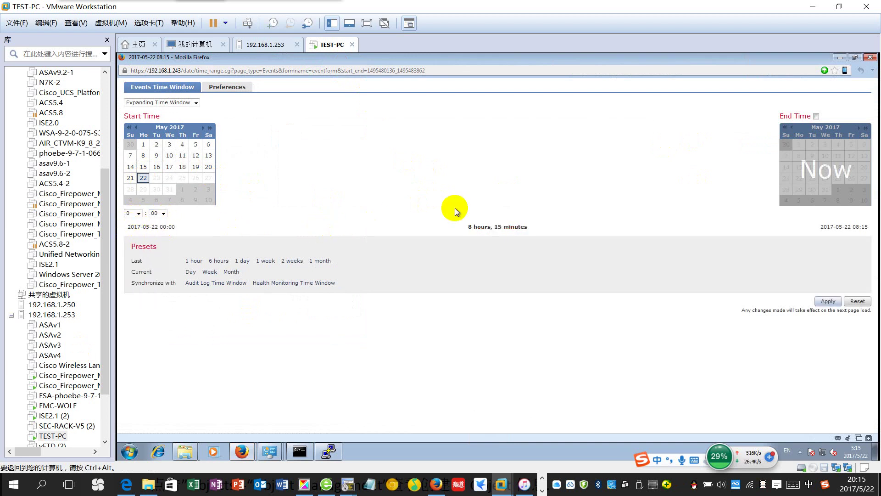
Enable an end time for the events window, set its date to 2017-05-23, and apply the time range
{"action": "left_click", "coordinate": [816, 117]}
{"action": "left_click", "coordinate": [813, 178]}
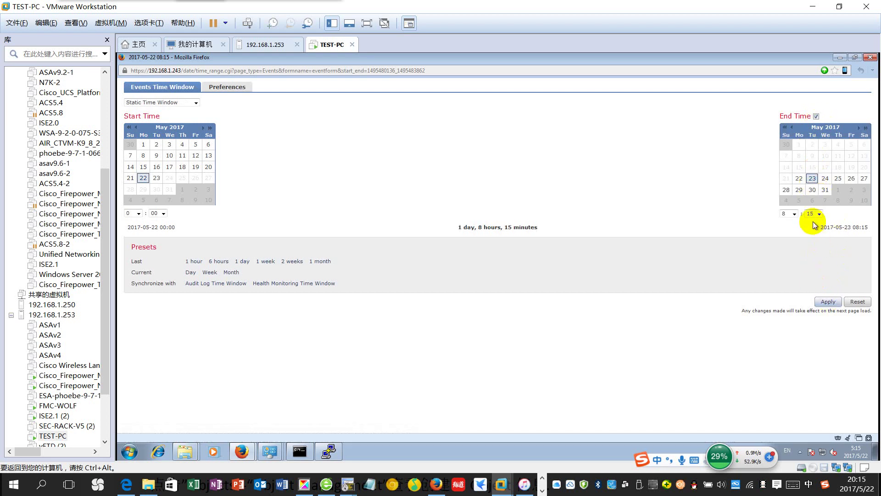
{"action": "left_click", "coordinate": [828, 303]}
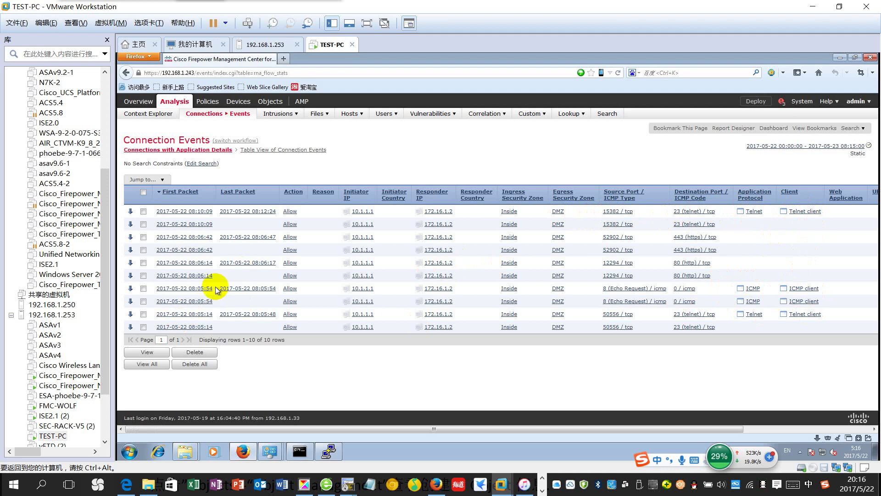
Open the Allow action of the first connection event in a new window and compare the table view with the original event list
{"action": "right_click", "coordinate": [294, 217]}
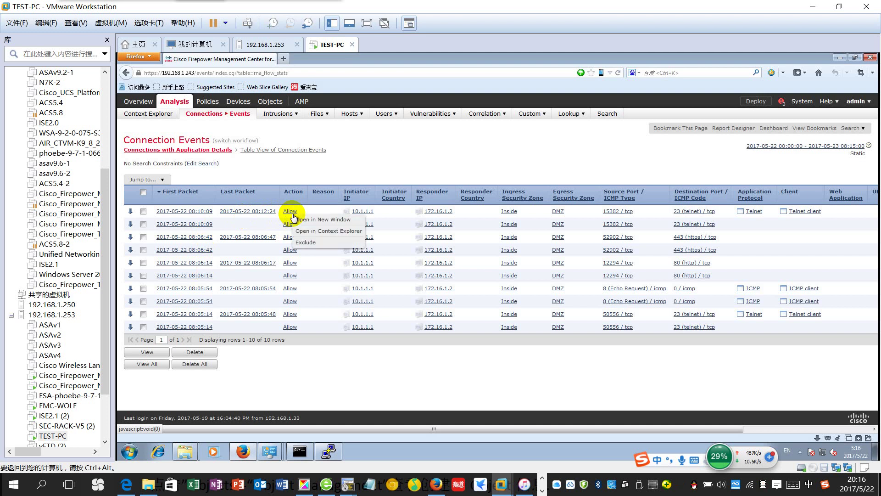
{"action": "left_click", "coordinate": [320, 226]}
{"action": "right_click", "coordinate": [293, 217]}
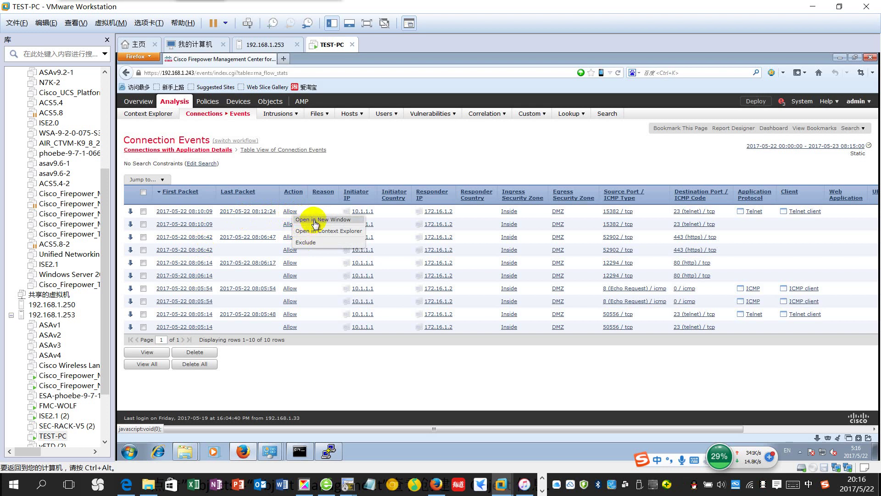
{"action": "left_click", "coordinate": [316, 221]}
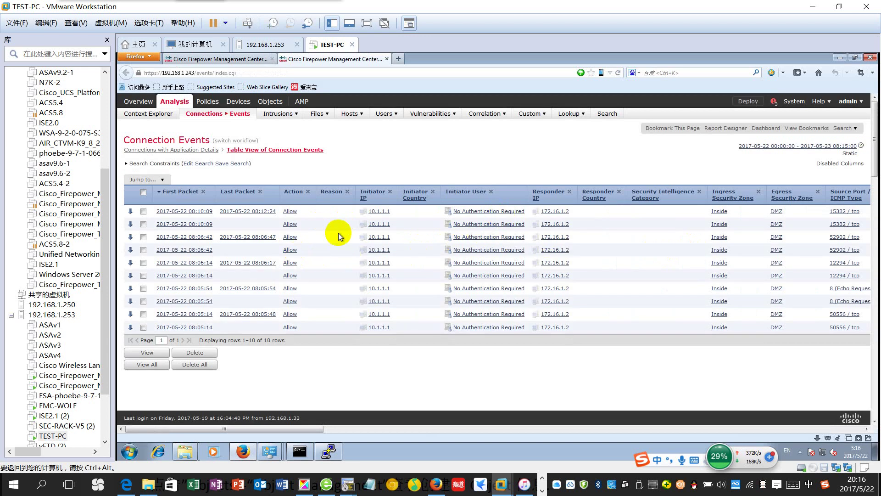
{"action": "left_click", "coordinate": [228, 59]}
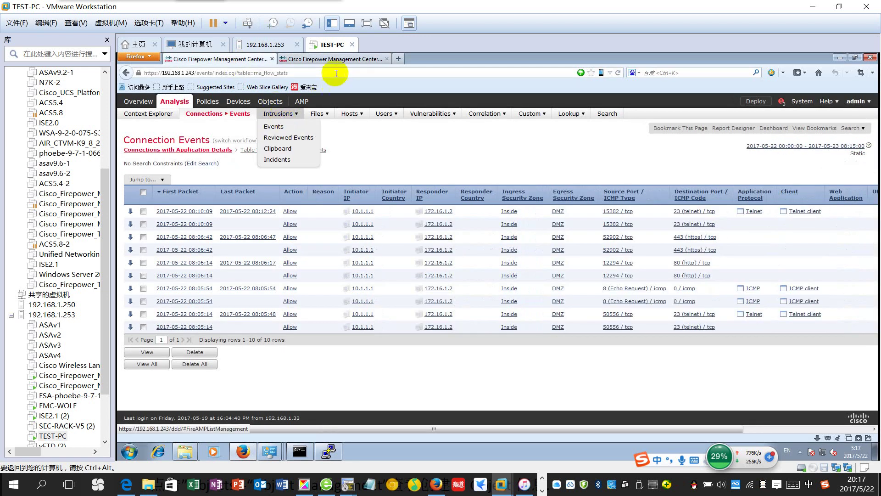
{"action": "left_click", "coordinate": [335, 59]}
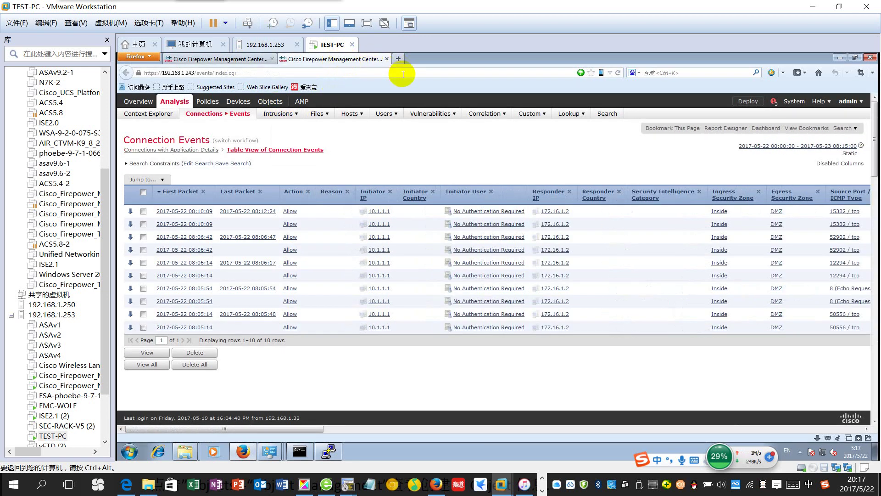
Open the first event's Allow action in Context Explorer and examine the traffic and network charts, keeping the Allow filter
{"action": "right_click", "coordinate": [296, 214]}
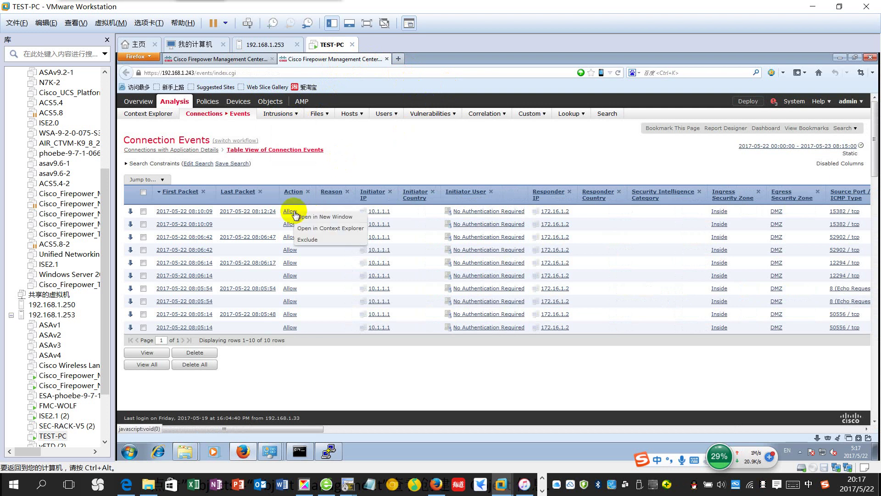
{"action": "left_click", "coordinate": [311, 230]}
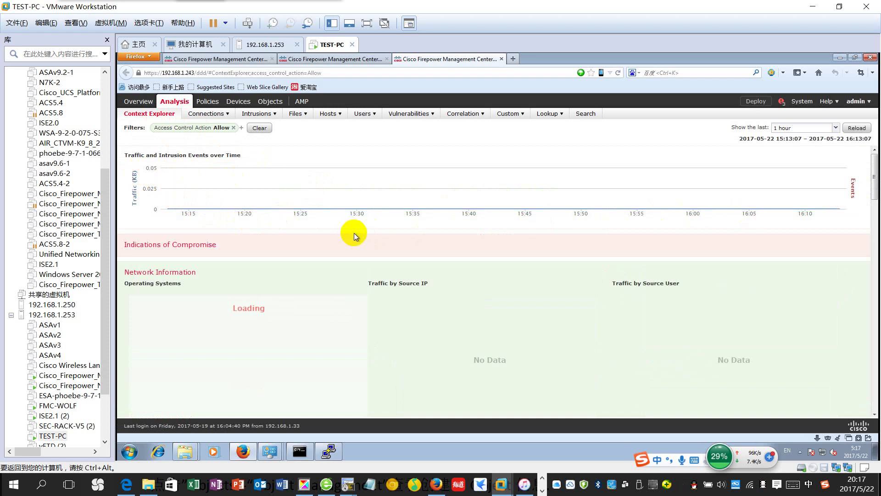
{"action": "scroll", "coordinate": [354, 233], "scroll_direction": "down", "scroll_amount": 5}
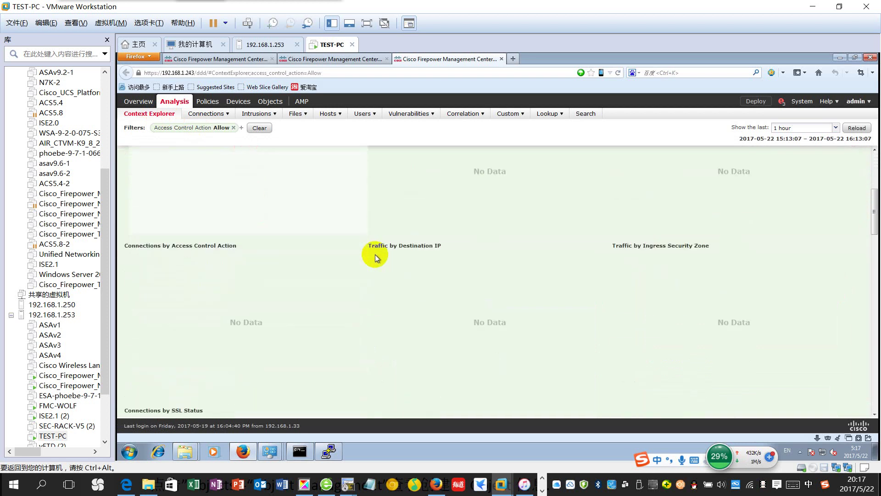
{"action": "scroll", "coordinate": [374, 255], "scroll_direction": "up", "scroll_amount": 2}
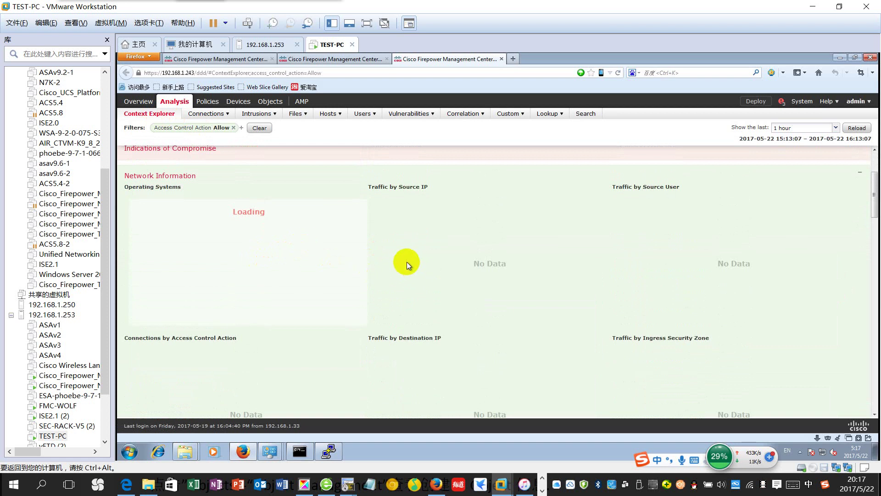
{"action": "left_click", "coordinate": [234, 128]}
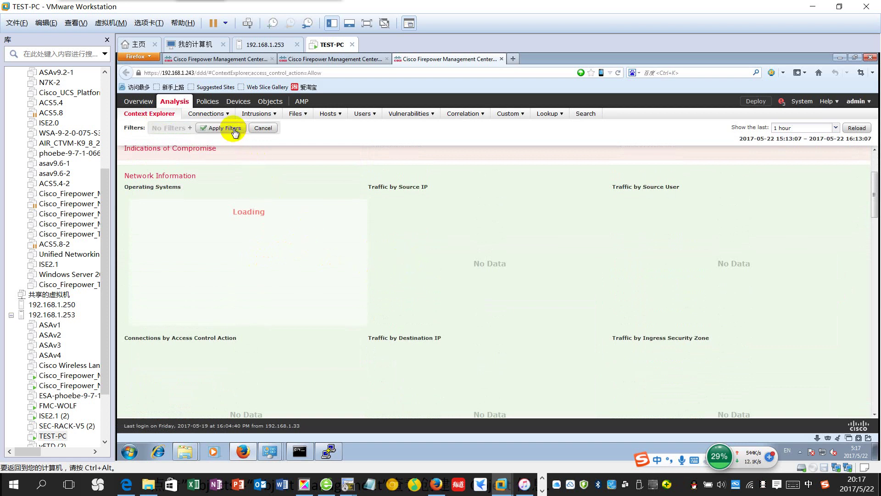
{"action": "left_click", "coordinate": [264, 129]}
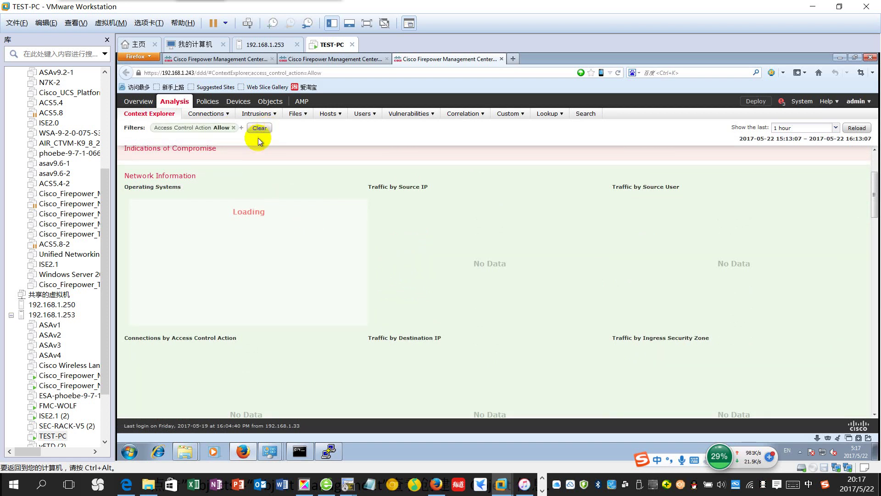
{"action": "scroll", "coordinate": [437, 305], "scroll_direction": "down", "scroll_amount": 5}
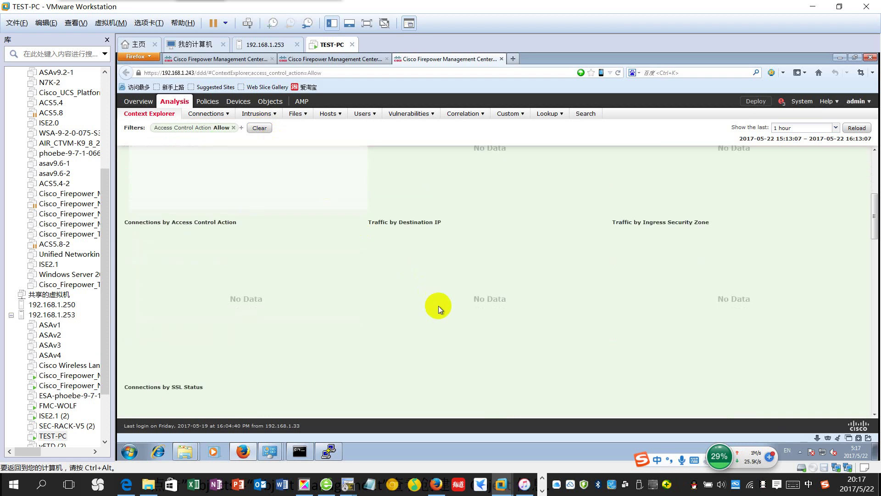
{"action": "scroll", "coordinate": [439, 305], "scroll_direction": "up", "scroll_amount": 5}
{"action": "scroll", "coordinate": [438, 305], "scroll_direction": "up", "scroll_amount": 3}
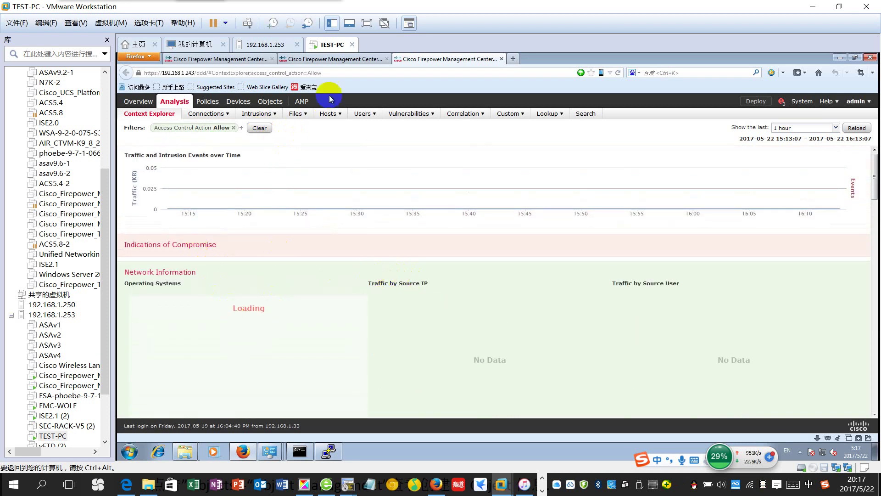
{"action": "left_click", "coordinate": [338, 60]}
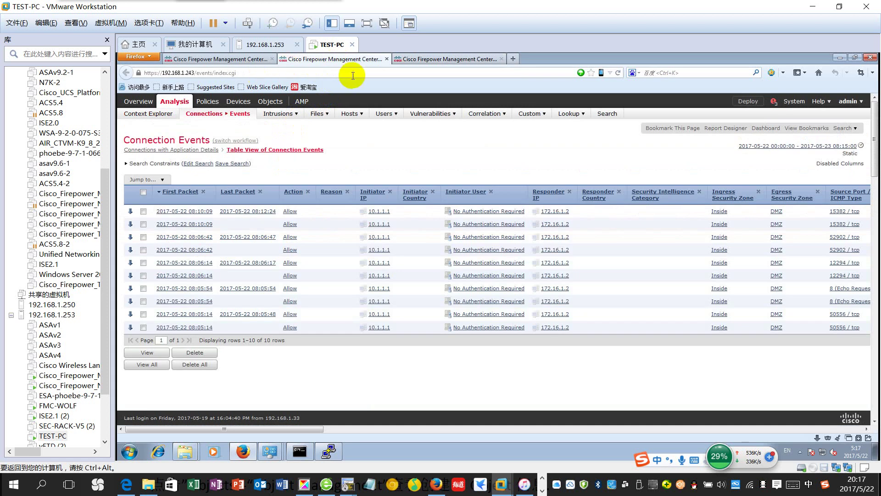
{"action": "left_click", "coordinate": [385, 217]}
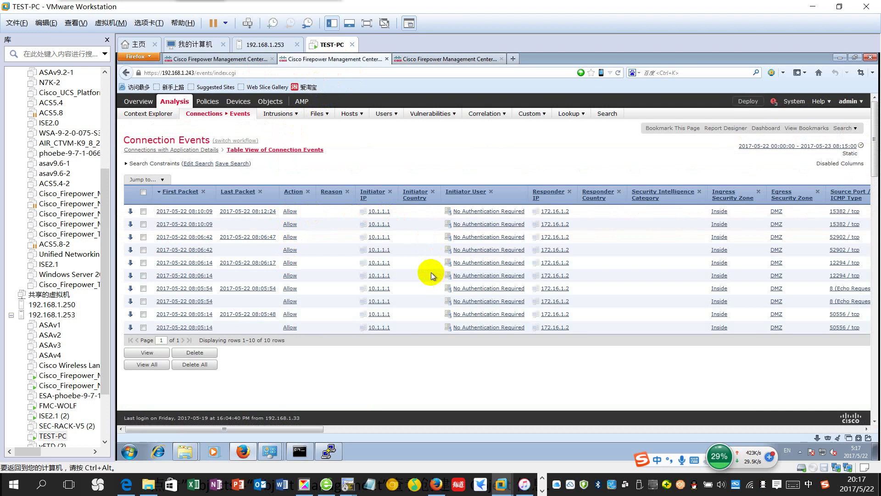
{"action": "left_click", "coordinate": [143, 212]}
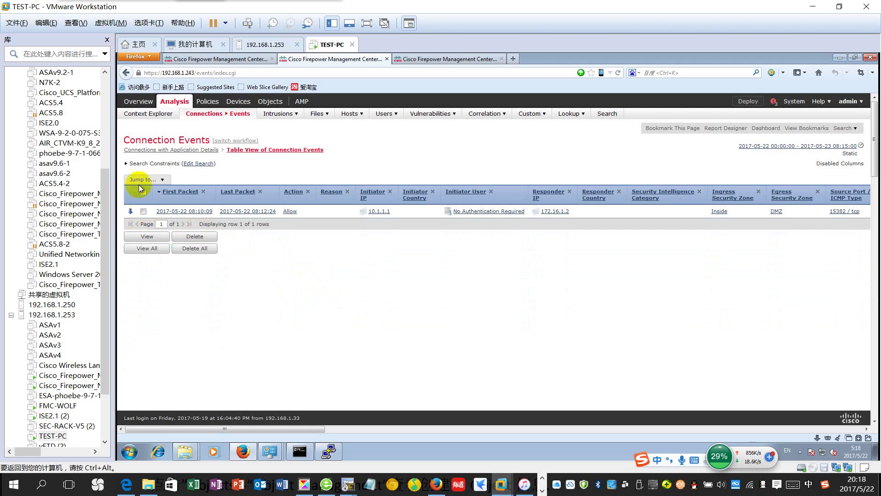
Open the connection event search constraints for editing and review the available General Information and Networking search fields
{"action": "left_click", "coordinate": [158, 165]}
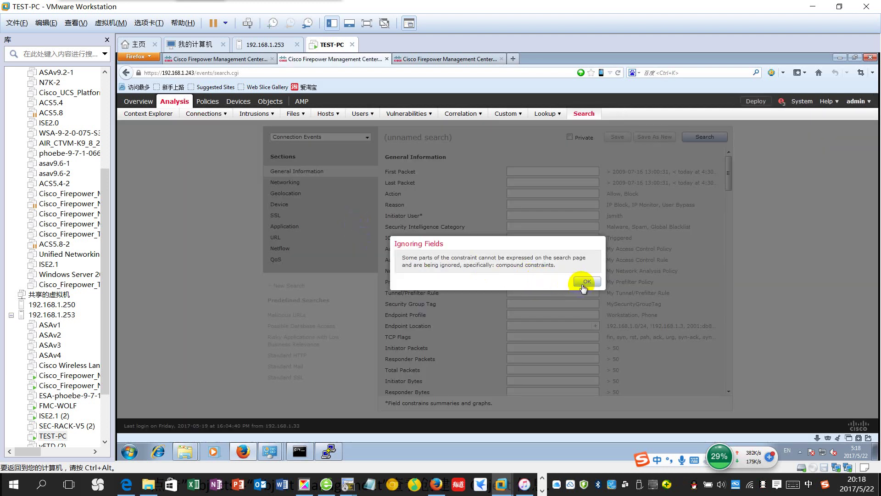
{"action": "left_click", "coordinate": [586, 282]}
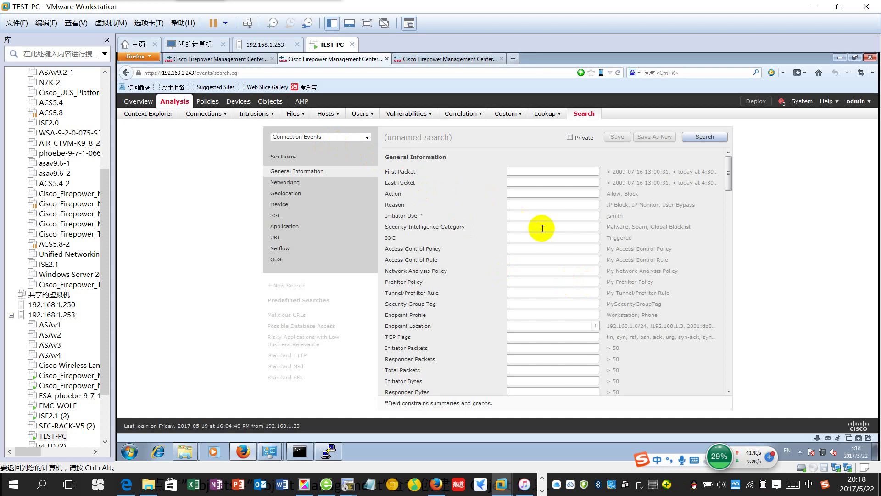
{"action": "scroll", "coordinate": [548, 241], "scroll_direction": "down", "scroll_amount": 5}
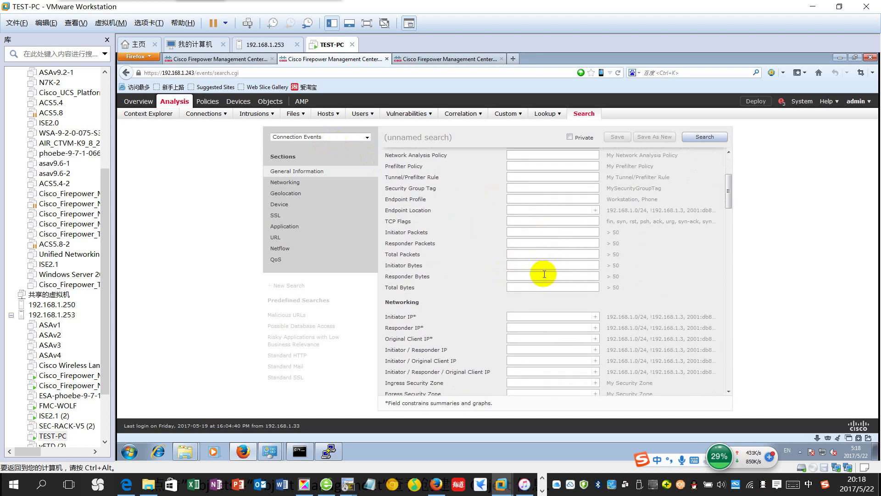
{"action": "scroll", "coordinate": [544, 274], "scroll_direction": "up", "scroll_amount": 3}
{"action": "scroll", "coordinate": [588, 248], "scroll_direction": "down", "scroll_amount": 6}
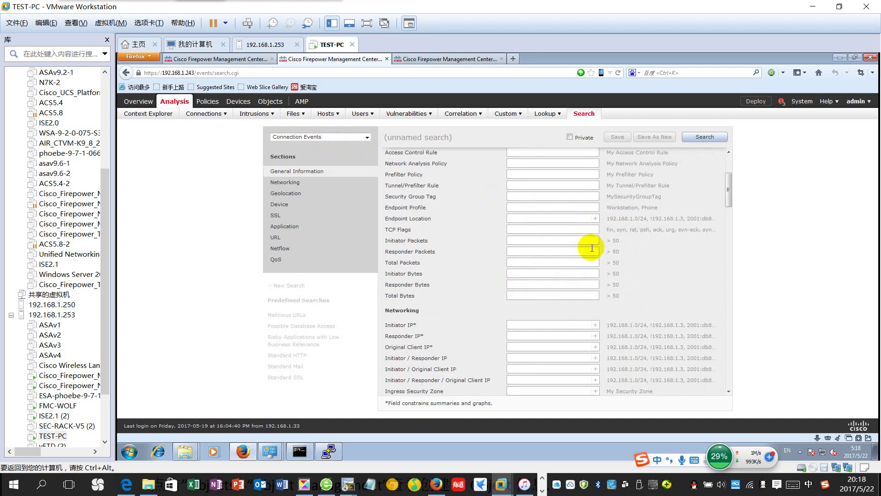
{"action": "scroll", "coordinate": [586, 247], "scroll_direction": "down", "scroll_amount": 2}
{"action": "scroll", "coordinate": [586, 246], "scroll_direction": "up", "scroll_amount": 6}
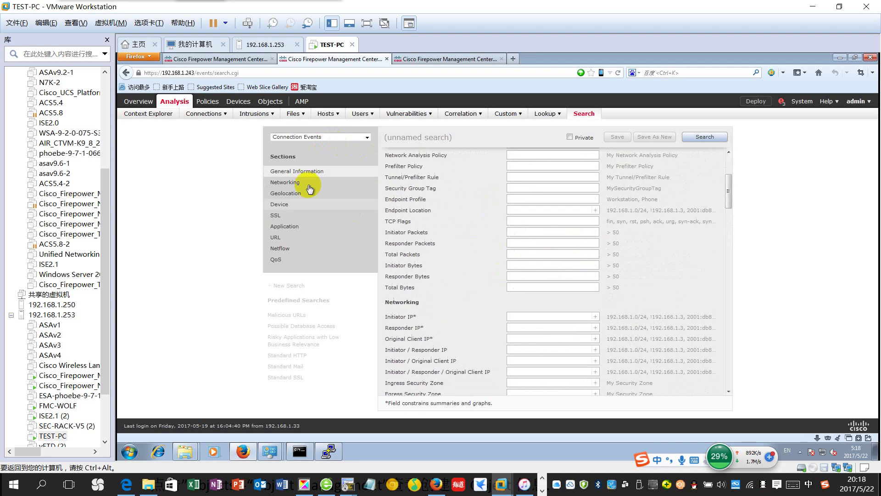
Return to the connection events list, and review the lab guide PDF sections on connection events and Object Management network objects
{"action": "left_click", "coordinate": [199, 128]}
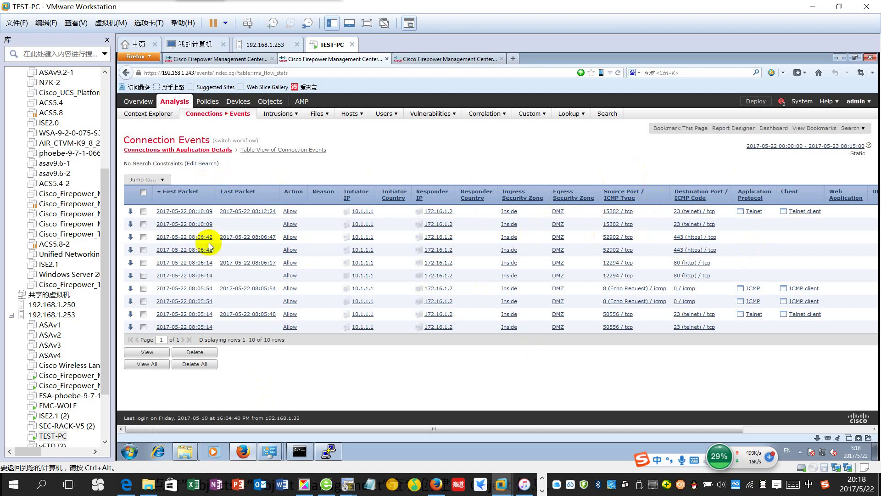
{"action": "key", "text": "alt+Tab"}
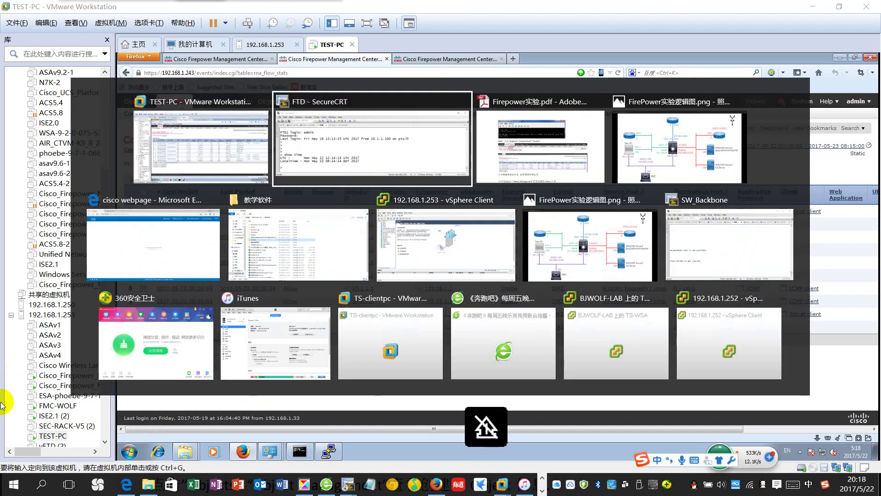
{"action": "key", "text": "alt+Tab"}
{"action": "scroll", "coordinate": [328, 280], "scroll_direction": "down", "scroll_amount": 3}
{"action": "scroll", "coordinate": [347, 300], "scroll_direction": "up", "scroll_amount": 5}
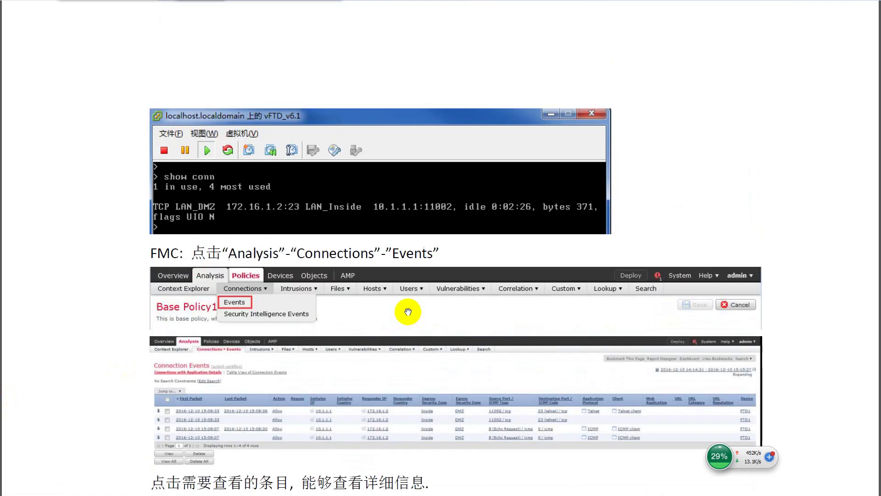
{"action": "scroll", "coordinate": [413, 281], "scroll_direction": "up", "scroll_amount": 3}
{"action": "scroll", "coordinate": [413, 279], "scroll_direction": "down", "scroll_amount": 3}
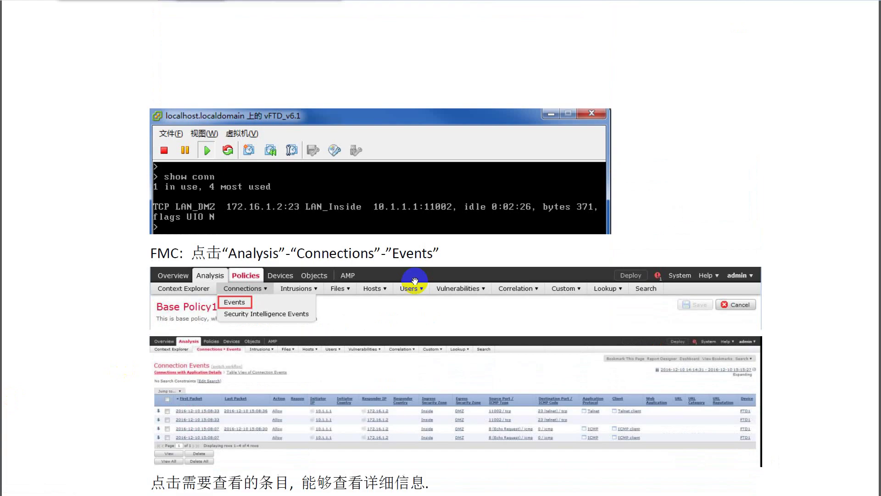
{"action": "scroll", "coordinate": [414, 281], "scroll_direction": "down", "scroll_amount": 2}
{"action": "scroll", "coordinate": [415, 281], "scroll_direction": "down", "scroll_amount": 3}
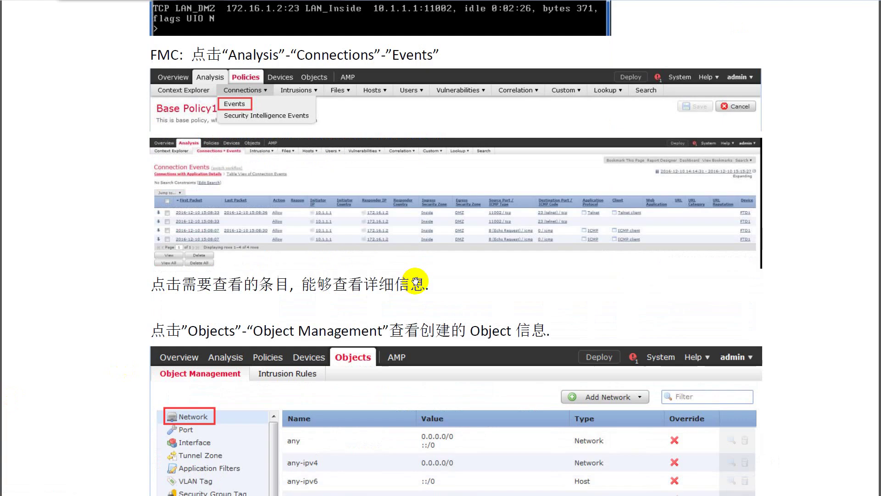
{"action": "scroll", "coordinate": [301, 261], "scroll_direction": "down", "scroll_amount": 1}
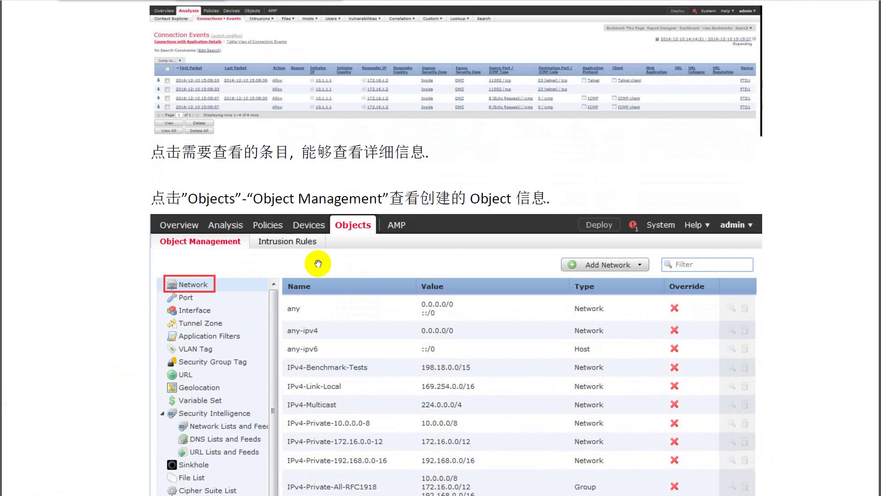
{"action": "scroll", "coordinate": [243, 167], "scroll_direction": "up", "scroll_amount": 1}
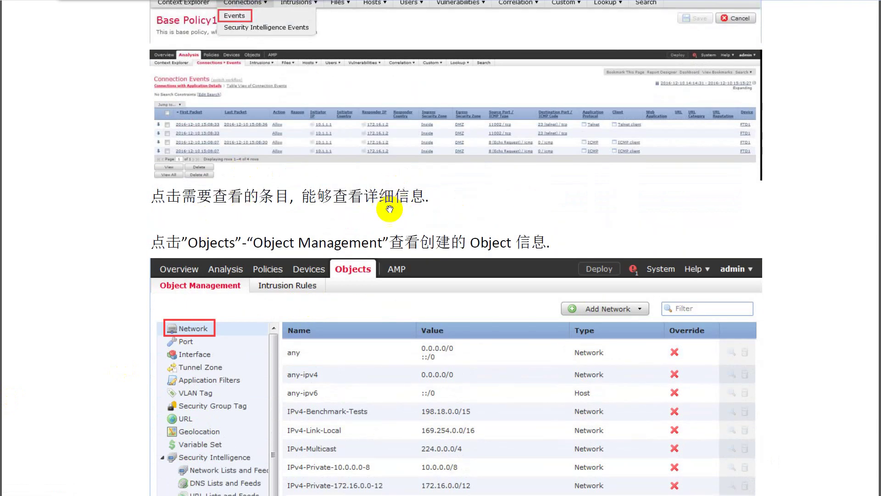
{"action": "scroll", "coordinate": [378, 243], "scroll_direction": "down", "scroll_amount": 2}
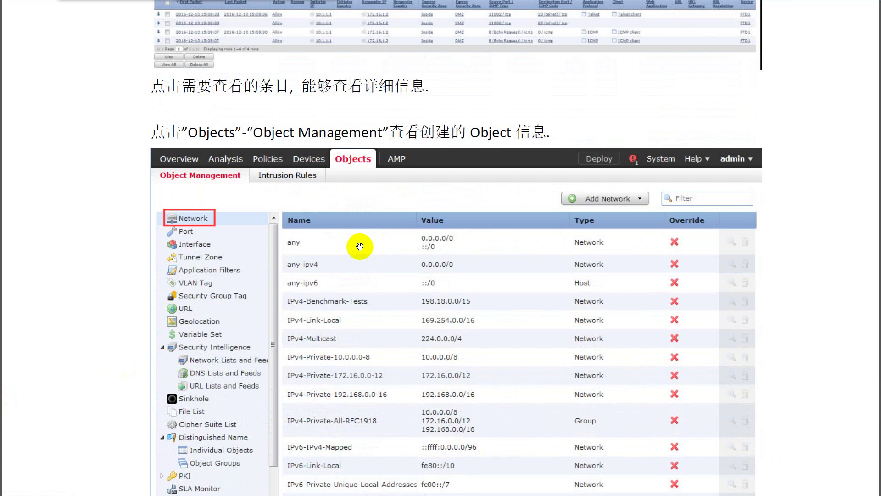
{"action": "scroll", "coordinate": [351, 299], "scroll_direction": "down", "scroll_amount": 4}
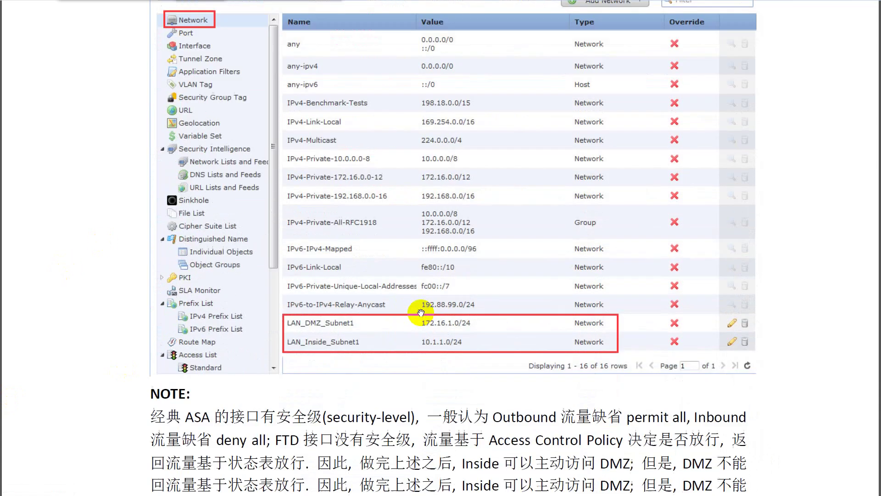
{"action": "scroll", "coordinate": [392, 341], "scroll_direction": "up", "scroll_amount": 4}
Open FMC's Object Management network list and point out LAN_DMZ_SUBNETS1, LAN_INSIDE_SUBNETS1, their subnets and the edit controls with temporary pen marks
{"action": "key", "text": "alt+Tab"}
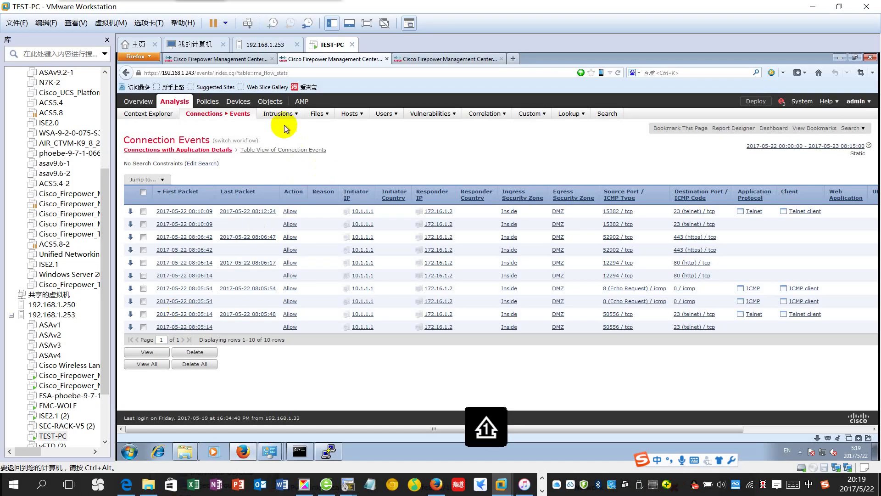
{"action": "mouse_move", "coordinate": [275, 104]}
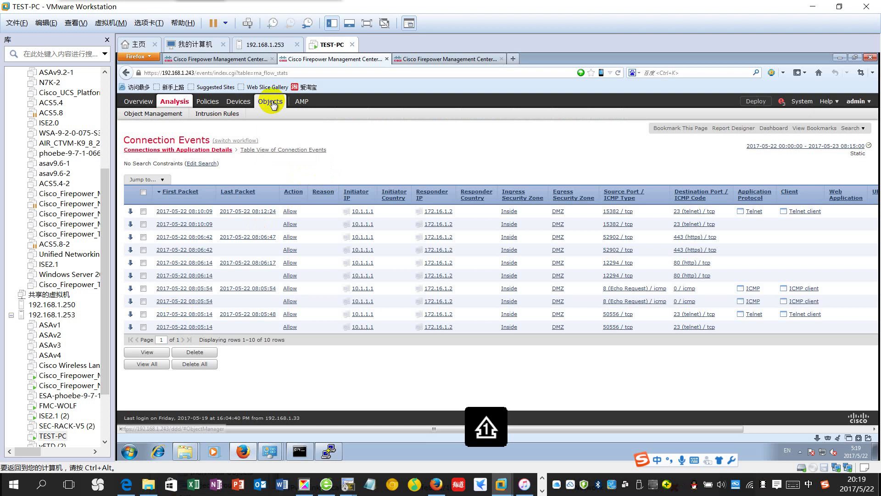
{"action": "left_click", "coordinate": [205, 119]}
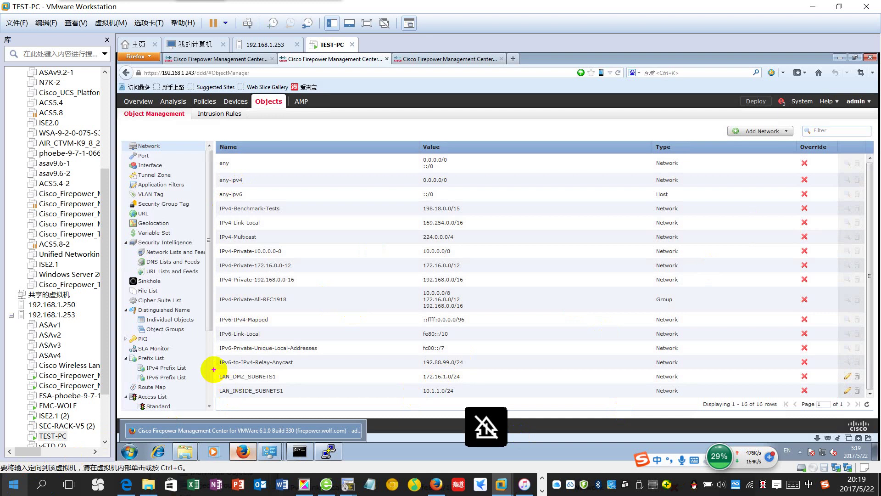
{"action": "mouse_move", "coordinate": [214, 369]}
{"action": "left_mouse_down"}
{"action": "mouse_move", "coordinate": [218, 399]}
{"action": "mouse_move", "coordinate": [689, 404]}
{"action": "mouse_move", "coordinate": [827, 390]}
{"action": "mouse_move", "coordinate": [809, 370]}
{"action": "mouse_move", "coordinate": [208, 364]}
{"action": "left_mouse_up"}
{"action": "mouse_move", "coordinate": [468, 386]}
{"action": "left_mouse_down"}
{"action": "mouse_move", "coordinate": [416, 391]}
{"action": "mouse_move", "coordinate": [457, 401]}
{"action": "left_mouse_up"}
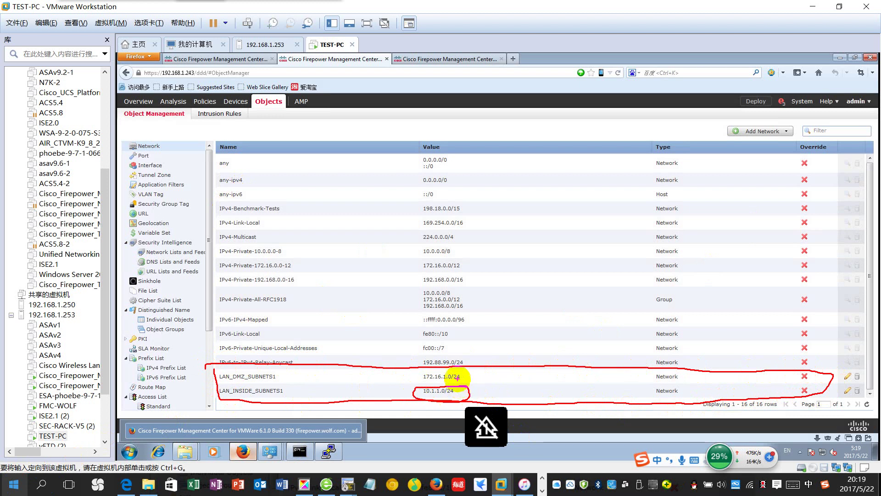
{"action": "mouse_move", "coordinate": [447, 368]}
{"action": "left_mouse_down"}
{"action": "mouse_move", "coordinate": [420, 374]}
{"action": "mouse_move", "coordinate": [453, 381]}
{"action": "mouse_move", "coordinate": [440, 362]}
{"action": "left_mouse_up"}
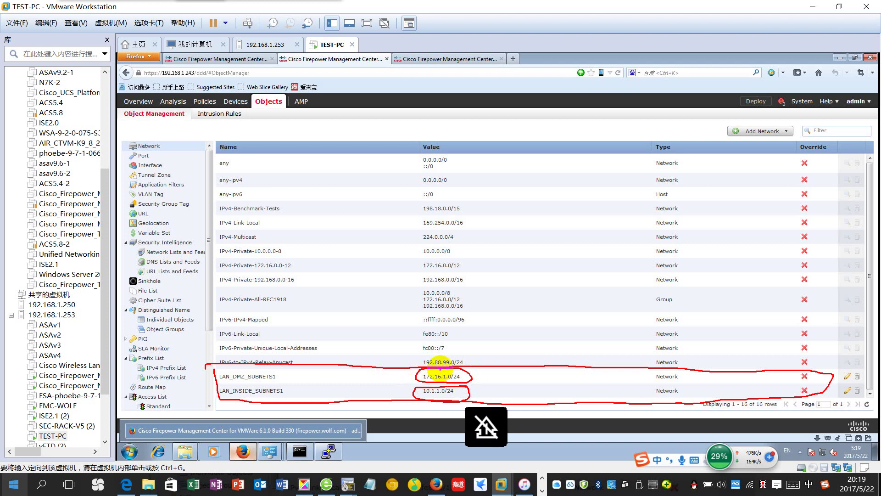
{"action": "mouse_move", "coordinate": [115, 117]}
{"action": "left_mouse_down"}
{"action": "mouse_move", "coordinate": [195, 117]}
{"action": "mouse_move", "coordinate": [124, 113]}
{"action": "left_mouse_up"}
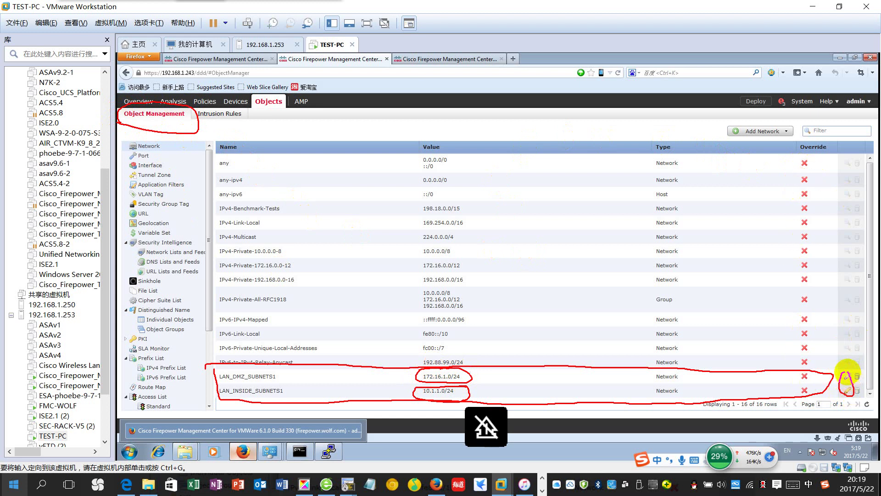
{"action": "mouse_move", "coordinate": [843, 161]}
{"action": "left_mouse_down"}
{"action": "mouse_move", "coordinate": [847, 362]}
{"action": "mouse_move", "coordinate": [859, 329]}
{"action": "mouse_move", "coordinate": [851, 163]}
{"action": "left_mouse_up"}
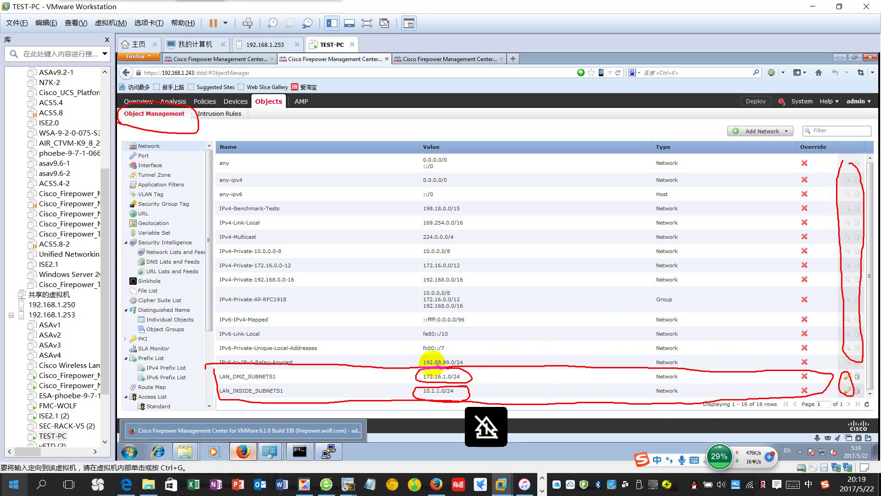
{"action": "key", "text": "Escape"}
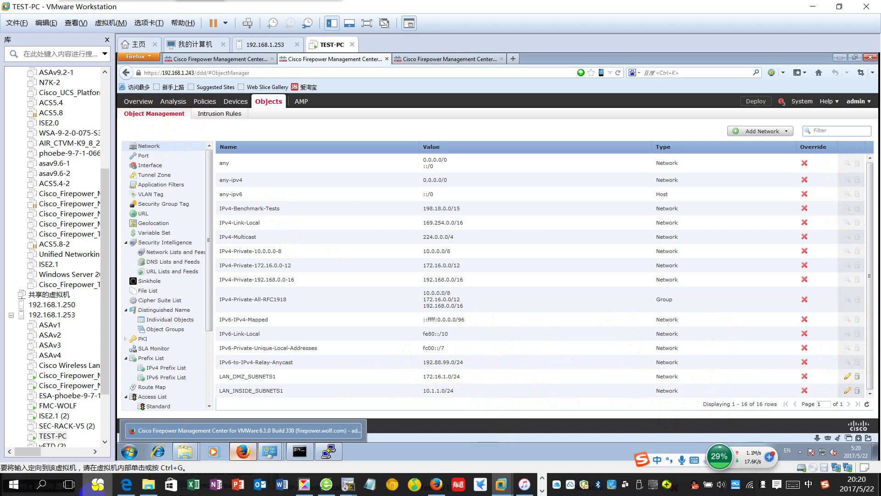
Switch to the lab guide's NOTE and mark the ASA security-level, default traffic and FTD interface statements, handwriting the range 0–100
{"action": "key", "text": "alt+Tab"}
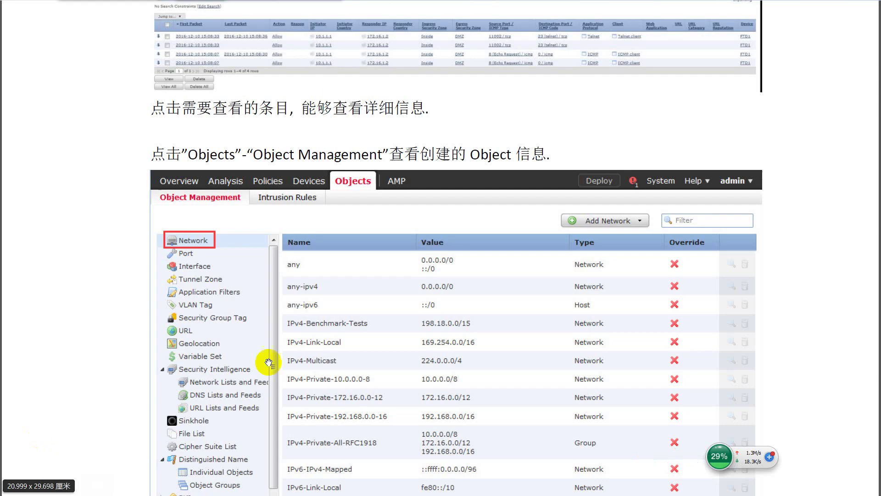
{"action": "scroll", "coordinate": [532, 242], "scroll_direction": "down", "scroll_amount": 8}
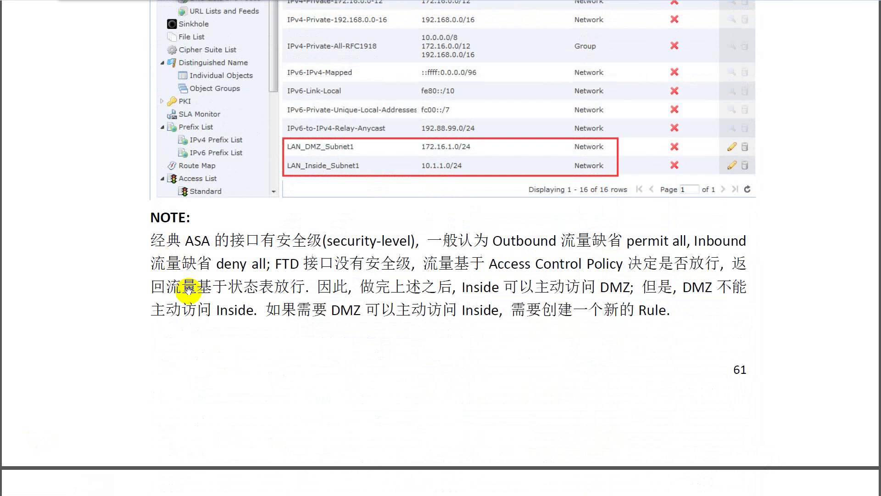
{"action": "mouse_move", "coordinate": [187, 251]}
{"action": "left_mouse_down"}
{"action": "mouse_move", "coordinate": [412, 248]}
{"action": "mouse_move", "coordinate": [404, 228]}
{"action": "mouse_move", "coordinate": [165, 223]}
{"action": "mouse_move", "coordinate": [156, 247]}
{"action": "left_mouse_up"}
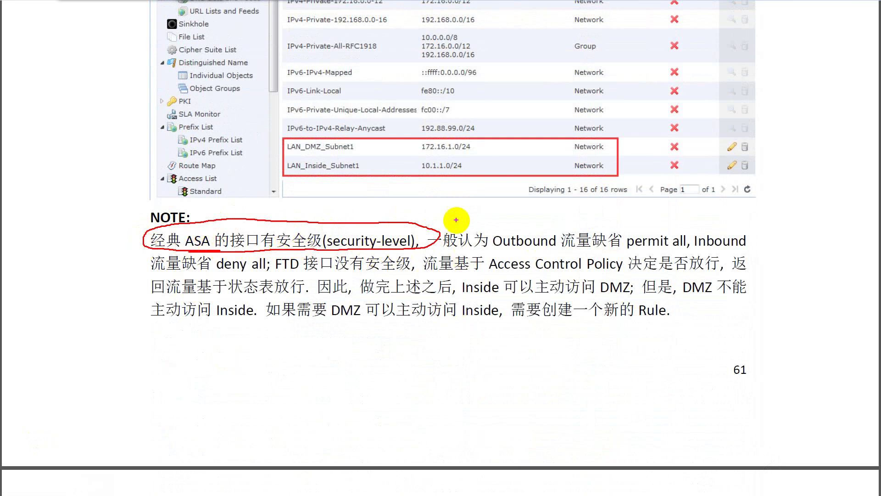
{"action": "left_click_drag", "start_coordinate": [448, 202], "coordinate": [504, 207]}
{"action": "mouse_move", "coordinate": [523, 197]}
{"action": "left_mouse_down"}
{"action": "mouse_move", "coordinate": [520, 216]}
{"action": "mouse_move", "coordinate": [571, 203]}
{"action": "left_mouse_up"}
{"action": "left_click_drag", "start_coordinate": [428, 197], "coordinate": [429, 209]}
{"action": "mouse_move", "coordinate": [430, 215]}
{"action": "left_mouse_down"}
{"action": "mouse_move", "coordinate": [546, 223]}
{"action": "mouse_move", "coordinate": [546, 177]}
{"action": "mouse_move", "coordinate": [427, 207]}
{"action": "mouse_move", "coordinate": [431, 226]}
{"action": "left_mouse_up"}
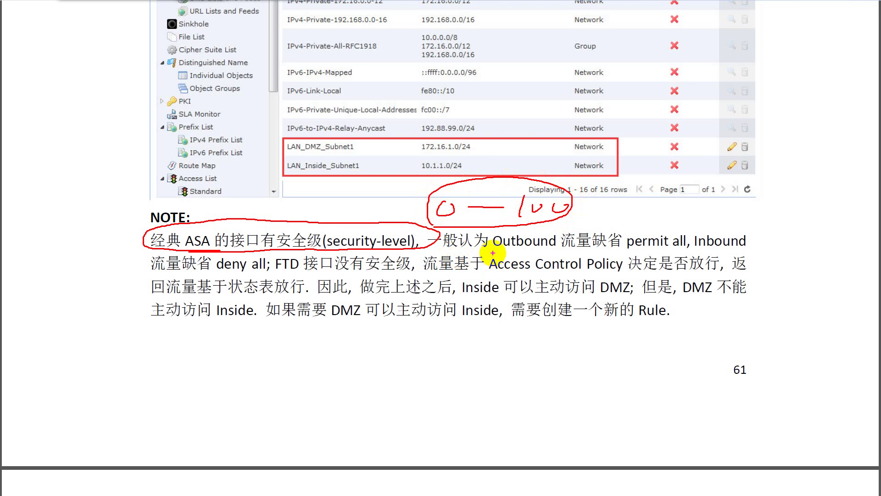
{"action": "left_click_drag", "start_coordinate": [493, 251], "coordinate": [687, 249]}
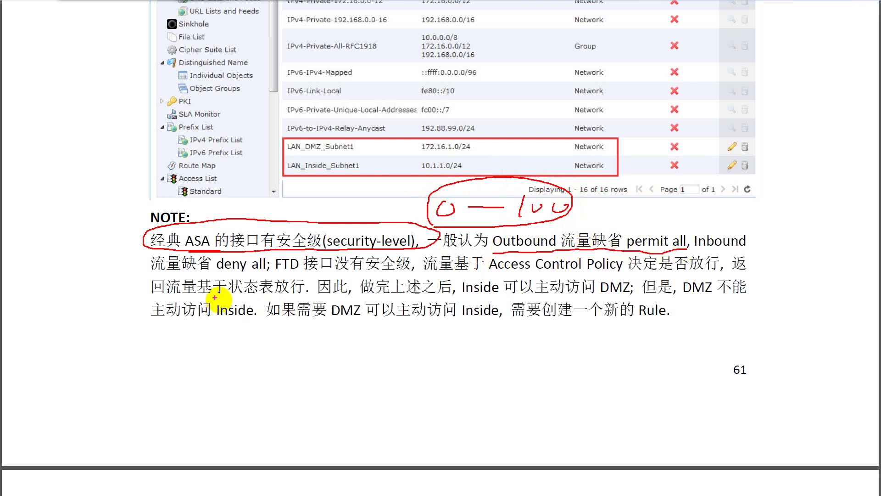
{"action": "left_click_drag", "start_coordinate": [165, 278], "coordinate": [271, 278]}
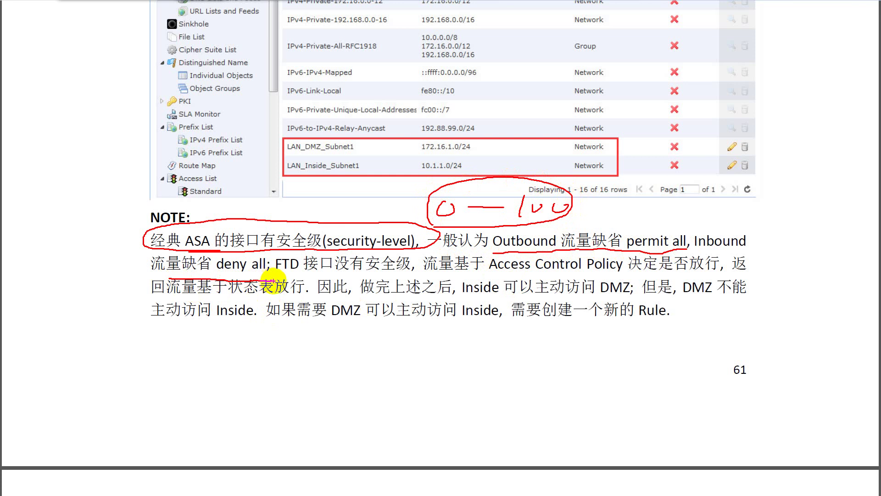
{"action": "mouse_move", "coordinate": [274, 279]}
{"action": "left_mouse_down"}
{"action": "mouse_move", "coordinate": [388, 278]}
{"action": "mouse_move", "coordinate": [415, 259]}
{"action": "mouse_move", "coordinate": [312, 252]}
{"action": "mouse_move", "coordinate": [267, 276]}
{"action": "mouse_move", "coordinate": [311, 278]}
{"action": "left_mouse_up"}
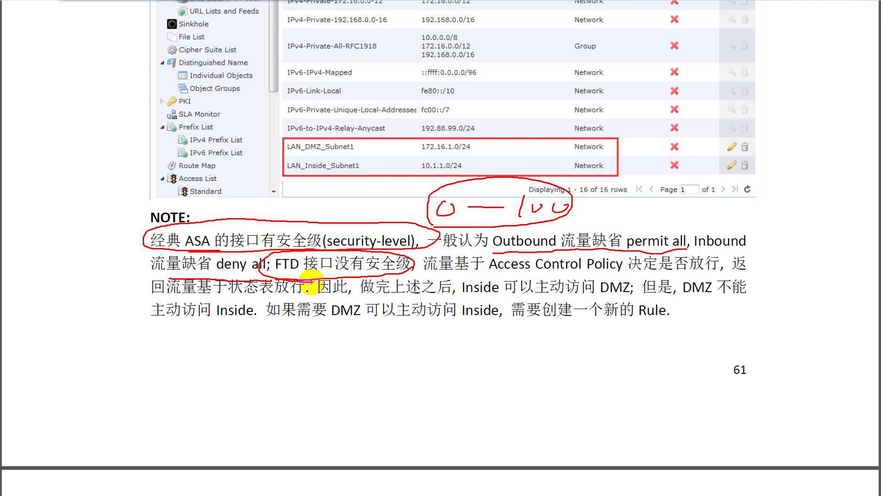
Underline the note's statements on Access Control Policy, stateful return traffic and the new DMZ-to-Inside rule, and clear the pen marks
{"action": "left_click_drag", "start_coordinate": [491, 271], "coordinate": [712, 274]}
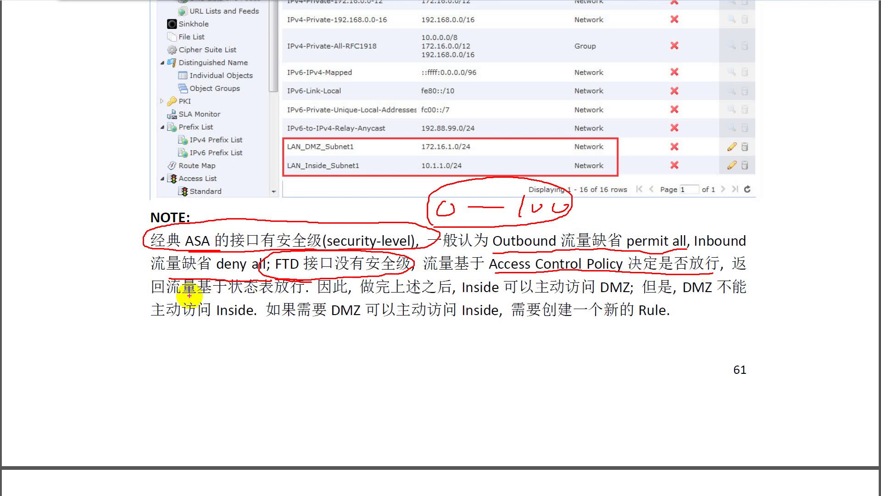
{"action": "left_click_drag", "start_coordinate": [168, 294], "coordinate": [301, 302]}
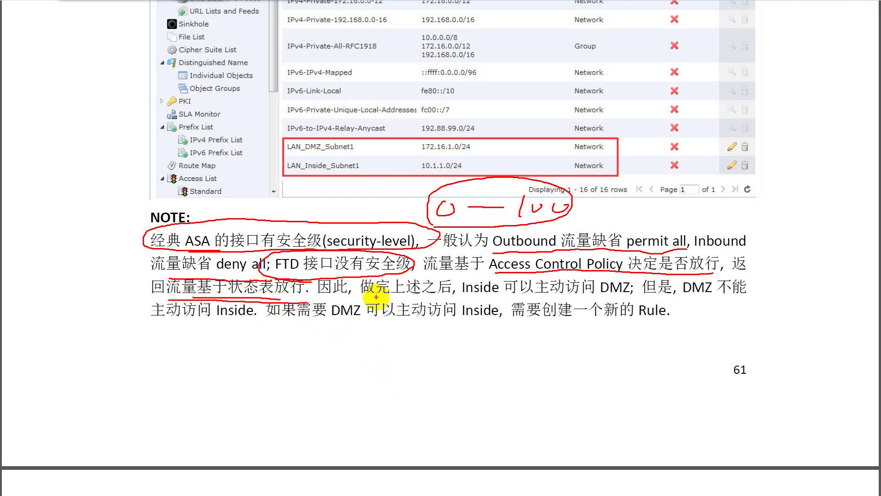
{"action": "left_click_drag", "start_coordinate": [376, 294], "coordinate": [632, 290]}
{"action": "left_click_drag", "start_coordinate": [693, 297], "coordinate": [758, 299]}
{"action": "left_click_drag", "start_coordinate": [171, 327], "coordinate": [650, 326]}
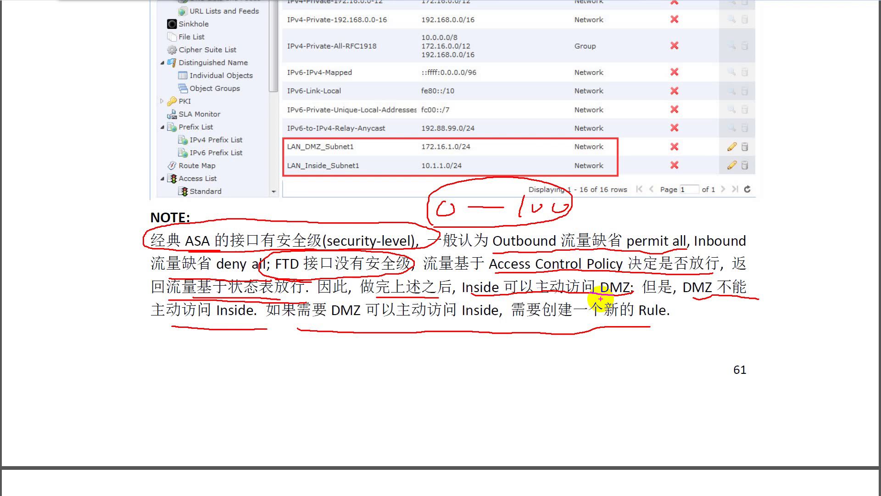
{"action": "key", "text": "Escape"}
Read step 5 of the lab guide on adding a rule that lets DMZ access Inside
{"action": "scroll", "coordinate": [137, 266], "scroll_direction": "down", "scroll_amount": 8}
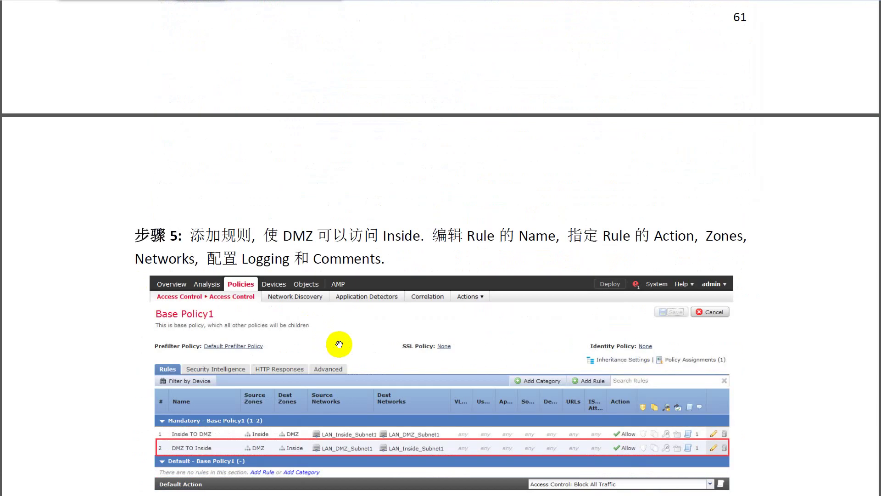
{"action": "scroll", "coordinate": [339, 345], "scroll_direction": "down", "scroll_amount": 1}
{"action": "scroll", "coordinate": [360, 261], "scroll_direction": "down", "scroll_amount": 2}
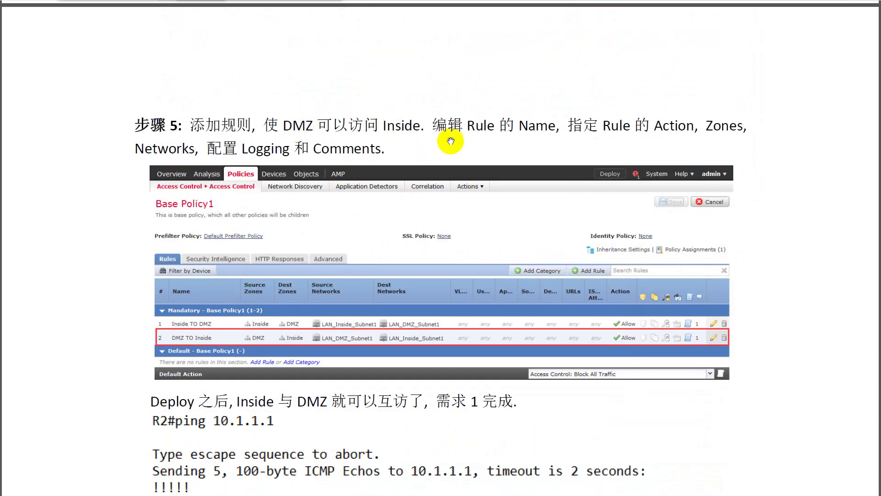
{"action": "scroll", "coordinate": [556, 284], "scroll_direction": "down", "scroll_amount": 1}
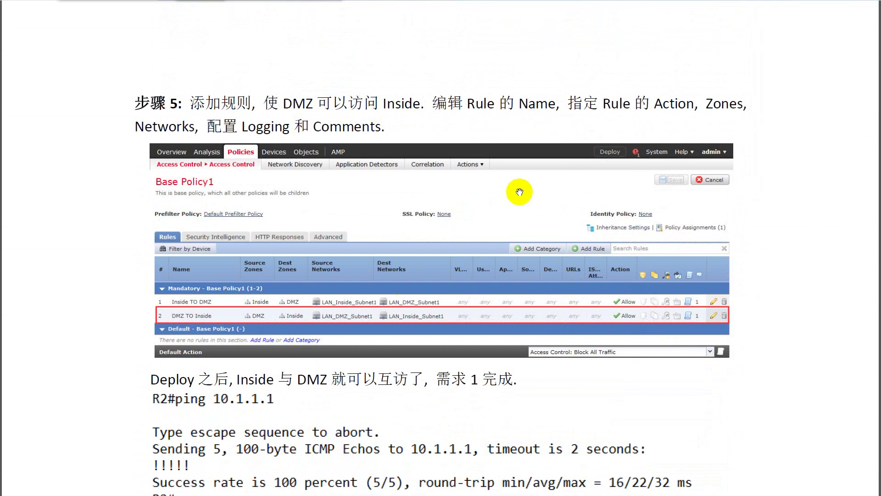
{"action": "scroll", "coordinate": [472, 213], "scroll_direction": "down", "scroll_amount": 1}
{"action": "scroll", "coordinate": [472, 211], "scroll_direction": "up", "scroll_amount": 1}
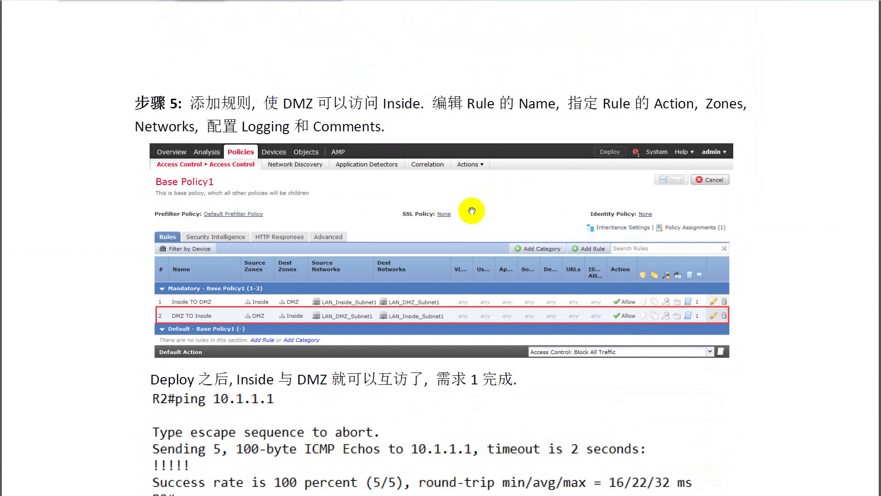
Switch back to FMC and open the parent FTD access control policy for editing
{"action": "key", "text": "alt+Tab"}
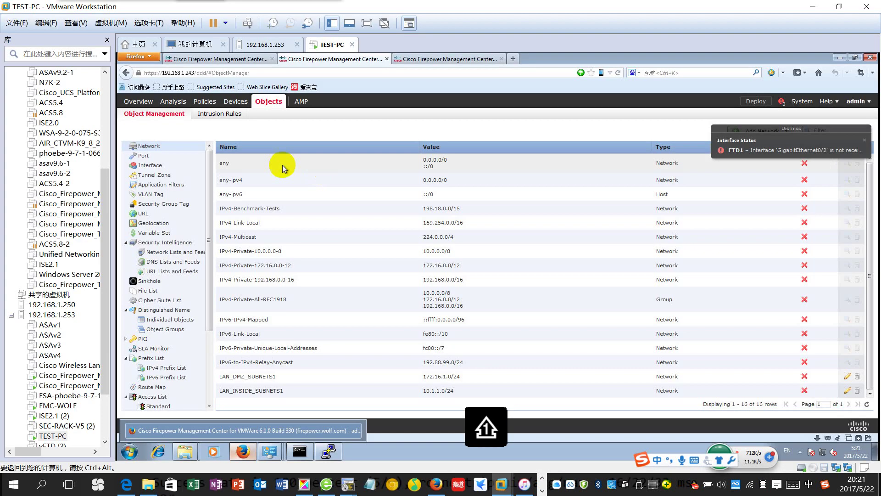
{"action": "mouse_move", "coordinate": [204, 101]}
{"action": "mouse_move", "coordinate": [171, 117]}
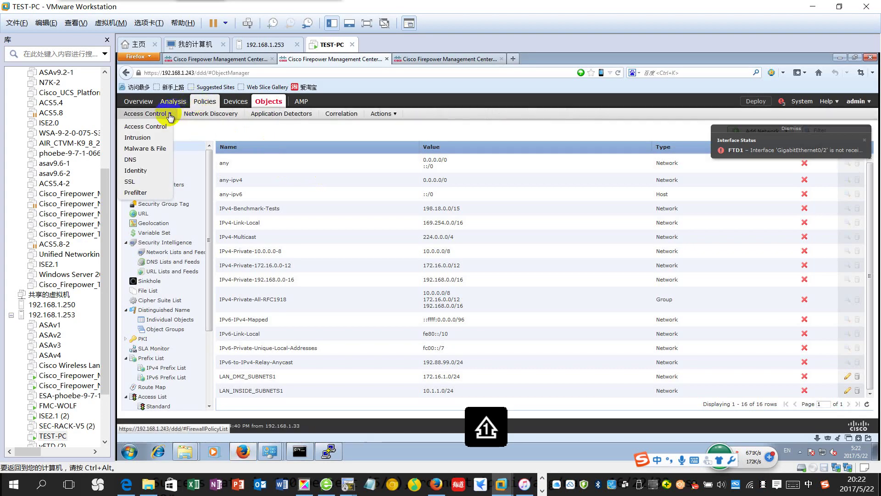
{"action": "left_click", "coordinate": [146, 126]}
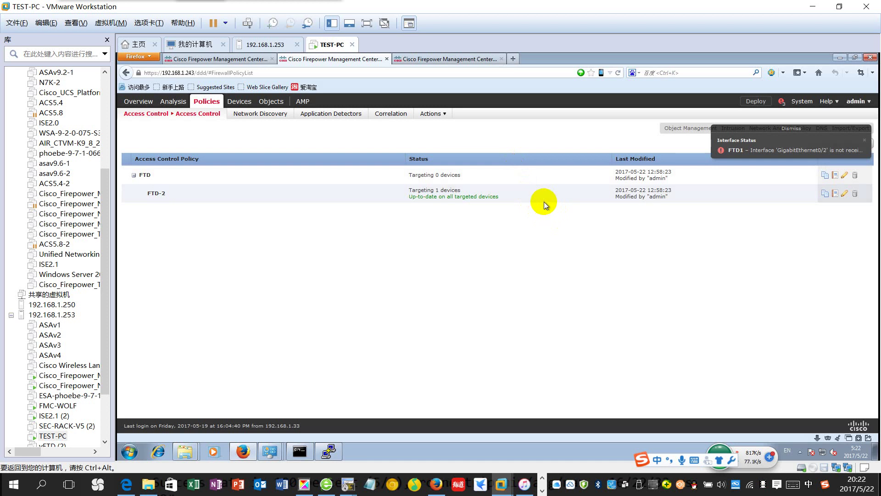
{"action": "left_click", "coordinate": [844, 177]}
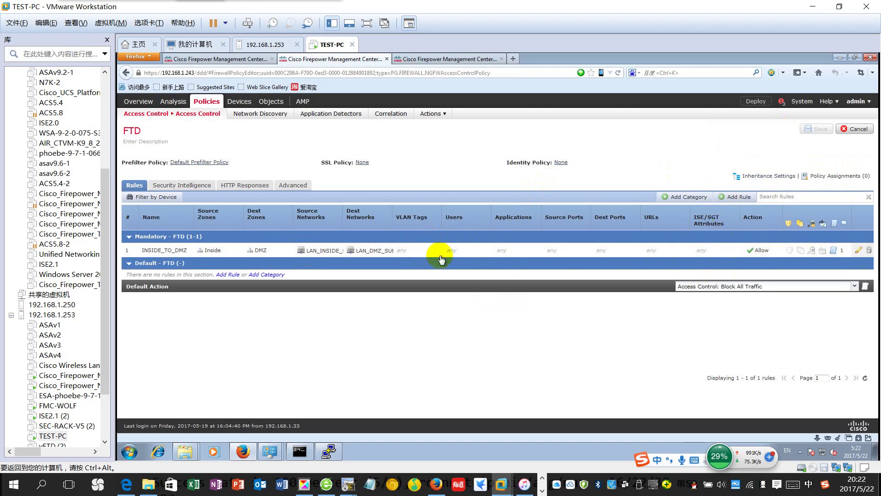
Start a new allow rule named DMZ_TO_INSIDE in the FTD policy, inserted below rule 1
{"action": "left_click", "coordinate": [730, 196]}
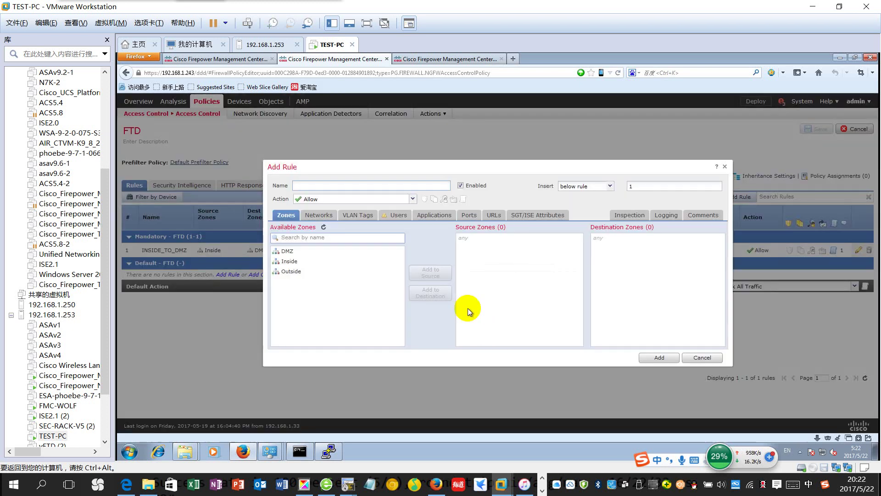
{"action": "left_click", "coordinate": [372, 188]}
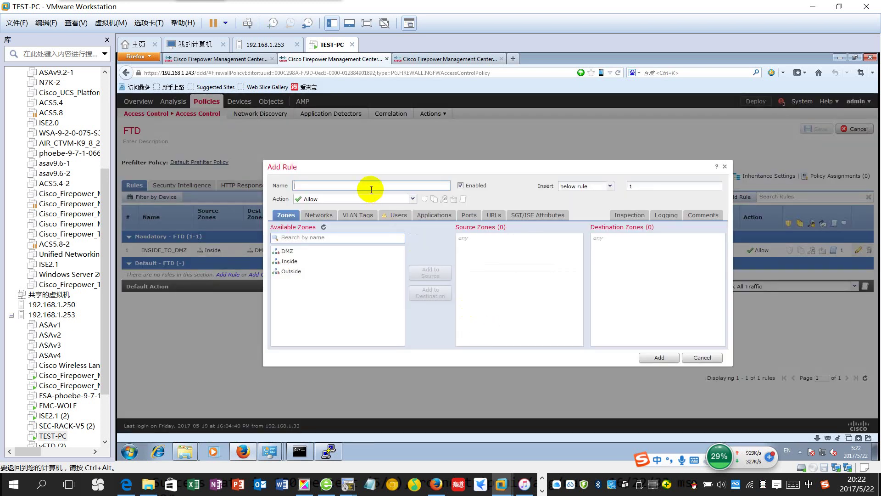
{"action": "key", "text": "Caps_Lock"}
{"action": "type", "text": "DM"}
{"action": "key", "text": "super"}
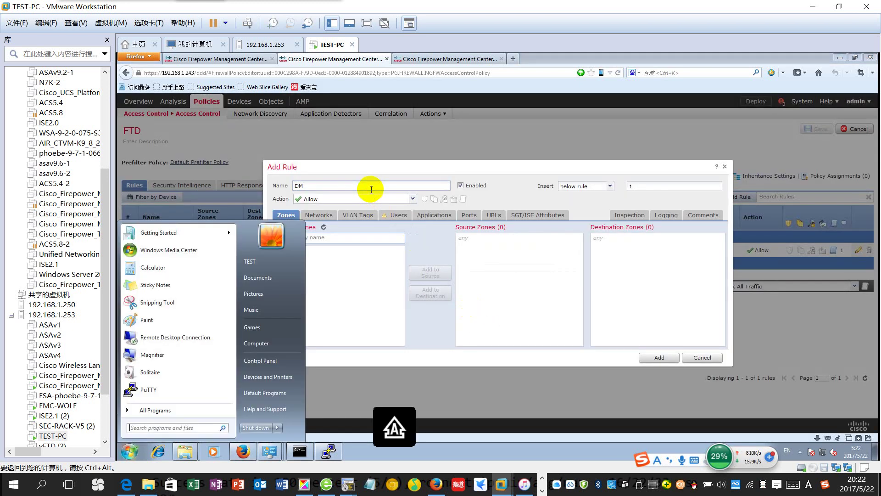
{"action": "left_click", "coordinate": [367, 187]}
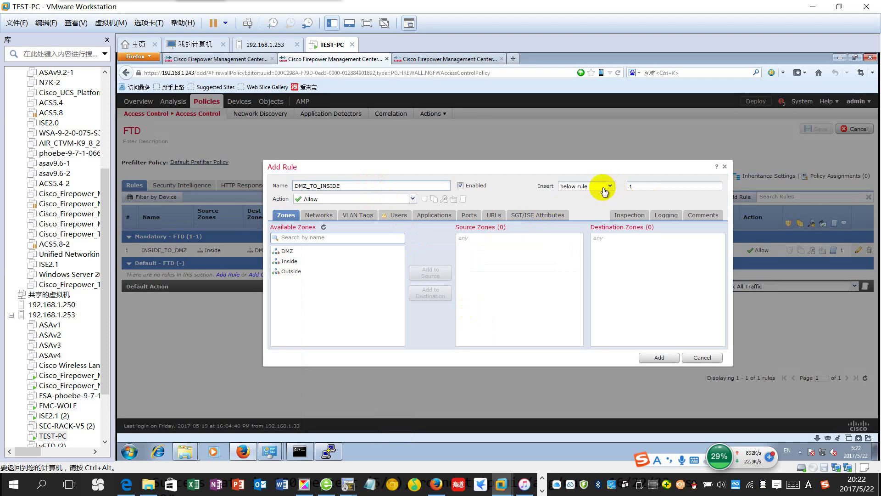
{"action": "left_click", "coordinate": [636, 187]}
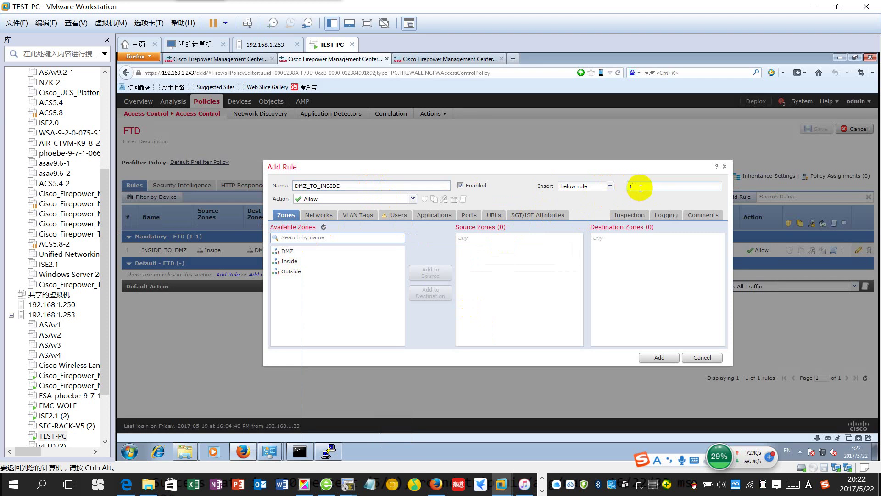
{"action": "left_click", "coordinate": [610, 187]}
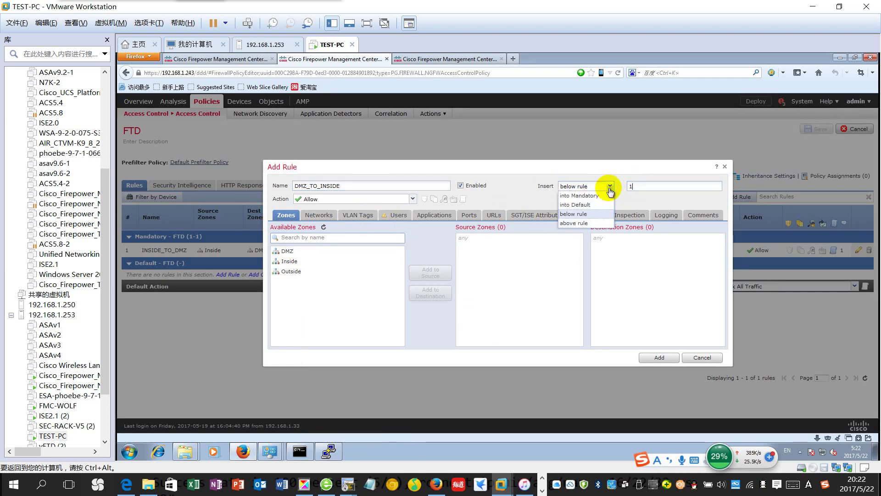
{"action": "left_click", "coordinate": [594, 216]}
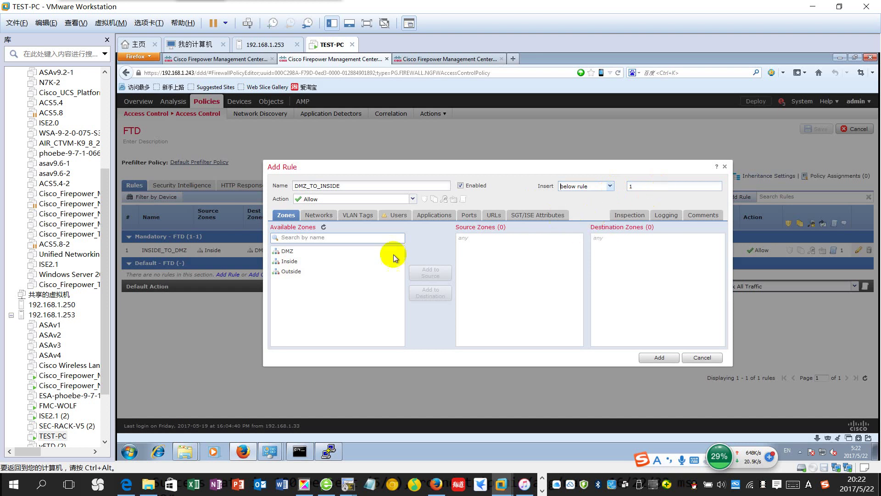
Set the rule's source zone to DMZ and its destination zone to Inside
{"action": "left_click", "coordinate": [288, 252]}
{"action": "left_click", "coordinate": [434, 276]}
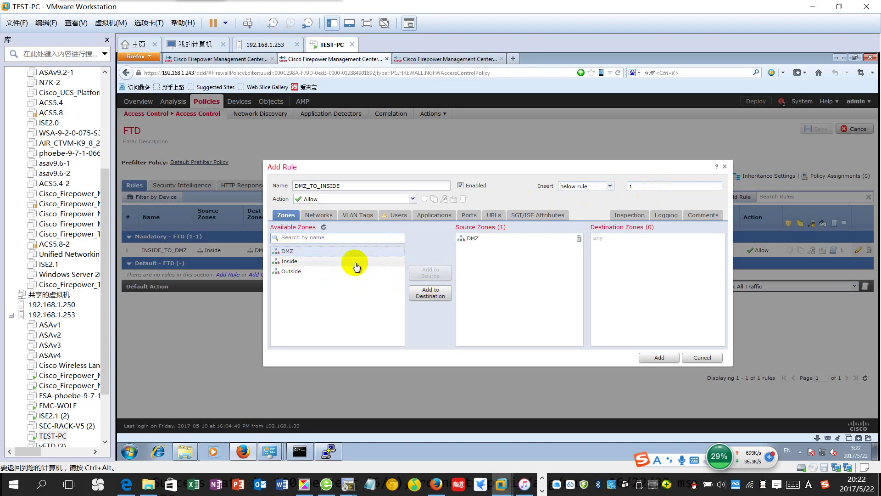
{"action": "left_click", "coordinate": [293, 266]}
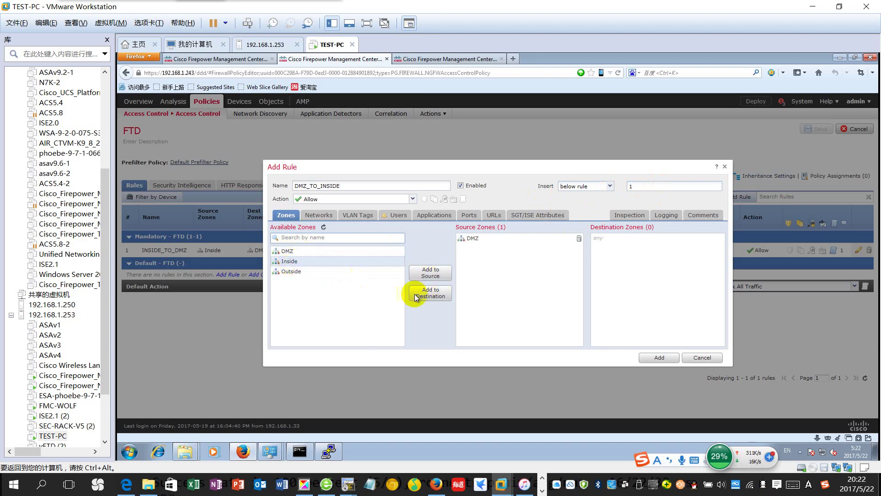
{"action": "left_click", "coordinate": [423, 293]}
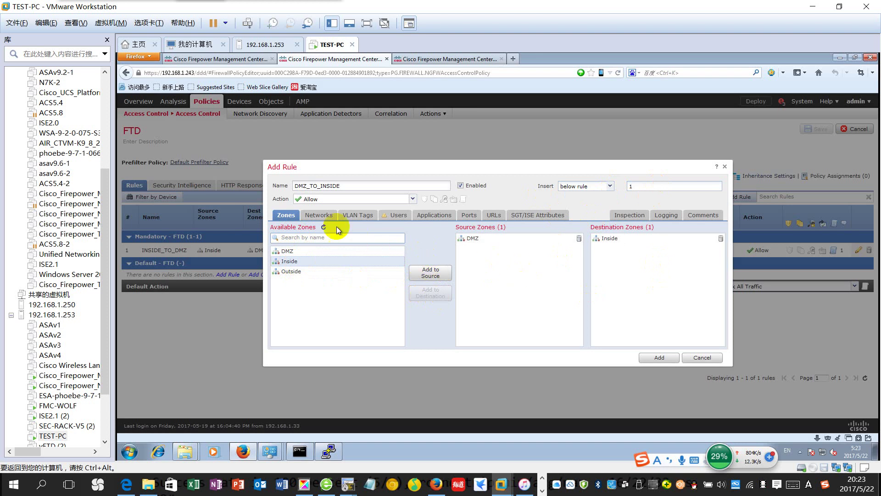
Set LAN_DMZ_SUBNETS1 as the rule's source network and LAN_INSIDE_SUBNETS1 as its destination network
{"action": "left_click", "coordinate": [320, 217]}
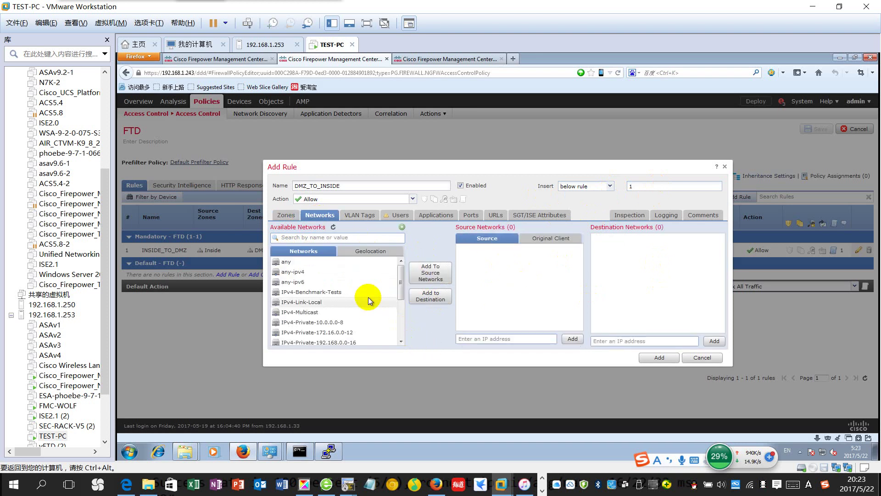
{"action": "left_click_drag", "start_coordinate": [401, 280], "coordinate": [400, 331]}
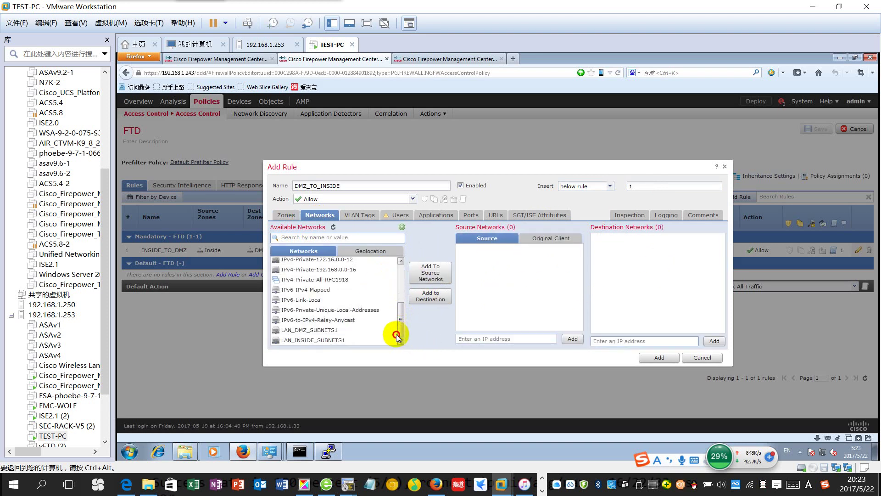
{"action": "scroll", "coordinate": [295, 329], "scroll_direction": "up", "scroll_amount": 5}
{"action": "left_click_drag", "start_coordinate": [400, 271], "coordinate": [401, 338]}
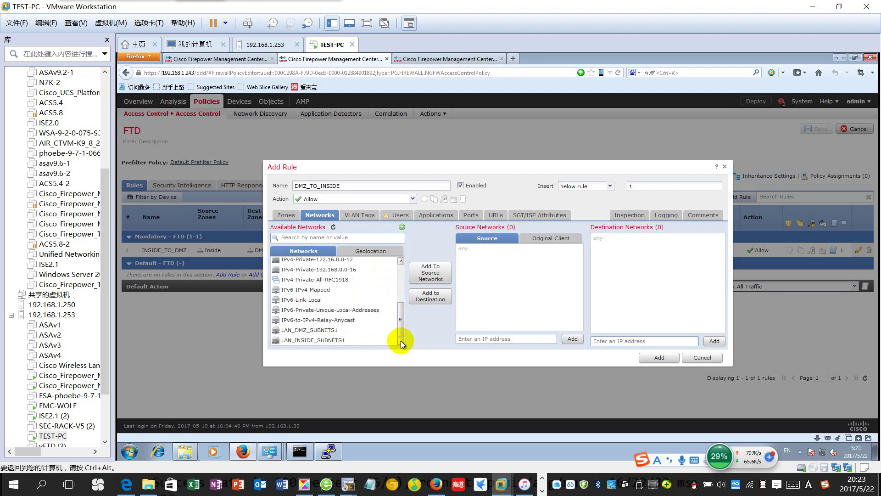
{"action": "left_click", "coordinate": [330, 330]}
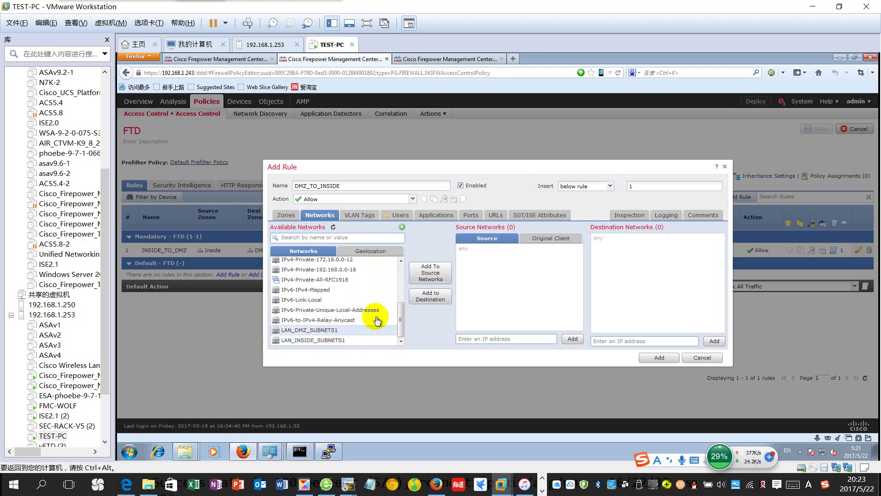
{"action": "left_click", "coordinate": [429, 274]}
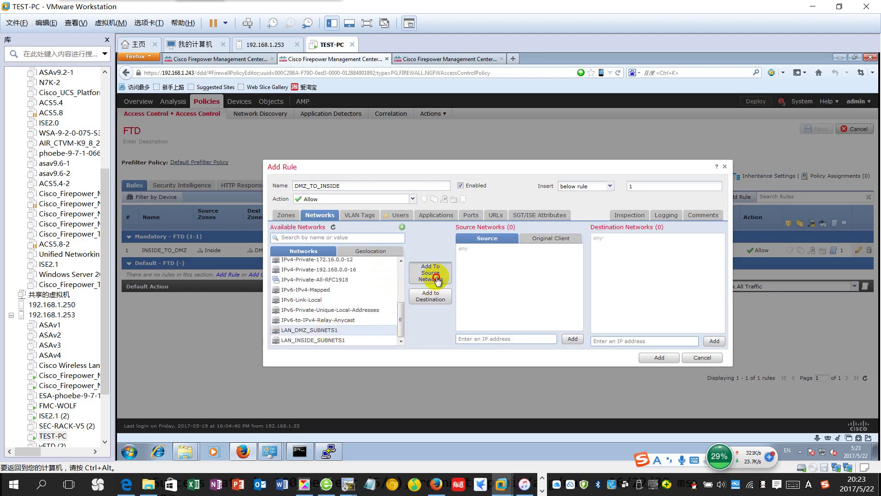
{"action": "left_click", "coordinate": [322, 339]}
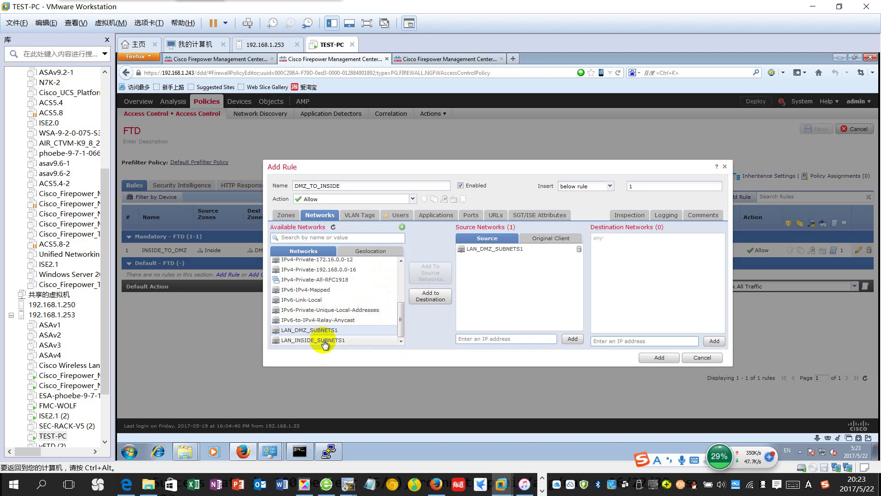
{"action": "left_click", "coordinate": [431, 296]}
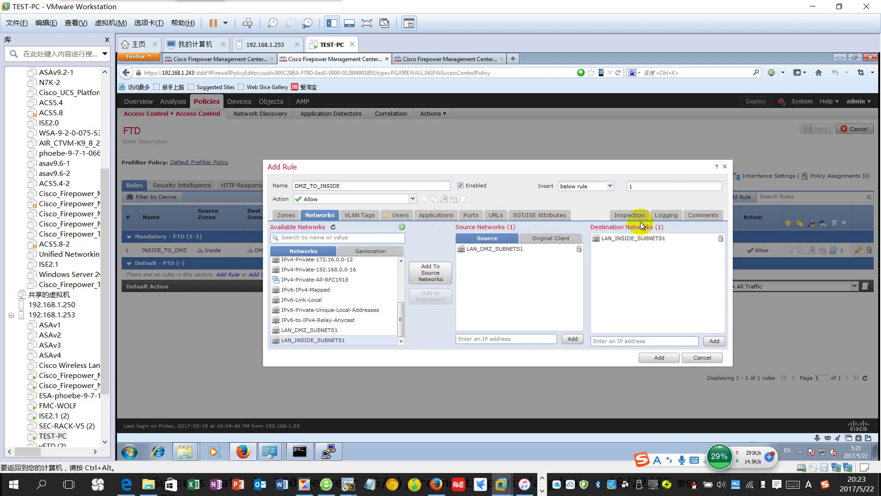
Log connections at beginning and end to the Event Viewer, and save the policy with the new rule
{"action": "left_click", "coordinate": [665, 216]}
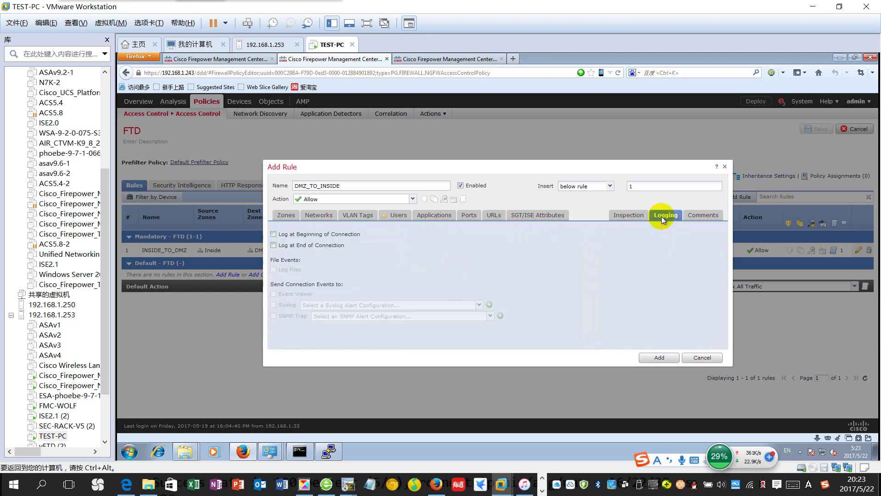
{"action": "left_click", "coordinate": [274, 234]}
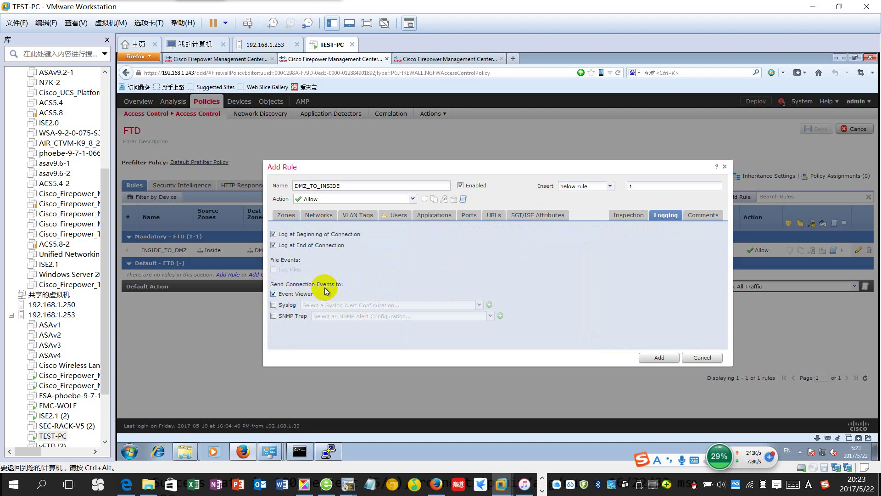
{"action": "left_click", "coordinate": [656, 358]}
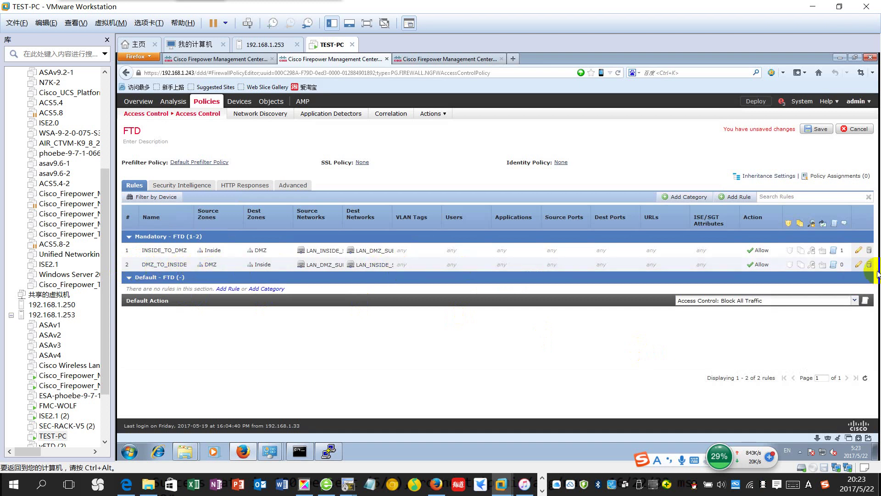
{"action": "left_click", "coordinate": [817, 129]}
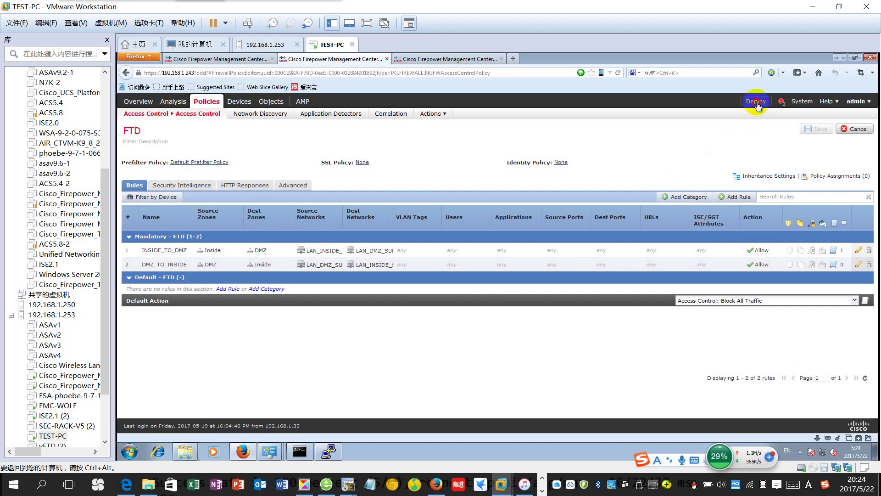
Select FTD1 for policy deployment and review its policy list and device configuration details
{"action": "left_click", "coordinate": [757, 102]}
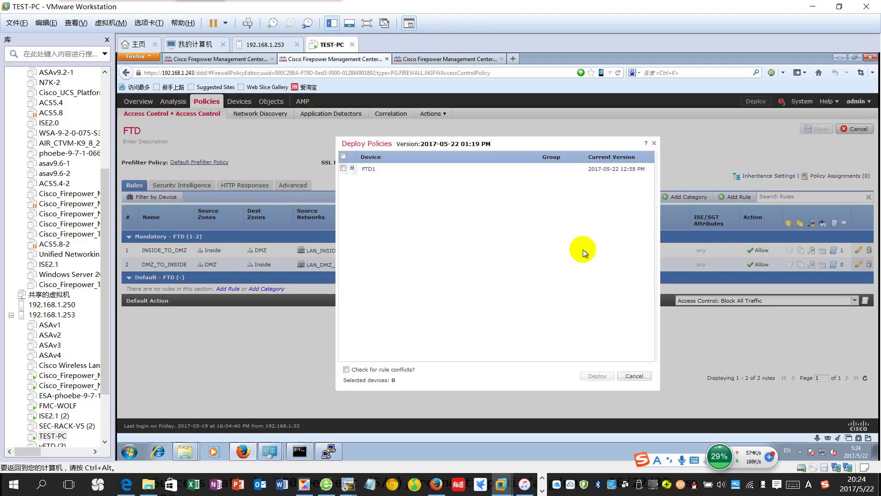
{"action": "left_click", "coordinate": [343, 168]}
{"action": "left_click", "coordinate": [352, 169]}
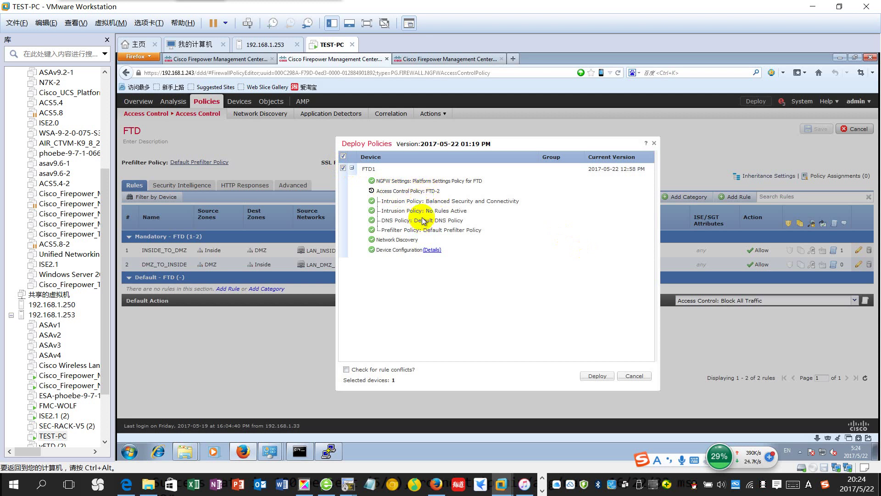
{"action": "left_click", "coordinate": [432, 250]}
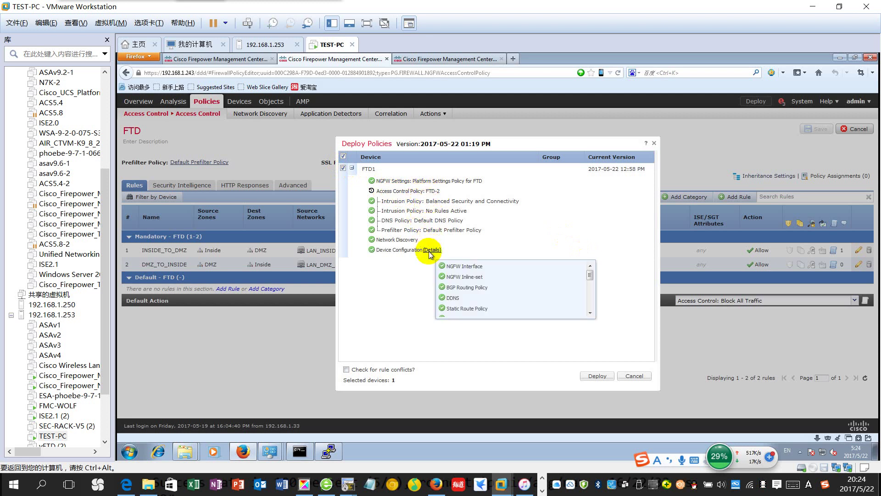
{"action": "scroll", "coordinate": [497, 290], "scroll_direction": "down", "scroll_amount": 4}
{"action": "scroll", "coordinate": [520, 290], "scroll_direction": "up", "scroll_amount": 4}
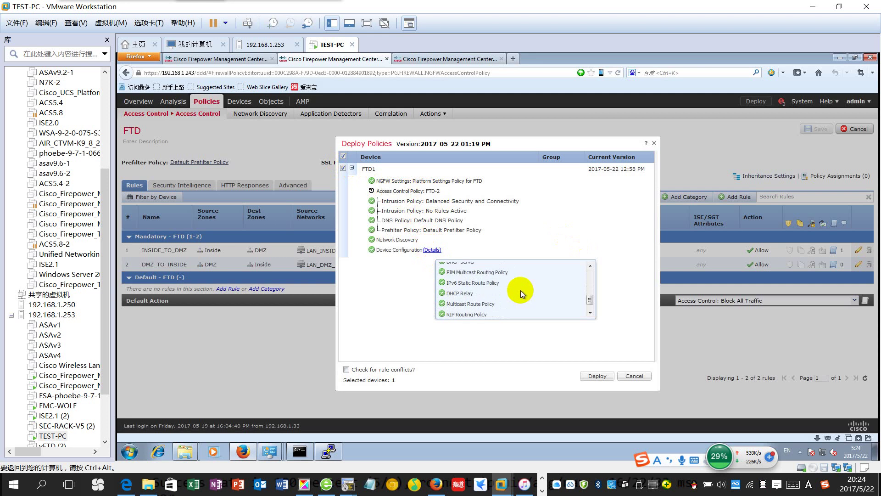
{"action": "left_click", "coordinate": [381, 286]}
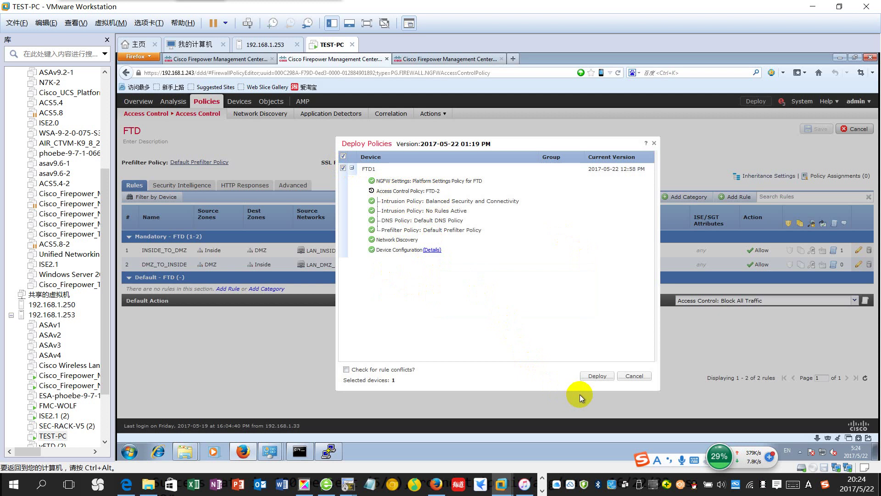
Deploy the policies to FTD1 and open the deployment status to monitor progress
{"action": "left_click", "coordinate": [595, 376]}
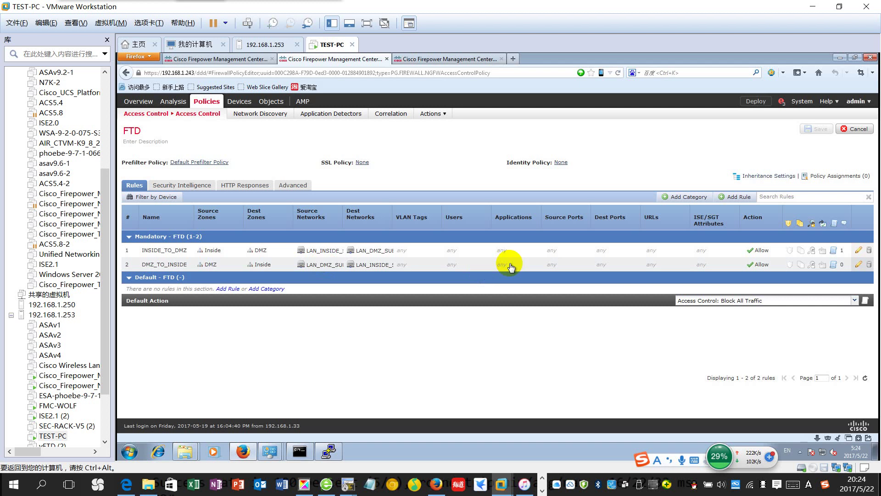
{"action": "left_click", "coordinate": [781, 101]}
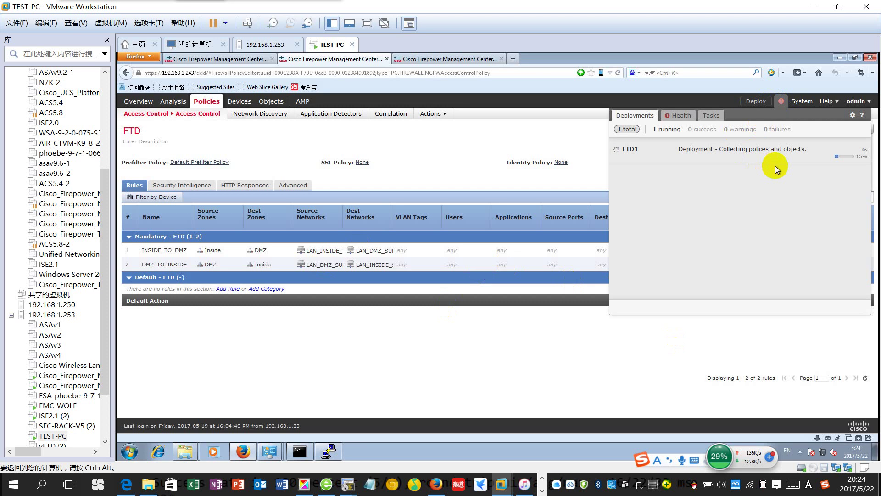
{"action": "mouse_move", "coordinate": [682, 487]}
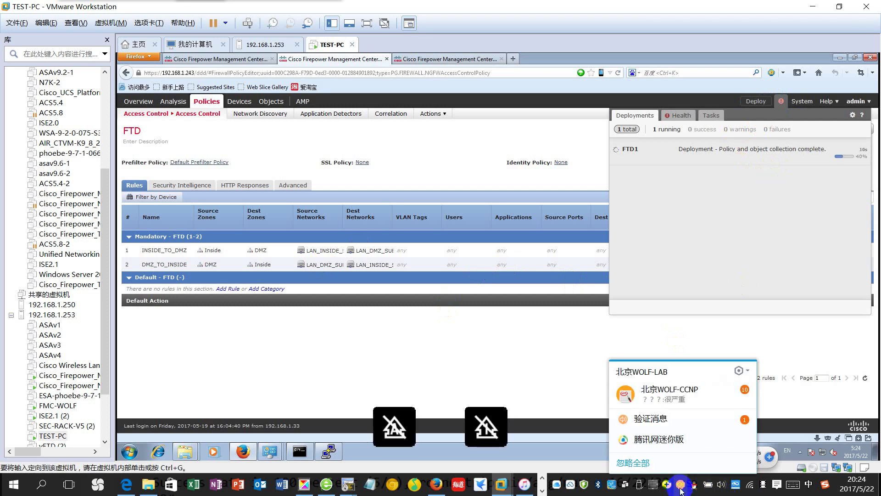
{"action": "left_click", "coordinate": [652, 419]}
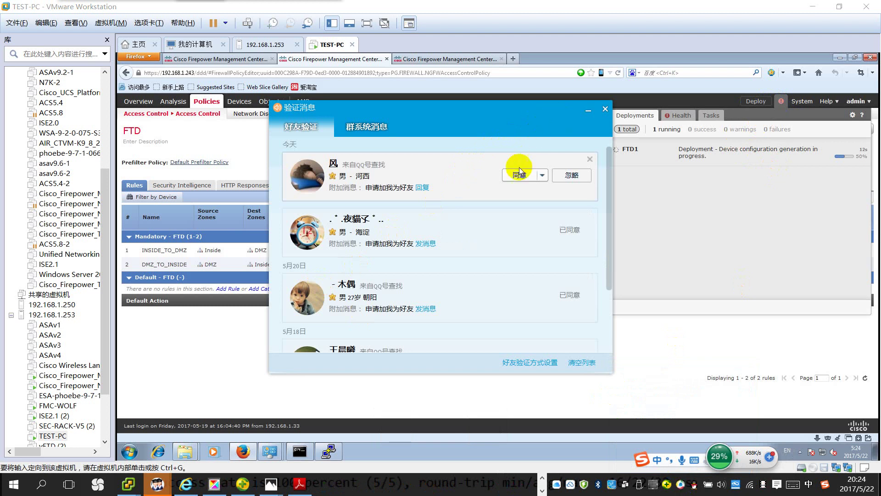
{"action": "left_click", "coordinate": [587, 114]}
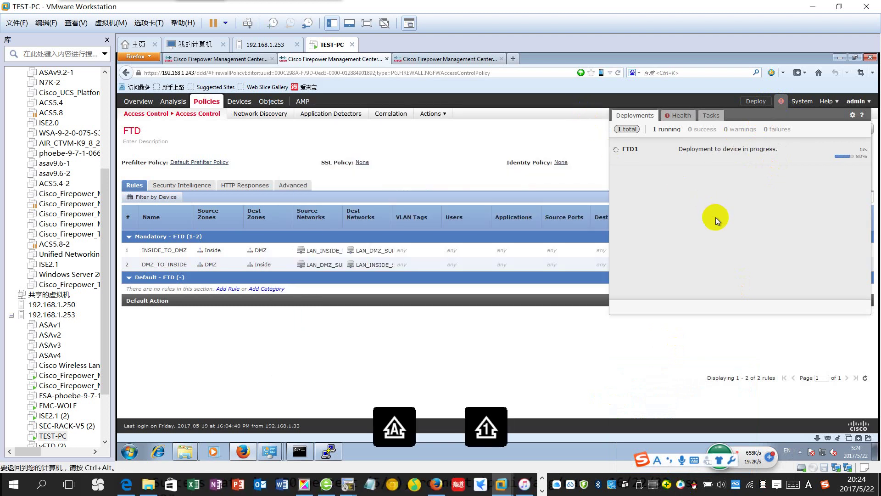
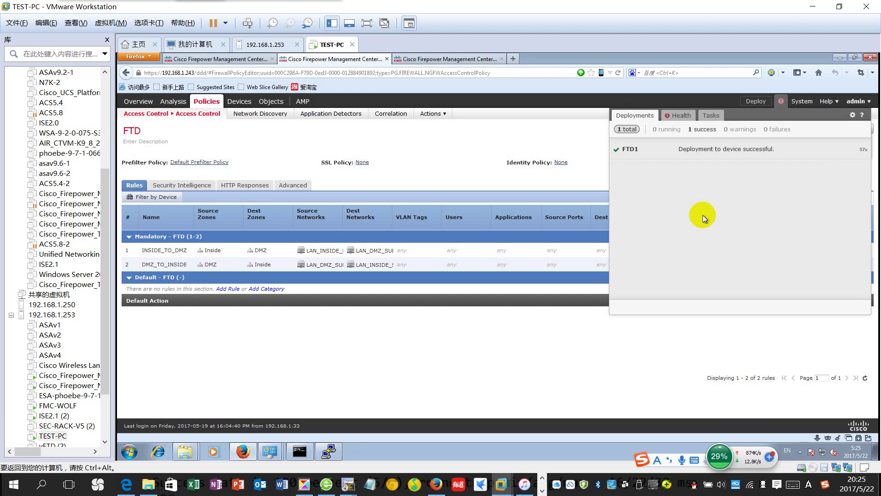
Switch to SecureCRT and bring up the command prompt of the R2 session
{"action": "key", "text": "ctrl+alt"}
{"action": "key", "text": "alt+Tab"}
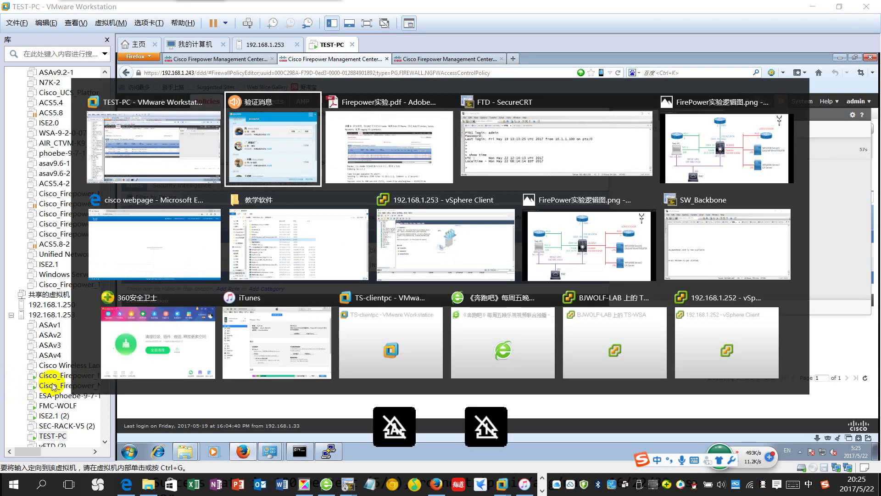
{"action": "key", "text": "alt+Tab"}
{"action": "key", "text": "alt+Tab"}
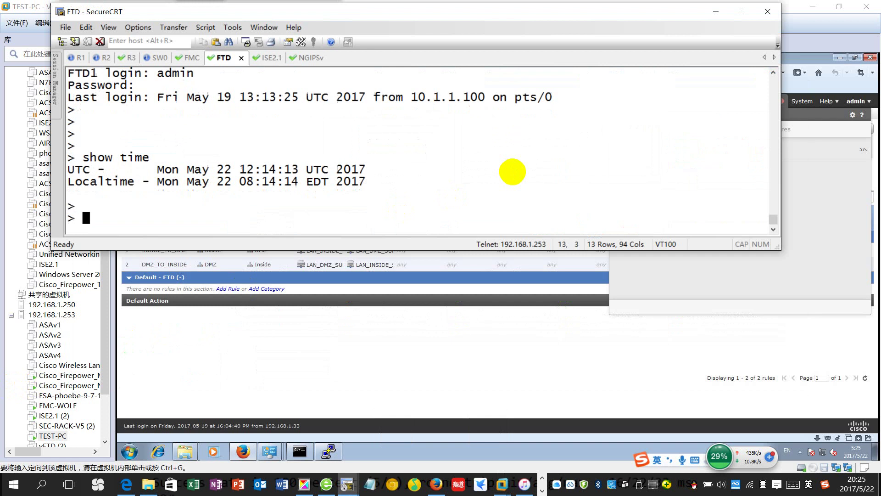
{"action": "key", "text": "alt+2"}
{"action": "key", "text": "Return"}
{"action": "key", "text": "Return"}
{"action": "key", "text": "Return"}
{"action": "key", "text": "Return"}
{"action": "key", "text": "Return"}
{"action": "key", "text": "Return"}
{"action": "key", "text": "Return"}
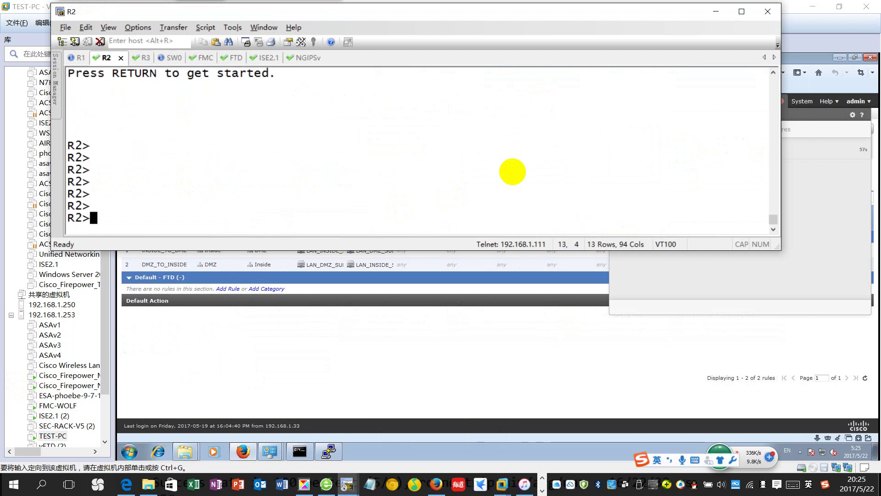
Enter privileged mode on R2 and ping 10.1.1.1 to test DMZ-to-Inside connectivity
{"action": "type", "text": "en"}
{"action": "key", "text": "Return"}
{"action": "key", "text": "Return"}
{"action": "key", "text": "Return"}
{"action": "type", "text": "ping 10.1."}
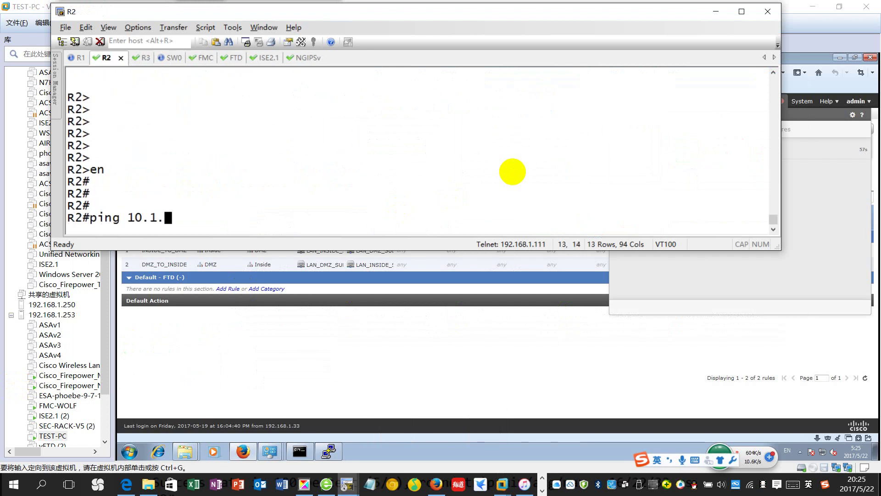
{"action": "type", "text": "1.1"}
{"action": "key", "text": "Return"}
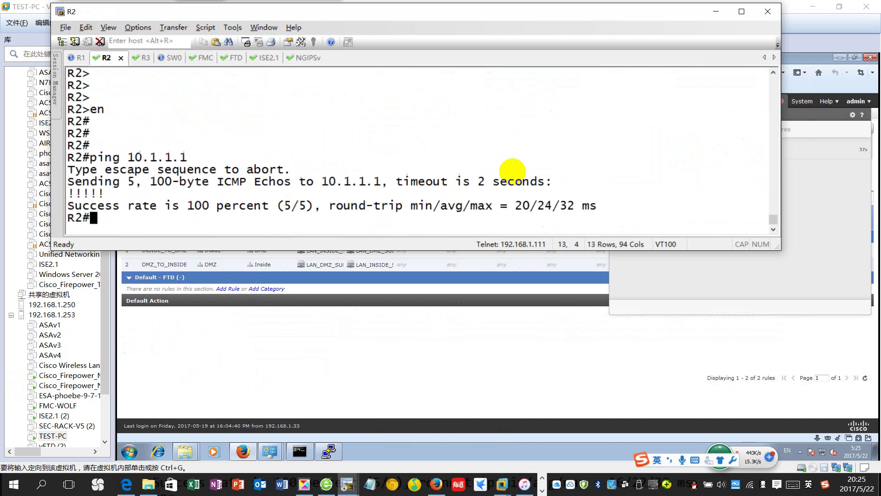
Open a Telnet session from R2 to 10.1.1.1, and quit it to return to R2's prompt
{"action": "key", "text": "Return"}
{"action": "key", "text": "Return"}
{"action": "type", "text": "telnet "}
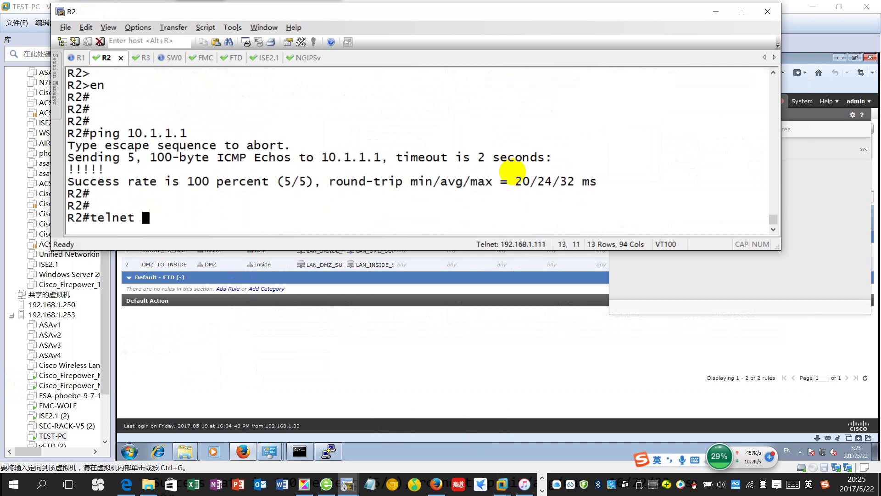
{"action": "type", "text": "10.1.1.1"}
{"action": "key", "text": "Return"}
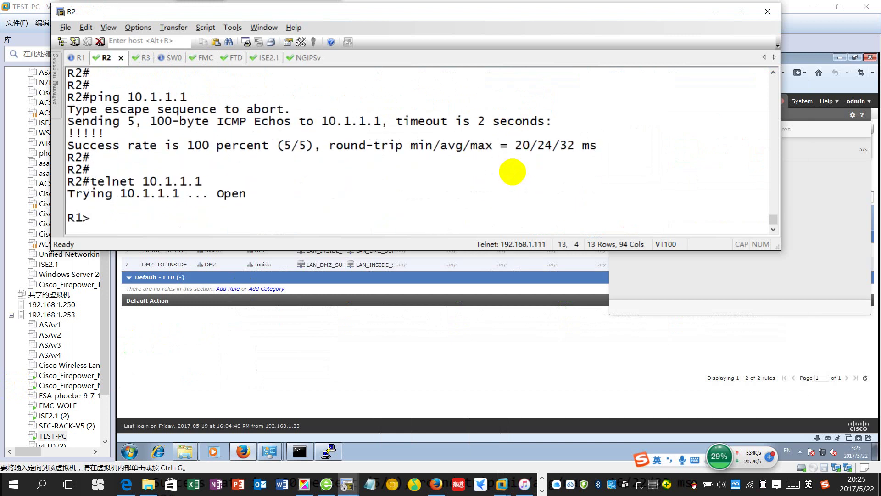
{"action": "type", "text": "q"}
{"action": "key", "text": "Return"}
{"action": "key", "text": "Return"}
{"action": "key", "text": "Return"}
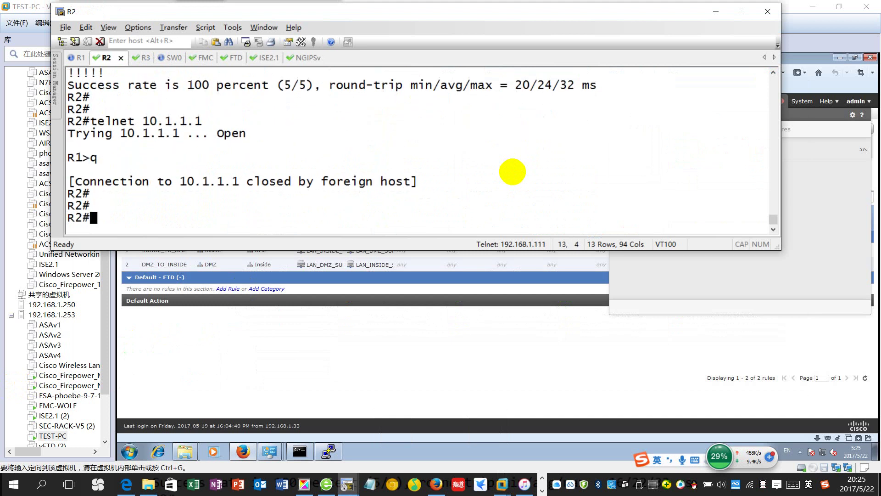
Switch to the R1 session and enter privileged mode on the router
{"action": "key", "text": "alt+1"}
{"action": "key", "text": "Return"}
{"action": "type", "text": "conf t"}
{"action": "key", "text": "Return"}
{"action": "key", "text": "Return"}
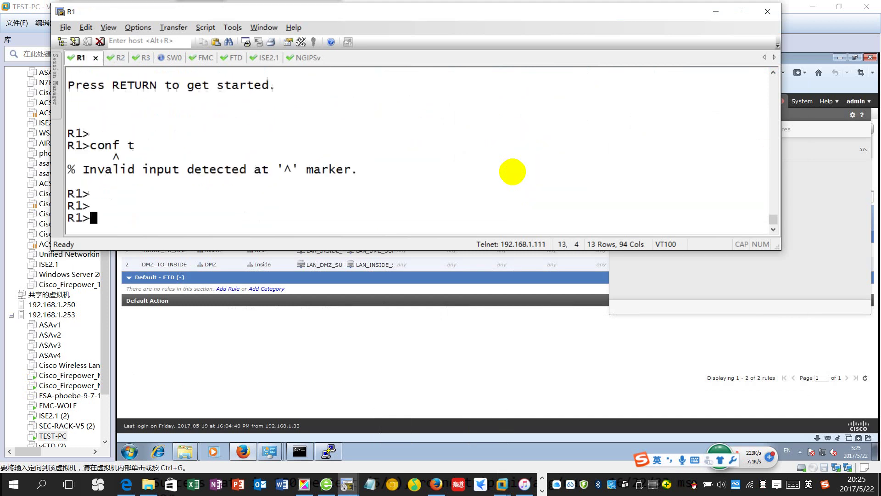
{"action": "key", "text": "Return"}
{"action": "key", "text": "Return"}
{"action": "key", "text": "Return"}
{"action": "type", "text": "en"}
{"action": "key", "text": "Return"}
{"action": "key", "text": "Return"}
{"action": "key", "text": "Return"}
{"action": "key", "text": "Return"}
{"action": "type", "text": "ip htt"}
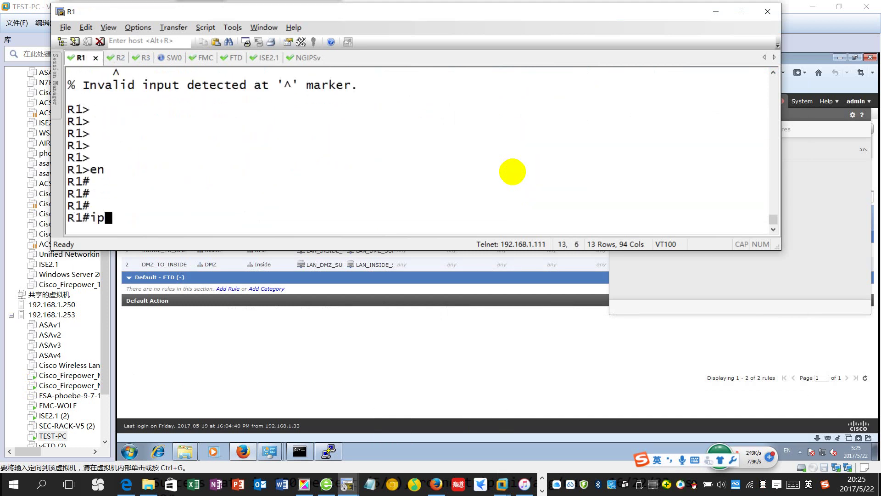
{"action": "key", "text": "BackSpace"}
{"action": "key", "text": "BackSpace"}
{"action": "key", "text": "BackSpace"}
{"action": "key", "text": "BackSpace"}
{"action": "key", "text": "BackSpace"}
{"action": "key", "text": "BackSpace"}
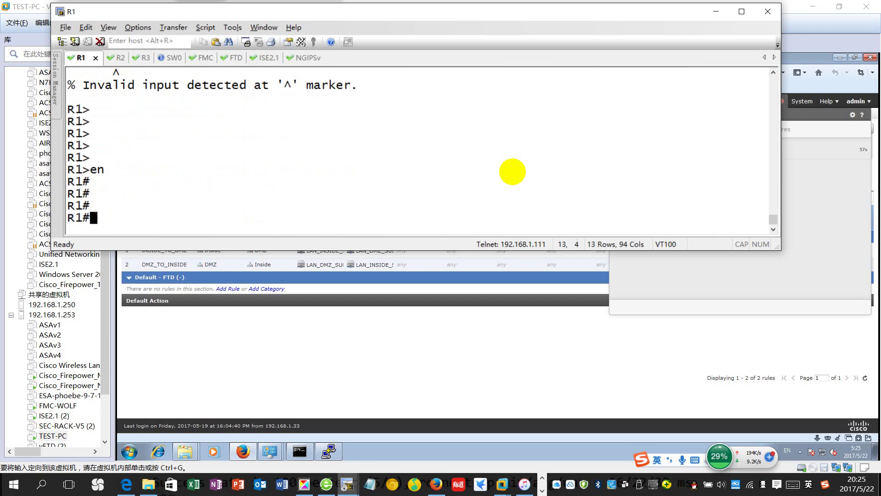
Enter global configuration mode on R1 and enable the HTTP server with ip http server
{"action": "type", "text": "conf t"}
{"action": "key", "text": "Return"}
{"action": "key", "text": "Return"}
{"action": "type", "text": "ip http"}
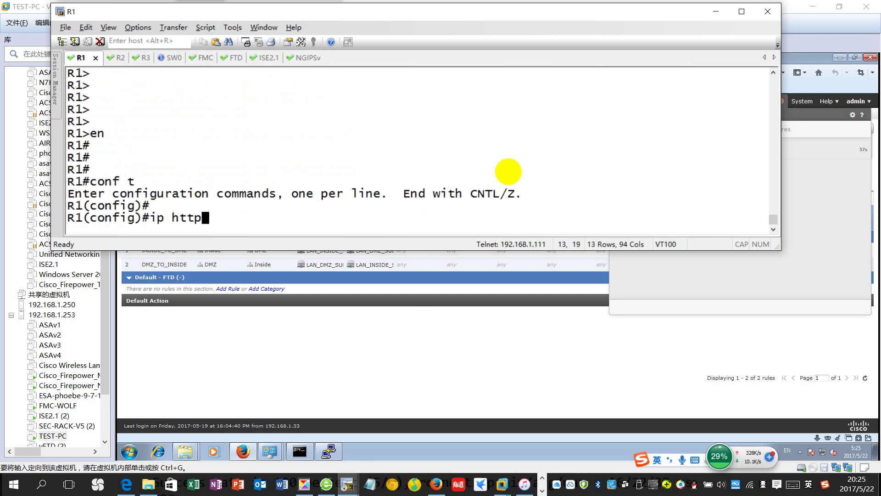
{"action": "type", "text": " ser"}
{"action": "key", "text": "Tab"}
{"action": "key", "text": "Return"}
{"action": "key", "text": "Return"}
{"action": "key", "text": "Return"}
Enable the HTTPS service on R1 with ip http secure-server
{"action": "type", "text": "ip http sec"}
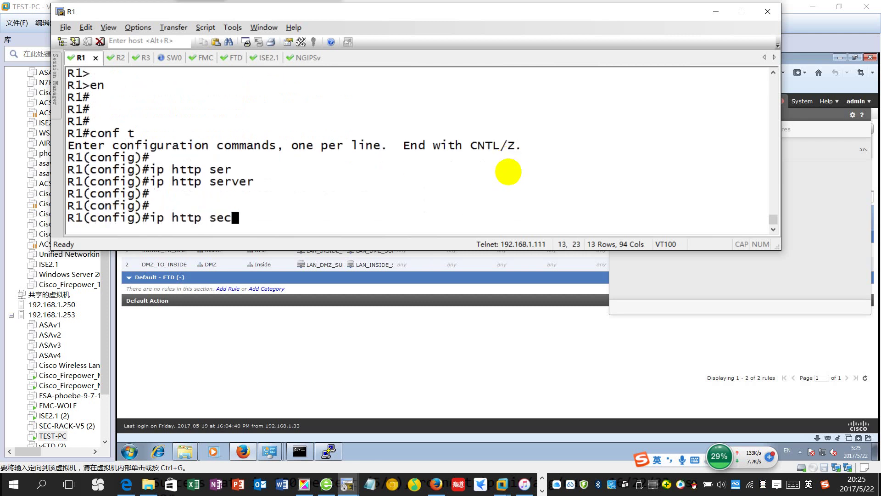
{"action": "key", "text": "Tab"}
{"action": "type", "text": "s"}
{"action": "key", "text": "Tab"}
{"action": "key", "text": "Return"}
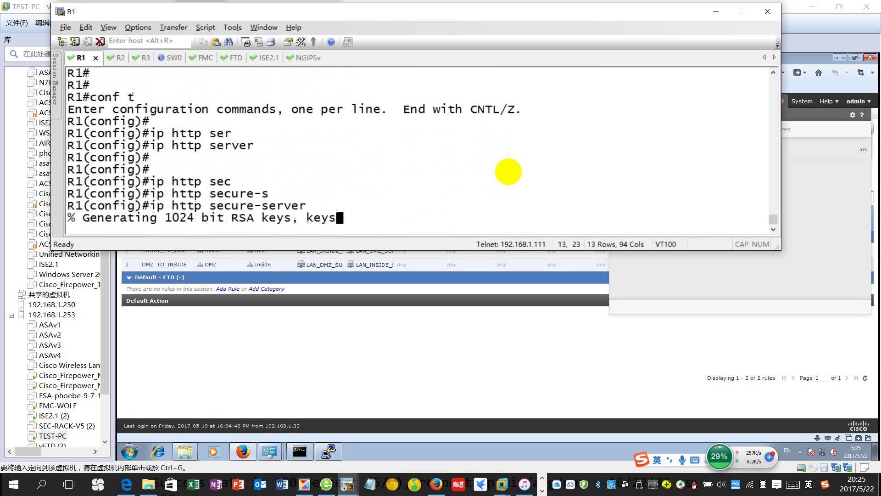
From the R2 session, test HTTP access by telnetting to 10.1.1.1 on port 80, and send "bye" to end the connection
{"action": "left_click", "coordinate": [117, 59]}
{"action": "key", "text": "Return"}
{"action": "type", "text": "tel"}
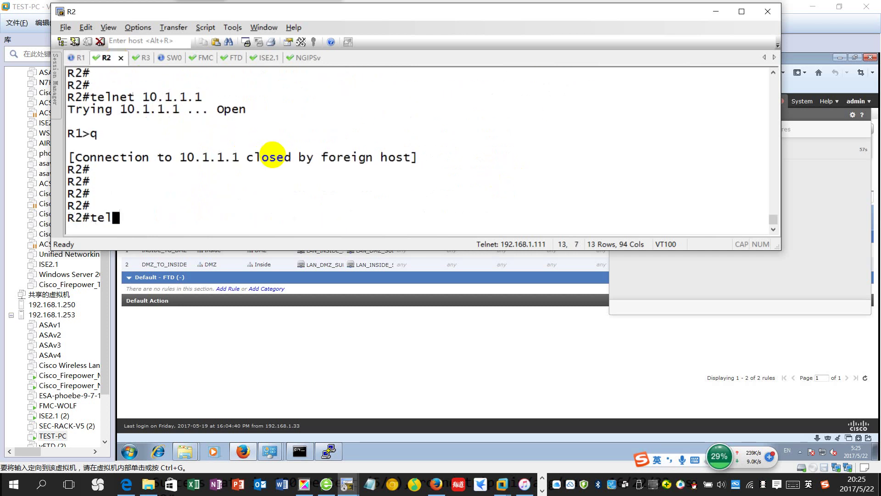
{"action": "type", "text": "net 10.1.1.1 80"}
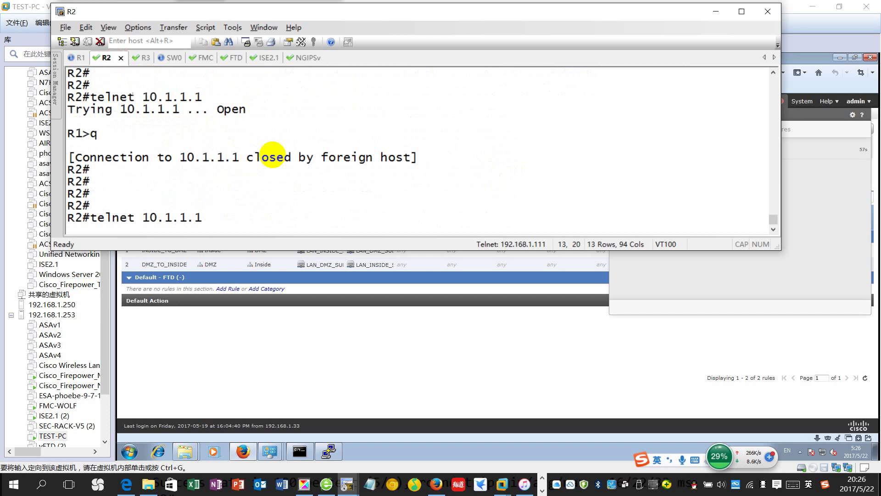
{"action": "key", "text": "Return"}
{"action": "type", "text": "bye"}
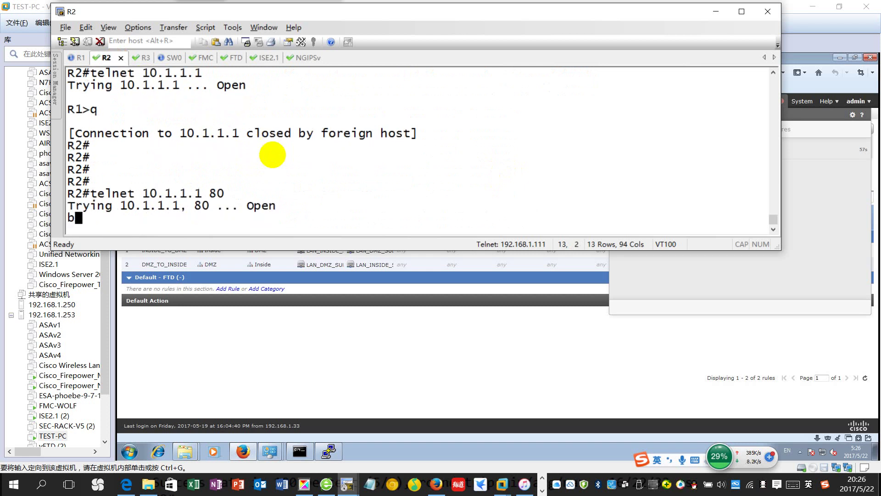
{"action": "key", "text": "Return"}
Test HTTPS access from R2 by telnetting to 10.1.1.1 on port 443, and send "bye"
{"action": "key", "text": "Up"}
{"action": "key", "text": "BackSpace"}
{"action": "key", "text": "BackSpace"}
{"action": "key", "text": "BackSpace"}
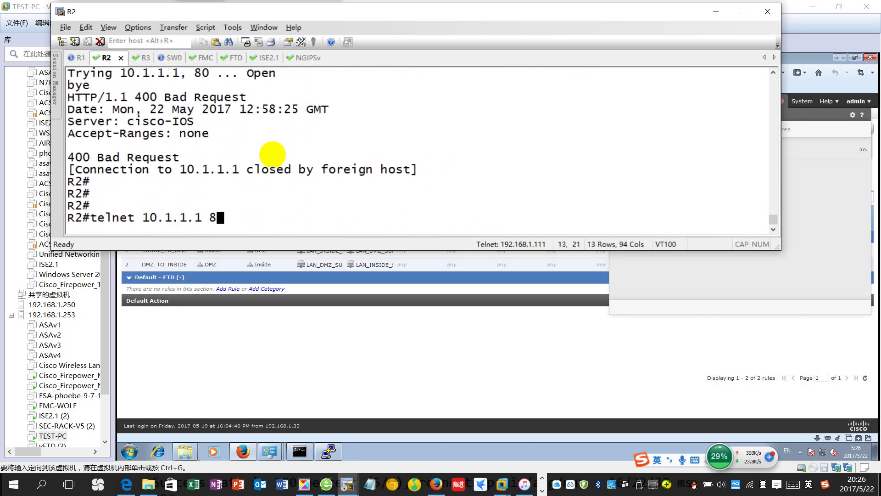
{"action": "type", "text": "443"}
{"action": "key", "text": "Return"}
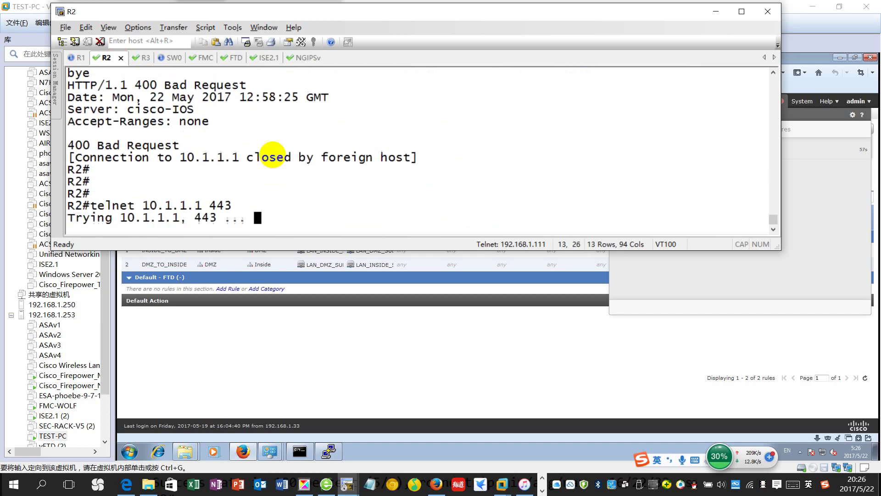
{"action": "type", "text": "bye"}
{"action": "key", "text": "Return"}
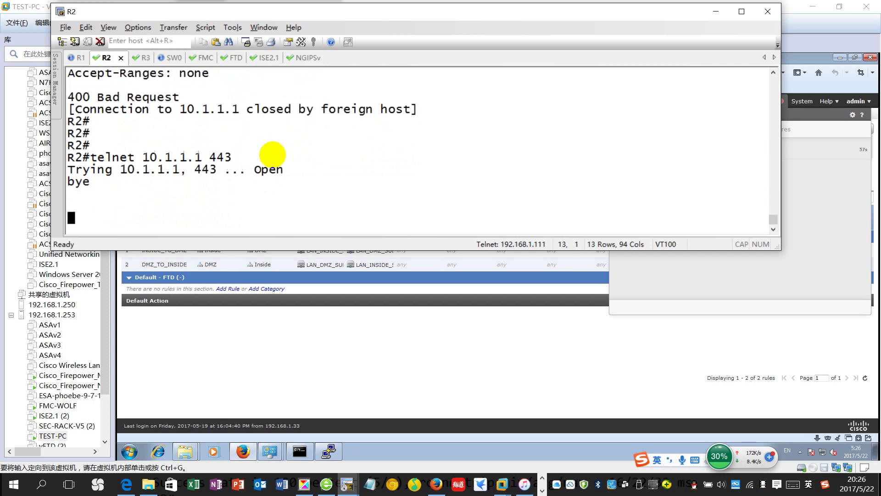
Return to the R1 session and check its console messages after the HTTP and HTTPS tests
{"action": "key", "text": "alt+1"}
{"action": "key", "text": "Return"}
{"action": "key", "text": "Return"}
{"action": "key", "text": "Return"}
{"action": "key", "text": "Return"}
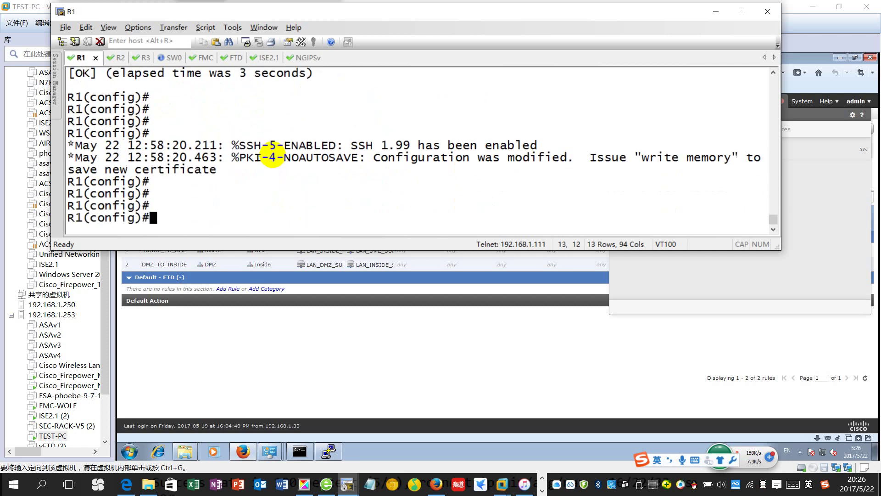
Switch to the FMC page in VMware Workstation, dismiss the deployment notification and widen the Dest Networks column of the rule table
{"action": "key", "text": "alt+Tab"}
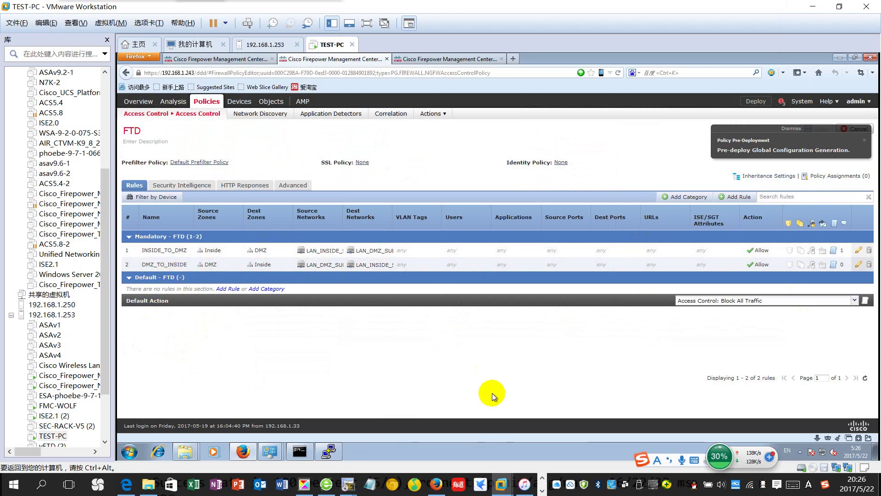
{"action": "left_click", "coordinate": [791, 131]}
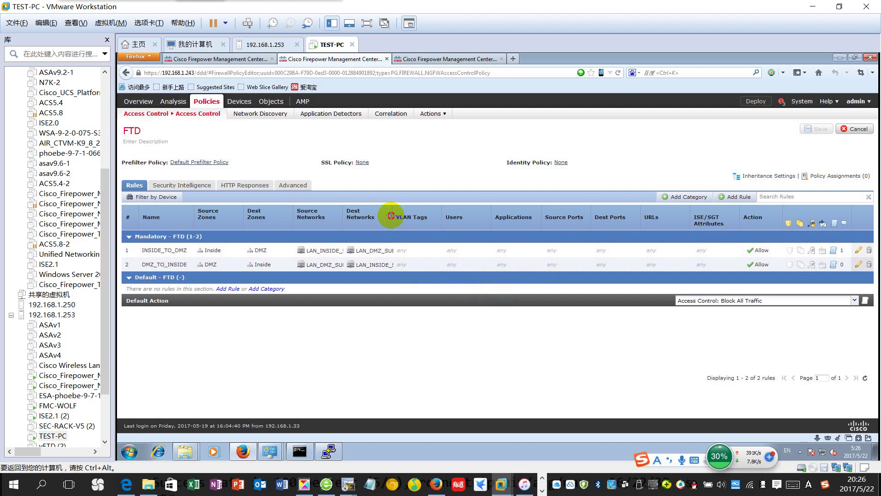
{"action": "left_click_drag", "start_coordinate": [391, 216], "coordinate": [432, 219]}
{"action": "left_click", "coordinate": [153, 141]}
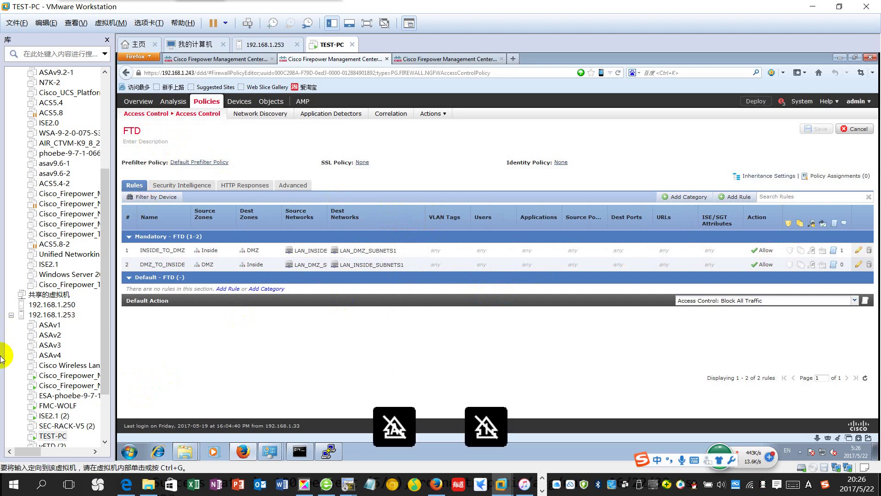
Switch to the Firepower实验.pdf lab guide and review requirement 2's steps 1 to 3 for the inherited FTD1 policy and Inside TO Outside rule
{"action": "key", "text": "alt+Tab"}
{"action": "key", "text": "alt+Tab"}
{"action": "key", "text": "alt+Tab"}
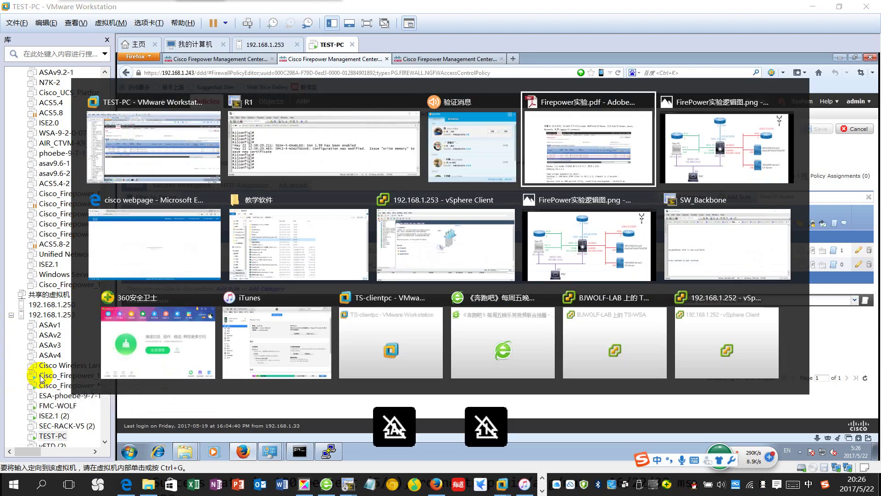
{"action": "scroll", "coordinate": [508, 328], "scroll_direction": "down", "scroll_amount": 6}
{"action": "scroll", "coordinate": [377, 322], "scroll_direction": "down", "scroll_amount": 3}
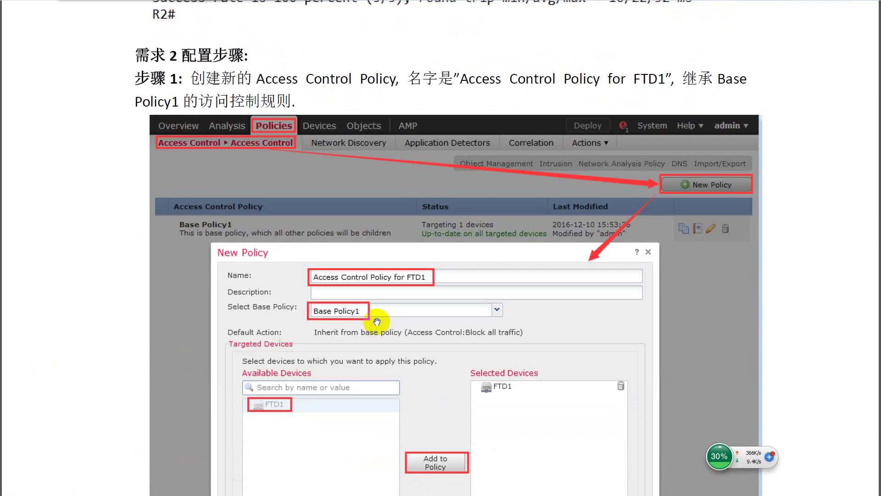
{"action": "scroll", "coordinate": [395, 302], "scroll_direction": "up", "scroll_amount": 1}
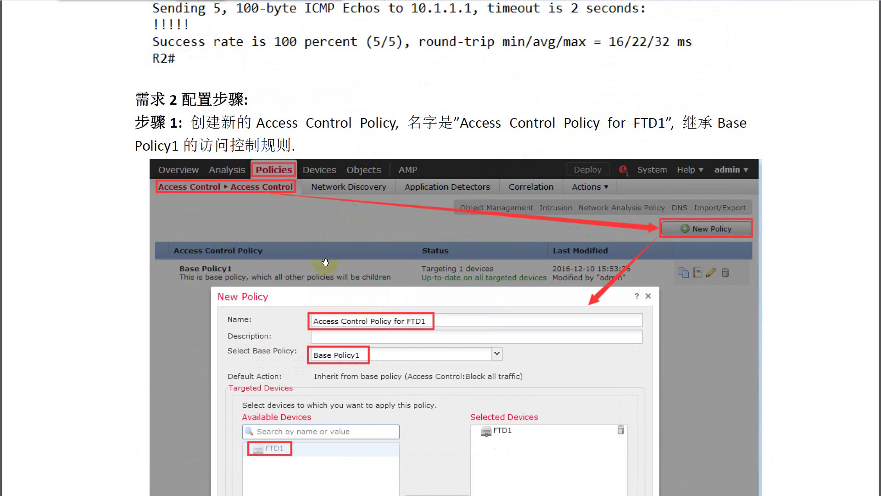
{"action": "scroll", "coordinate": [326, 262], "scroll_direction": "down", "scroll_amount": 15}
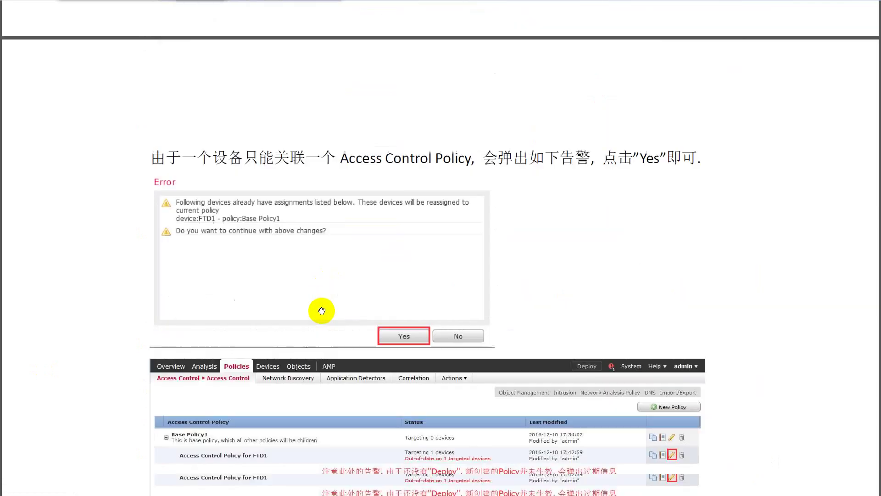
{"action": "scroll", "coordinate": [322, 311], "scroll_direction": "down", "scroll_amount": 15}
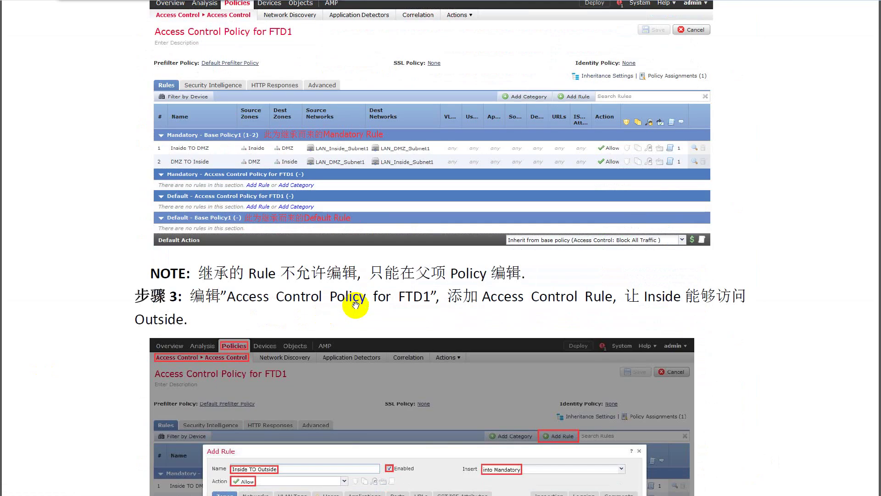
{"action": "scroll", "coordinate": [359, 297], "scroll_direction": "down", "scroll_amount": 15}
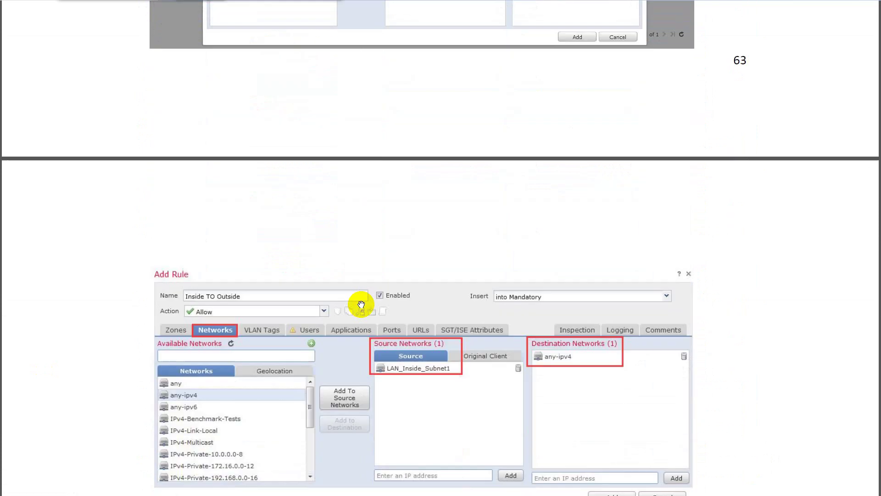
{"action": "scroll", "coordinate": [361, 304], "scroll_direction": "down", "scroll_amount": 15}
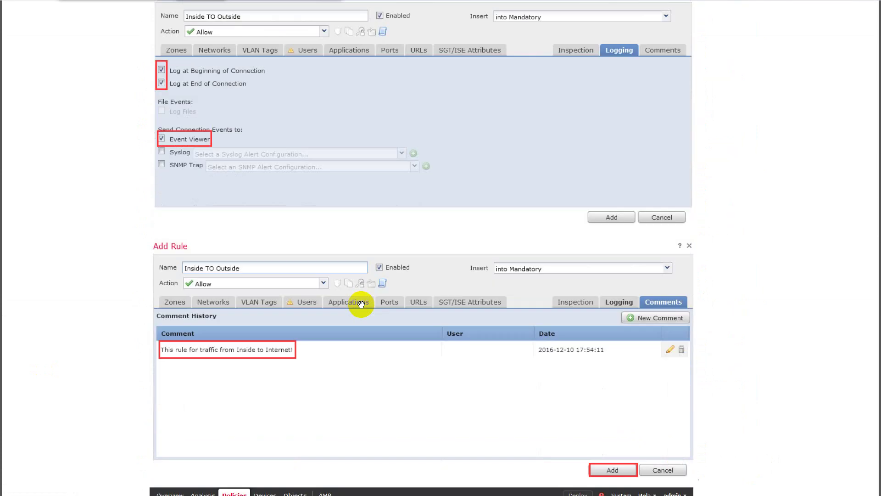
{"action": "scroll", "coordinate": [361, 304], "scroll_direction": "down", "scroll_amount": 6}
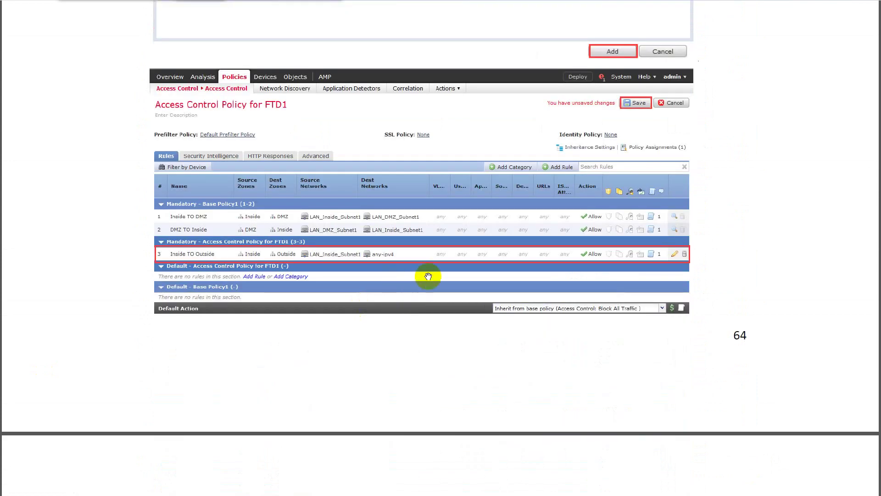
Review step 4 of the guide on the Outside TO R2 rule, and return to the Inside TO Outside rule's zone and network settings
{"action": "scroll", "coordinate": [470, 292], "scroll_direction": "down", "scroll_amount": 10}
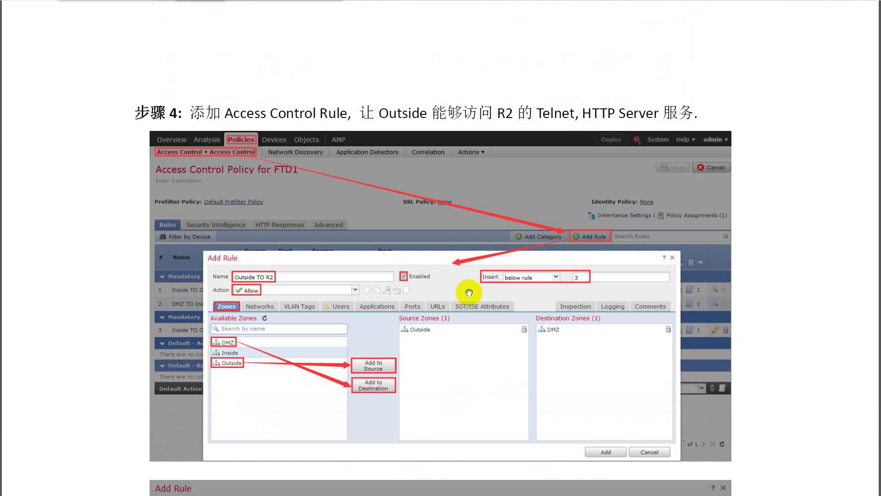
{"action": "scroll", "coordinate": [469, 292], "scroll_direction": "down", "scroll_amount": 3}
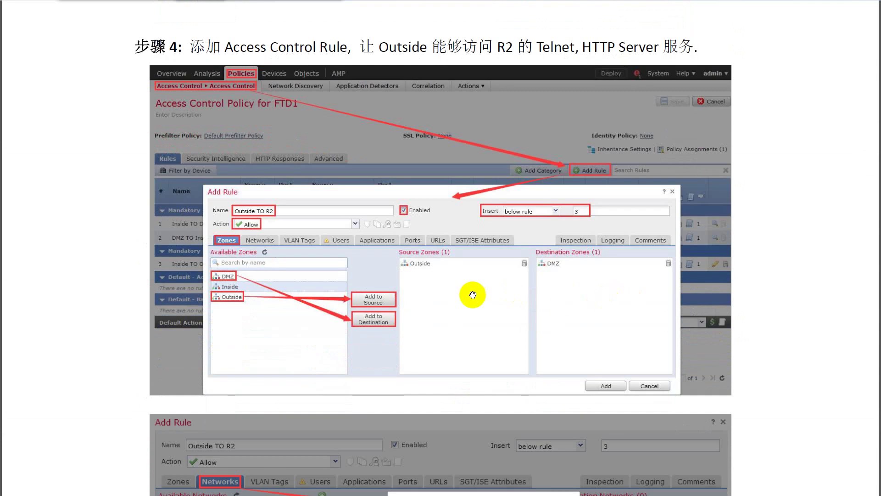
{"action": "scroll", "coordinate": [472, 294], "scroll_direction": "down", "scroll_amount": 20}
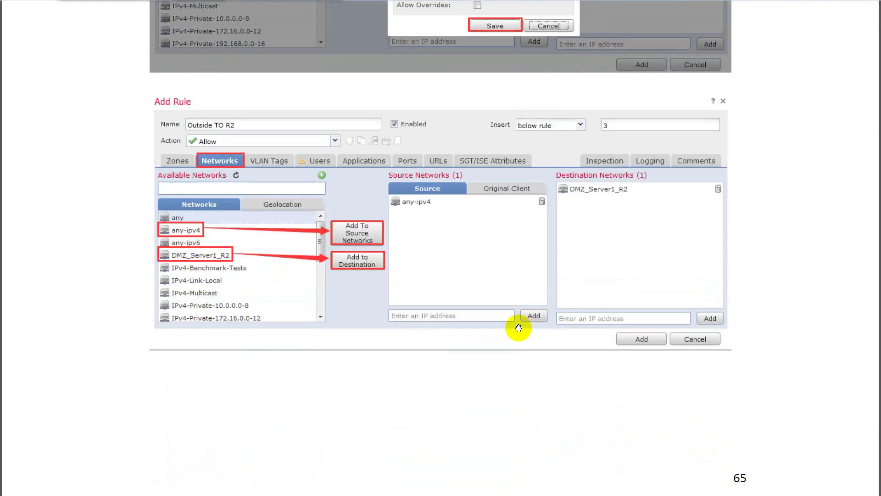
{"action": "scroll", "coordinate": [503, 308], "scroll_direction": "up", "scroll_amount": 20}
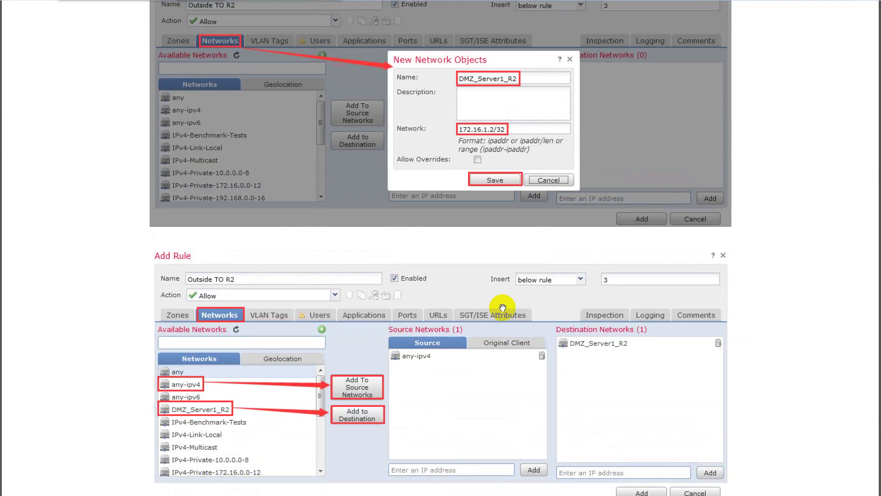
{"action": "scroll", "coordinate": [502, 307], "scroll_direction": "down", "scroll_amount": 10}
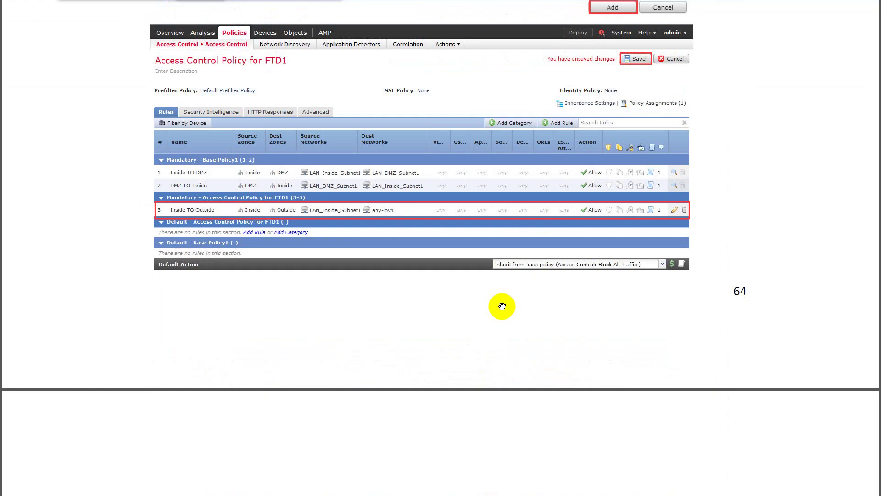
{"action": "scroll", "coordinate": [502, 303], "scroll_direction": "up", "scroll_amount": 6}
{"action": "scroll", "coordinate": [502, 300], "scroll_direction": "up", "scroll_amount": 15}
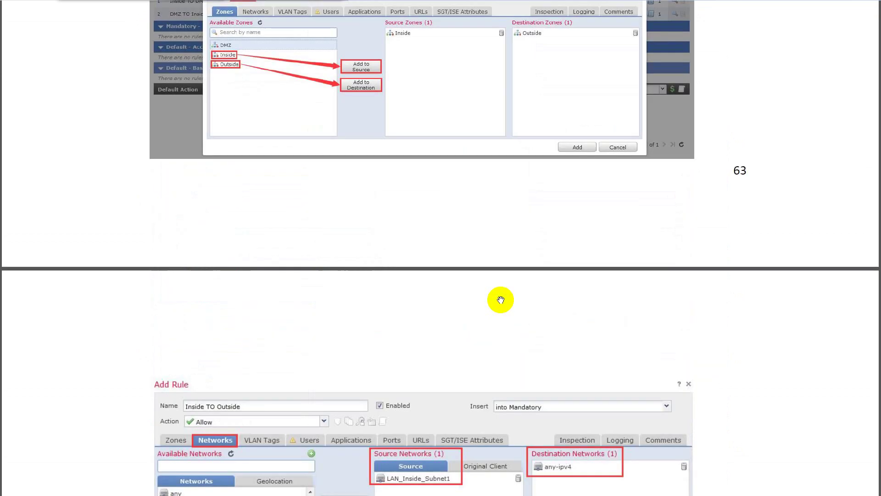
Go back to requirement 2's step 1 in the lab guide, leave full screen and review creating the FTD1 policy based on Base Policy1
{"action": "scroll", "coordinate": [501, 300], "scroll_direction": "up", "scroll_amount": 12}
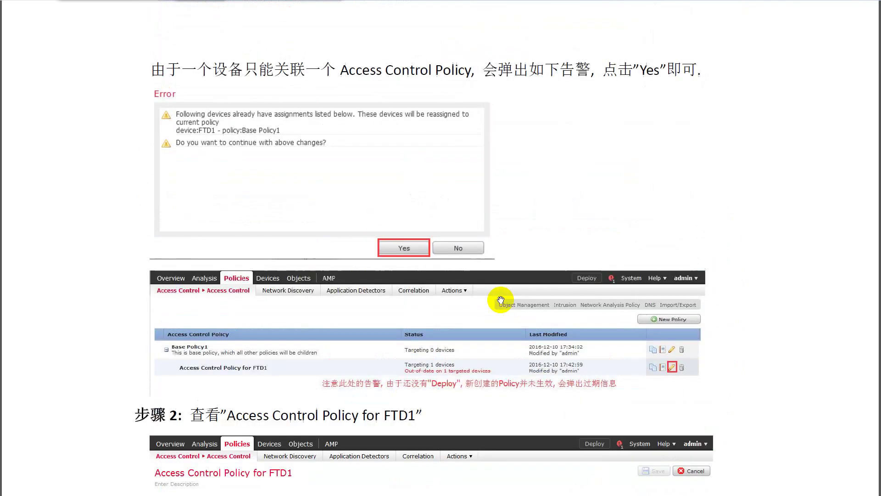
{"action": "scroll", "coordinate": [501, 300], "scroll_direction": "up", "scroll_amount": 3}
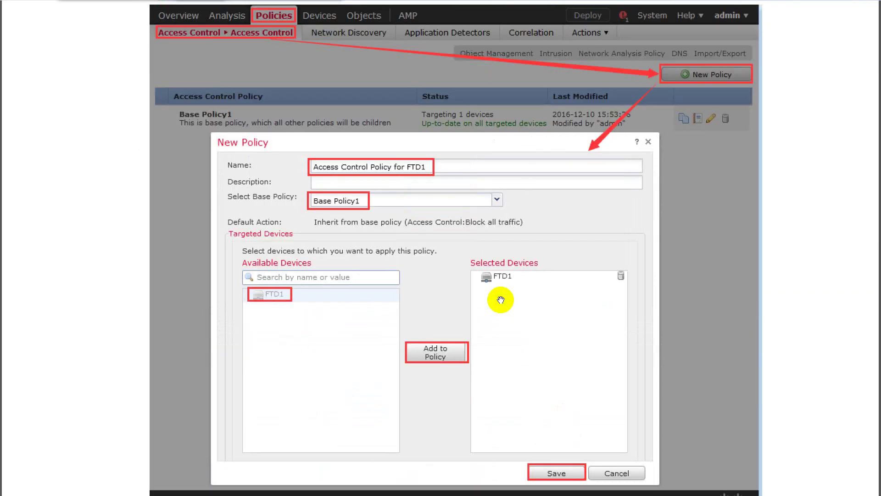
{"action": "scroll", "coordinate": [501, 300], "scroll_direction": "up", "scroll_amount": 2}
{"action": "scroll", "coordinate": [501, 299], "scroll_direction": "up", "scroll_amount": 6}
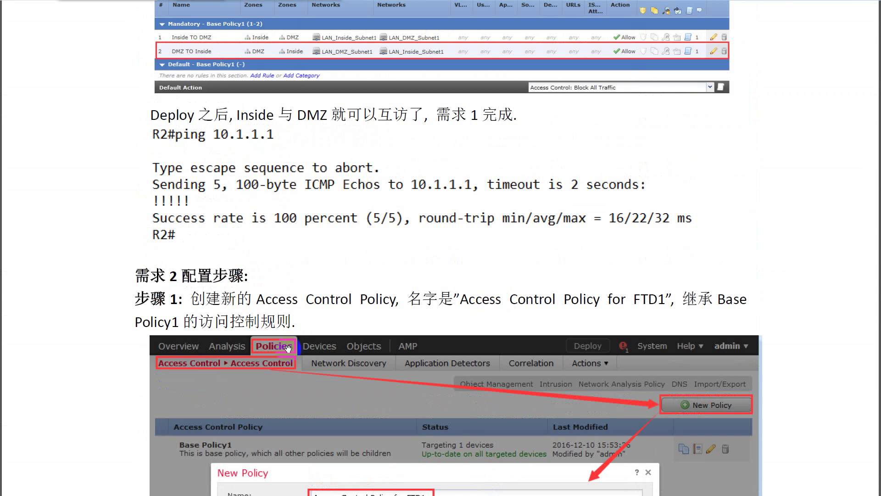
{"action": "key", "text": "Escape"}
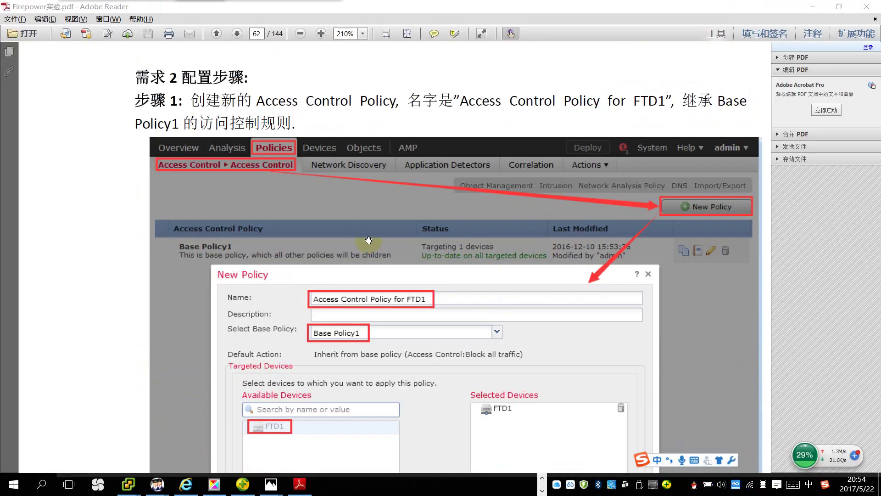
{"action": "scroll", "coordinate": [367, 236], "scroll_direction": "up", "scroll_amount": 2}
{"action": "scroll", "coordinate": [364, 219], "scroll_direction": "down", "scroll_amount": 2}
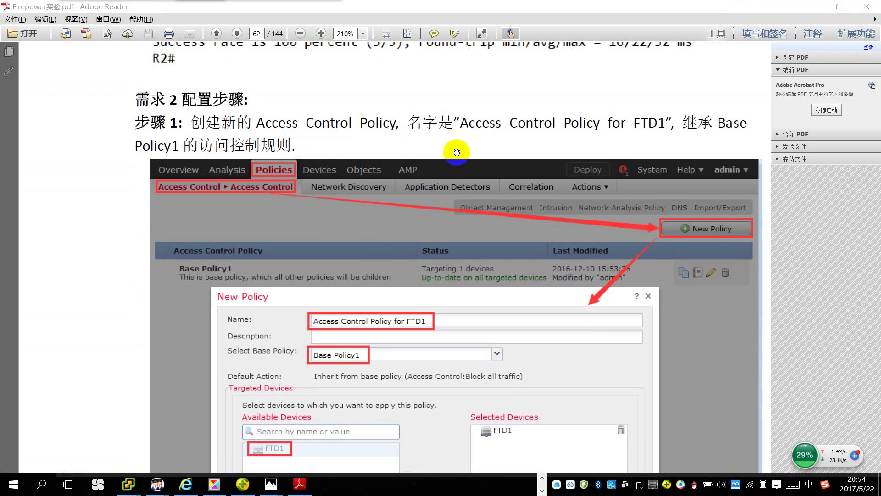
{"action": "scroll", "coordinate": [456, 152], "scroll_direction": "down", "scroll_amount": 1}
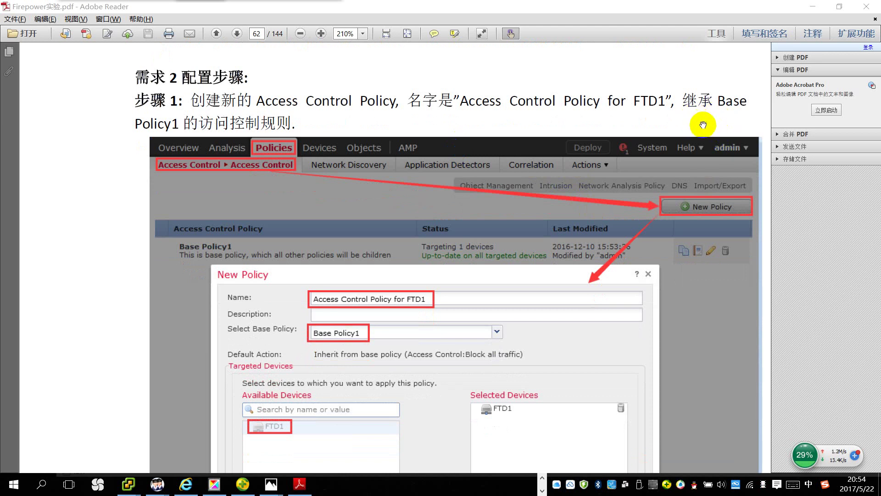
{"action": "scroll", "coordinate": [698, 123], "scroll_direction": "down", "scroll_amount": 1}
{"action": "scroll", "coordinate": [688, 147], "scroll_direction": "down", "scroll_amount": 3}
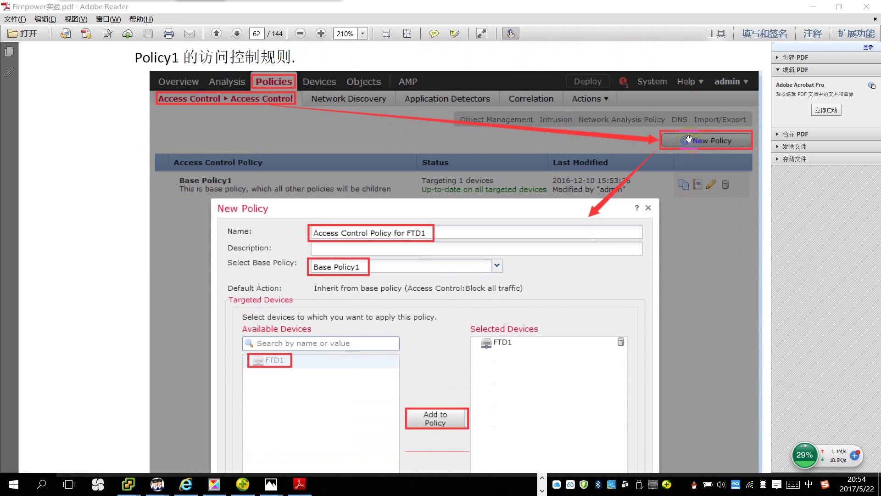
{"action": "scroll", "coordinate": [673, 165], "scroll_direction": "up", "scroll_amount": 1}
Switch to the FMC page in VMware Workstation, open and close the DMZ_TO_INSIDE rule unchanged, and dismiss the interface notifications
{"action": "key", "text": "alt+Tab"}
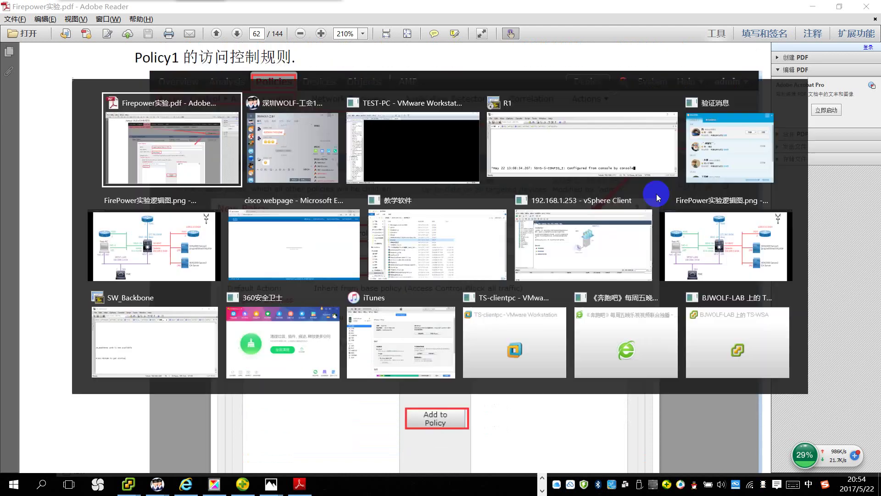
{"action": "key", "text": "alt+Tab"}
{"action": "key", "text": "alt+Tab"}
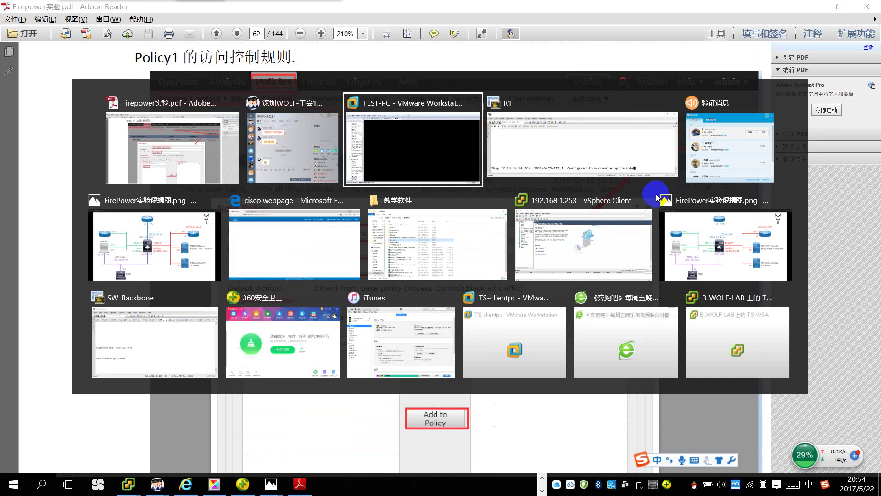
{"action": "double_click", "coordinate": [387, 260]}
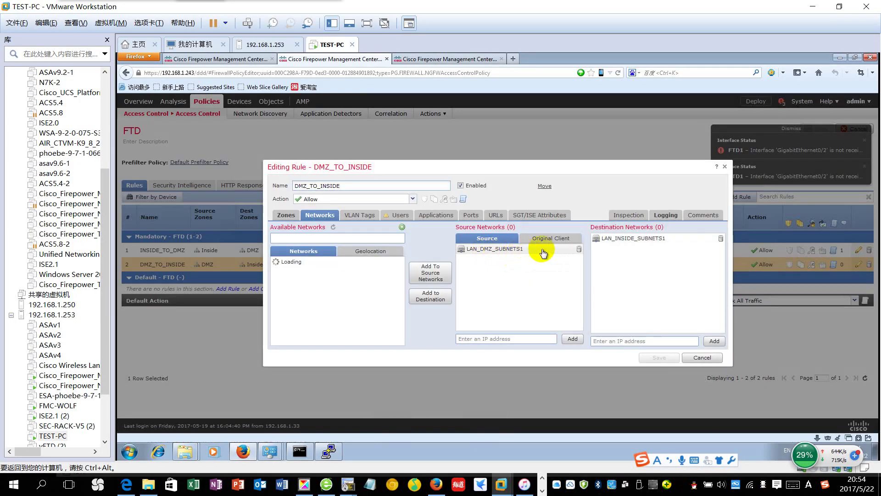
{"action": "left_click", "coordinate": [724, 168]}
{"action": "left_click", "coordinate": [794, 133]}
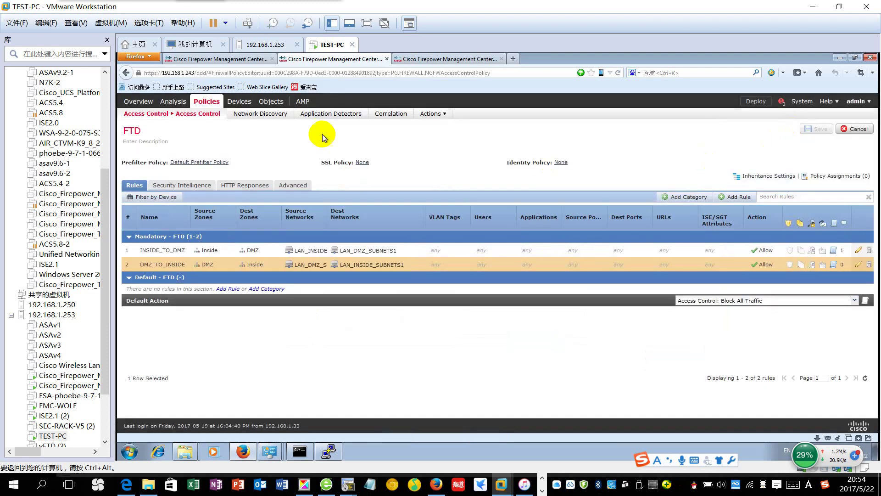
Open the FTD-2 policy from the access control policy list and expand its inherited Mandatory - FTD rules
{"action": "mouse_move", "coordinate": [186, 114]}
{"action": "left_click", "coordinate": [152, 131]}
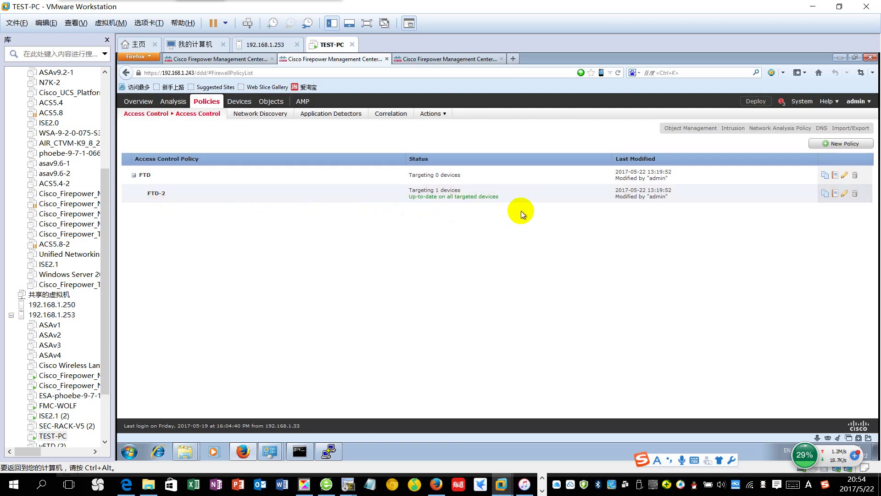
{"action": "left_click", "coordinate": [845, 195]}
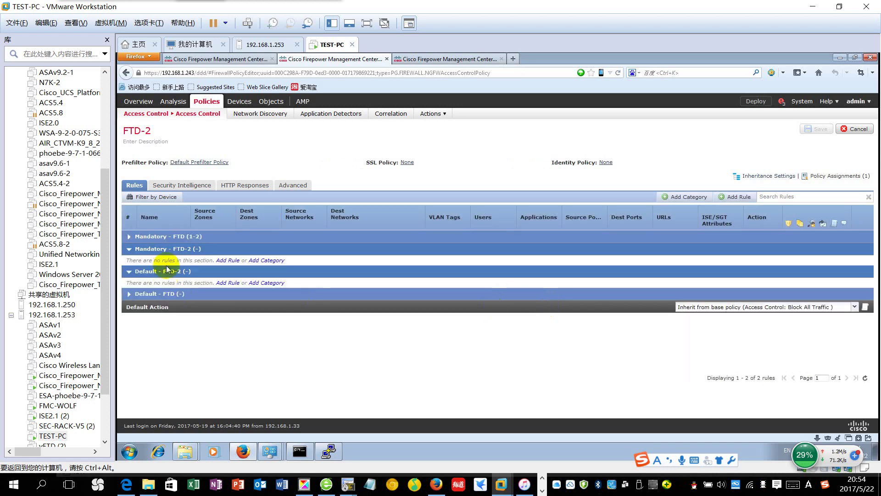
{"action": "left_click", "coordinate": [129, 236]}
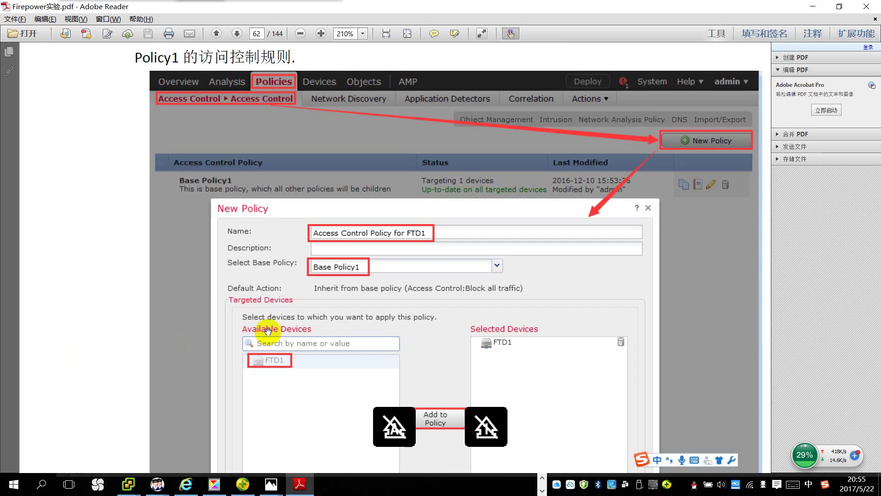
Return to the Firepower实验.pdf guide and skim the device reassignment warning, the inherited policy view and the Inside TO Outside rule dialogs
{"action": "scroll", "coordinate": [403, 262], "scroll_direction": "down", "scroll_amount": 12}
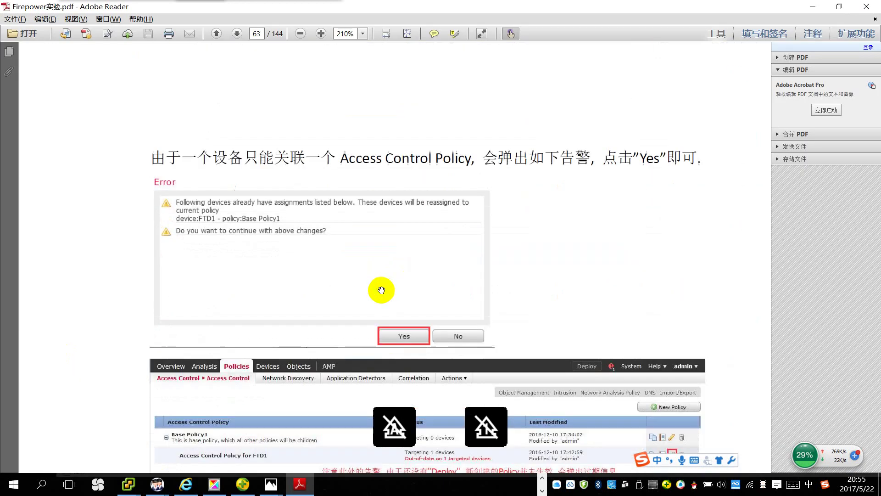
{"action": "scroll", "coordinate": [382, 290], "scroll_direction": "down", "scroll_amount": 8}
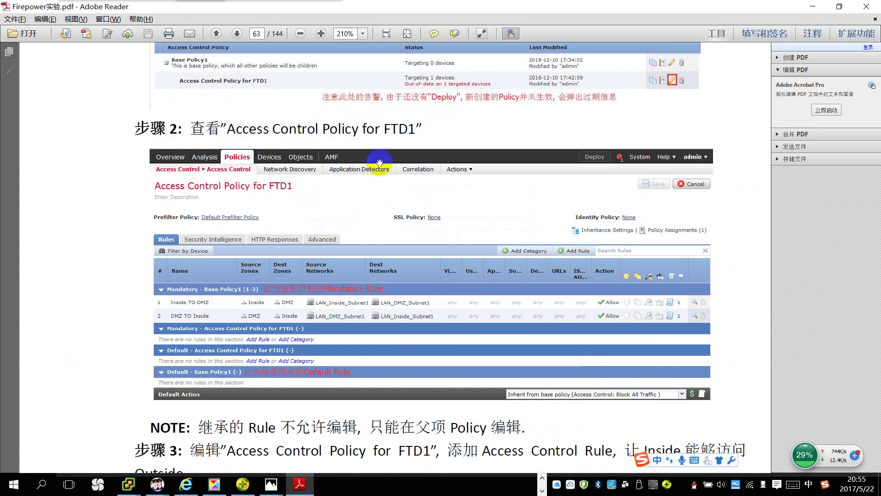
{"action": "scroll", "coordinate": [383, 153], "scroll_direction": "down", "scroll_amount": 5}
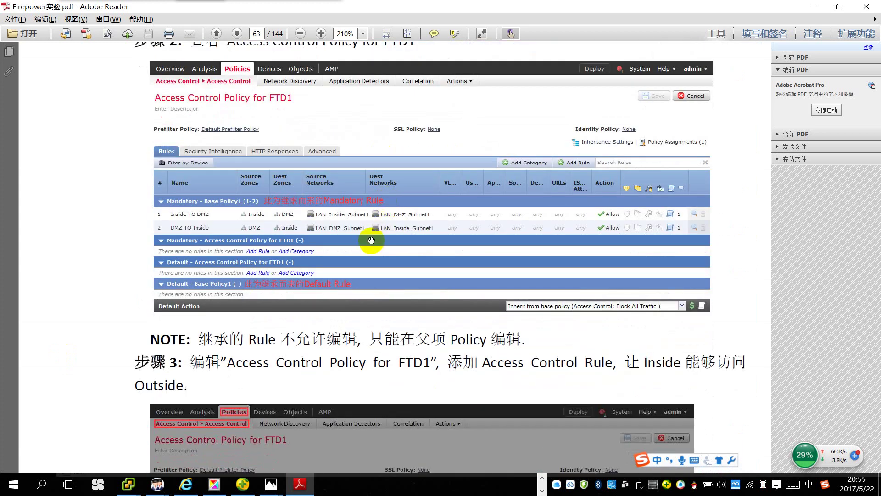
{"action": "scroll", "coordinate": [358, 250], "scroll_direction": "down", "scroll_amount": 4}
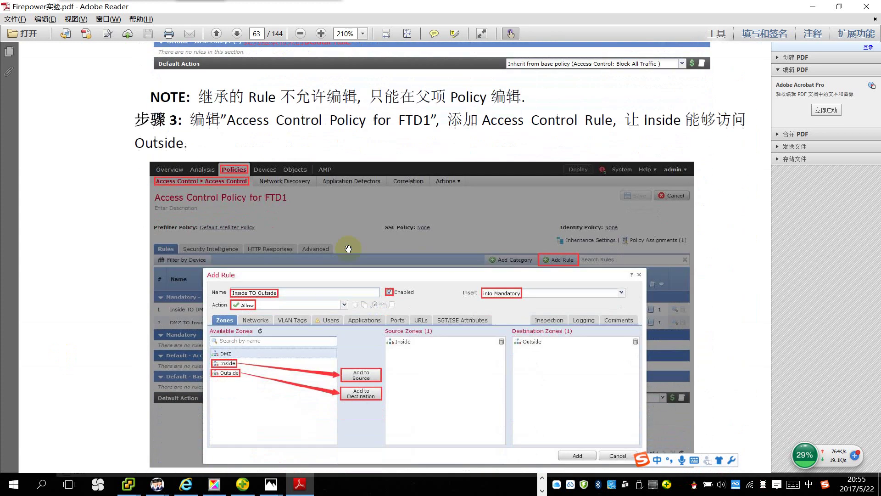
{"action": "scroll", "coordinate": [404, 295], "scroll_direction": "down", "scroll_amount": 3}
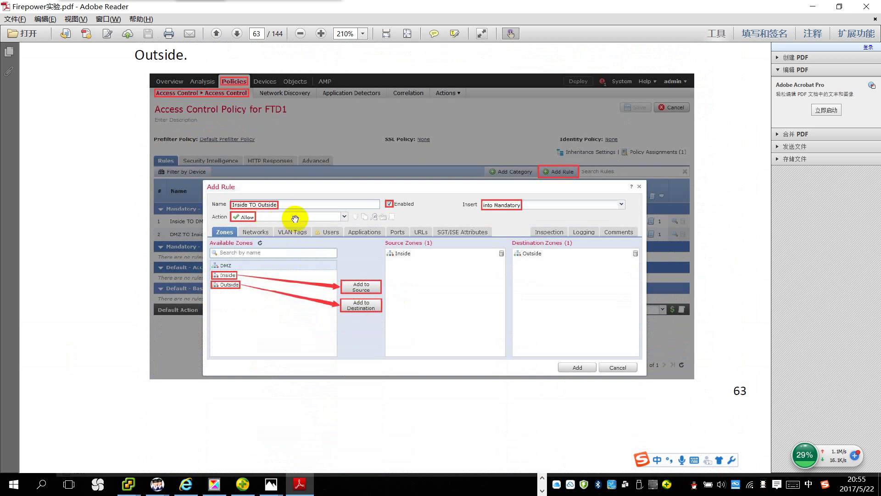
{"action": "scroll", "coordinate": [296, 219], "scroll_direction": "down", "scroll_amount": 20}
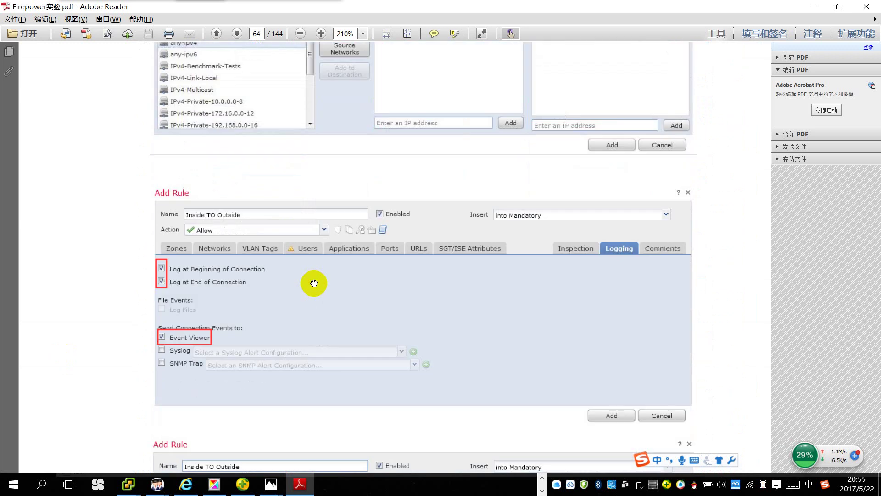
{"action": "scroll", "coordinate": [314, 283], "scroll_direction": "up", "scroll_amount": 20}
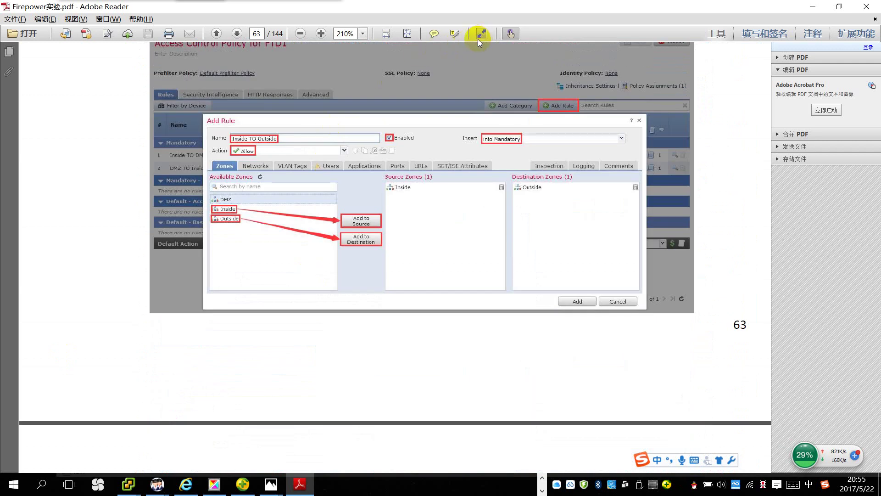
Show the guide in full screen and examine the inherited rules, then the Inside TO Outside rule's zones and networks
{"action": "left_click", "coordinate": [481, 35]}
{"action": "scroll", "coordinate": [419, 206], "scroll_direction": "up", "scroll_amount": 5}
{"action": "scroll", "coordinate": [404, 211], "scroll_direction": "up", "scroll_amount": 3}
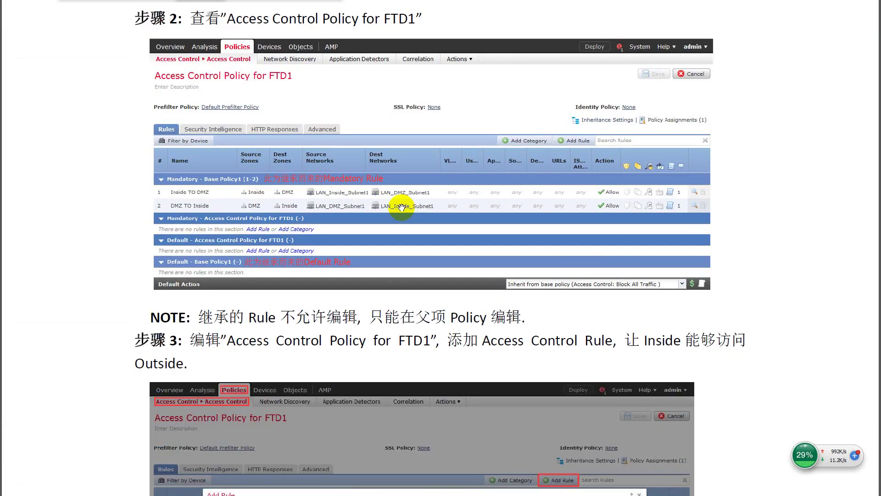
{"action": "scroll", "coordinate": [394, 221], "scroll_direction": "down", "scroll_amount": 5}
{"action": "scroll", "coordinate": [501, 203], "scroll_direction": "down", "scroll_amount": 2}
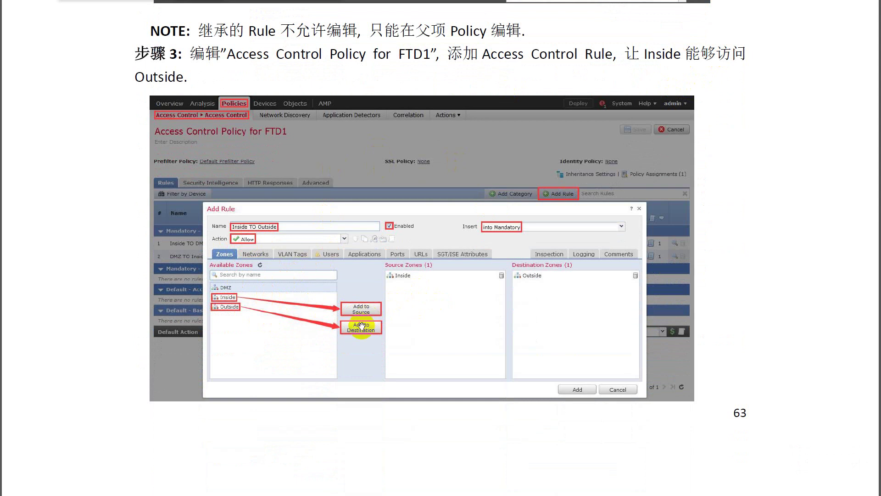
{"action": "scroll", "coordinate": [434, 306], "scroll_direction": "down", "scroll_amount": 8}
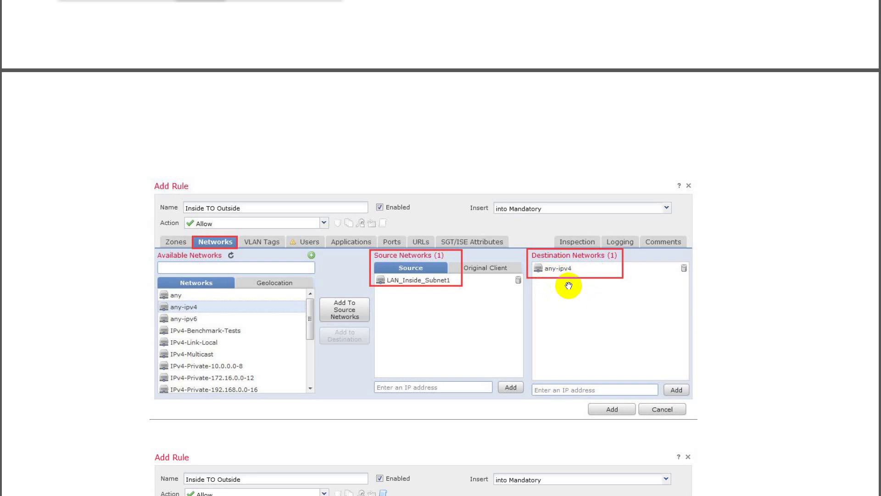
{"action": "scroll", "coordinate": [473, 282], "scroll_direction": "down", "scroll_amount": 1}
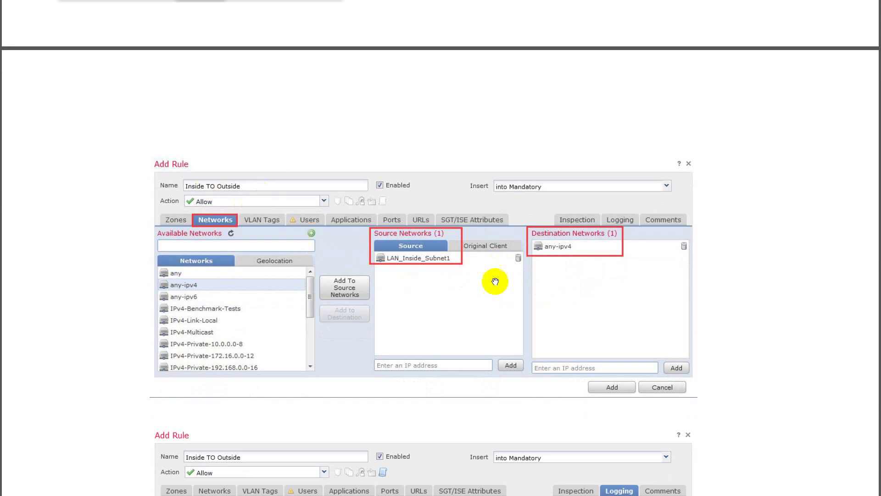
Examine the Inside TO Outside rule's logging options, its comment and the resulting rule table in the guide
{"action": "scroll", "coordinate": [568, 265], "scroll_direction": "down", "scroll_amount": 15}
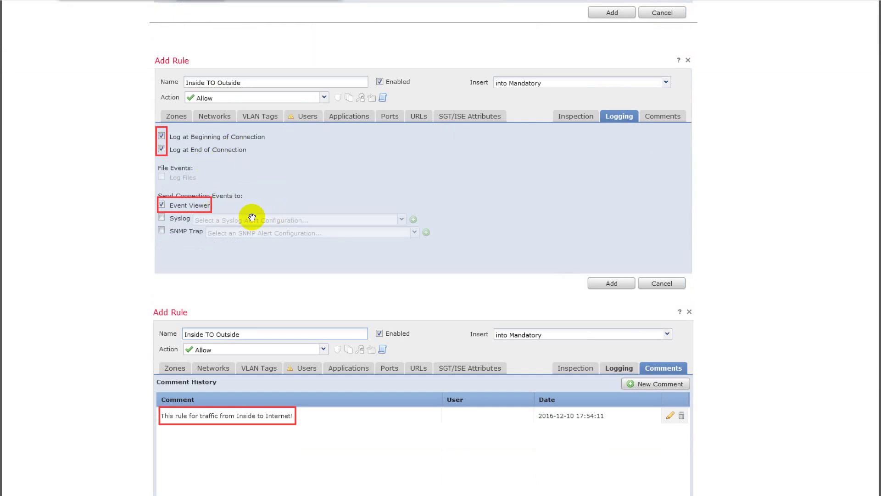
{"action": "scroll", "coordinate": [252, 218], "scroll_direction": "down", "scroll_amount": 4}
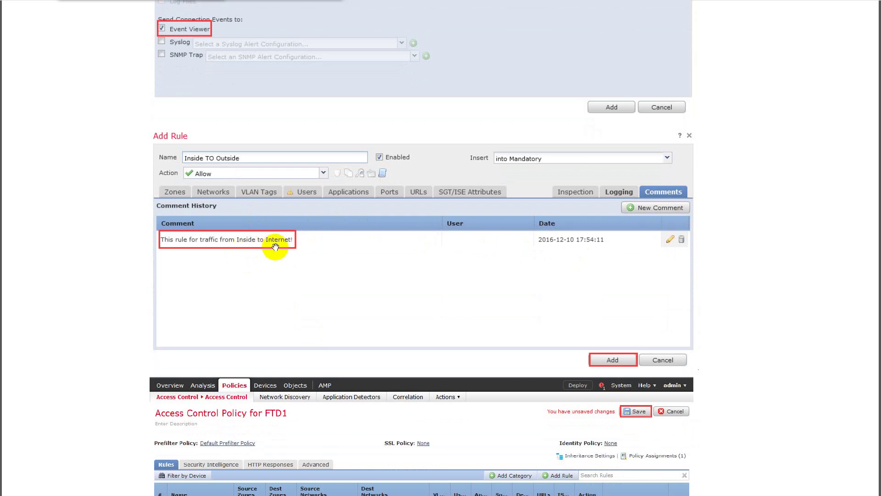
{"action": "scroll", "coordinate": [427, 256], "scroll_direction": "down", "scroll_amount": 4}
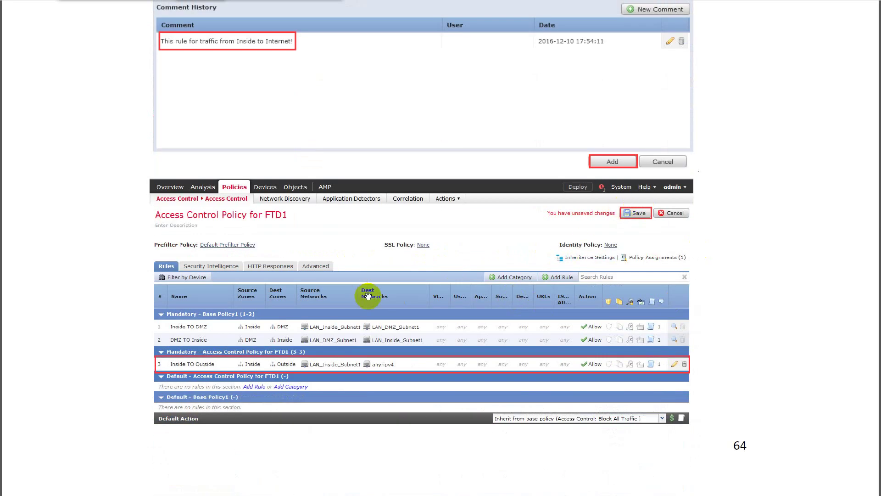
{"action": "scroll", "coordinate": [382, 301], "scroll_direction": "down", "scroll_amount": 1}
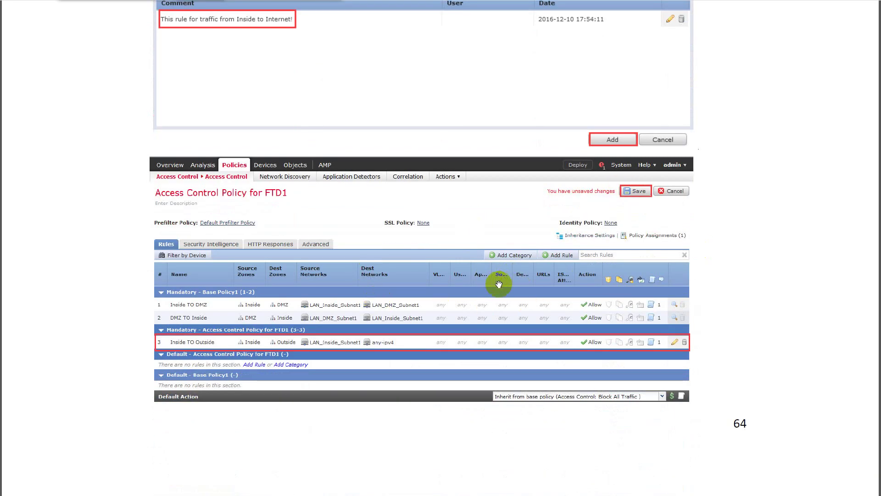
{"action": "scroll", "coordinate": [500, 285], "scroll_direction": "down", "scroll_amount": 1}
{"action": "scroll", "coordinate": [500, 285], "scroll_direction": "down", "scroll_amount": 5}
{"action": "scroll", "coordinate": [500, 285], "scroll_direction": "up", "scroll_amount": 2}
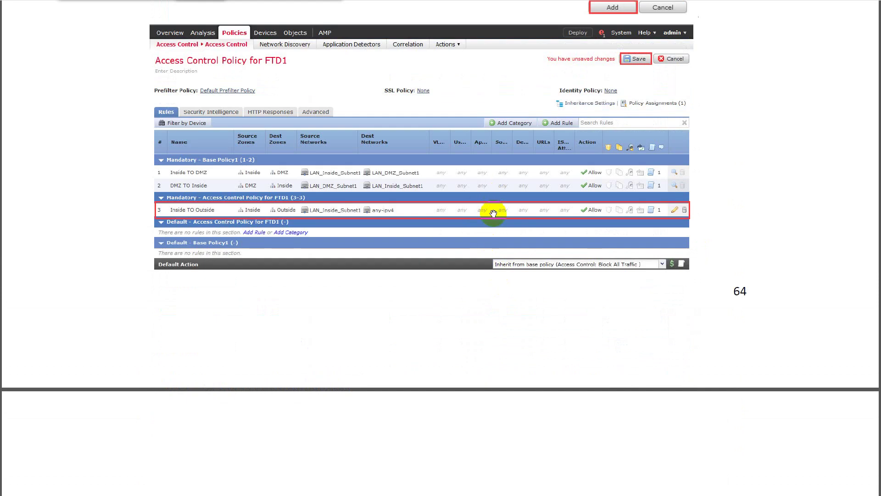
Examine step 4 on the Outside TO R2 rule for Telnet and HTTP access, including its zones and the DMZ_Server1_R2 network object
{"action": "scroll", "coordinate": [494, 213], "scroll_direction": "down", "scroll_amount": 10}
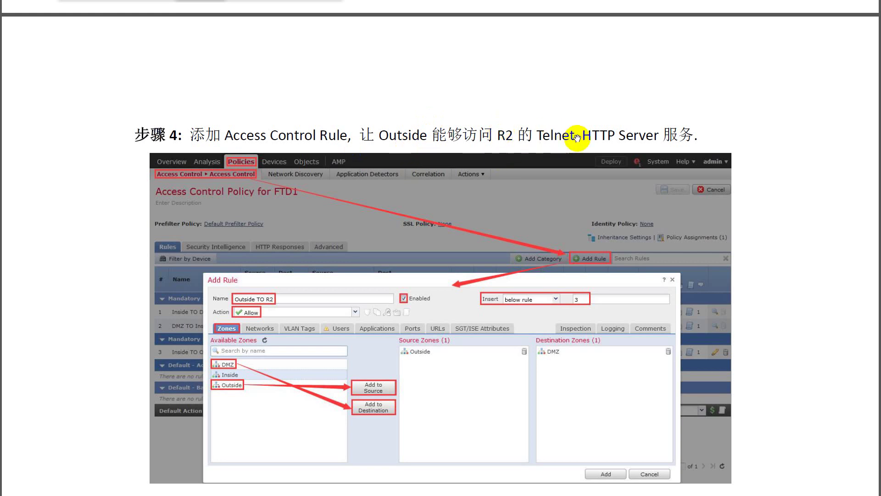
{"action": "left_click", "coordinate": [646, 144]}
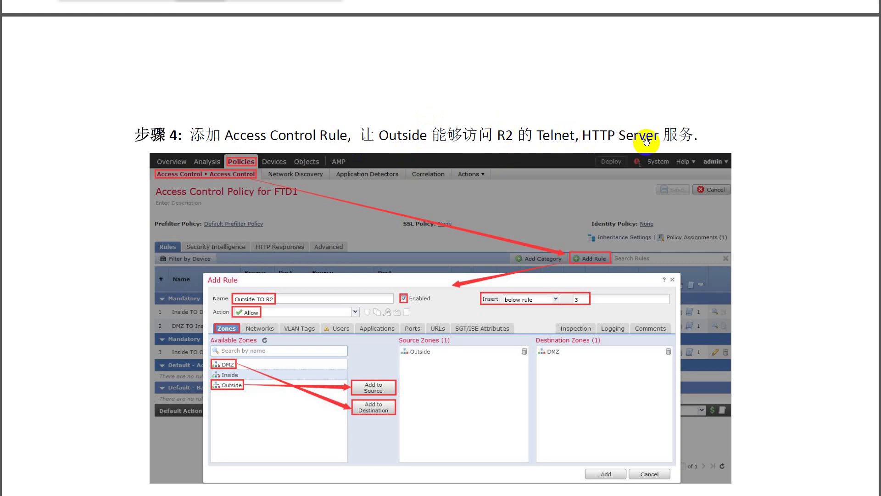
{"action": "scroll", "coordinate": [652, 156], "scroll_direction": "down", "scroll_amount": 3}
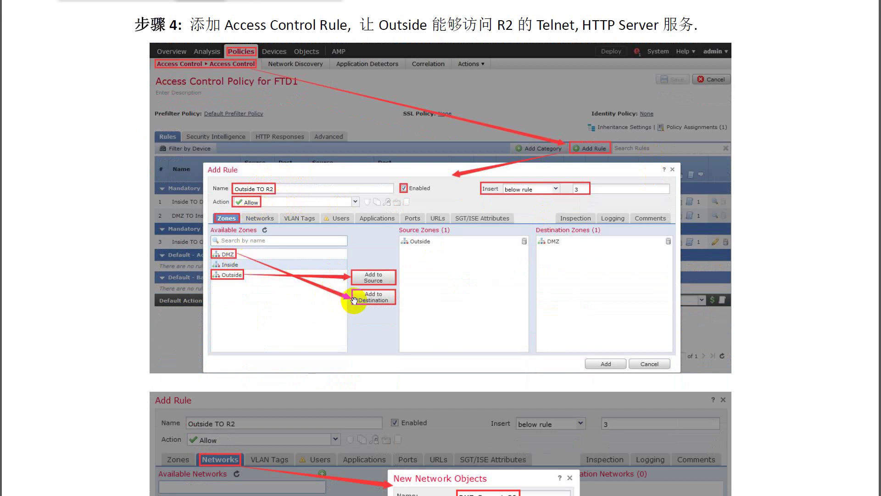
{"action": "scroll", "coordinate": [403, 288], "scroll_direction": "down", "scroll_amount": 3}
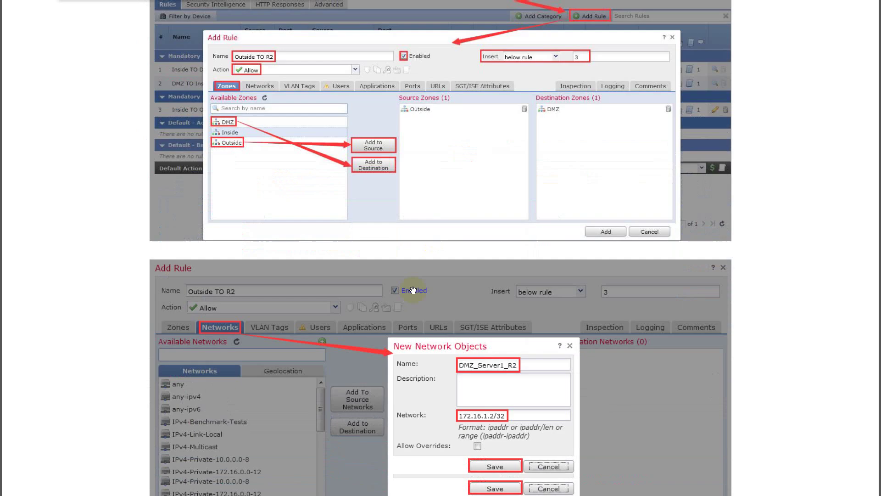
{"action": "scroll", "coordinate": [518, 318], "scroll_direction": "up", "scroll_amount": 7}
{"action": "scroll", "coordinate": [600, 328], "scroll_direction": "up", "scroll_amount": 2}
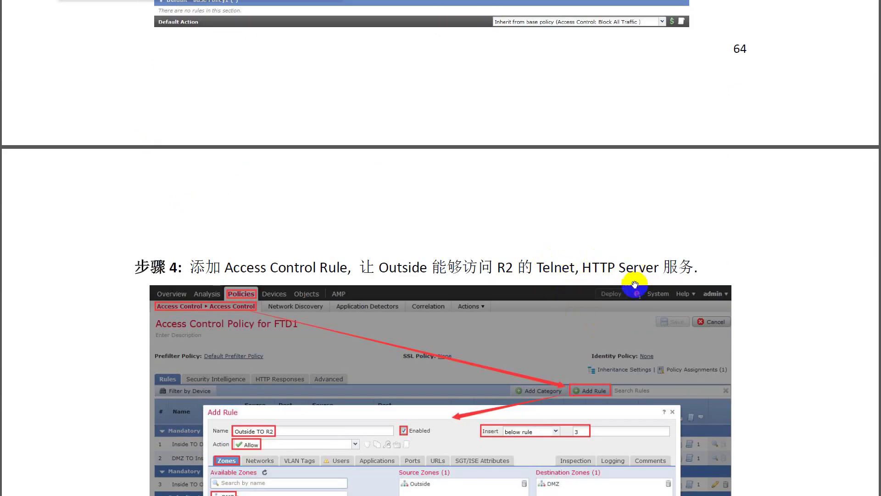
Examine the Outside TO R2 rule's network and port conditions in the guide, including the HTTP and TELNET destination ports
{"action": "scroll", "coordinate": [635, 285], "scroll_direction": "down", "scroll_amount": 15}
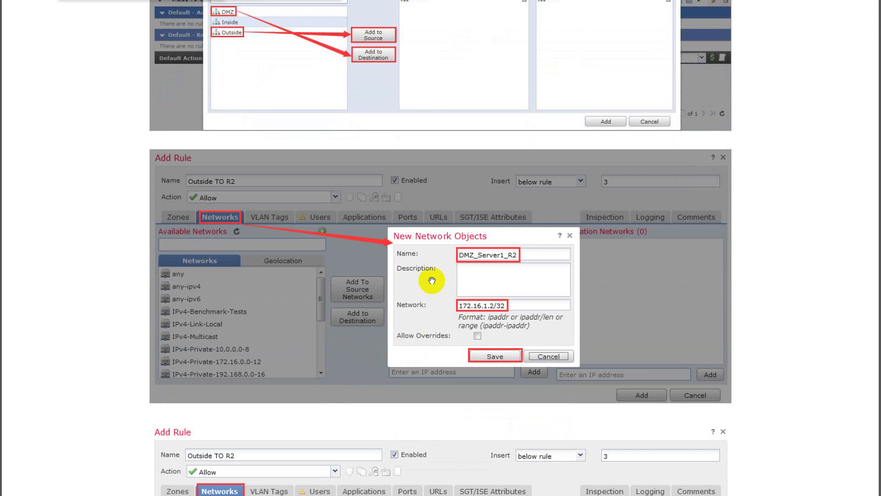
{"action": "scroll", "coordinate": [464, 294], "scroll_direction": "down", "scroll_amount": 15}
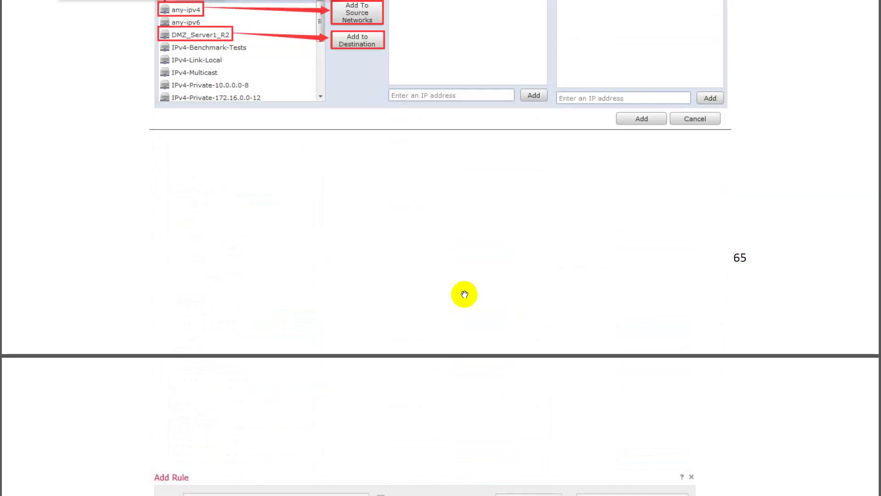
{"action": "scroll", "coordinate": [465, 294], "scroll_direction": "down", "scroll_amount": 10}
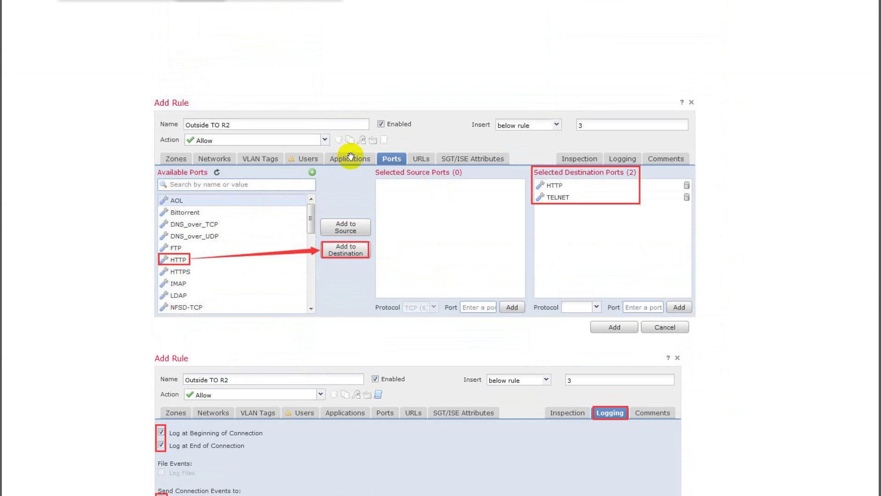
Mark the Applications and Ports conditions with circles and arrows, write a circled "licence" note above the guide's rule dialog, and clear the markup
{"action": "mouse_move", "coordinate": [357, 148]}
{"action": "left_mouse_down"}
{"action": "mouse_move", "coordinate": [338, 147]}
{"action": "mouse_move", "coordinate": [370, 169]}
{"action": "mouse_move", "coordinate": [354, 146]}
{"action": "left_mouse_up"}
{"action": "mouse_move", "coordinate": [509, 66]}
{"action": "left_mouse_down"}
{"action": "mouse_move", "coordinate": [381, 153]}
{"action": "mouse_move", "coordinate": [381, 163]}
{"action": "mouse_move", "coordinate": [409, 158]}
{"action": "left_mouse_up"}
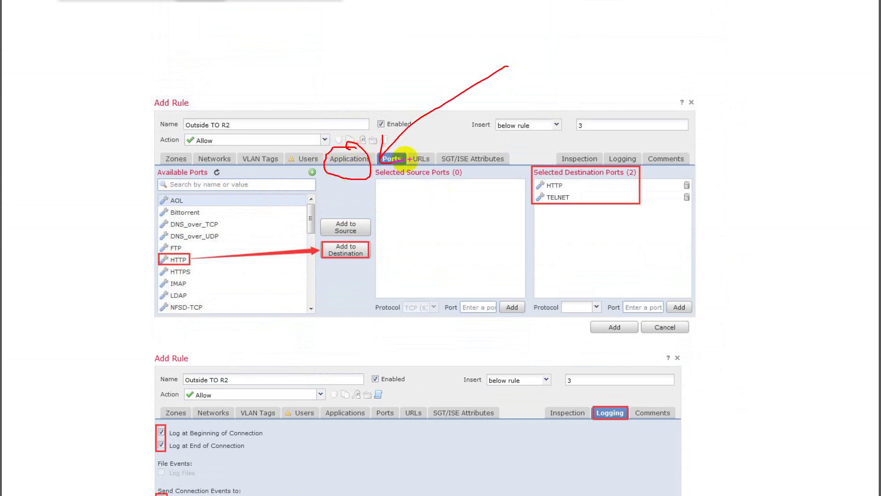
{"action": "mouse_move", "coordinate": [577, 39]}
{"action": "left_mouse_down"}
{"action": "mouse_move", "coordinate": [565, 75]}
{"action": "mouse_move", "coordinate": [589, 62]}
{"action": "mouse_move", "coordinate": [616, 65]}
{"action": "mouse_move", "coordinate": [638, 83]}
{"action": "mouse_move", "coordinate": [661, 79]}
{"action": "mouse_move", "coordinate": [715, 109]}
{"action": "left_mouse_up"}
{"action": "mouse_move", "coordinate": [565, 98]}
{"action": "left_mouse_down"}
{"action": "mouse_move", "coordinate": [732, 89]}
{"action": "mouse_move", "coordinate": [533, 98]}
{"action": "mouse_move", "coordinate": [556, 99]}
{"action": "left_mouse_up"}
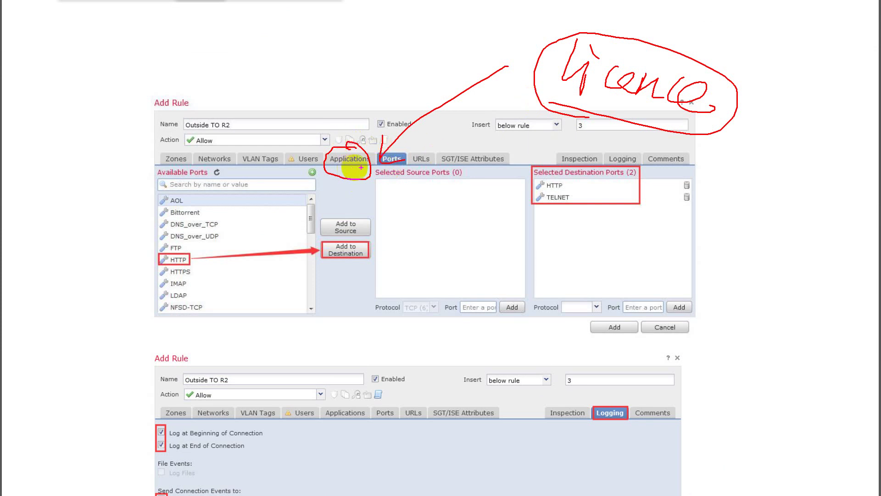
{"action": "mouse_move", "coordinate": [361, 168]}
{"action": "left_mouse_down"}
{"action": "mouse_move", "coordinate": [414, 170]}
{"action": "mouse_move", "coordinate": [374, 160]}
{"action": "mouse_move", "coordinate": [394, 143]}
{"action": "mouse_move", "coordinate": [407, 145]}
{"action": "left_mouse_up"}
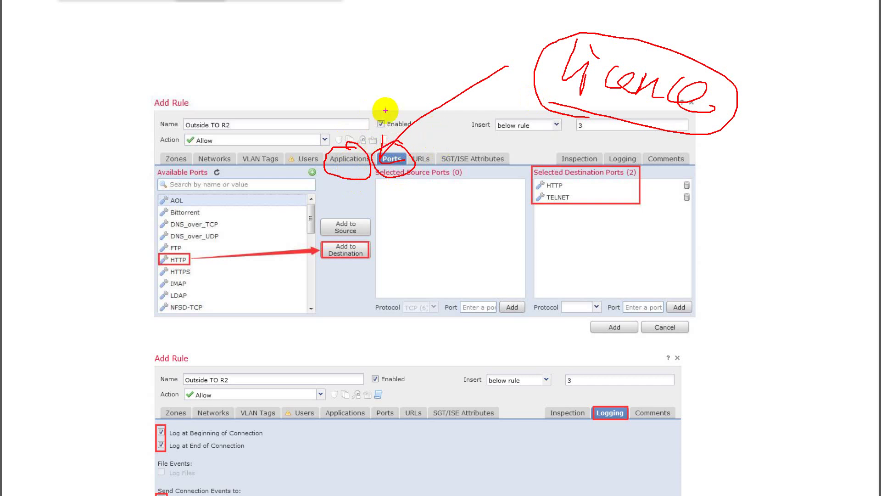
{"action": "mouse_move", "coordinate": [468, 41]}
{"action": "left_mouse_down"}
{"action": "mouse_move", "coordinate": [368, 133]}
{"action": "mouse_move", "coordinate": [365, 143]}
{"action": "mouse_move", "coordinate": [405, 136]}
{"action": "mouse_move", "coordinate": [402, 152]}
{"action": "mouse_move", "coordinate": [384, 161]}
{"action": "left_mouse_up"}
{"action": "mouse_move", "coordinate": [585, 115]}
{"action": "left_mouse_down"}
{"action": "mouse_move", "coordinate": [598, 116]}
{"action": "mouse_move", "coordinate": [559, 97]}
{"action": "mouse_move", "coordinate": [646, 117]}
{"action": "left_mouse_up"}
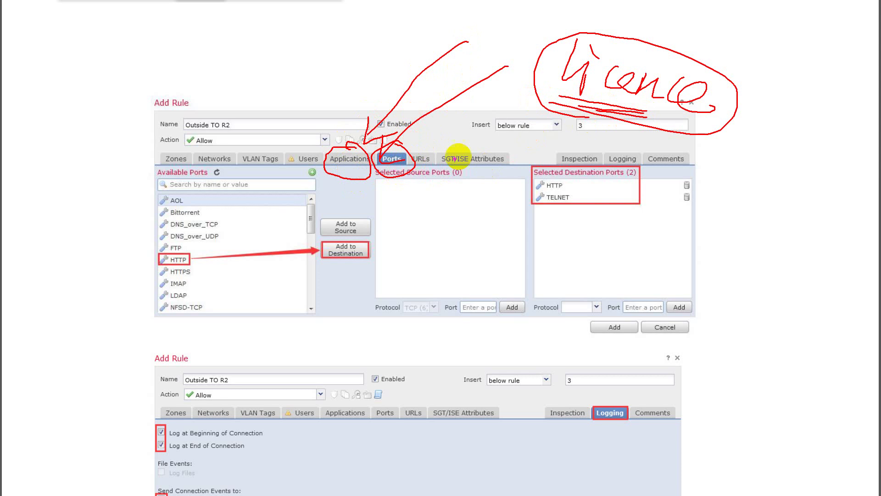
{"action": "mouse_move", "coordinate": [401, 149]}
{"action": "left_mouse_down"}
{"action": "mouse_move", "coordinate": [409, 162]}
{"action": "mouse_move", "coordinate": [391, 161]}
{"action": "left_mouse_up"}
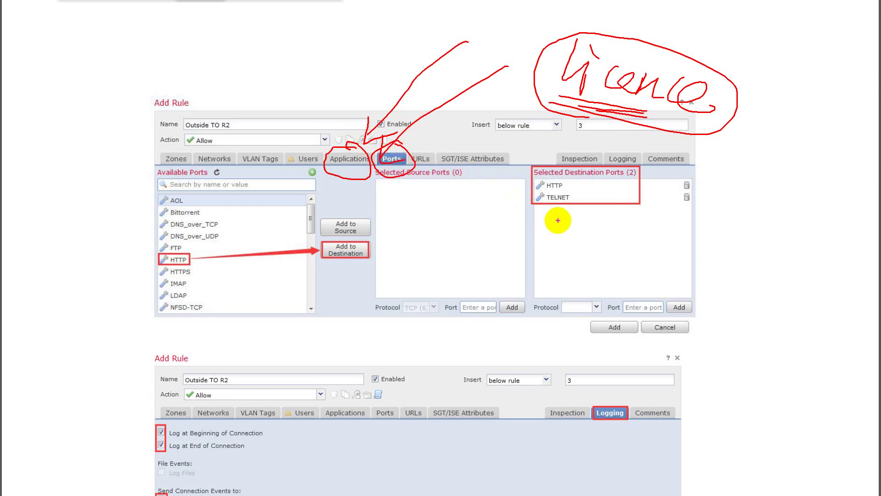
{"action": "key", "text": "Escape"}
Examine the Outside TO R2 rule's logging options, its comment and the resulting FTD1 rule table in the guide
{"action": "scroll", "coordinate": [360, 167], "scroll_direction": "down", "scroll_amount": 3}
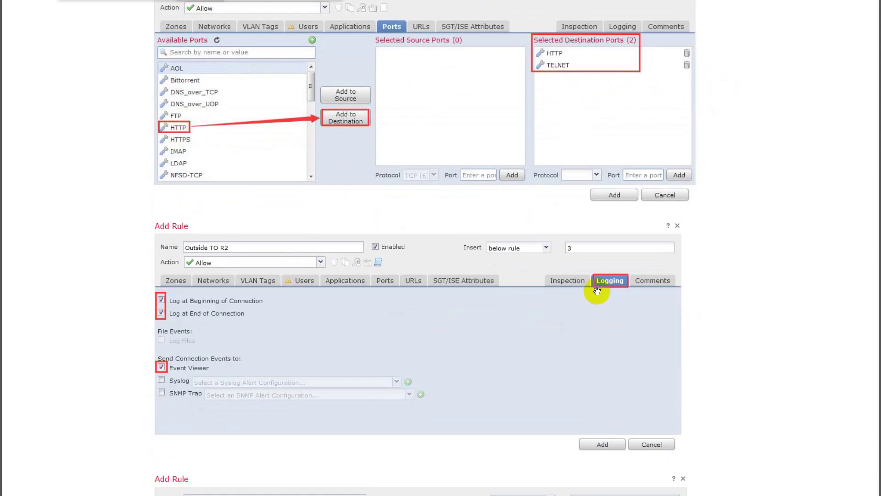
{"action": "scroll", "coordinate": [395, 273], "scroll_direction": "down", "scroll_amount": 7}
{"action": "scroll", "coordinate": [323, 308], "scroll_direction": "down", "scroll_amount": 1}
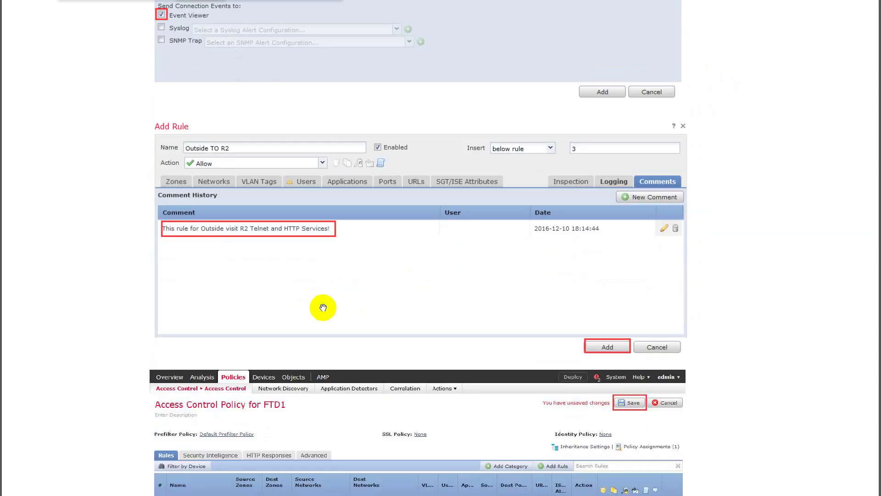
{"action": "scroll", "coordinate": [324, 307], "scroll_direction": "down", "scroll_amount": 6}
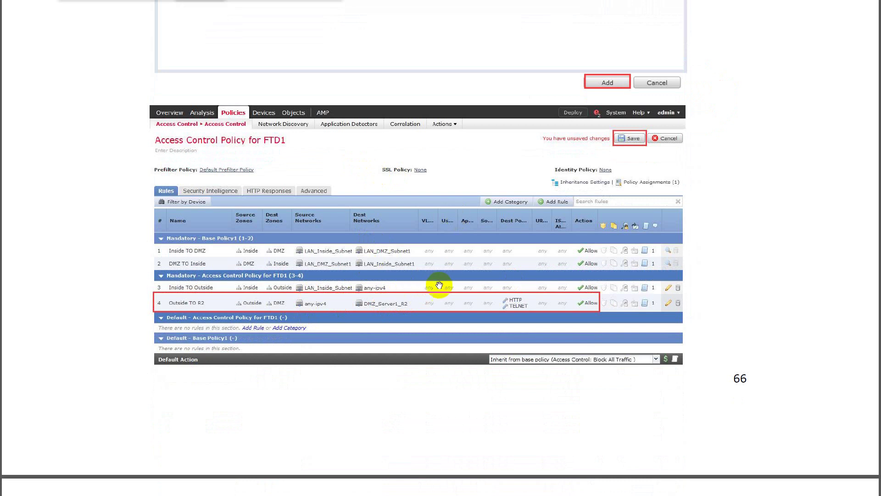
Switch to the FMC in the TEST-PC virtual machine and start a new rule named INSIDE_TO_OUTSIDE in the FTD-2 policy
{"action": "key", "text": "alt+Tab"}
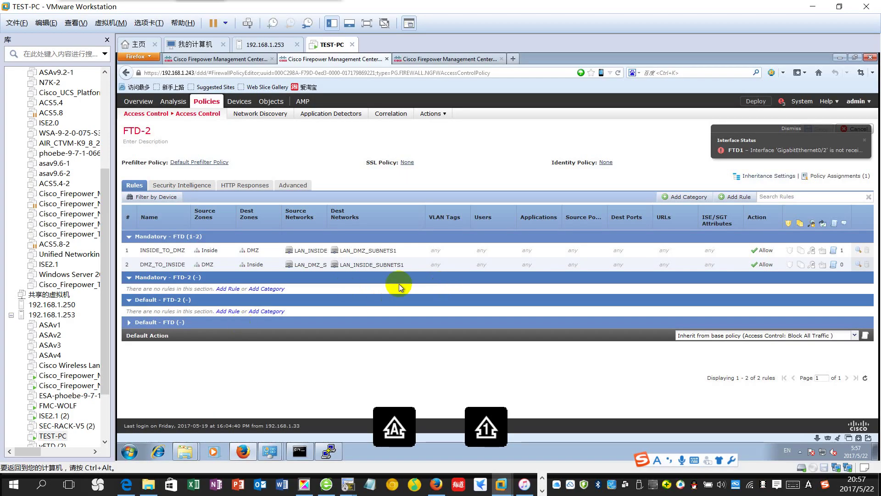
{"action": "left_click", "coordinate": [148, 133]}
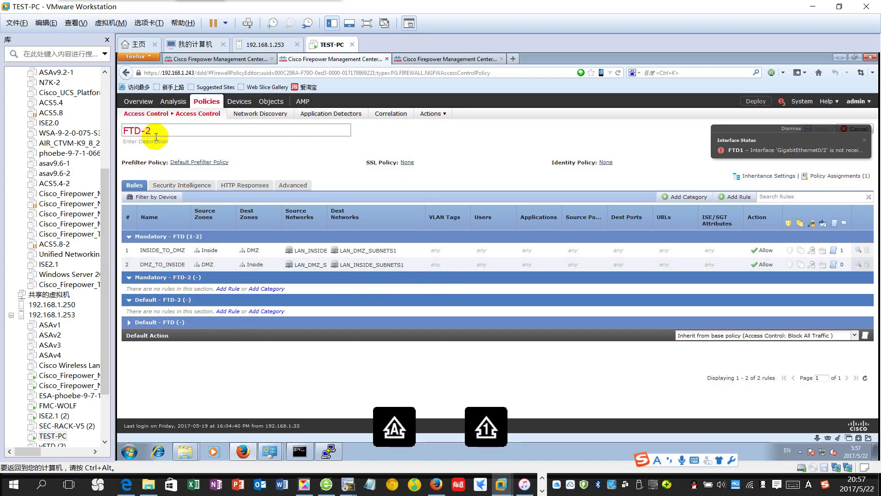
{"action": "left_click", "coordinate": [723, 202]}
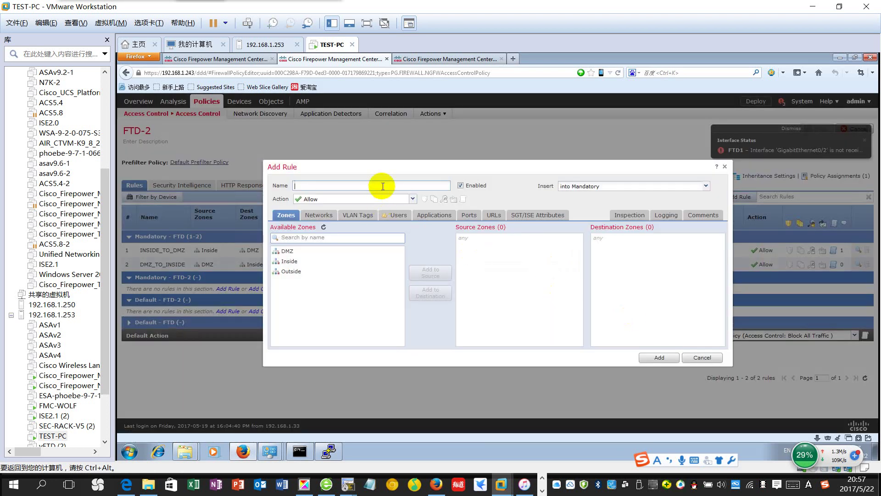
{"action": "key", "text": "shift"}
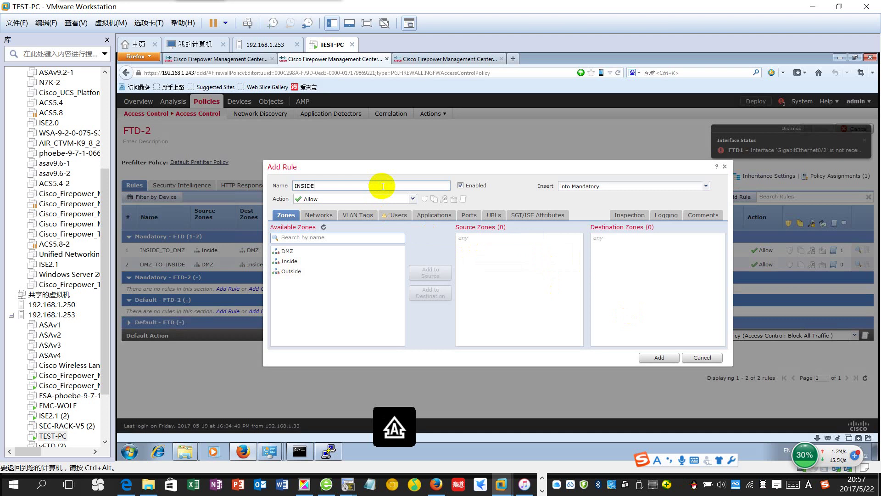
{"action": "type", "text": "INSIDE_TO"}
{"action": "key", "text": "ctrl+minus"}
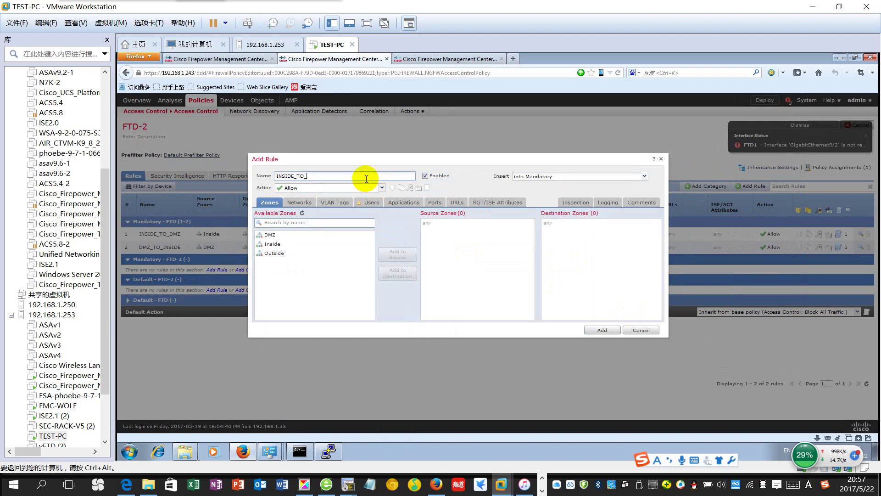
{"action": "type", "text": "_OUTSIDE"}
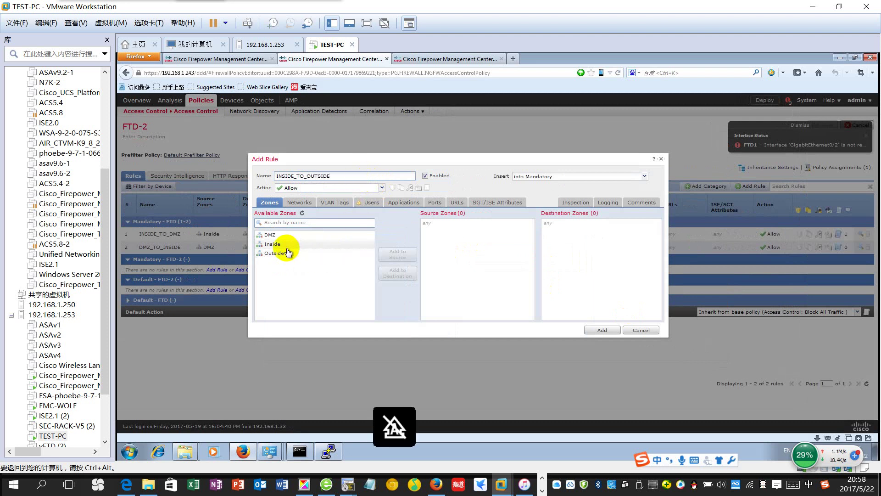
Set the INSIDE_TO_OUTSIDE rule's source zone to Inside and its destination zone to Outside
{"action": "left_click", "coordinate": [274, 244]}
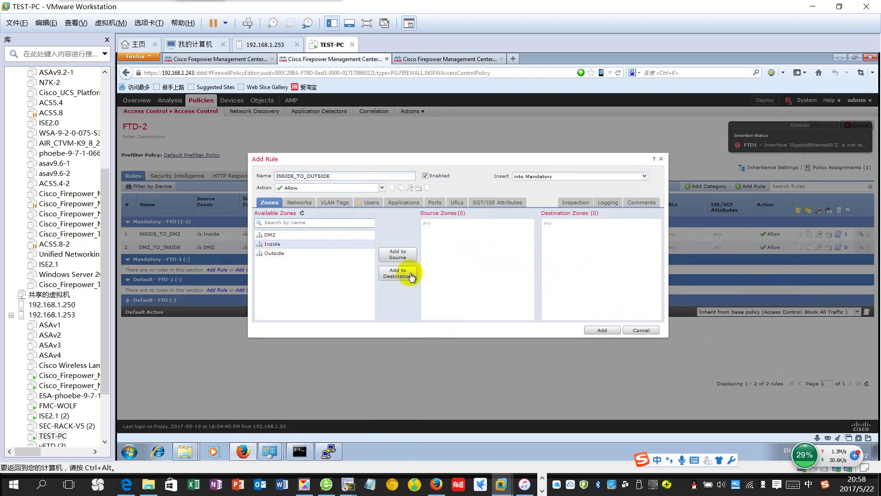
{"action": "left_click", "coordinate": [394, 255]}
{"action": "left_click", "coordinate": [276, 253]}
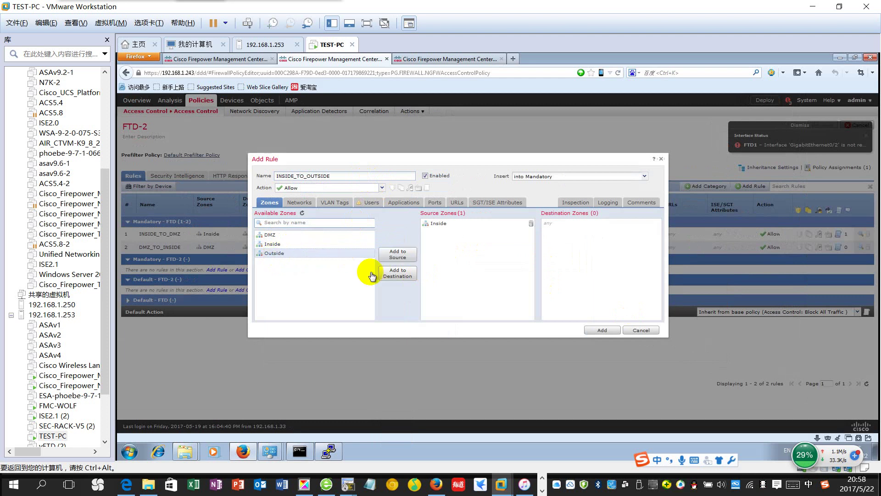
{"action": "left_click", "coordinate": [398, 273]}
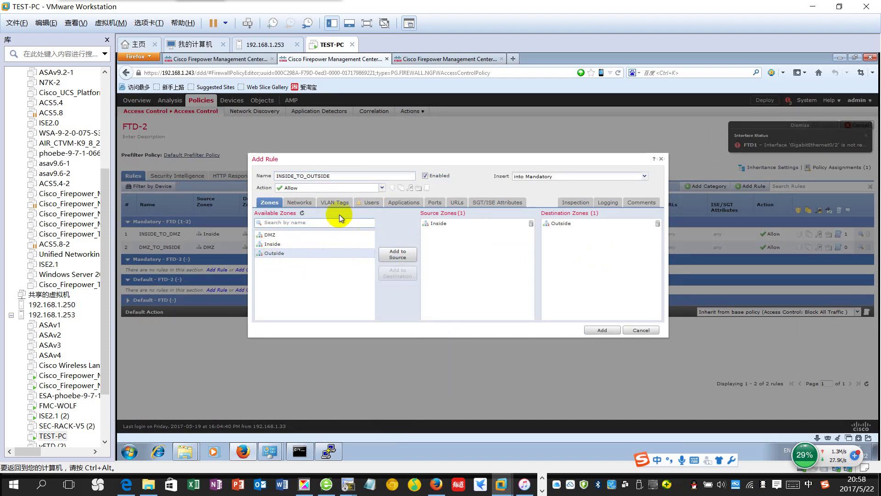
Set the rule's source network to LAN_INSIDE_SUBNETS1 and its destination network to any-ipv4
{"action": "left_click", "coordinate": [299, 203]}
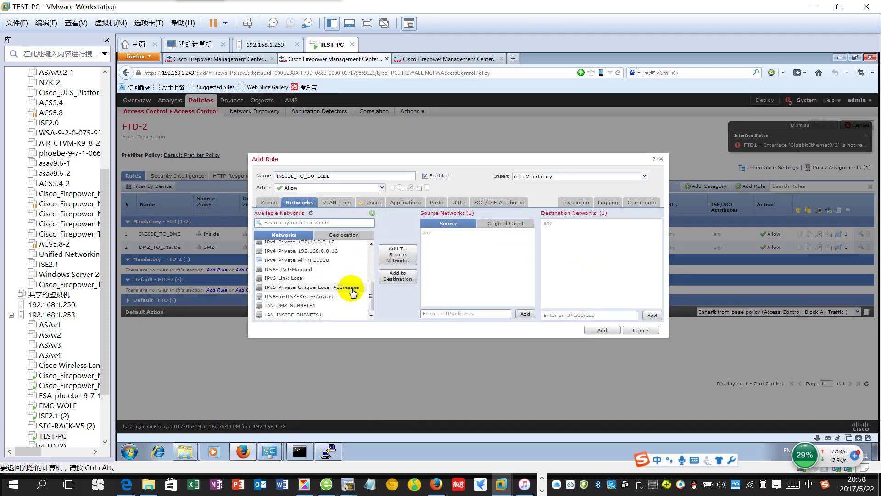
{"action": "scroll", "coordinate": [321, 308], "scroll_direction": "down", "scroll_amount": 1}
{"action": "left_click", "coordinate": [316, 315]}
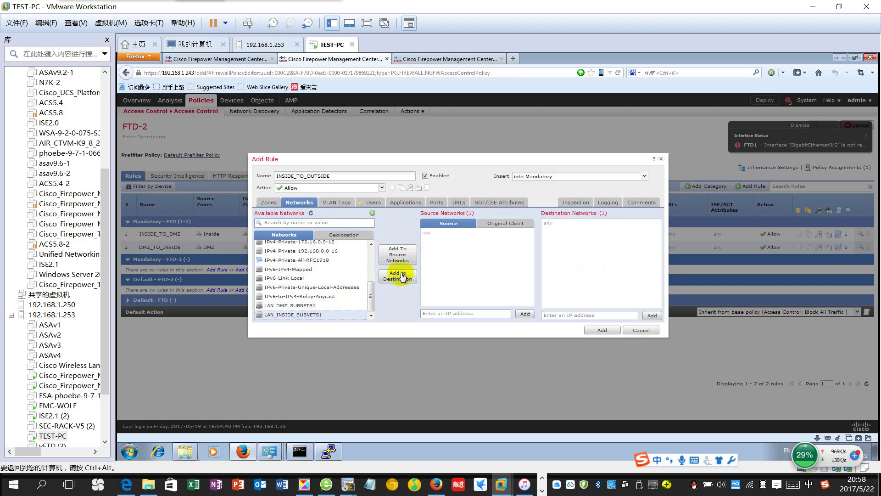
{"action": "left_click", "coordinate": [398, 258]}
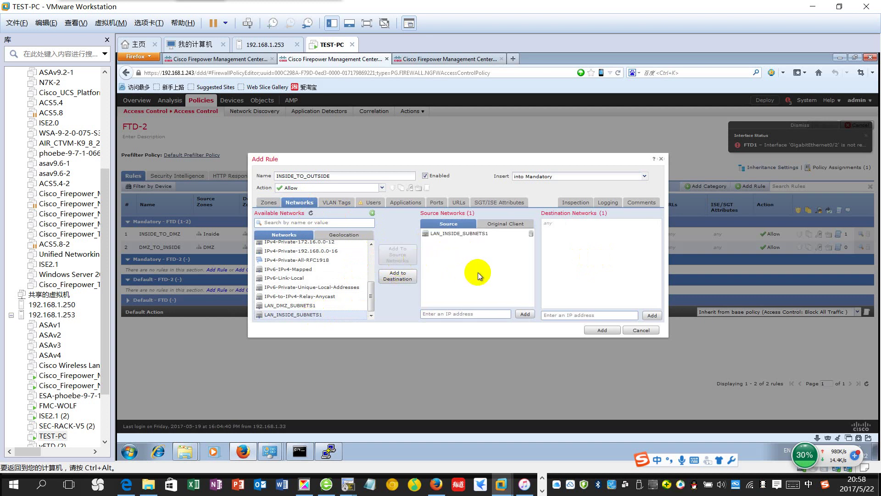
{"action": "scroll", "coordinate": [333, 279], "scroll_direction": "up", "scroll_amount": 5}
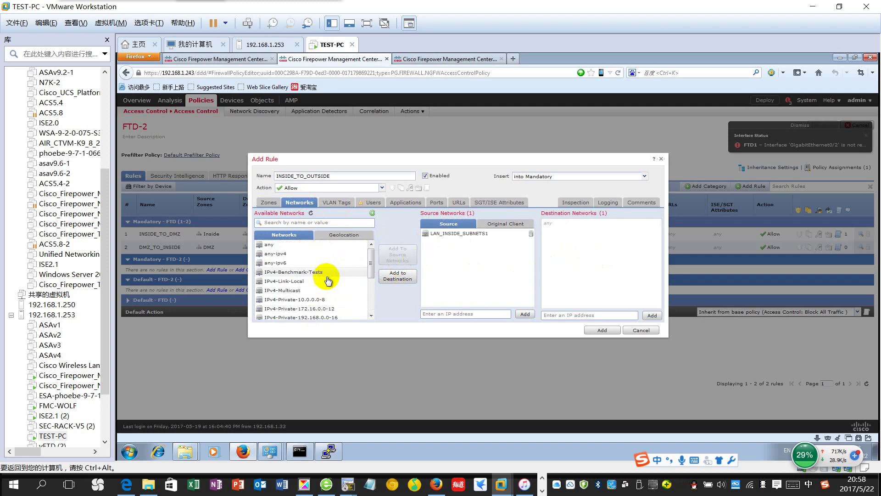
{"action": "scroll", "coordinate": [298, 266], "scroll_direction": "up", "scroll_amount": 1}
{"action": "left_click", "coordinate": [280, 254]}
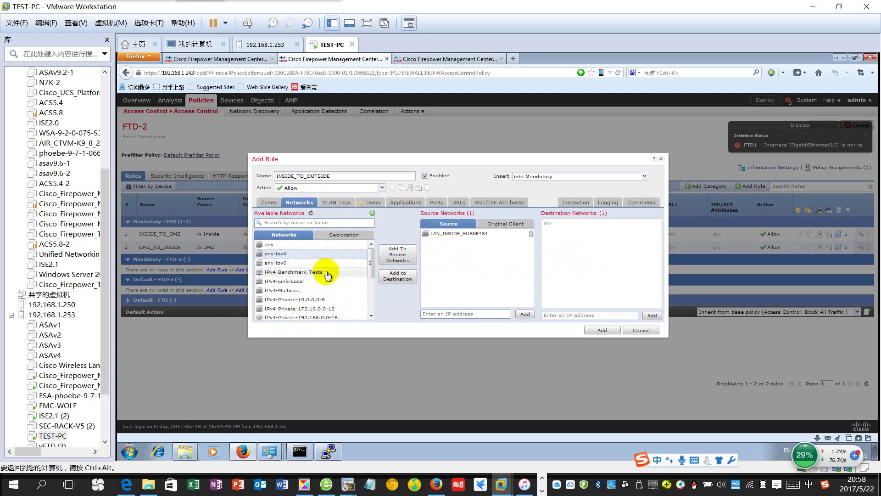
{"action": "left_click", "coordinate": [398, 278]}
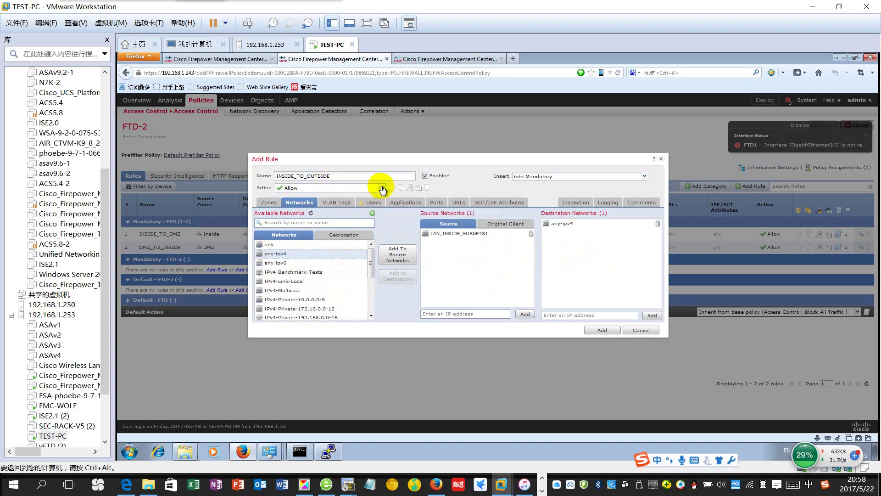
Enable logging at both the beginning and the end of connections for the INSIDE_TO_OUTSIDE rule
{"action": "left_click", "coordinate": [607, 203]}
{"action": "left_click", "coordinate": [257, 218]}
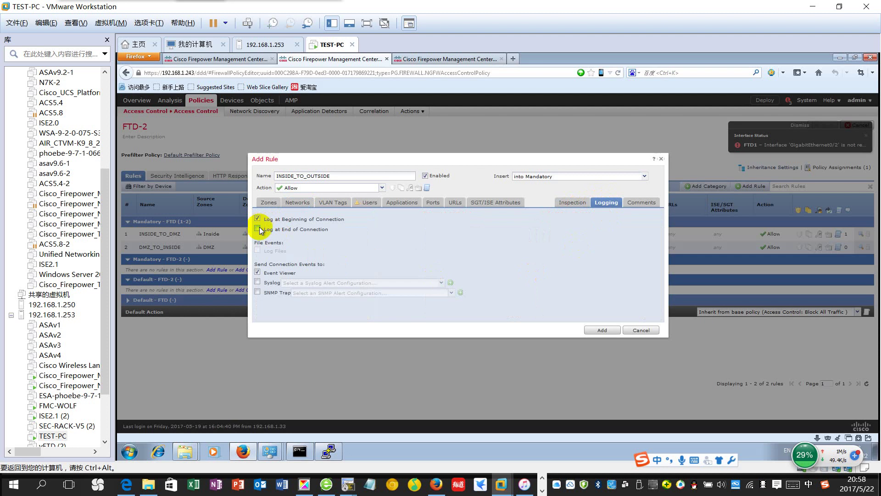
{"action": "left_click", "coordinate": [257, 229]}
Attach the comment "This rule for inside users to internet!" and add the INSIDE_TO_OUTSIDE rule to the policy
{"action": "left_click", "coordinate": [642, 203]}
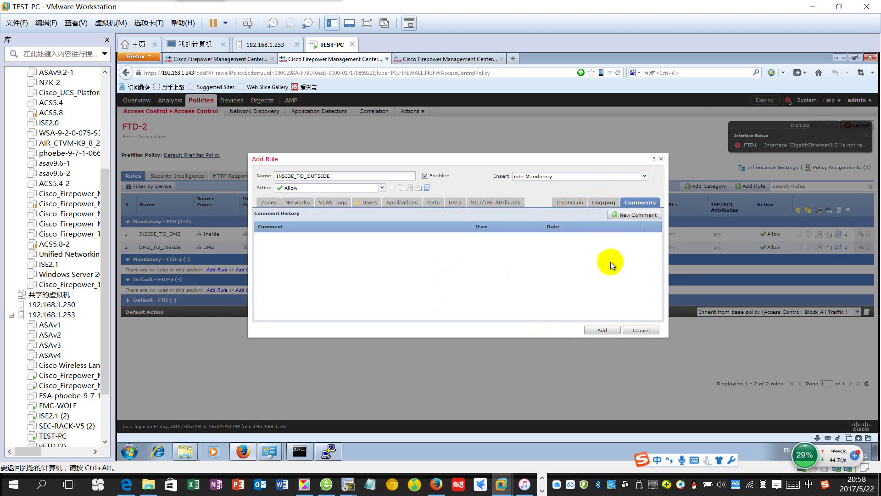
{"action": "left_click", "coordinate": [627, 215]}
{"action": "key", "text": "shift"}
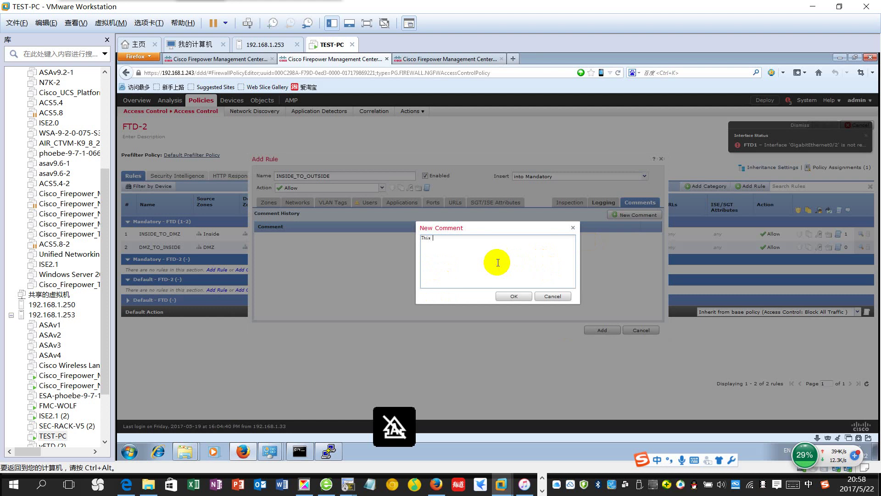
{"action": "type", "text": "This rule is"}
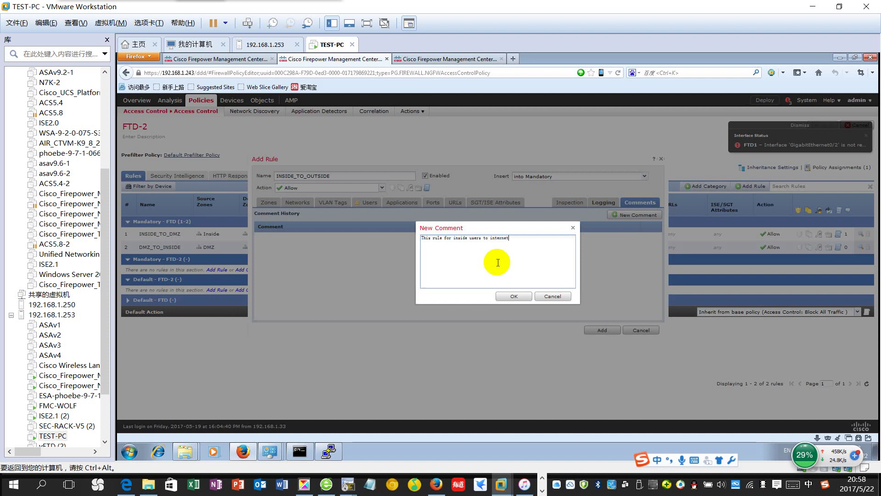
{"action": "type", "text": "!"}
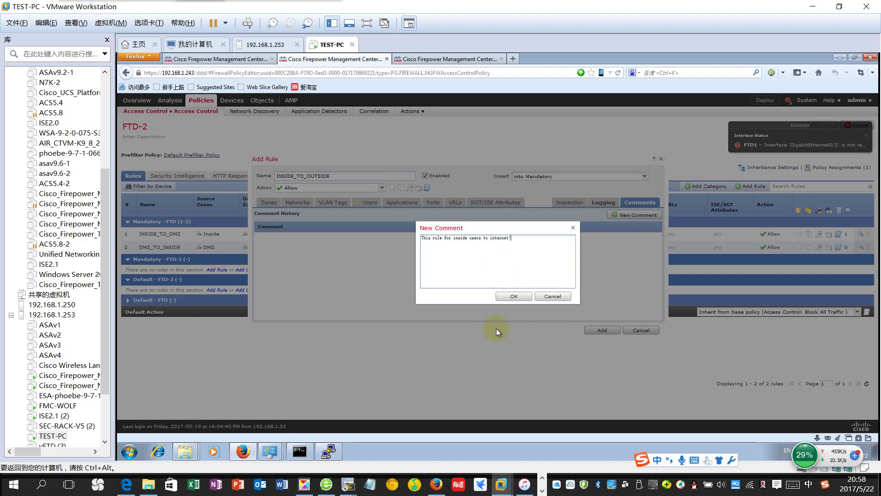
{"action": "left_click", "coordinate": [507, 298]}
{"action": "left_click", "coordinate": [600, 329]}
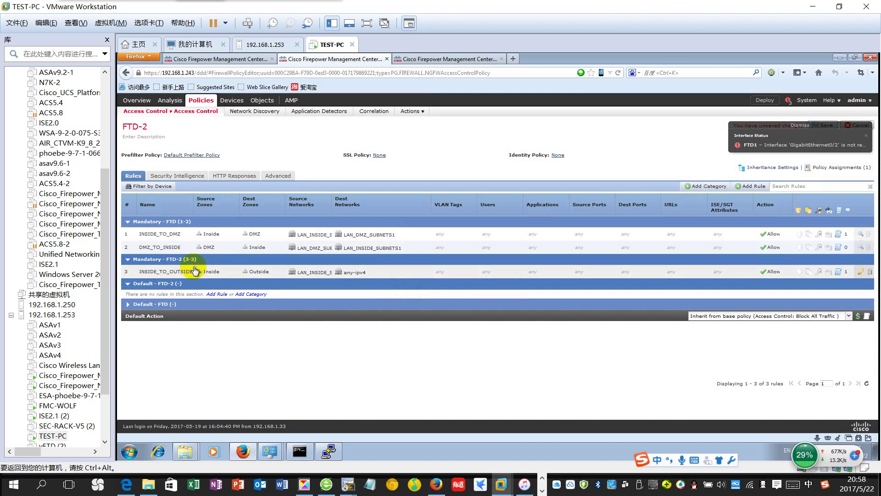
Start another access control rule below rule 3 in the FTD-2 policy and name it OUTSIDE_TO_R2
{"action": "left_click", "coordinate": [754, 187]}
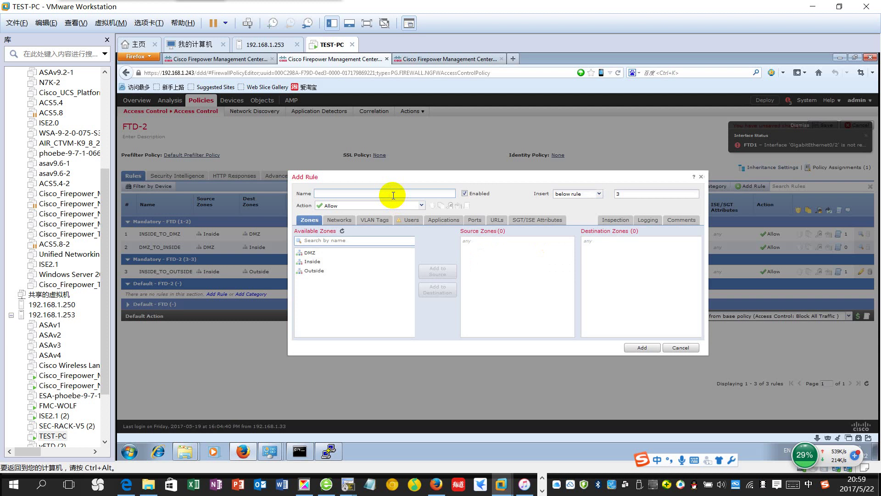
{"action": "key", "text": "Caps_Lock"}
{"action": "type", "text": "O"}
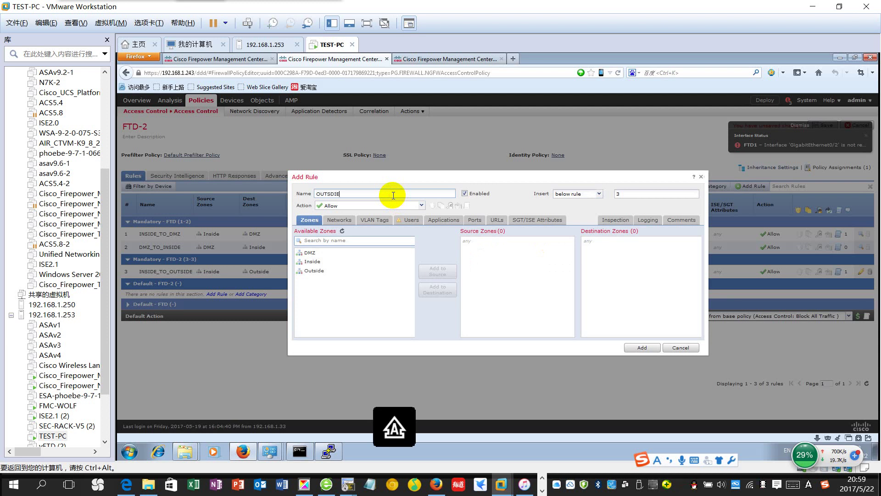
{"action": "type", "text": "UTSIDE_TO_R2"}
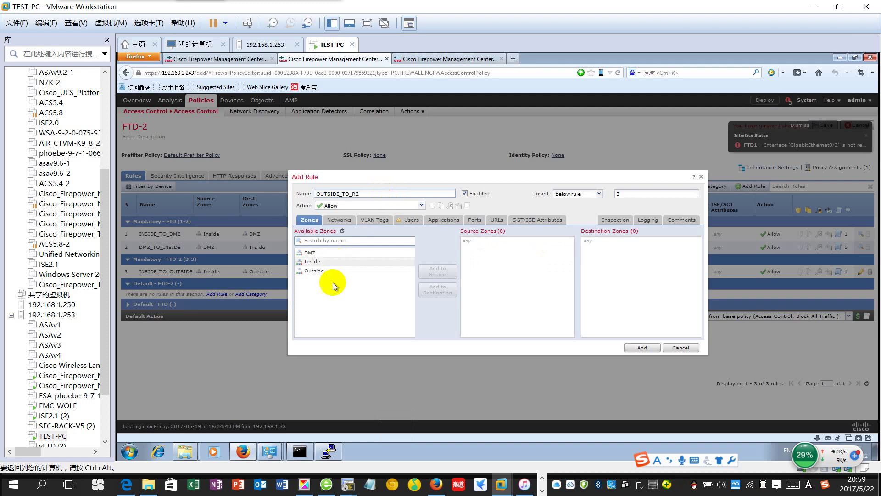
Set the OUTSIDE_TO_R2 rule's source zone to Outside and its destination zone to DMZ
{"action": "left_click", "coordinate": [316, 271]}
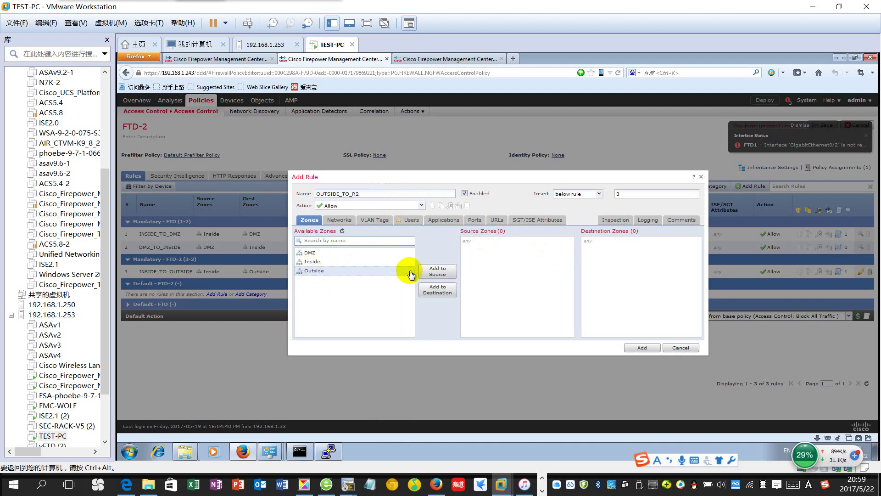
{"action": "left_click", "coordinate": [437, 271]}
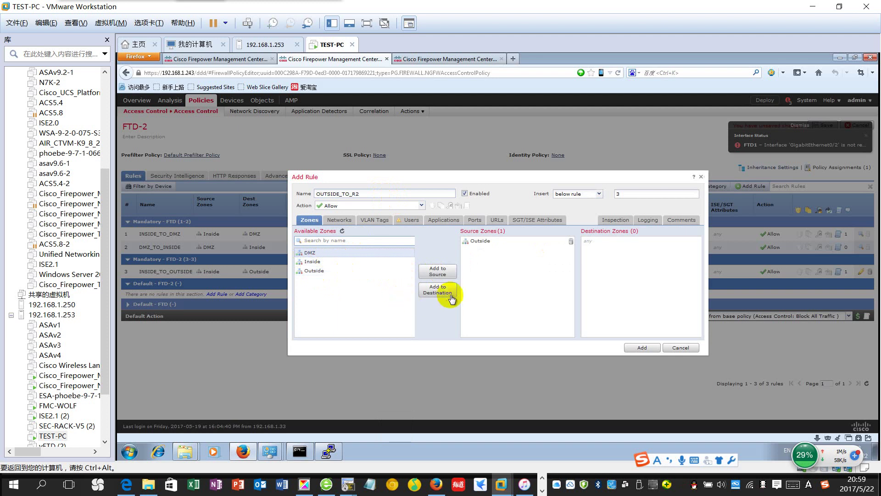
{"action": "left_click", "coordinate": [438, 290]}
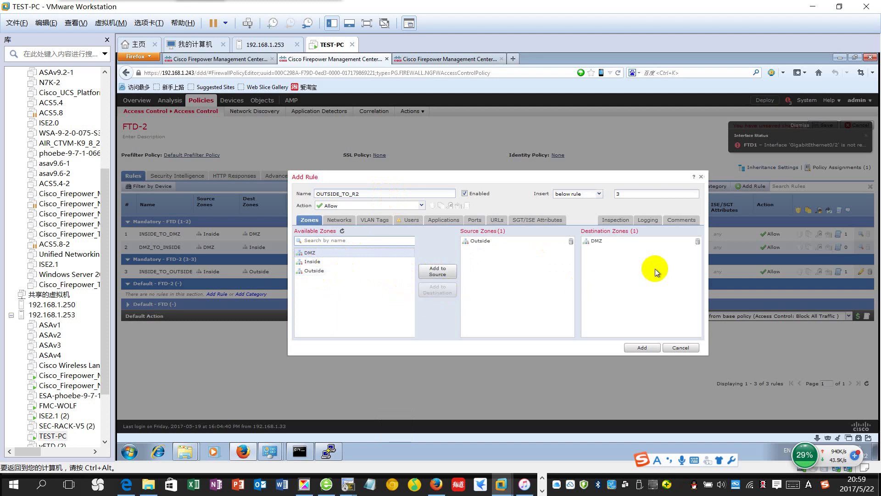
Review the available networks and check the lab guide's step 4 for the zone and network settings of the Outside TO R2 rule
{"action": "left_click", "coordinate": [335, 221]}
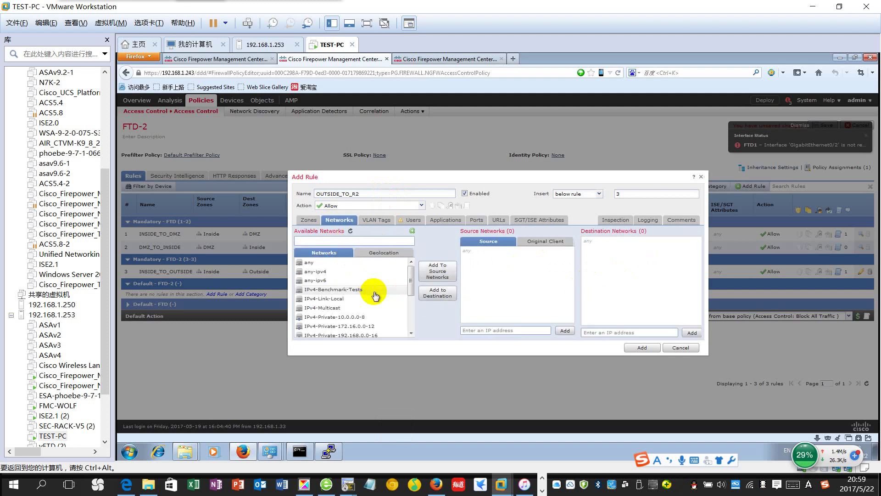
{"action": "scroll", "coordinate": [372, 312], "scroll_direction": "down", "scroll_amount": 3}
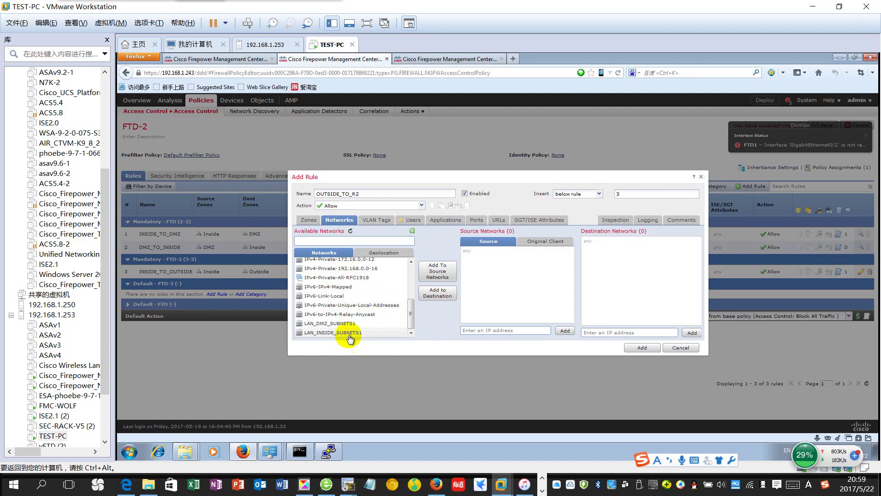
{"action": "scroll", "coordinate": [340, 291], "scroll_direction": "up", "scroll_amount": 2}
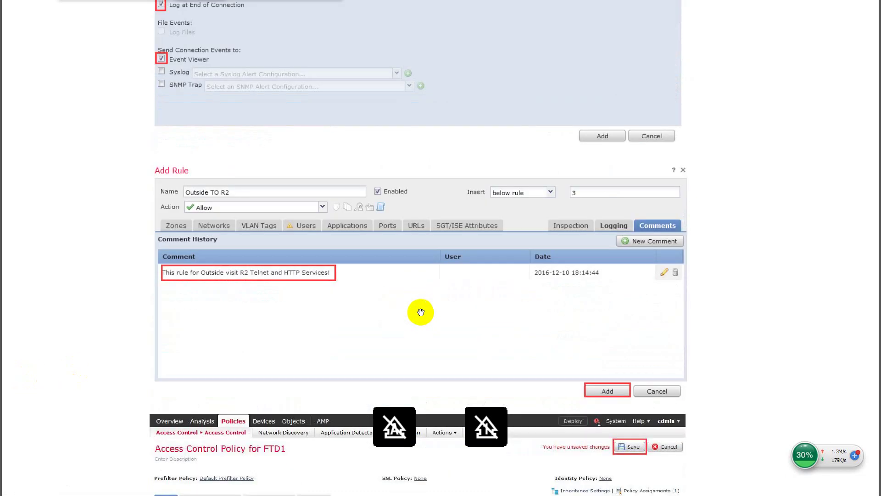
{"action": "scroll", "coordinate": [421, 312], "scroll_direction": "up", "scroll_amount": 10}
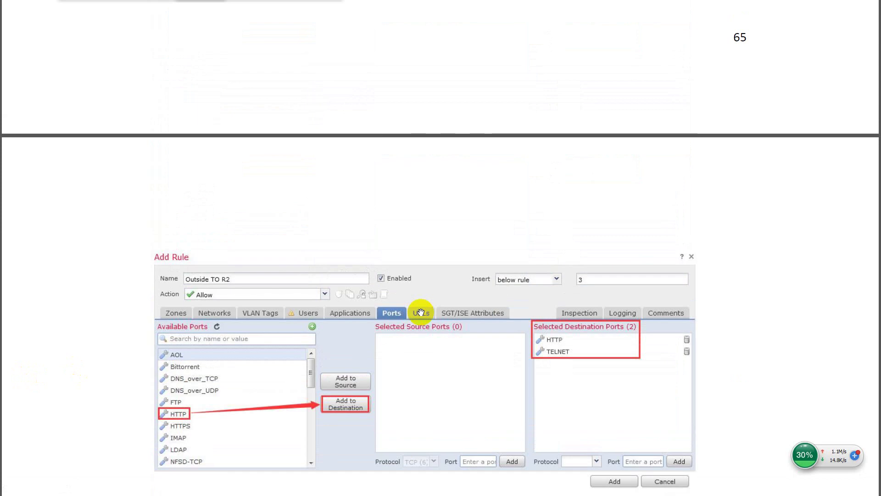
{"action": "scroll", "coordinate": [421, 312], "scroll_direction": "up", "scroll_amount": 10}
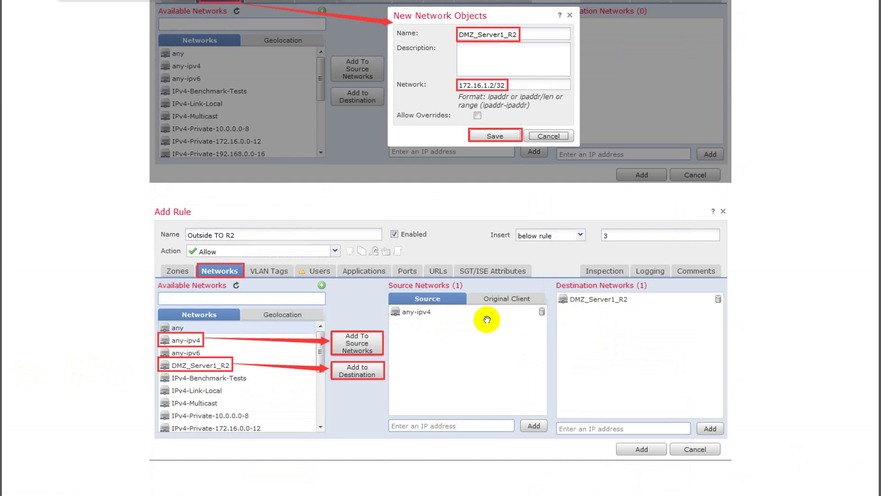
{"action": "scroll", "coordinate": [475, 327], "scroll_direction": "up", "scroll_amount": 3}
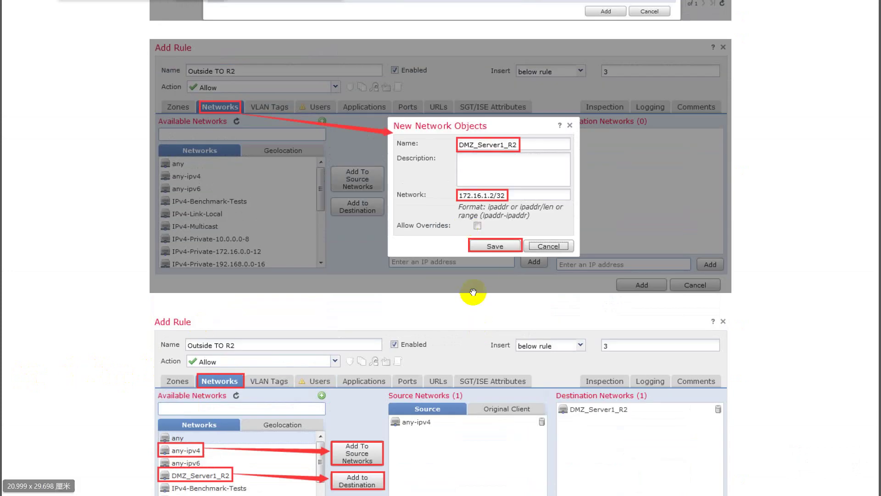
{"action": "scroll", "coordinate": [473, 291], "scroll_direction": "up", "scroll_amount": 6}
{"action": "scroll", "coordinate": [472, 291], "scroll_direction": "up", "scroll_amount": 10}
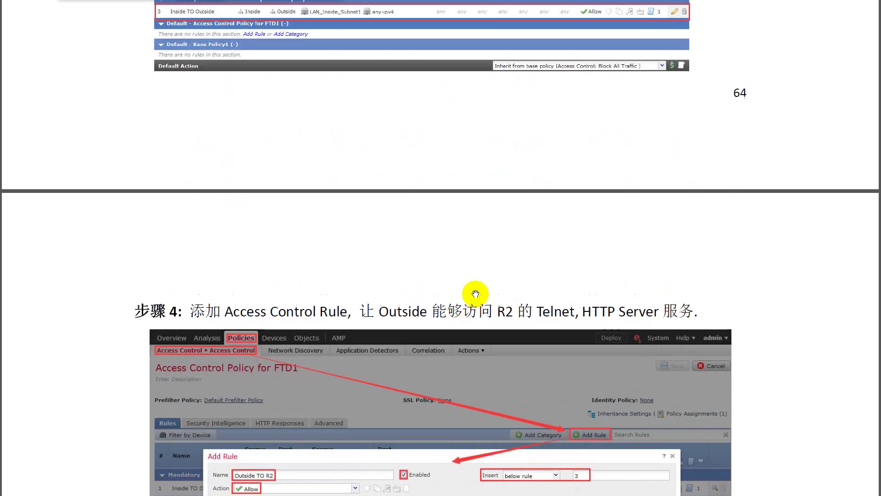
{"action": "scroll", "coordinate": [476, 294], "scroll_direction": "down", "scroll_amount": 9}
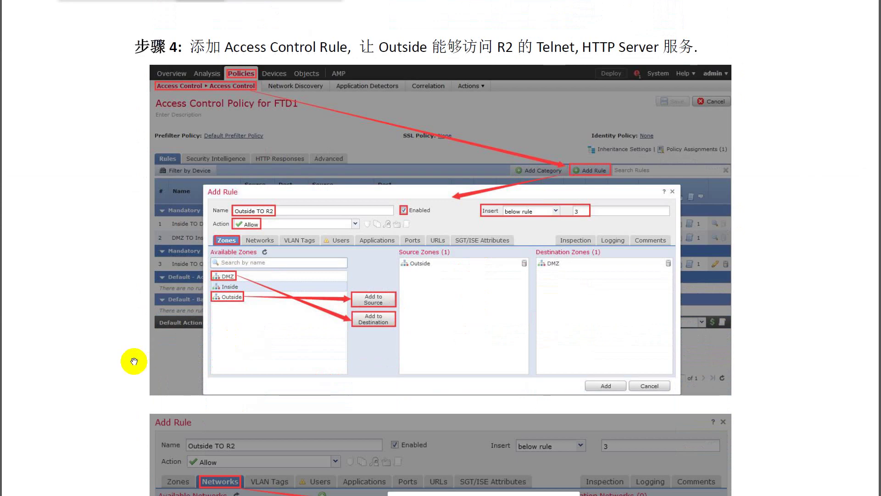
{"action": "key", "text": "alt+Tab"}
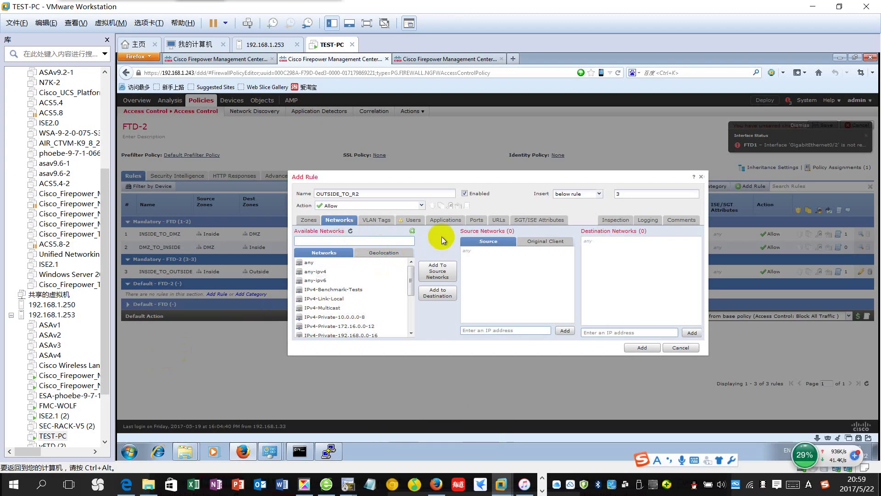
Create a network object named LAN_DMZ_R2 with the network 172.16.1.2/32 and save it
{"action": "left_click", "coordinate": [412, 231]}
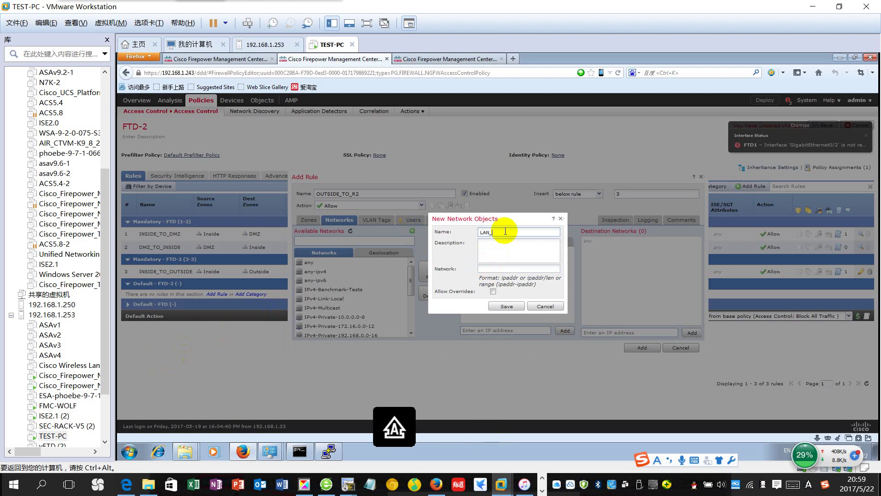
{"action": "type", "text": "LAN_DMZ_R2"}
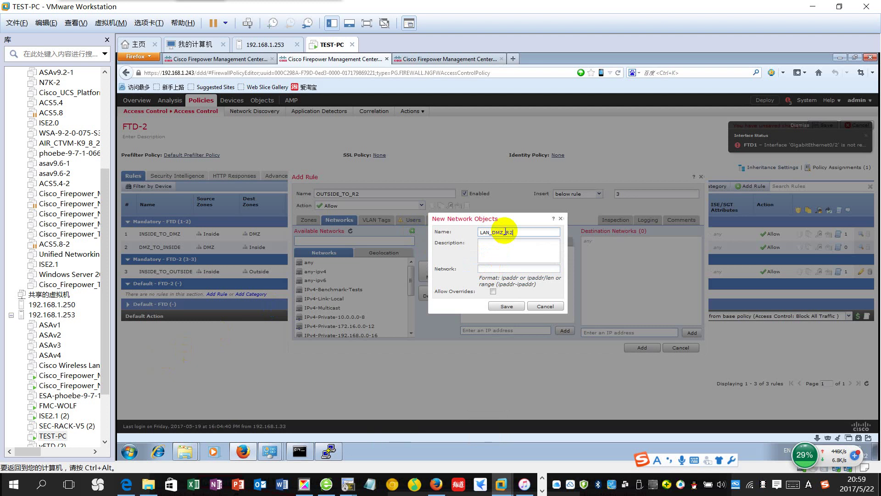
{"action": "left_click", "coordinate": [491, 268]}
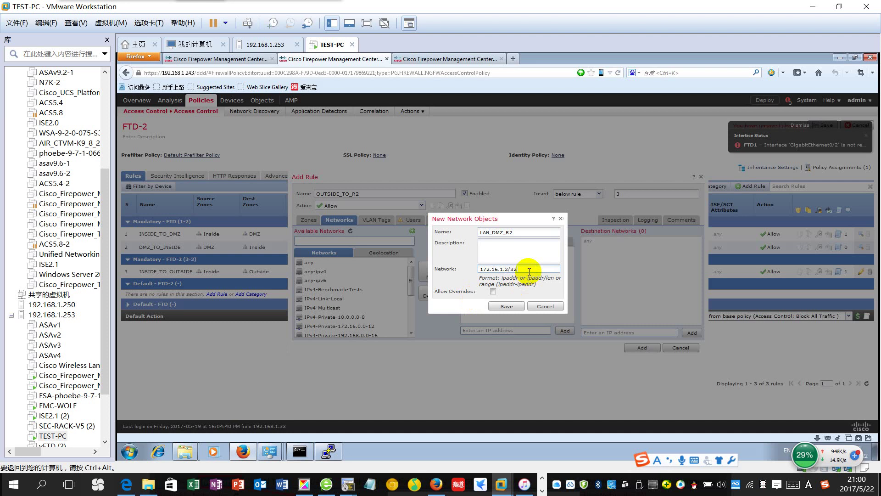
{"action": "left_click", "coordinate": [506, 306]}
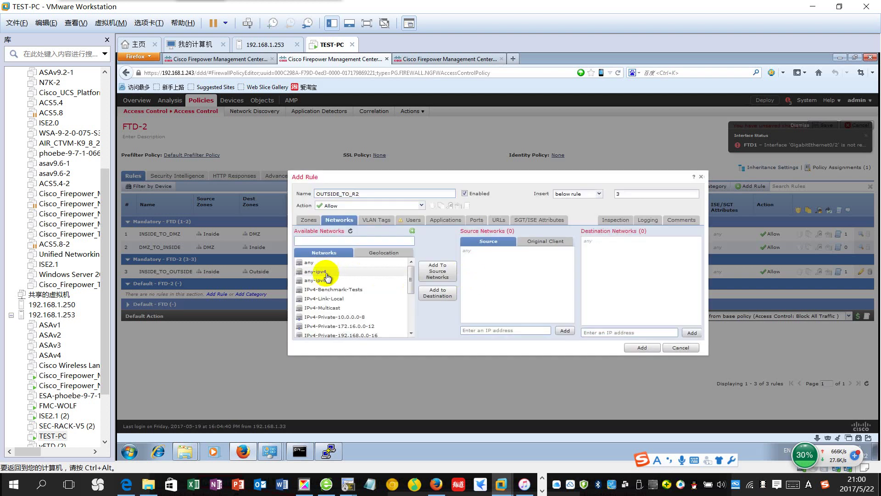
Set the rule's source network to any-ipv4 and its destination network to LAN_DMZ_R2
{"action": "left_click", "coordinate": [326, 272]}
{"action": "left_click", "coordinate": [438, 271]}
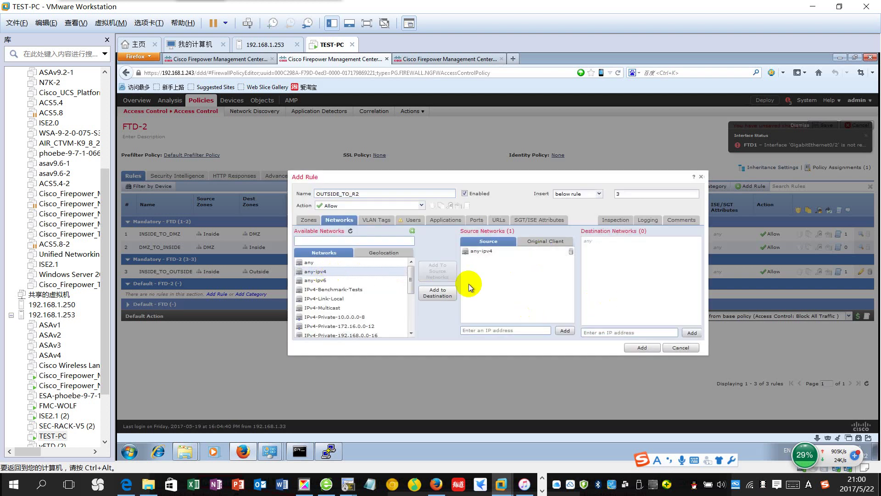
{"action": "scroll", "coordinate": [356, 303], "scroll_direction": "down", "scroll_amount": 3}
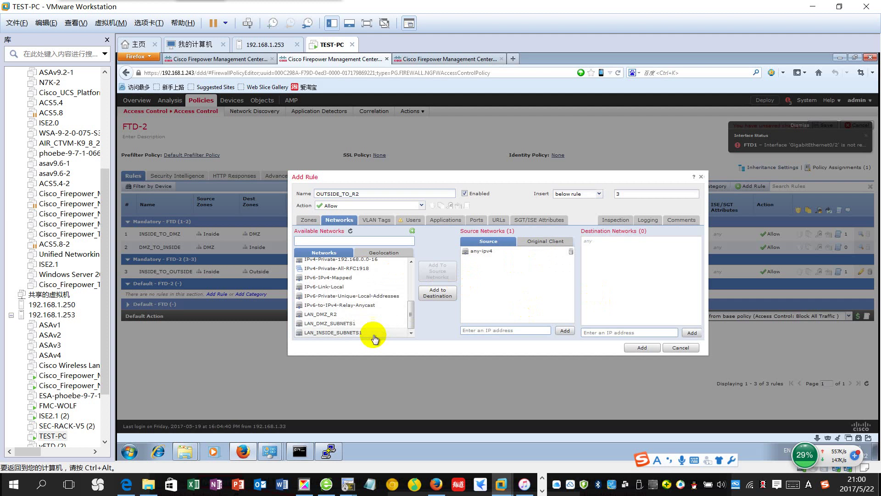
{"action": "left_click", "coordinate": [336, 314]}
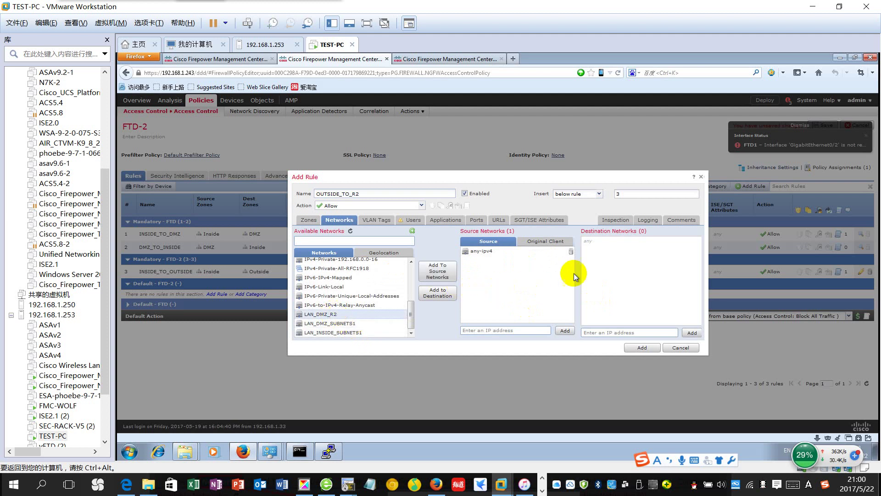
{"action": "left_click", "coordinate": [444, 296]}
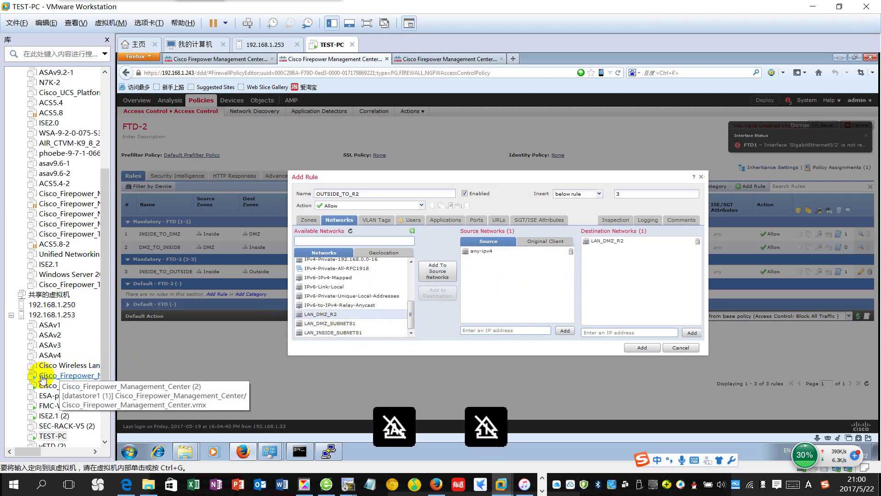
Compare the rule's networks with the lab guide and look over the rule's port and application conditions
{"action": "key", "text": "alt+Tab"}
{"action": "scroll", "coordinate": [555, 310], "scroll_direction": "down", "scroll_amount": 5}
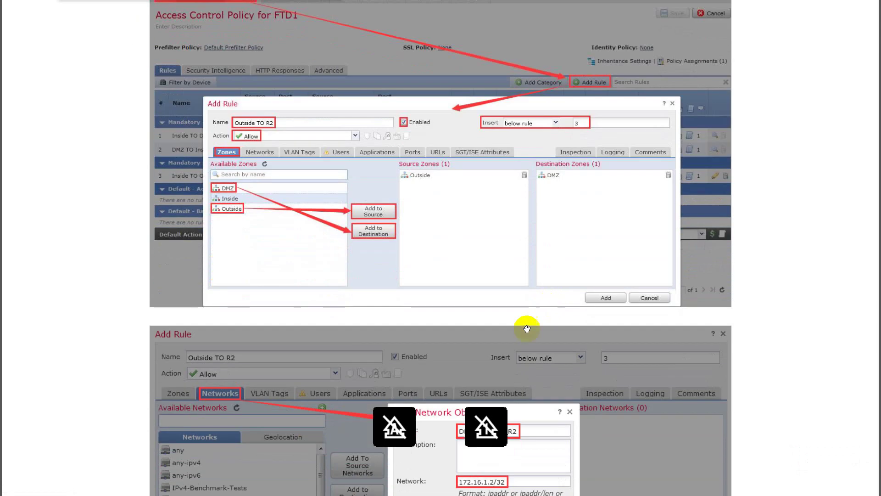
{"action": "scroll", "coordinate": [484, 313], "scroll_direction": "down", "scroll_amount": 4}
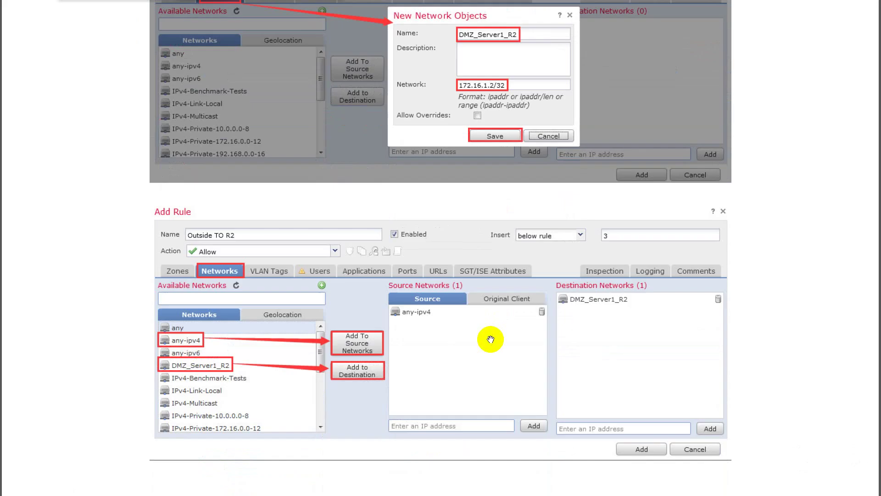
{"action": "key", "text": "alt+Tab"}
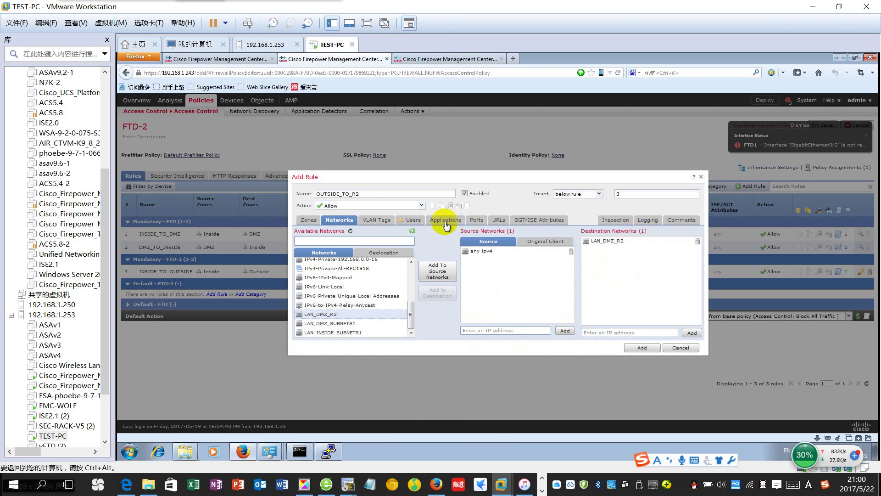
{"action": "left_click", "coordinate": [477, 221]}
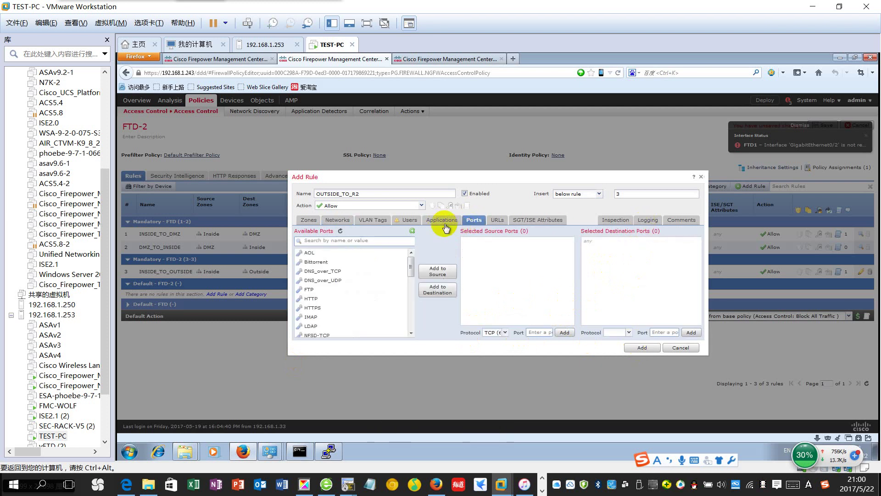
{"action": "left_click", "coordinate": [444, 223]}
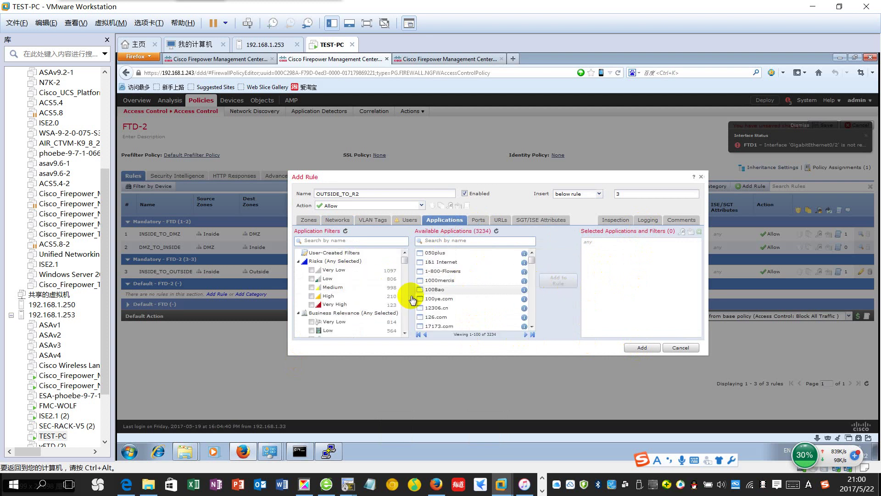
{"action": "scroll", "coordinate": [469, 294], "scroll_direction": "down", "scroll_amount": 3}
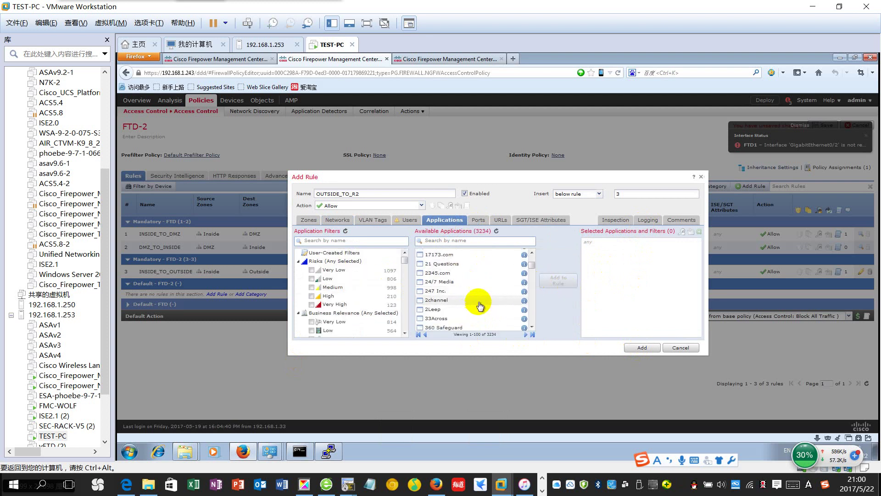
{"action": "left_click", "coordinate": [479, 220]}
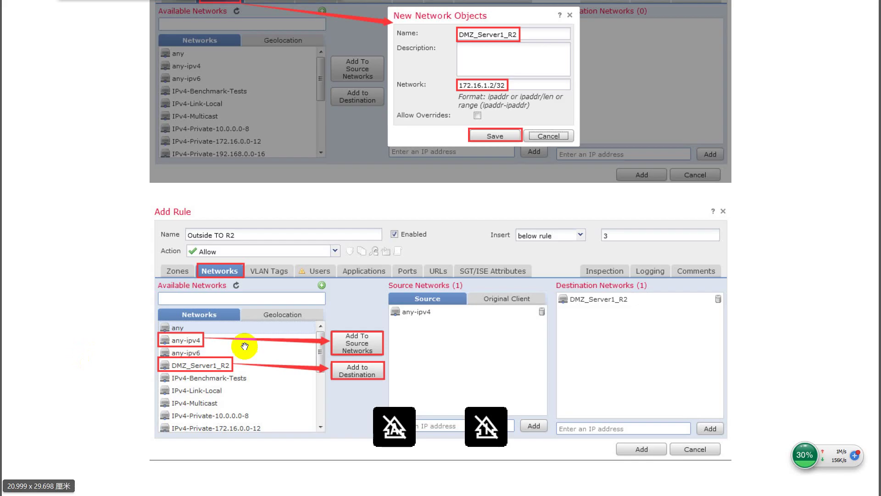
Check the destination ports for the Outside TO R2 rule in the lab guide and locate HTTP and TELNET among the available ports
{"action": "scroll", "coordinate": [454, 350], "scroll_direction": "down", "scroll_amount": 10}
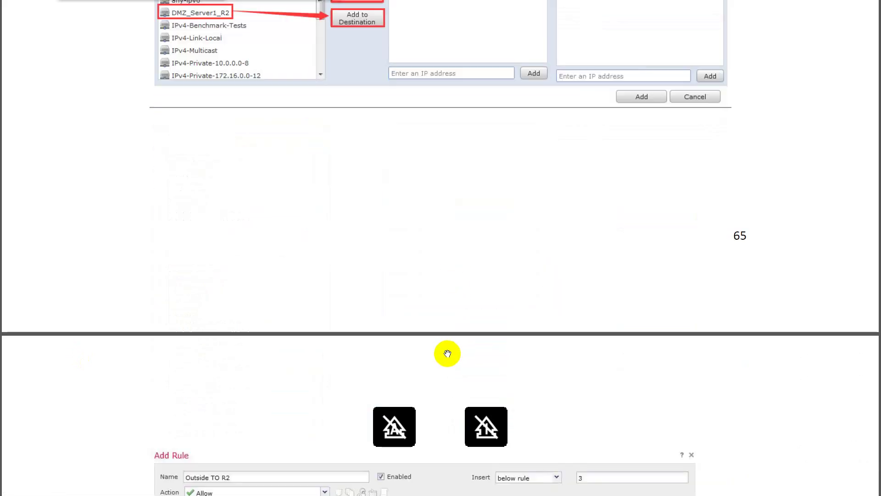
{"action": "scroll", "coordinate": [436, 349], "scroll_direction": "down", "scroll_amount": 5}
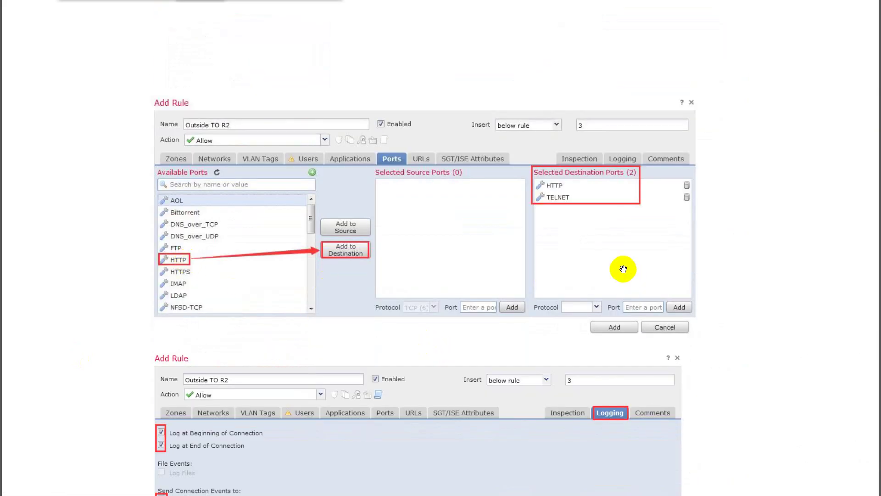
{"action": "key", "text": "alt+Tab"}
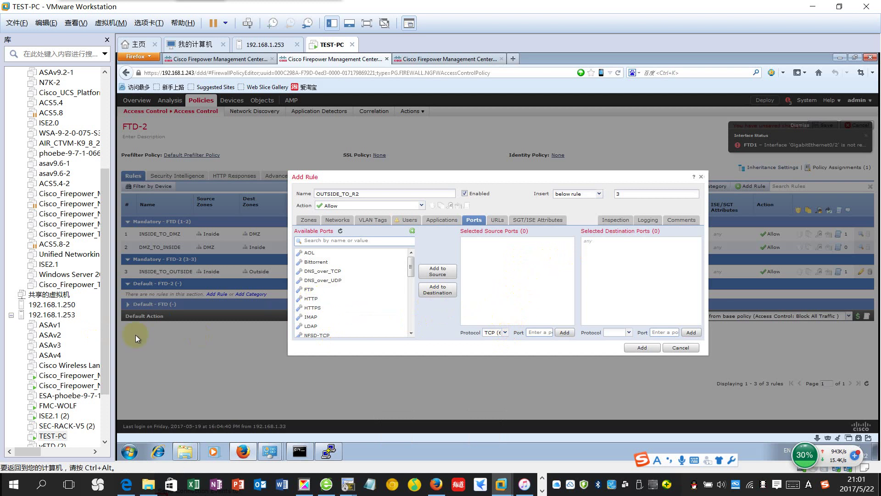
{"action": "key", "text": "alt+Tab"}
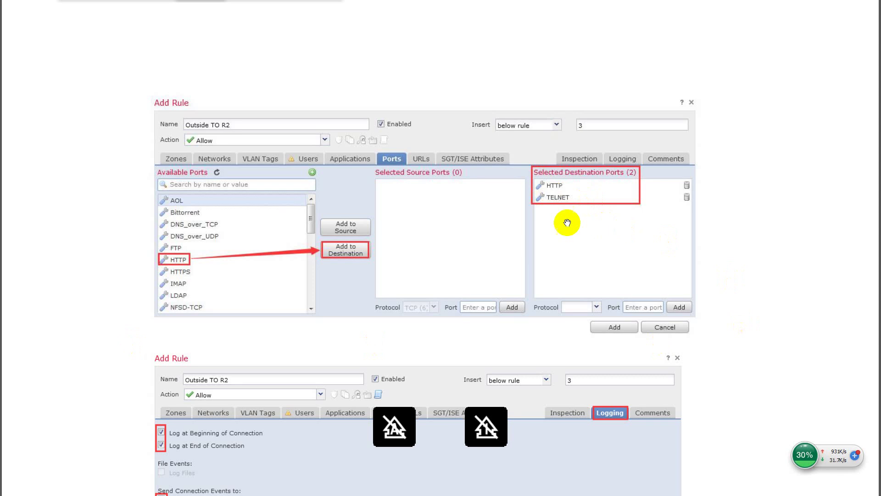
{"action": "key", "text": "alt+Tab"}
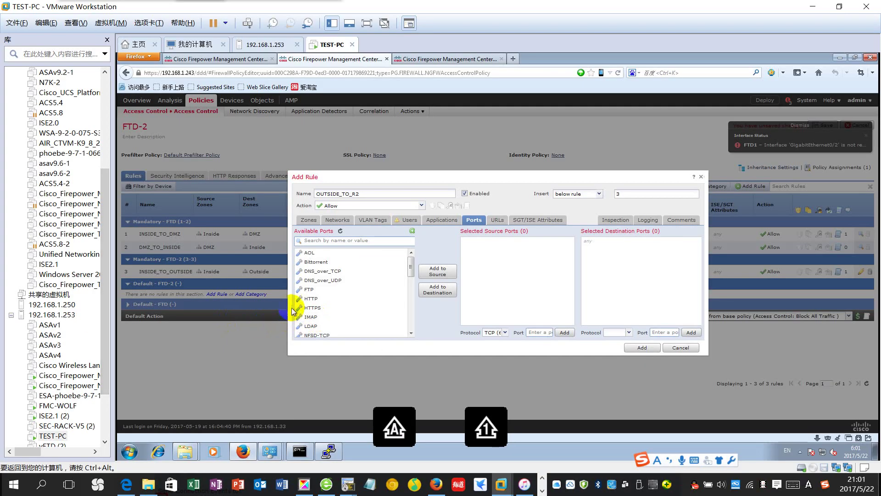
{"action": "scroll", "coordinate": [357, 290], "scroll_direction": "down", "scroll_amount": 8}
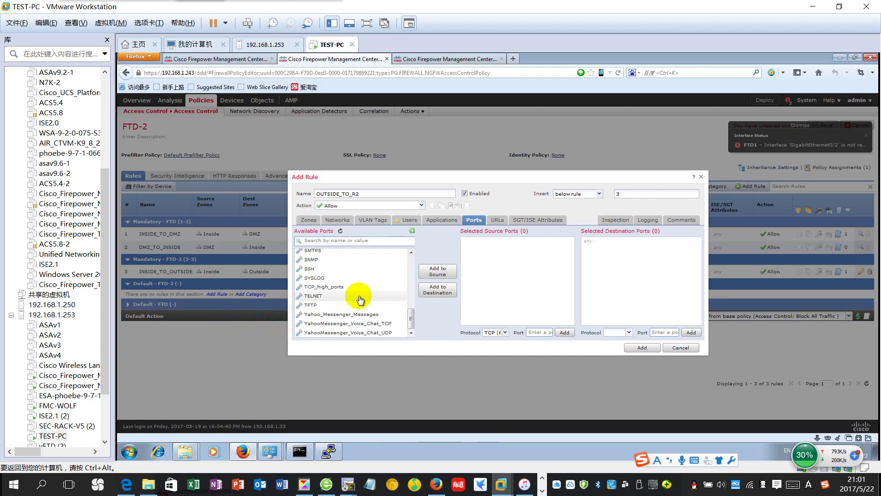
{"action": "scroll", "coordinate": [359, 299], "scroll_direction": "up", "scroll_amount": 3}
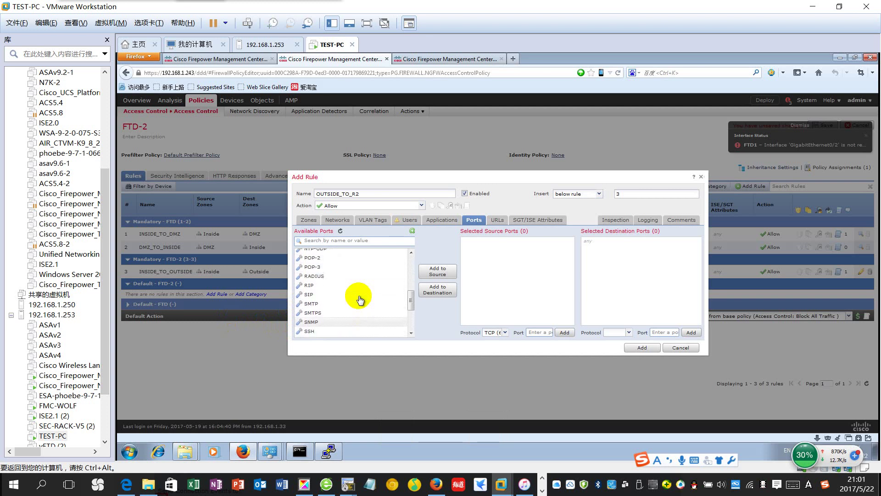
{"action": "scroll", "coordinate": [360, 299], "scroll_direction": "up", "scroll_amount": 5}
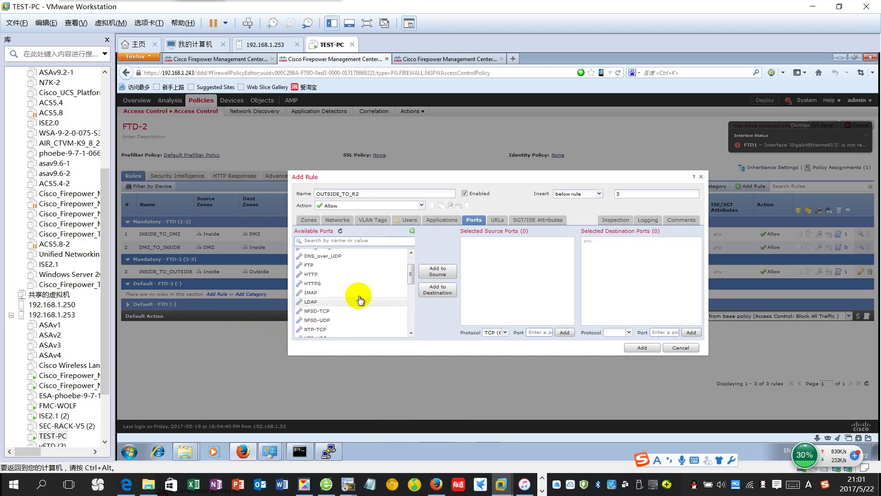
Add TELNET and HTTP as destination ports of the OUTSIDE_TO_R2 rule
{"action": "scroll", "coordinate": [360, 300], "scroll_direction": "down", "scroll_amount": 5}
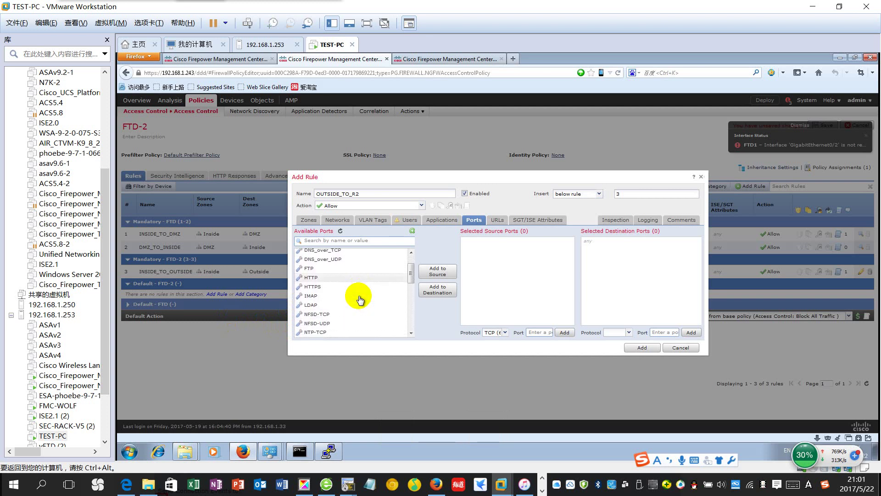
{"action": "scroll", "coordinate": [360, 299], "scroll_direction": "down", "scroll_amount": 3}
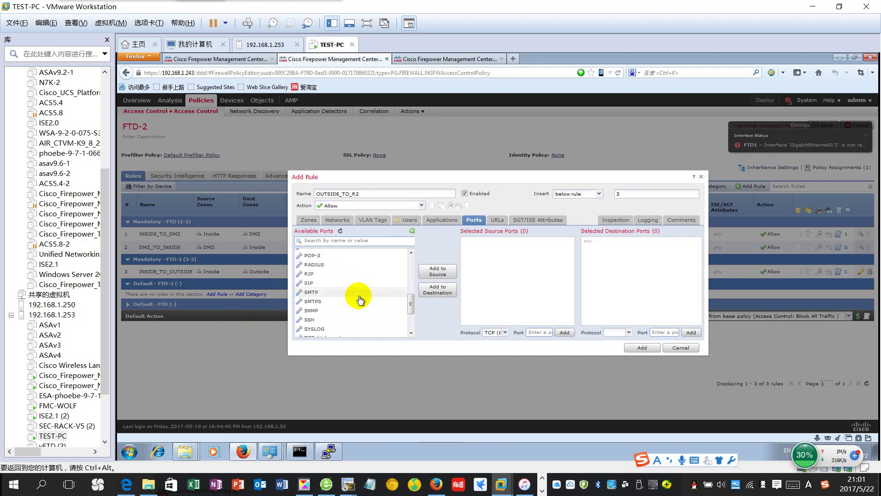
{"action": "left_click", "coordinate": [307, 311]}
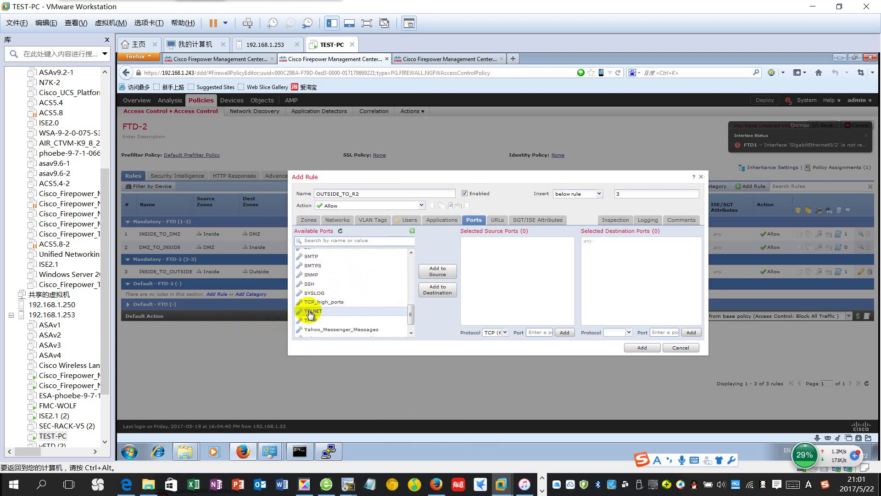
{"action": "left_click", "coordinate": [438, 293]}
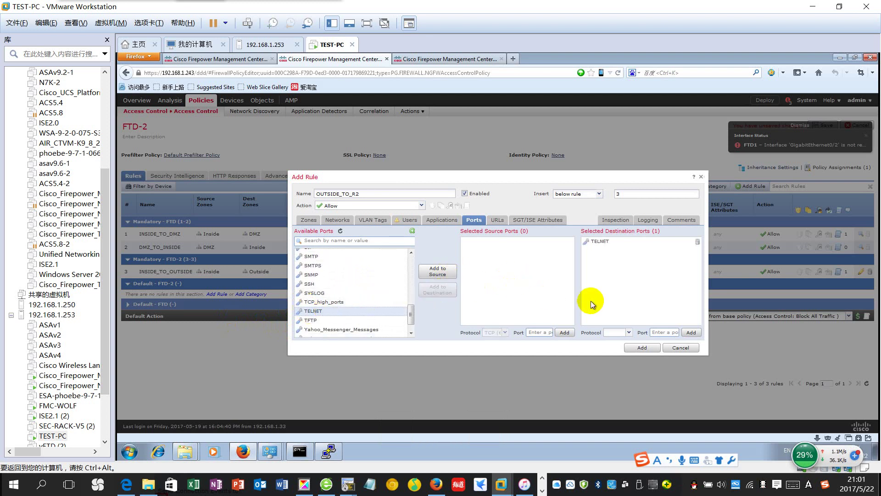
{"action": "scroll", "coordinate": [348, 292], "scroll_direction": "up", "scroll_amount": 5}
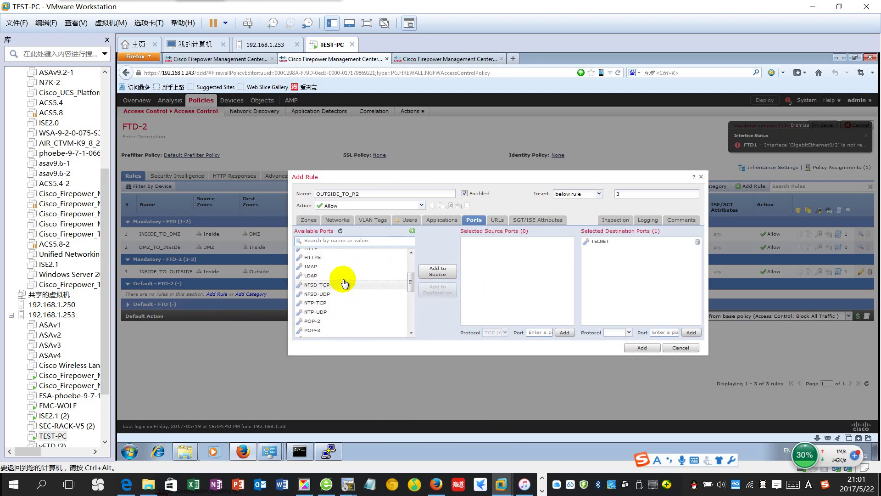
{"action": "scroll", "coordinate": [342, 280], "scroll_direction": "up", "scroll_amount": 2}
{"action": "left_click", "coordinate": [338, 263]}
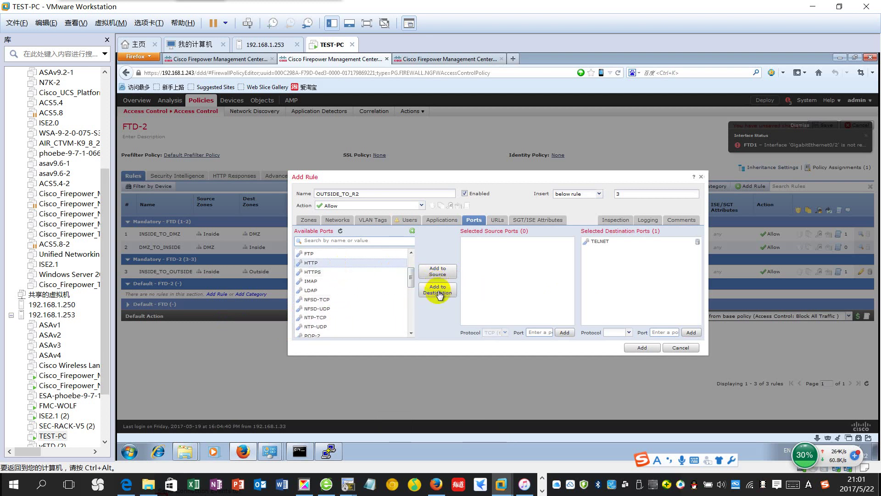
{"action": "left_click", "coordinate": [438, 289]}
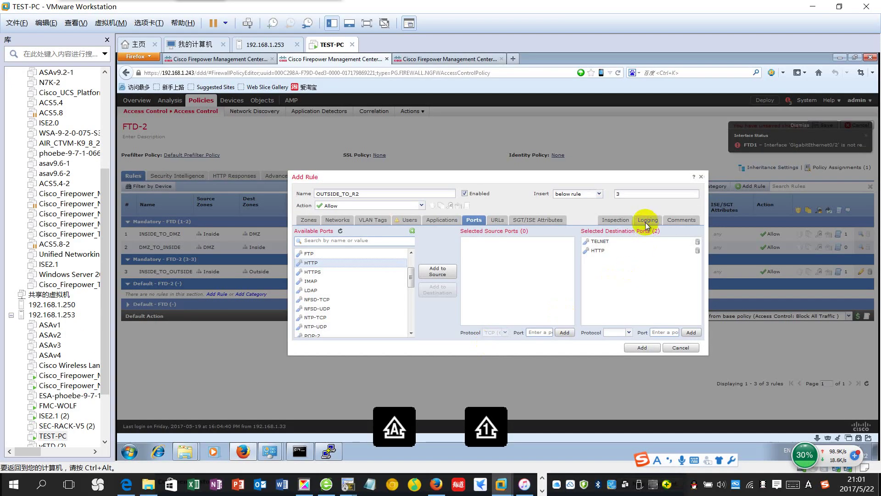
Enable logging at both the beginning and the end of connection for the OUTSIDE_TO_R2 rule
{"action": "left_click", "coordinate": [648, 219]}
{"action": "left_click", "coordinate": [297, 236]}
{"action": "left_click", "coordinate": [297, 246]}
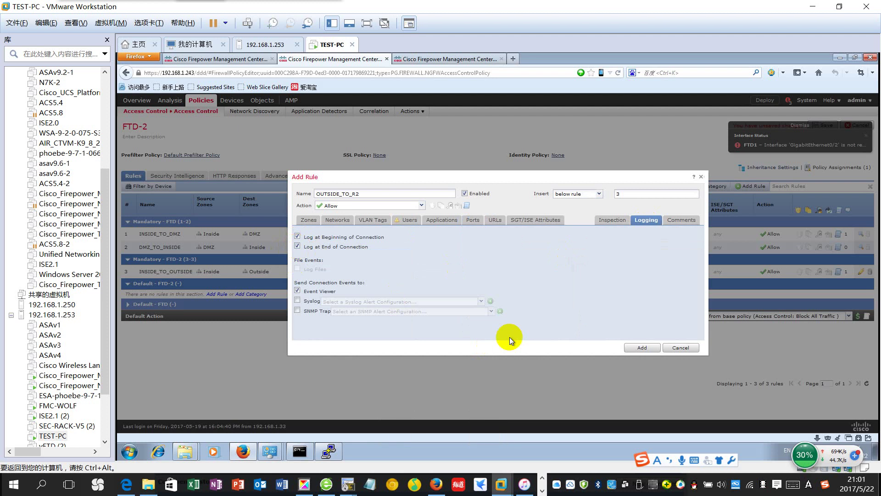
Attach the comment "OUTSIDE TO VIST R2 HTTP TELNET!" to the OUTSIDE_TO_R2 rule
{"action": "left_click", "coordinate": [681, 224]}
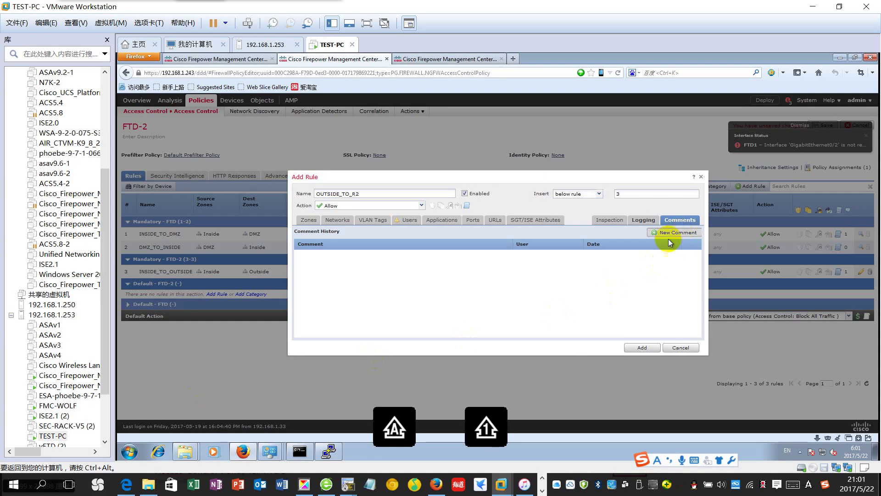
{"action": "left_click", "coordinate": [670, 234]}
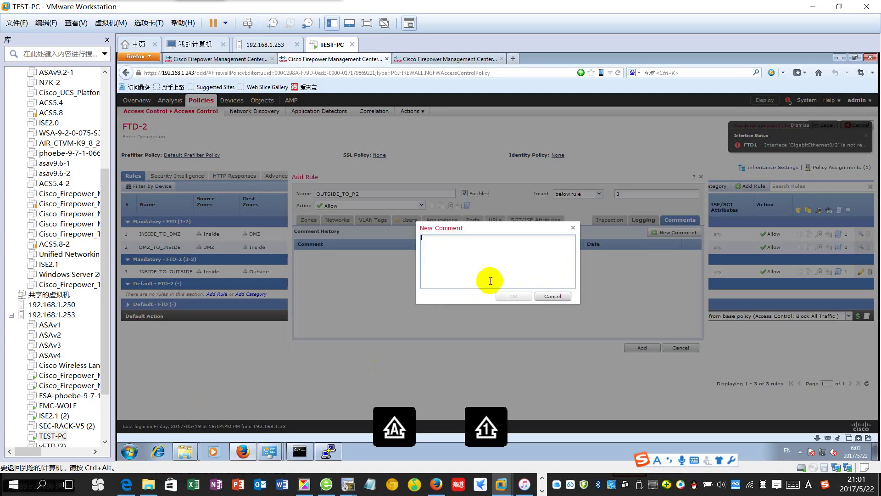
{"action": "type", "text": "out"}
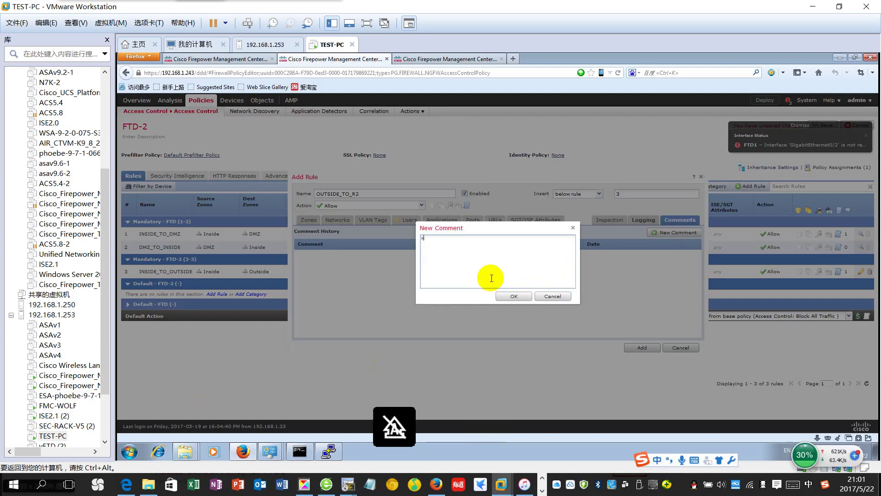
{"action": "key", "text": "BackSpace"}
{"action": "type", "text": "OUTSID"}
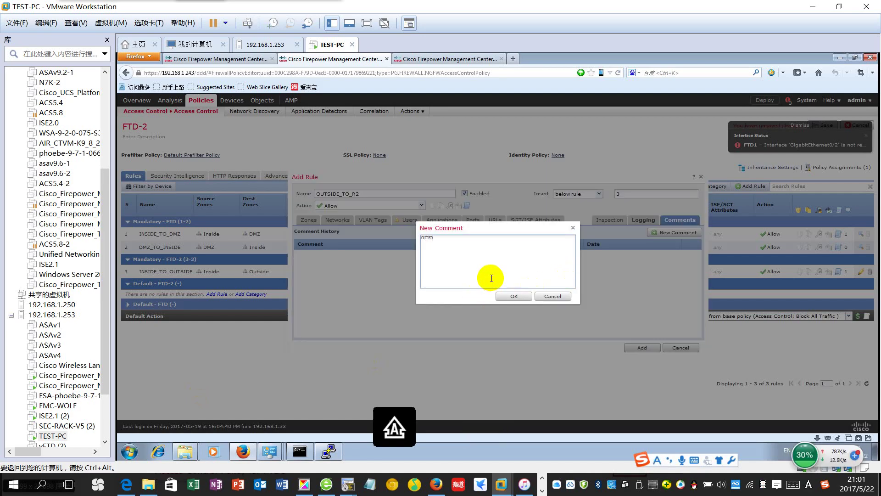
{"action": "type", "text": "E TO VIST R2 HTTP TELN"}
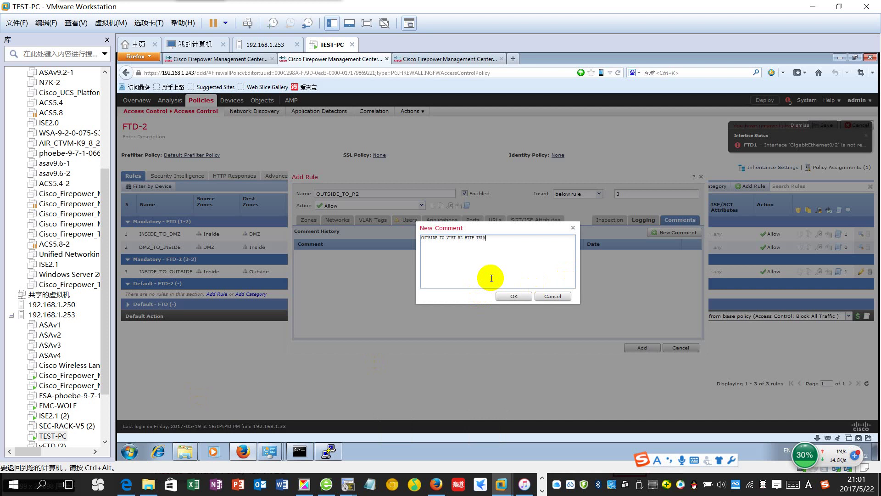
{"action": "type", "text": "!"}
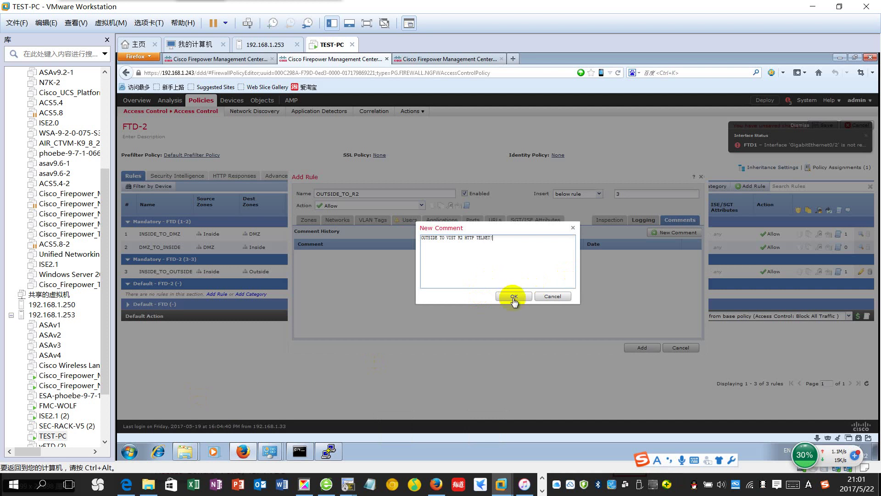
{"action": "left_click", "coordinate": [514, 297]}
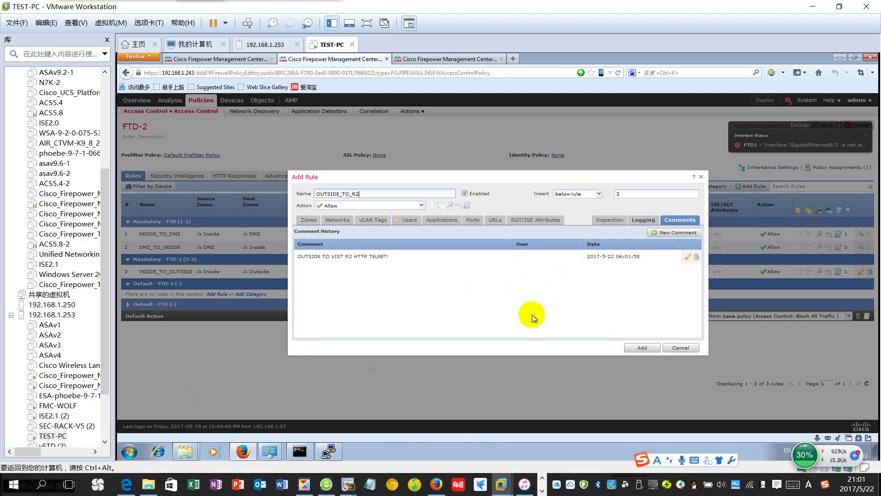
Add the OUTSIDE_TO_R2 rule to the FTD-2 policy and save the policy changes
{"action": "left_click", "coordinate": [642, 347]}
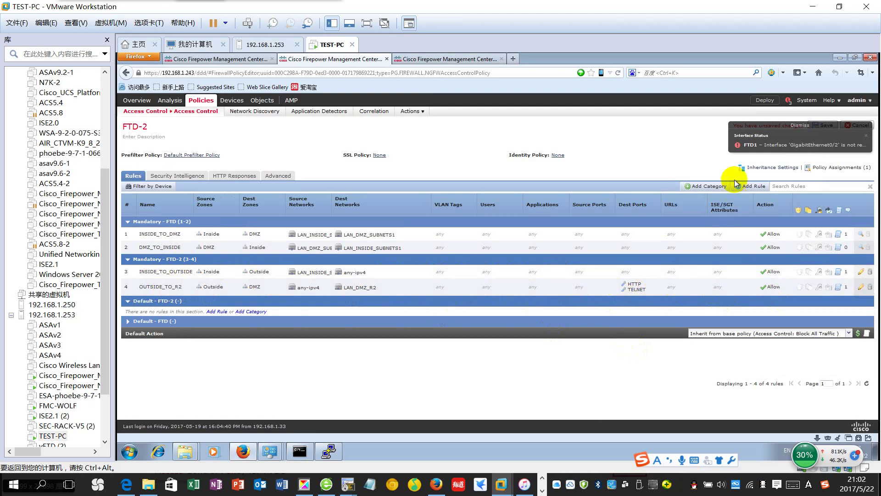
{"action": "left_click", "coordinate": [807, 130]}
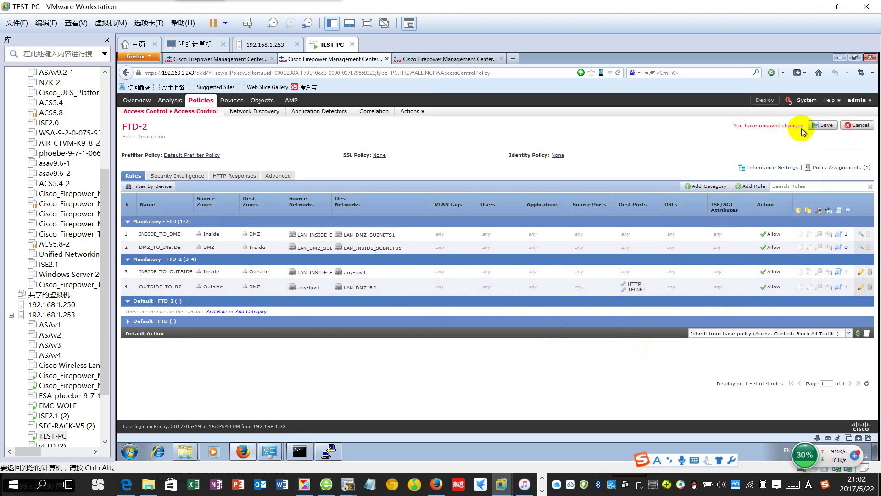
{"action": "left_click", "coordinate": [824, 125]}
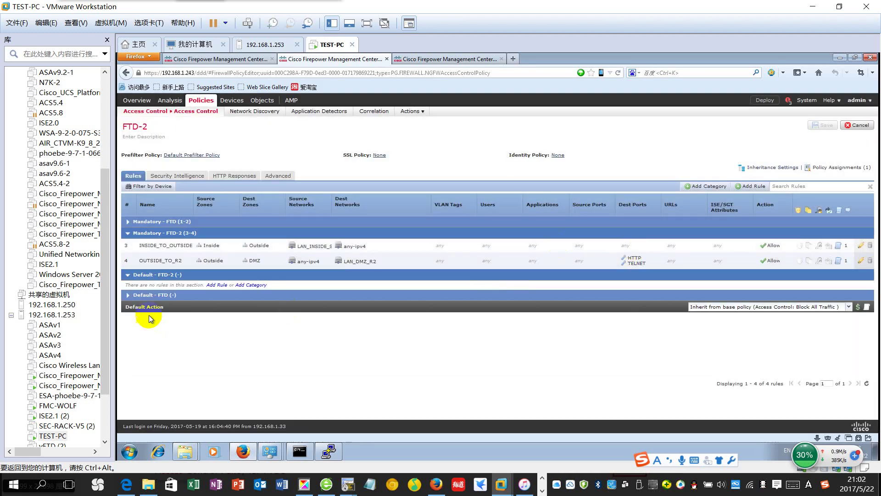
{"action": "left_click", "coordinate": [128, 274]}
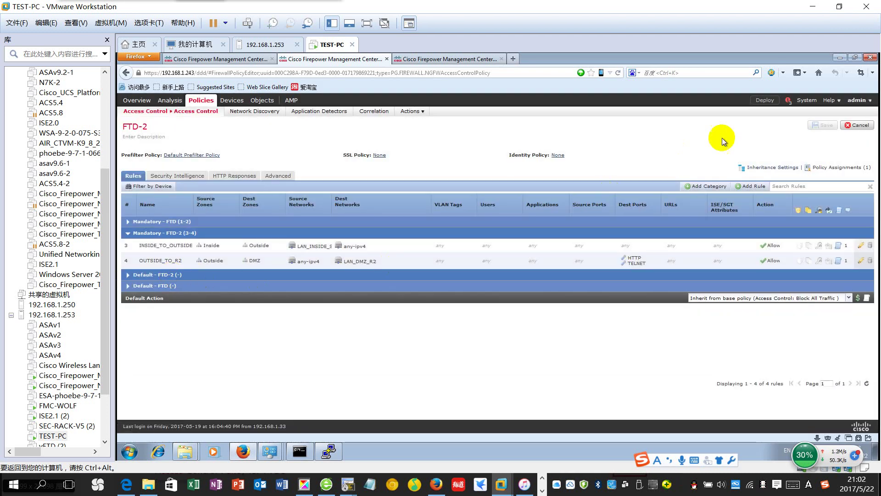
Review the pending policy and device configuration details for FTD1, and deploy to that device
{"action": "left_click", "coordinate": [765, 101]}
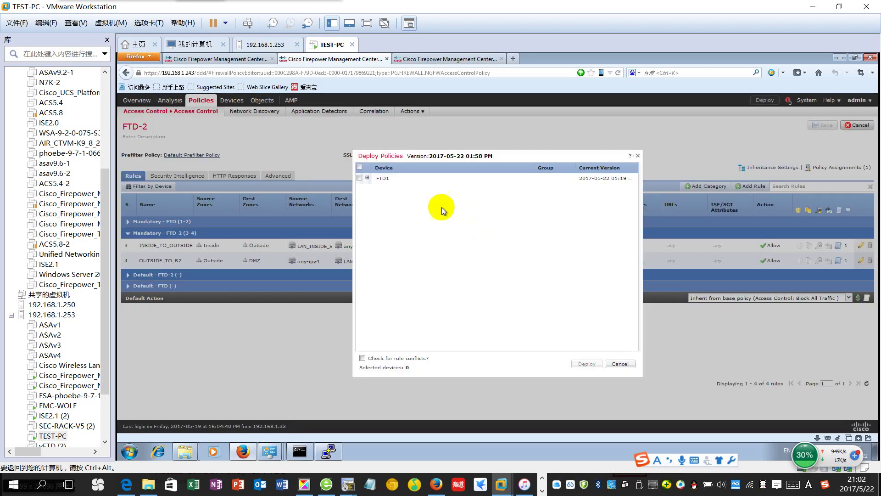
{"action": "left_click", "coordinate": [368, 178]}
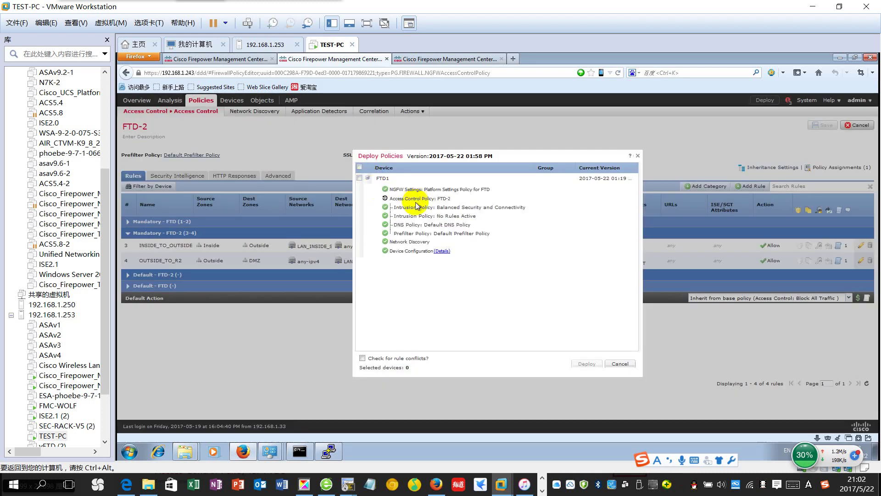
{"action": "left_click", "coordinate": [442, 251]}
{"action": "scroll", "coordinate": [493, 284], "scroll_direction": "down", "scroll_amount": 5}
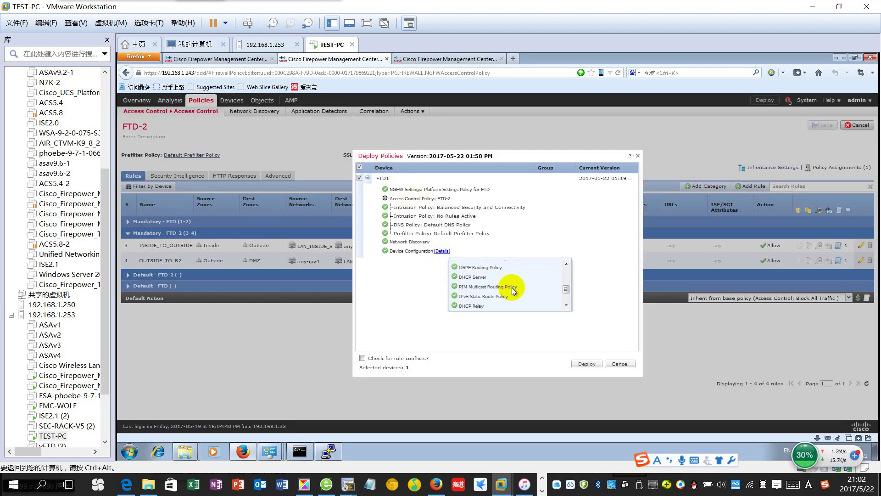
{"action": "left_click", "coordinate": [587, 364]}
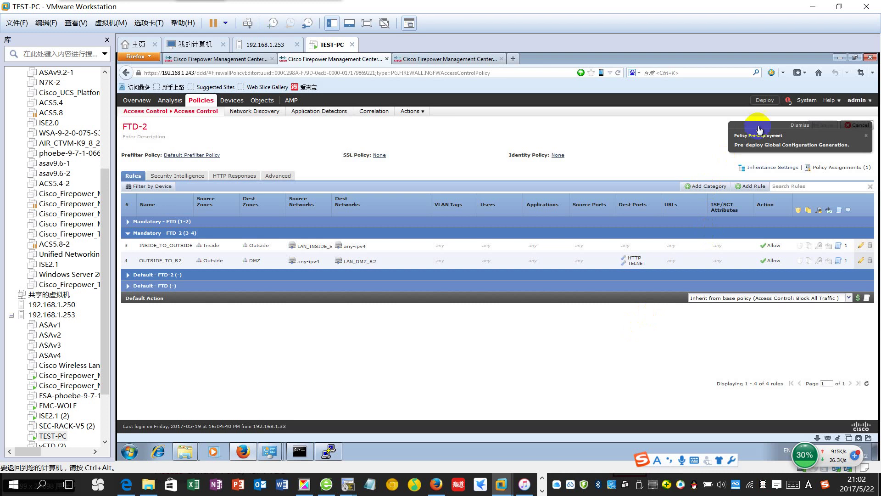
Check the deployment status of FTD1 and expand the Mandatory - FTD, Default - FTD-2 and Default - FTD sections to review their rules
{"action": "left_click", "coordinate": [787, 100]}
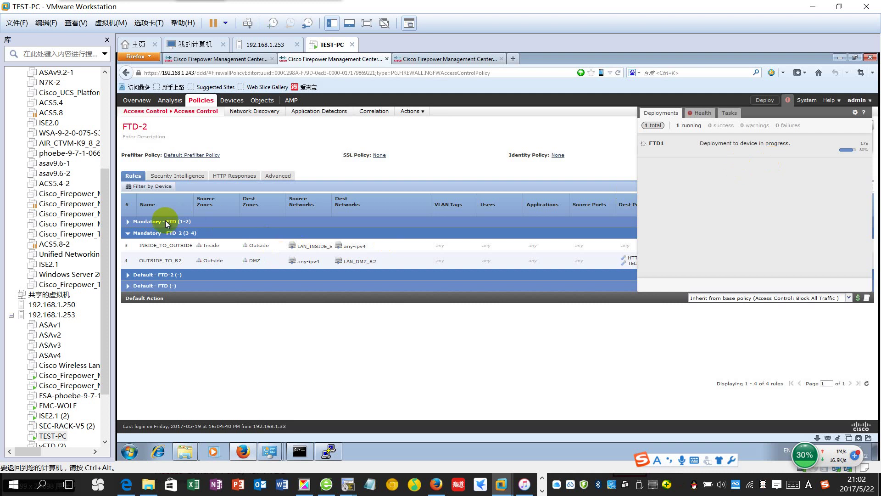
{"action": "left_click", "coordinate": [128, 224]}
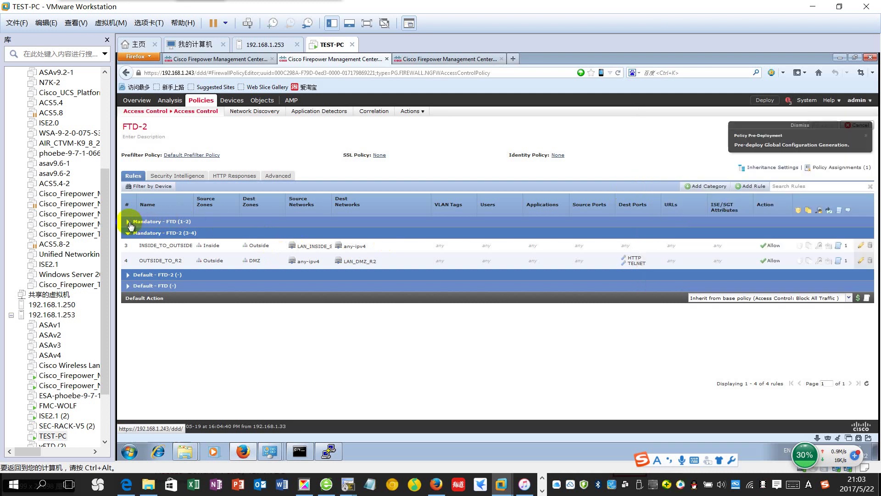
{"action": "left_click", "coordinate": [129, 223]}
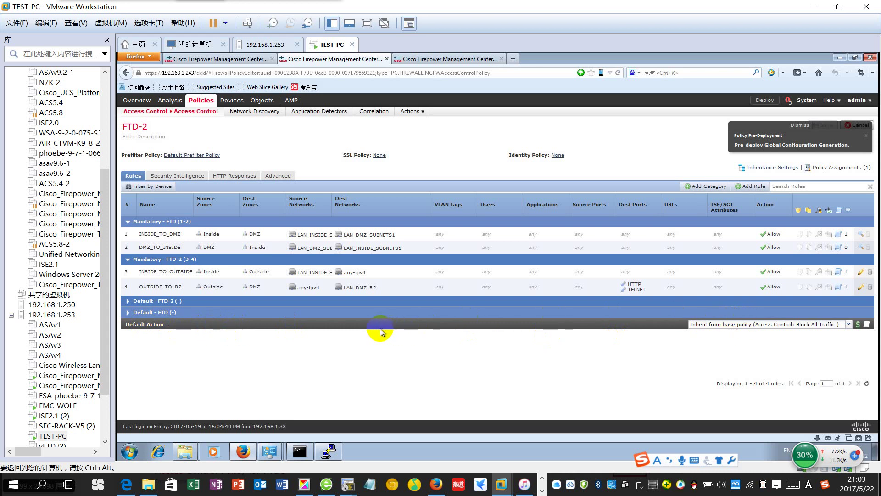
{"action": "left_click", "coordinate": [128, 306]}
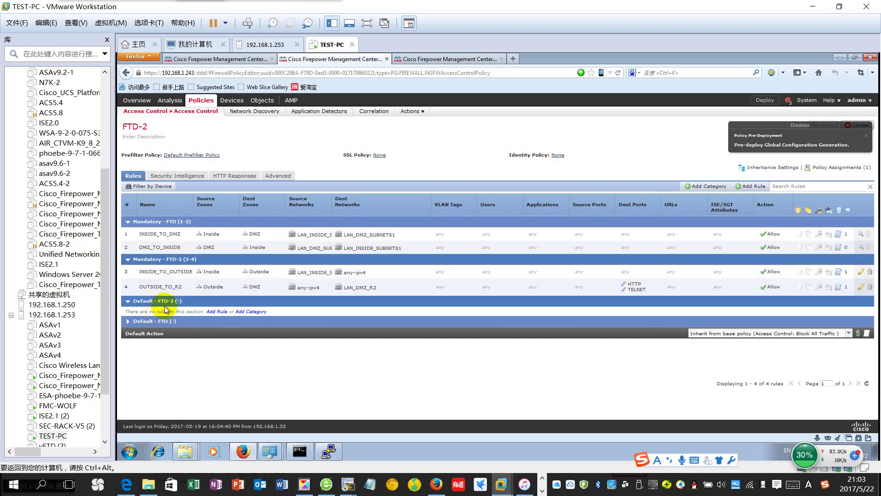
{"action": "left_click", "coordinate": [129, 321]}
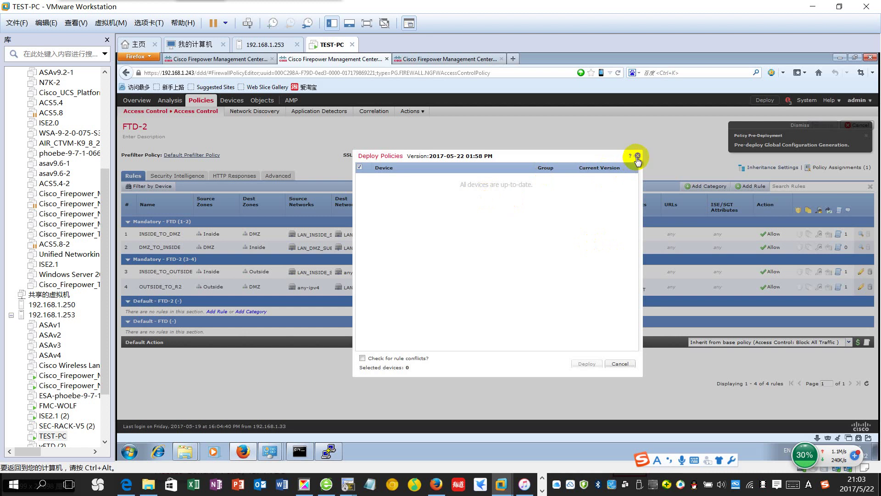
{"action": "left_click", "coordinate": [637, 157]}
Switch to the router terminal window and wake the R1 console session
{"action": "key", "text": "alt+Tab"}
{"action": "key", "text": "alt+Tab"}
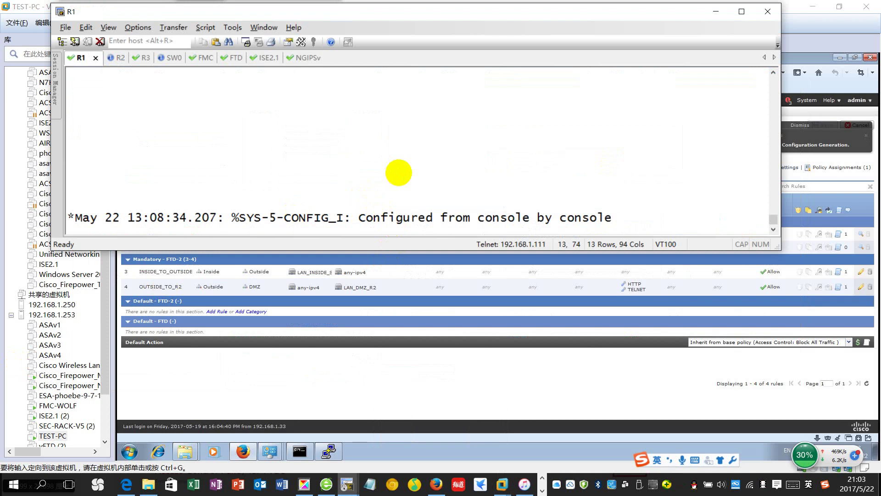
{"action": "key", "text": "Return"}
{"action": "key", "text": "Return"}
{"action": "key", "text": "Return"}
{"action": "key", "text": "Return"}
{"action": "key", "text": "Return"}
{"action": "key", "text": "Return"}
{"action": "key", "text": "Return"}
{"action": "key", "text": "Return"}
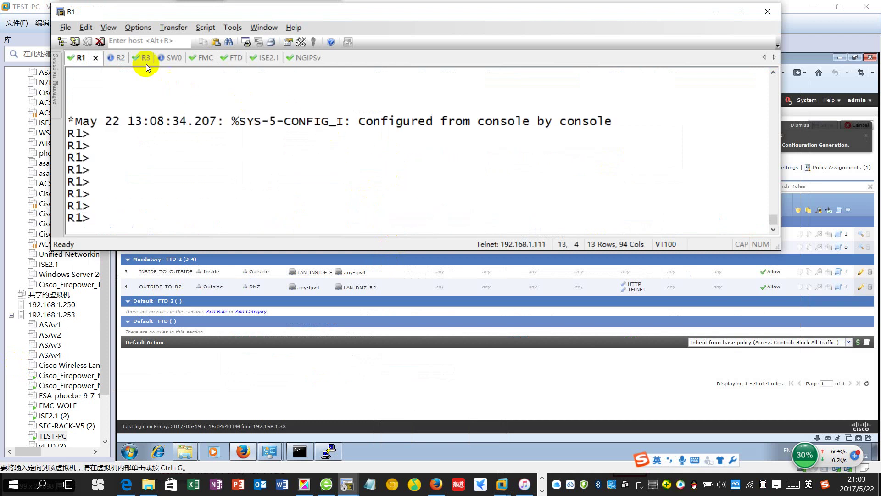
Open the R3 console session and enter privileged mode with en
{"action": "left_click", "coordinate": [135, 57]}
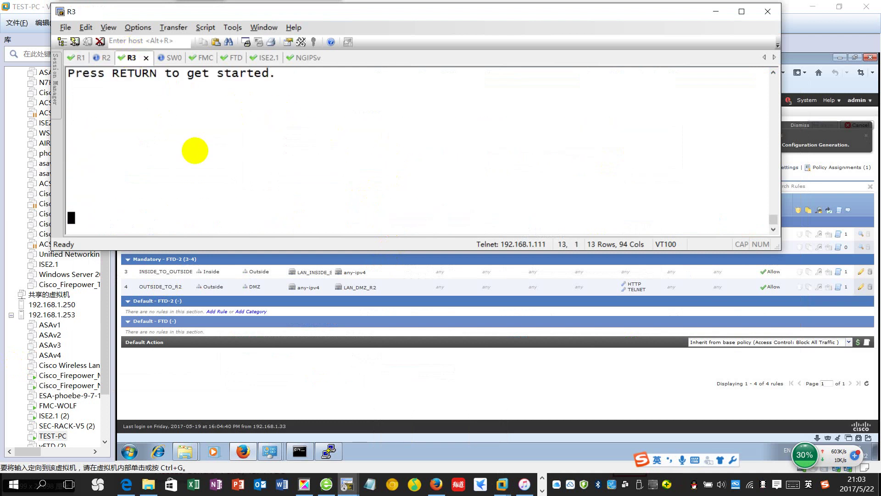
{"action": "key", "text": "Return"}
{"action": "key", "text": "Return"}
{"action": "key", "text": "Return"}
{"action": "key", "text": "Return"}
{"action": "key", "text": "Return"}
{"action": "type", "text": "en"}
{"action": "key", "text": "Return"}
{"action": "key", "text": "Return"}
{"action": "key", "text": "Return"}
{"action": "key", "text": "Return"}
{"action": "key", "text": "Return"}
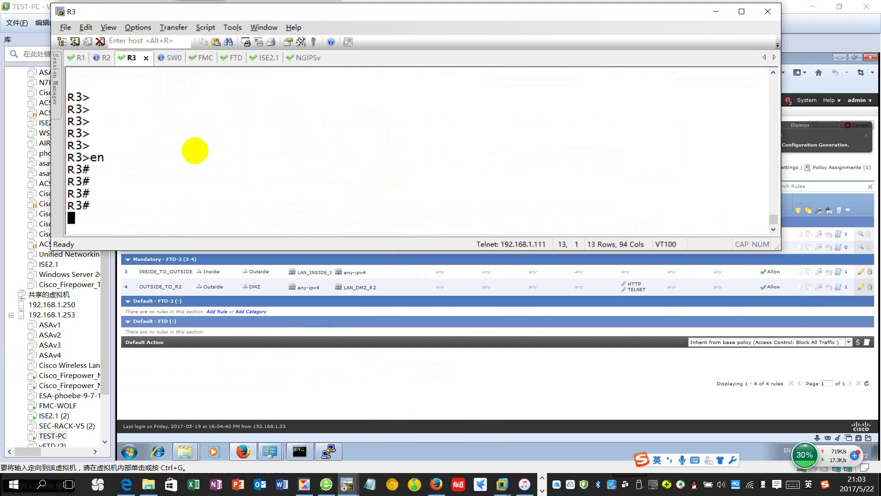
Enter global configuration mode on R3 with conf t and enable the HTTP server with ip http server
{"action": "type", "text": "conf t"}
{"action": "key", "text": "Return"}
{"action": "key", "text": "Return"}
{"action": "key", "text": "Return"}
{"action": "type", "text": "ip http s"}
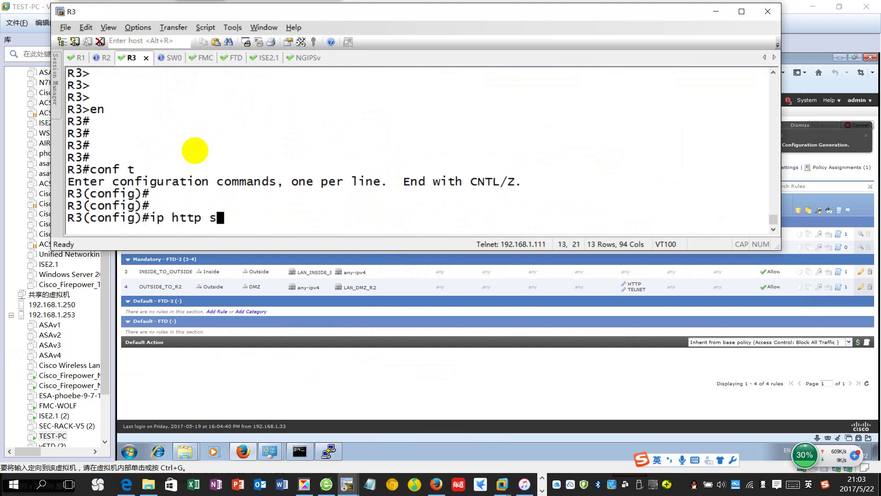
{"action": "type", "text": "er"}
{"action": "key", "text": "Tab"}
{"action": "key", "text": "Return"}
{"action": "key", "text": "Return"}
{"action": "key", "text": "Return"}
Enable the HTTPS server on R3 with ip http secure-server
{"action": "type", "text": "ip http "}
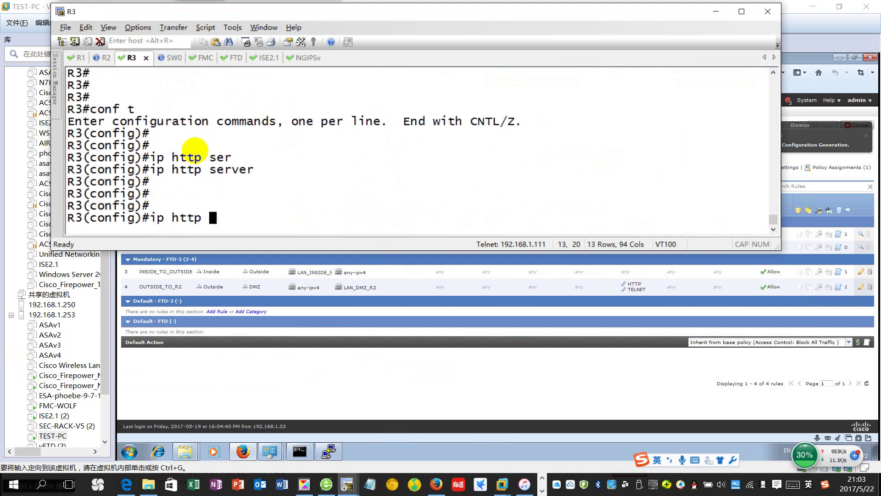
{"action": "type", "text": "sec"}
{"action": "key", "text": "Tab"}
{"action": "type", "text": "se"}
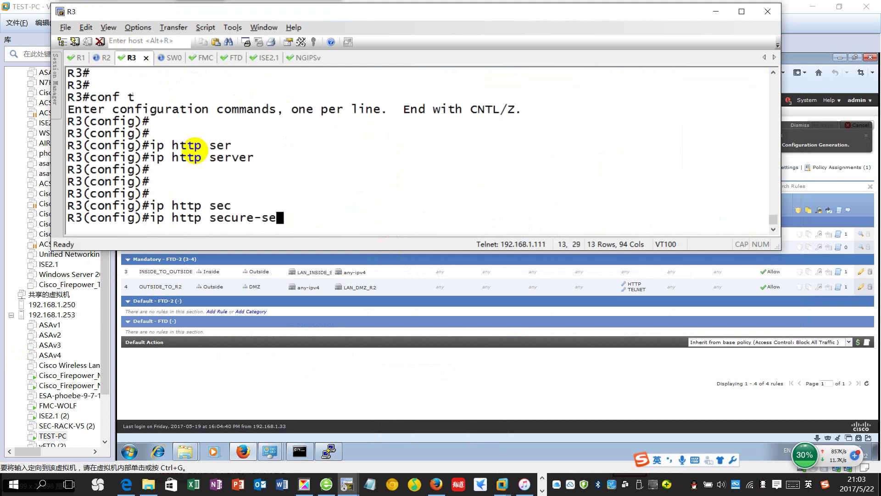
{"action": "type", "text": "r"}
{"action": "key", "text": "Tab"}
{"action": "key", "text": "Return"}
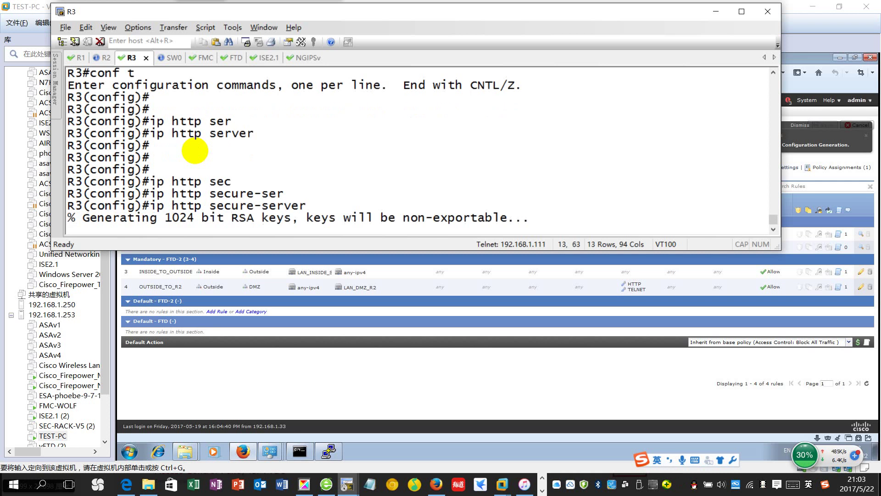
{"action": "key", "text": "Return"}
{"action": "key", "text": "Return"}
{"action": "key", "text": "Return"}
Switch to the R1 console session and enter privileged mode with en
{"action": "key", "text": "alt+1"}
{"action": "key", "text": "Return"}
{"action": "key", "text": "Return"}
{"action": "key", "text": "Return"}
{"action": "key", "text": "Return"}
{"action": "key", "text": "Return"}
{"action": "key", "text": "Return"}
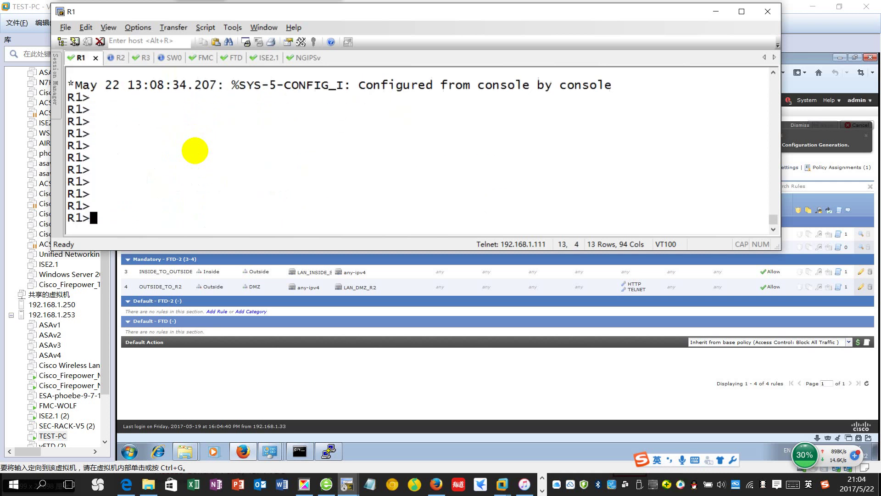
{"action": "type", "text": "en"}
{"action": "key", "text": "Return"}
{"action": "key", "text": "Return"}
{"action": "key", "text": "Return"}
{"action": "key", "text": "Return"}
{"action": "key", "text": "Return"}
Telnet from R1 to R3 at 202.100.1.3 and try the bye command in the remote session
{"action": "type", "text": "telnet 20"}
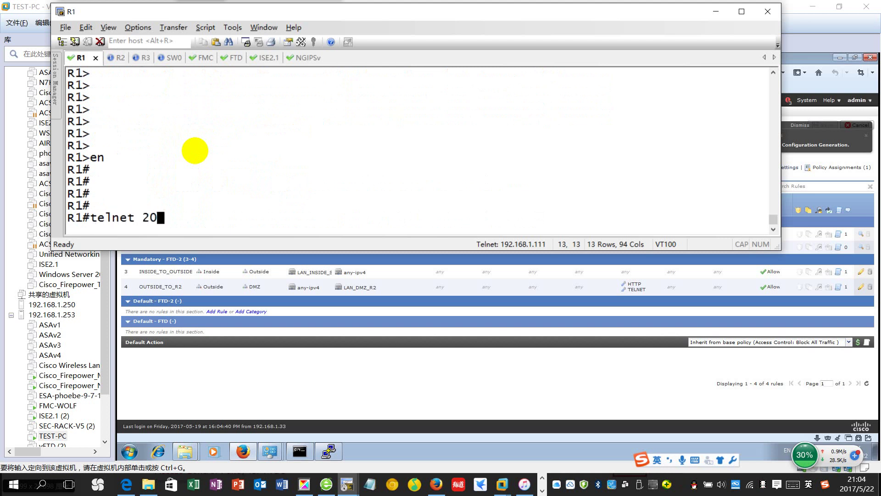
{"action": "type", "text": "2.100.1.3"}
{"action": "key", "text": "Return"}
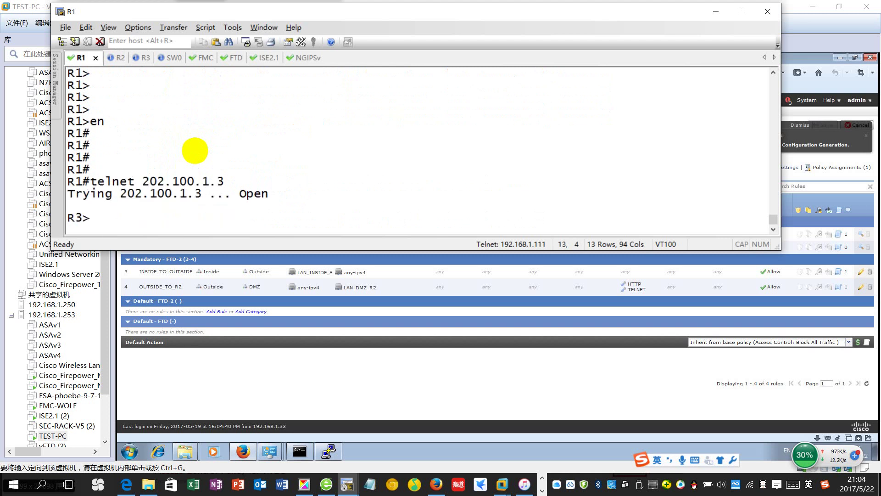
{"action": "type", "text": "bye"}
{"action": "key", "text": "Return"}
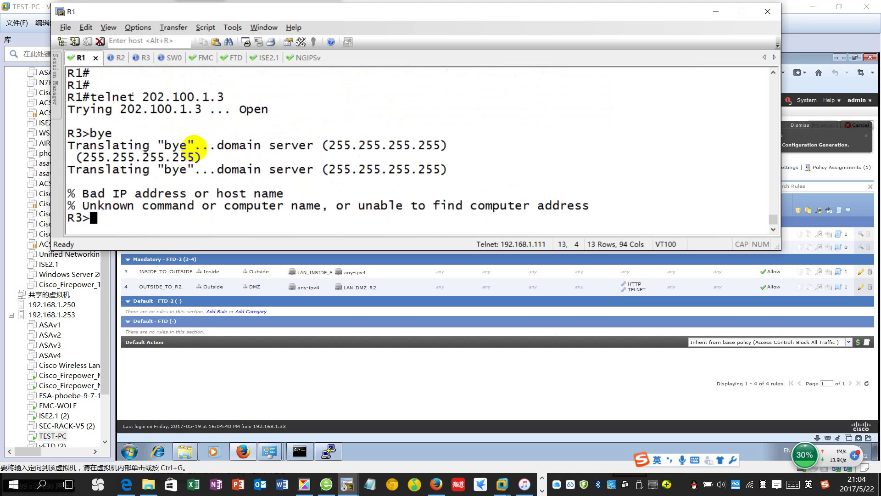
{"action": "key", "text": "Return"}
{"action": "key", "text": "Return"}
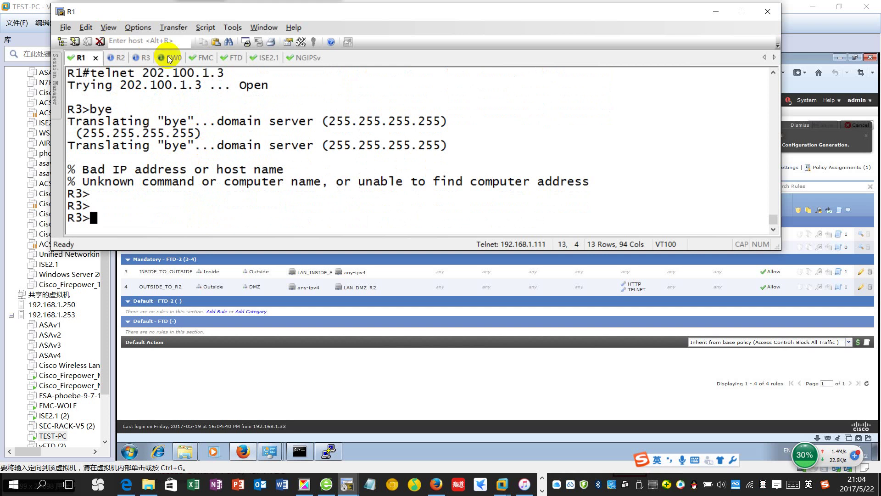
List the active connections in the FTD session with show conn and examine the Telnet entry's addresses and flags
{"action": "left_click", "coordinate": [227, 58]}
{"action": "left_click", "coordinate": [388, 164]}
{"action": "key", "text": "Return"}
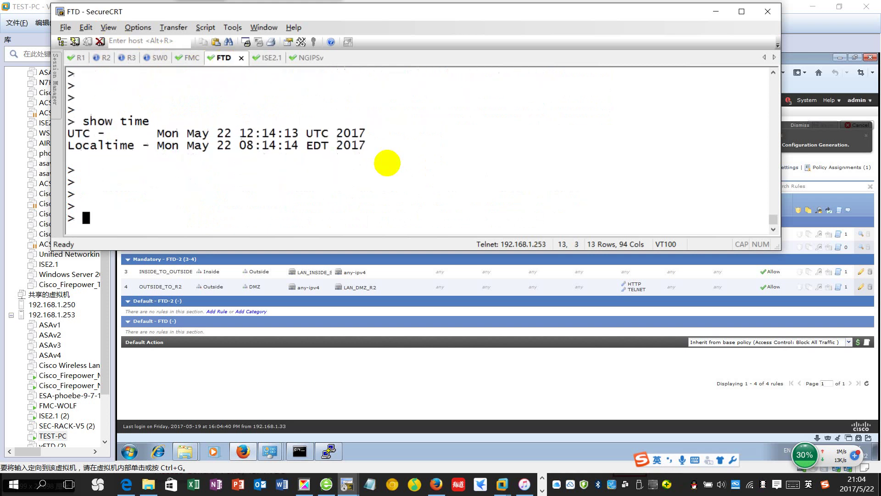
{"action": "type", "text": "show conn"}
{"action": "key", "text": "Return"}
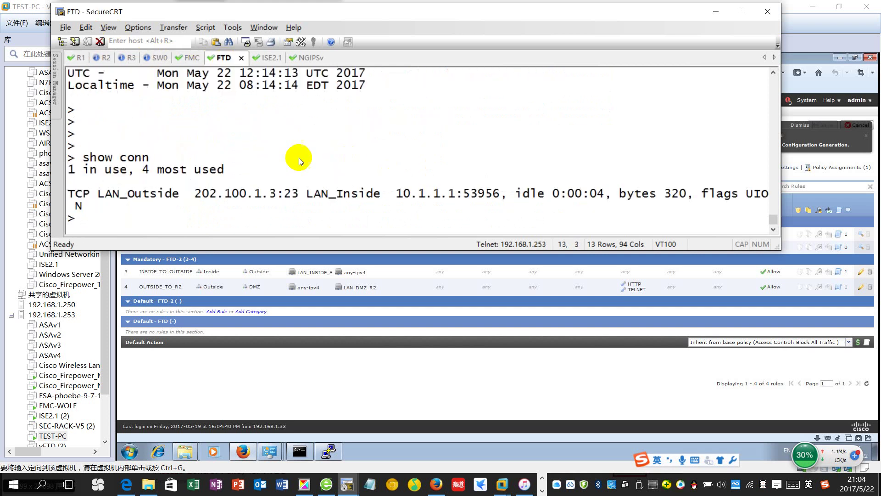
{"action": "mouse_move", "coordinate": [410, 197]}
{"action": "left_mouse_down"}
{"action": "mouse_move", "coordinate": [508, 195]}
{"action": "mouse_move", "coordinate": [411, 195]}
{"action": "left_mouse_up"}
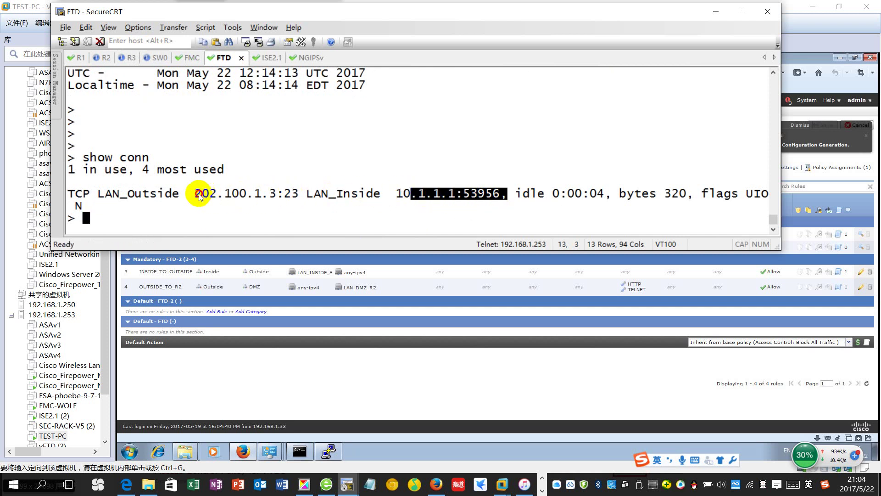
{"action": "left_click_drag", "start_coordinate": [202, 195], "coordinate": [67, 195]}
{"action": "left_click_drag", "start_coordinate": [296, 191], "coordinate": [298, 193]}
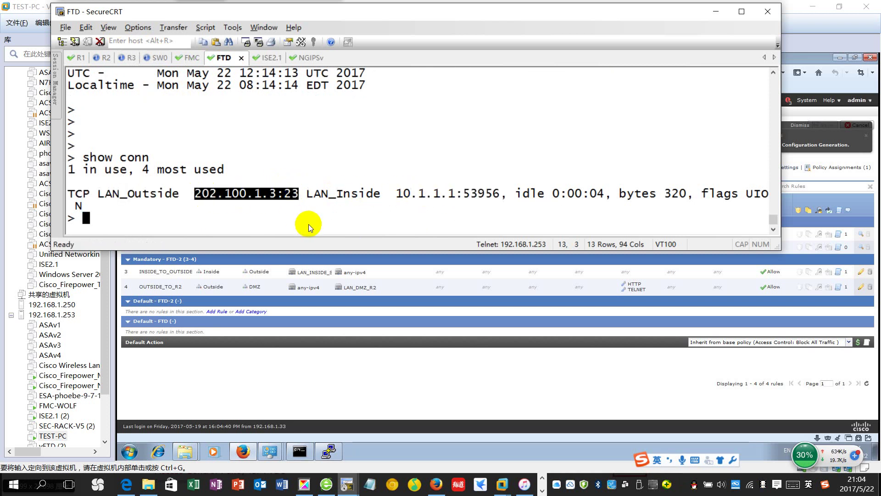
{"action": "left_click_drag", "start_coordinate": [68, 206], "coordinate": [87, 211]}
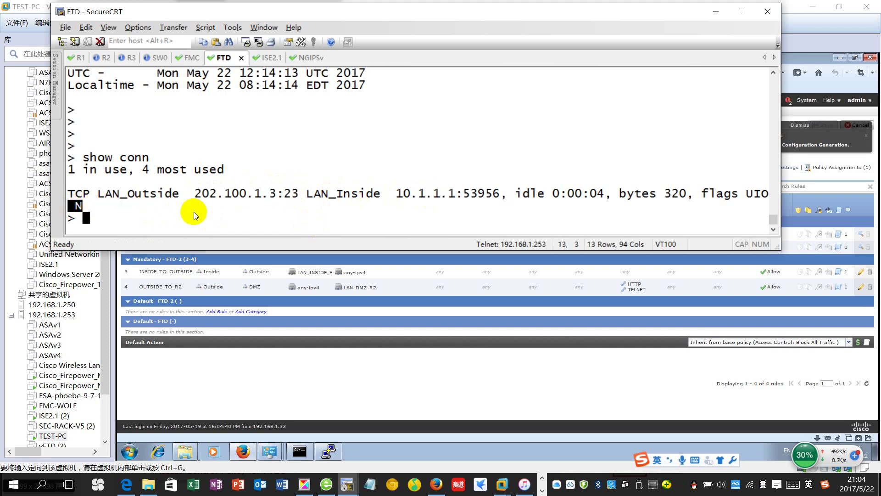
{"action": "left_click", "coordinate": [741, 200]}
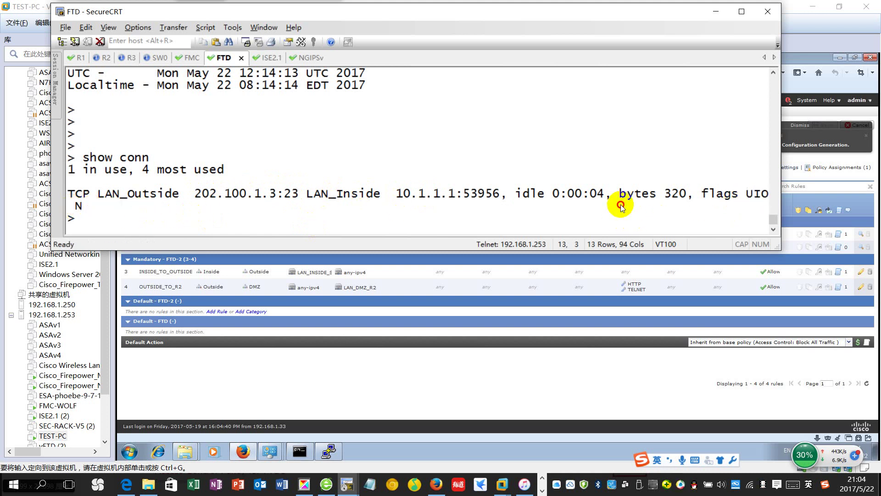
Return to the R1 session and end the Telnet connection to R3 with q
{"action": "key", "text": "alt+1"}
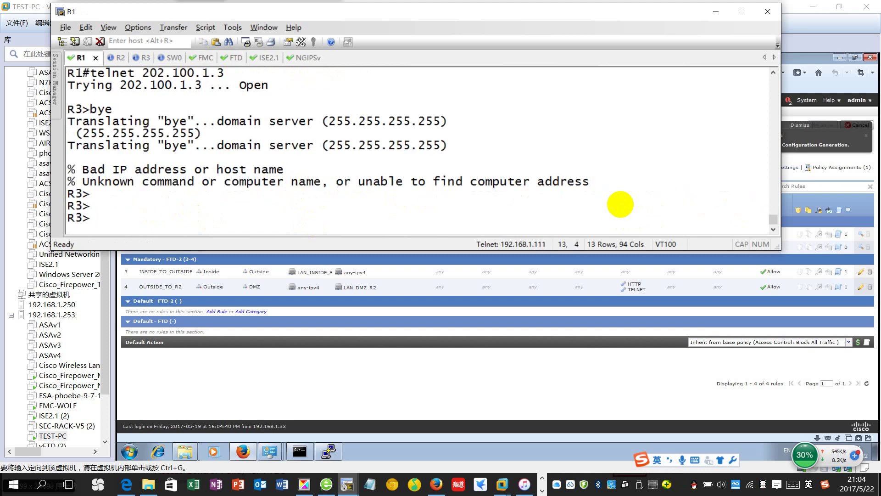
{"action": "key", "text": "Return"}
{"action": "key", "text": "Return"}
{"action": "key", "text": "Return"}
{"action": "type", "text": "q"}
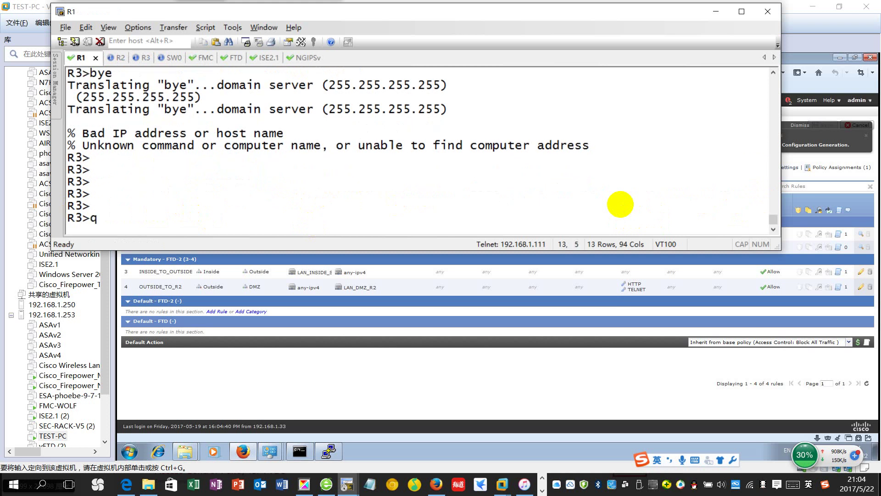
{"action": "key", "text": "Return"}
{"action": "key", "text": "Return"}
{"action": "key", "text": "Return"}
{"action": "key", "text": "Return"}
{"action": "key", "text": "Return"}
Ping R3 at 202.100.1.3 from R1
{"action": "type", "text": "ping "}
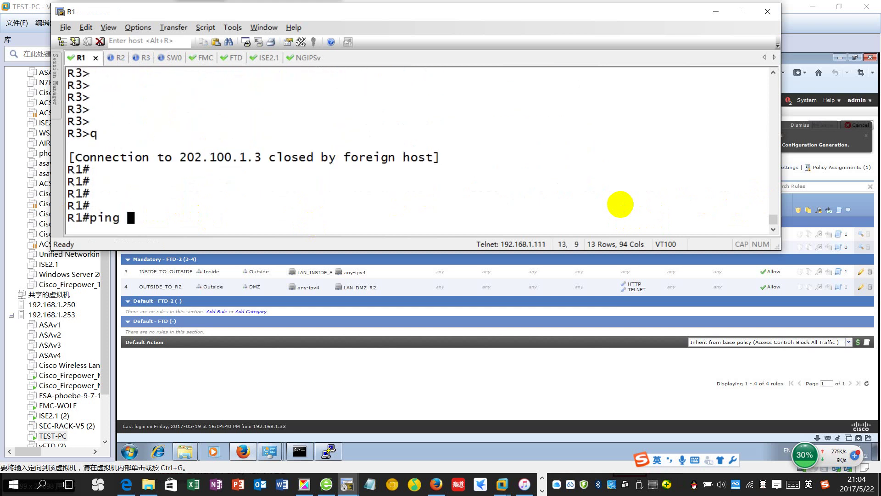
{"action": "type", "text": "202.1.."}
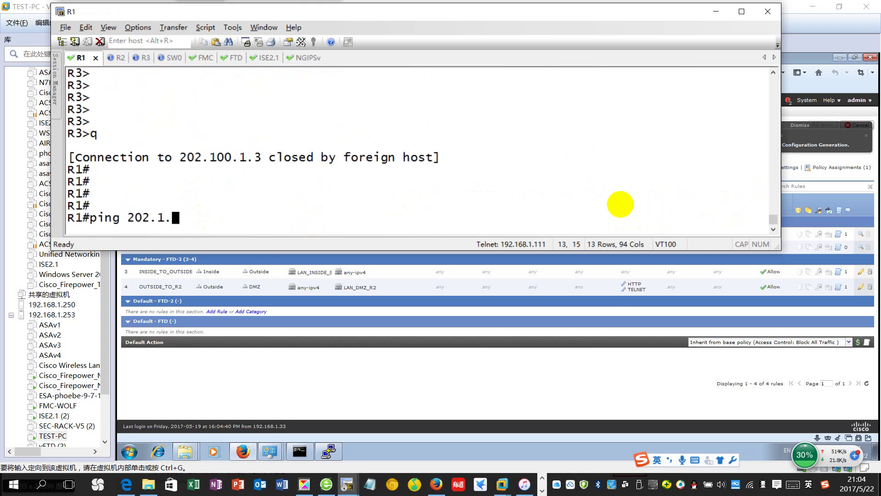
{"action": "key", "text": "BackSpace"}
{"action": "key", "text": "BackSpace"}
{"action": "type", "text": "00.1.3"}
{"action": "key", "text": "Return"}
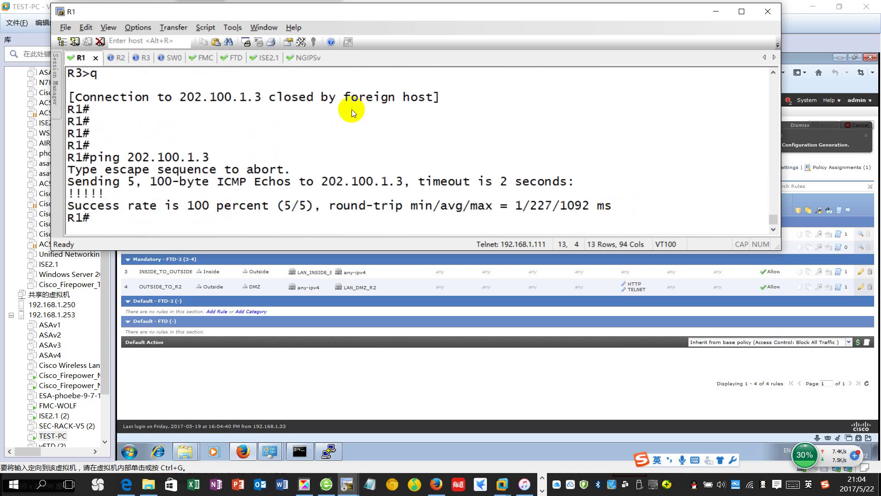
{"action": "key", "text": "Return"}
{"action": "key", "text": "Return"}
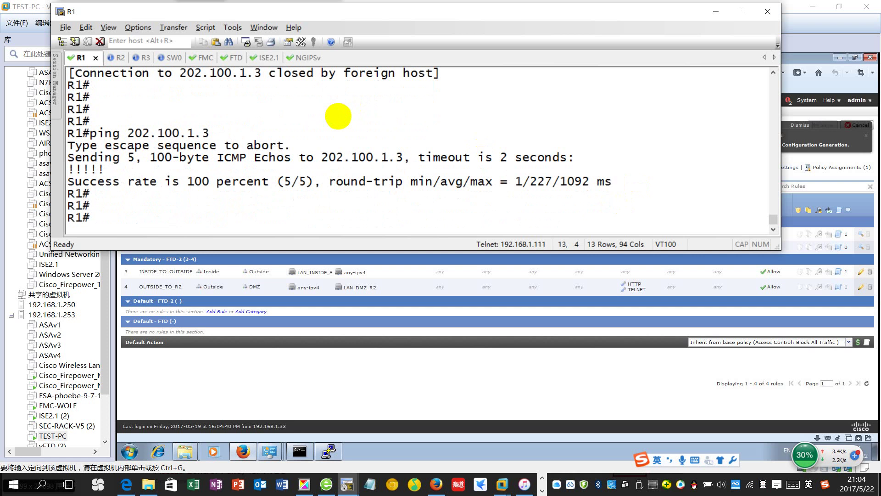
Recheck the FTD connection table with show conn following the ping from R1
{"action": "left_click", "coordinate": [230, 58]}
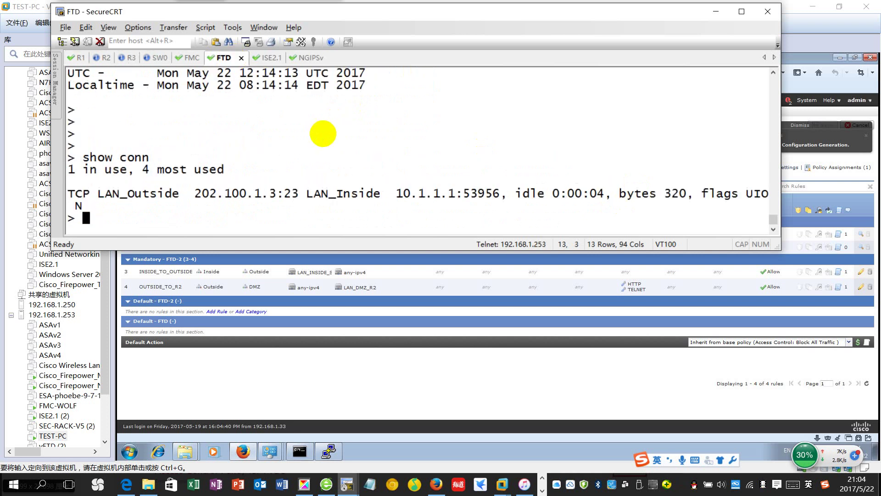
{"action": "key", "text": "Return"}
{"action": "type", "text": "show conn"}
{"action": "key", "text": "Return"}
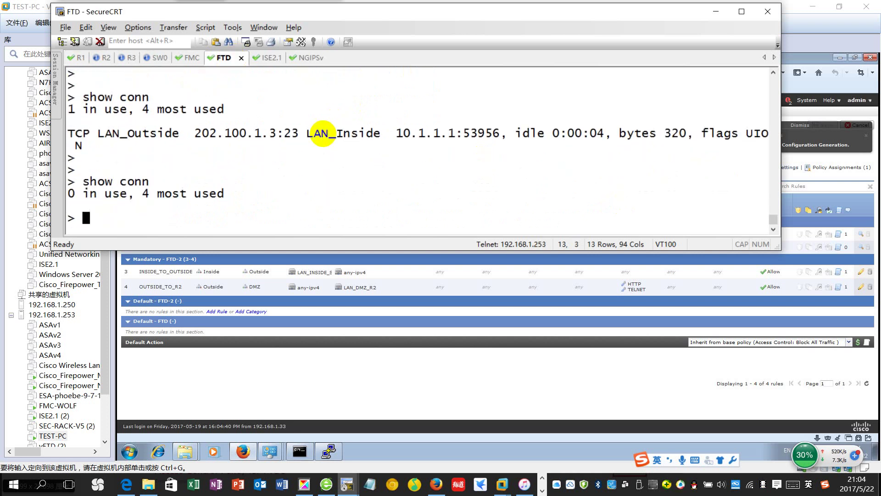
Start a long ping from R1 to 202.100.1.3 with a repeat count of 100000
{"action": "key", "text": "alt+1"}
{"action": "key", "text": "Return"}
{"action": "key", "text": "Up"}
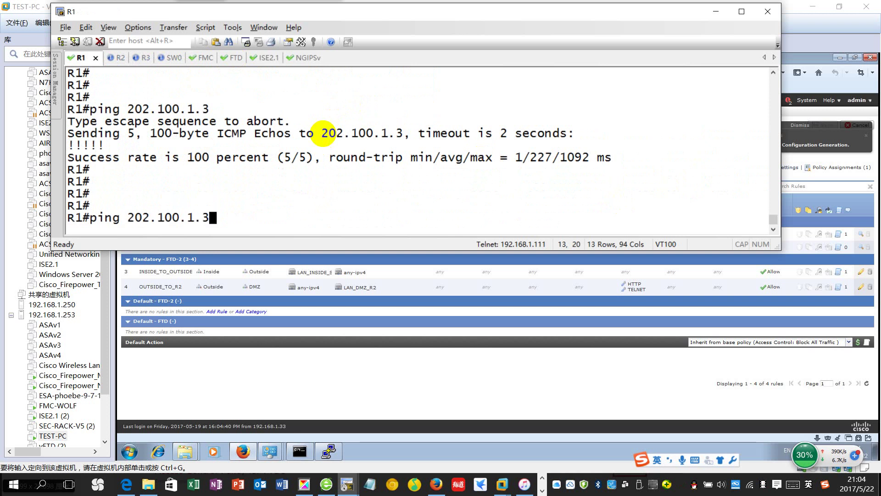
{"action": "type", "text": "re 100000"}
{"action": "key", "text": "Return"}
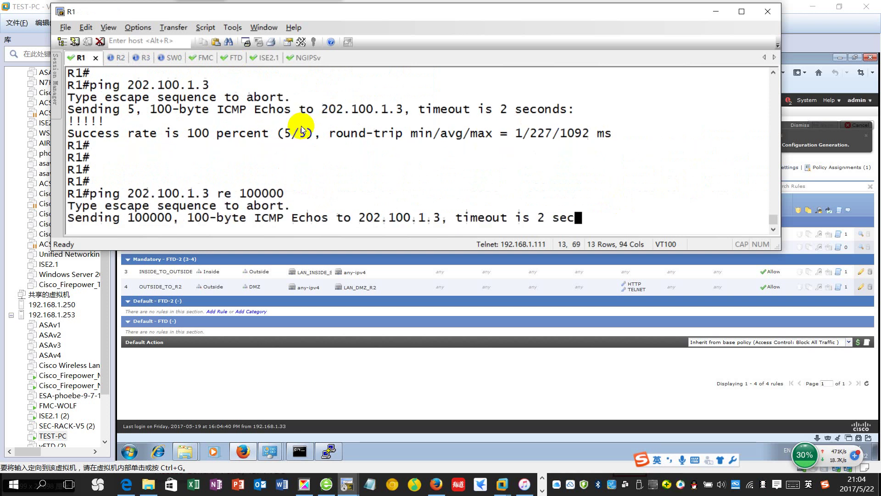
{"action": "left_click", "coordinate": [227, 59]}
{"action": "key", "text": "Return"}
{"action": "key", "text": "Return"}
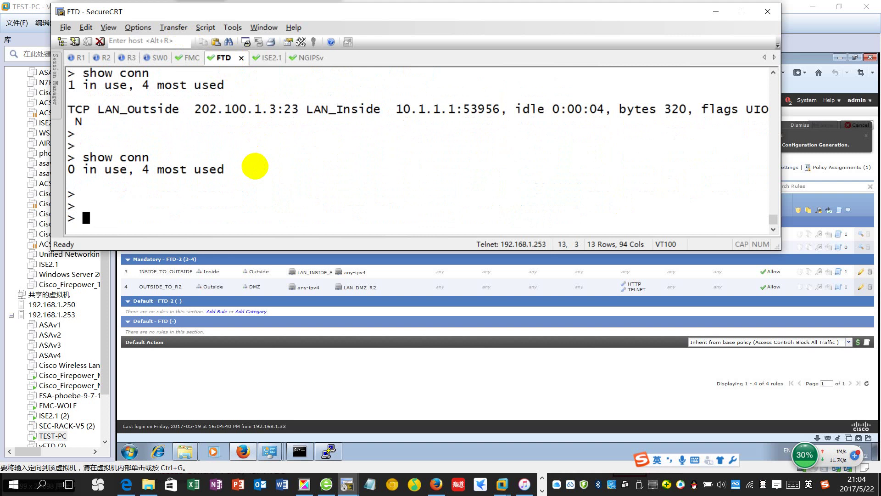
{"action": "key", "text": "Return"}
{"action": "key", "text": "Return"}
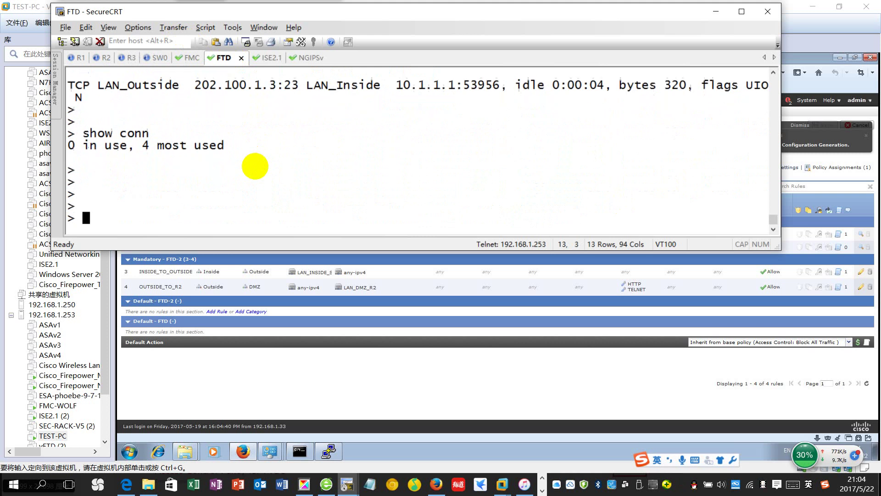
{"action": "key", "text": "Return"}
{"action": "key", "text": "Return"}
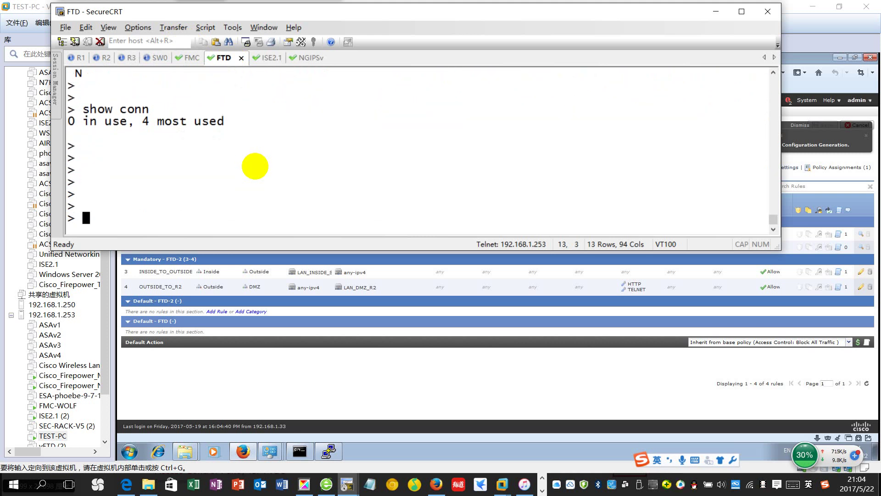
{"action": "key", "text": "Return"}
{"action": "key", "text": "Return"}
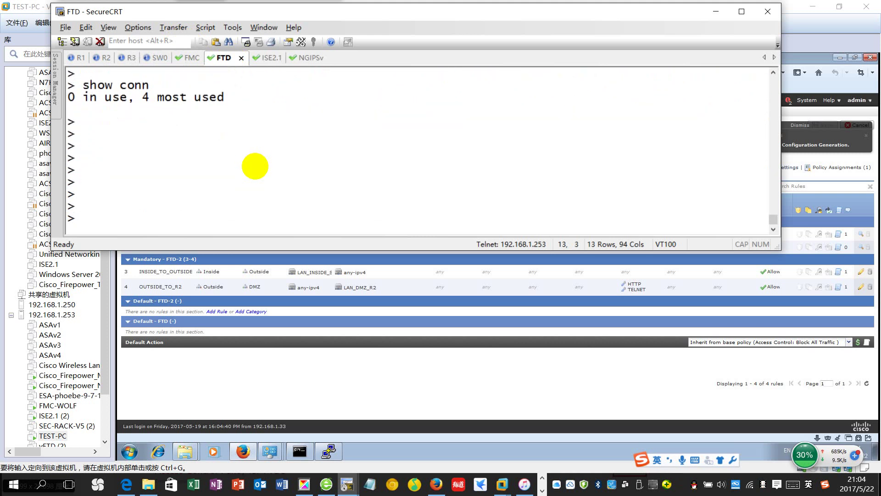
{"action": "key", "text": "Return"}
{"action": "key", "text": "alt+1"}
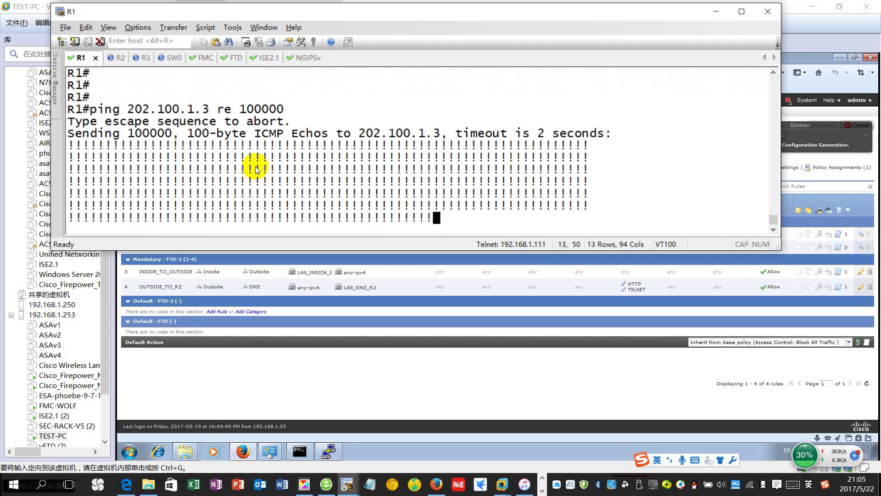
Run show conn in the FTD session while the ping is running and examine the ICMP entry and its flags
{"action": "left_click", "coordinate": [232, 58]}
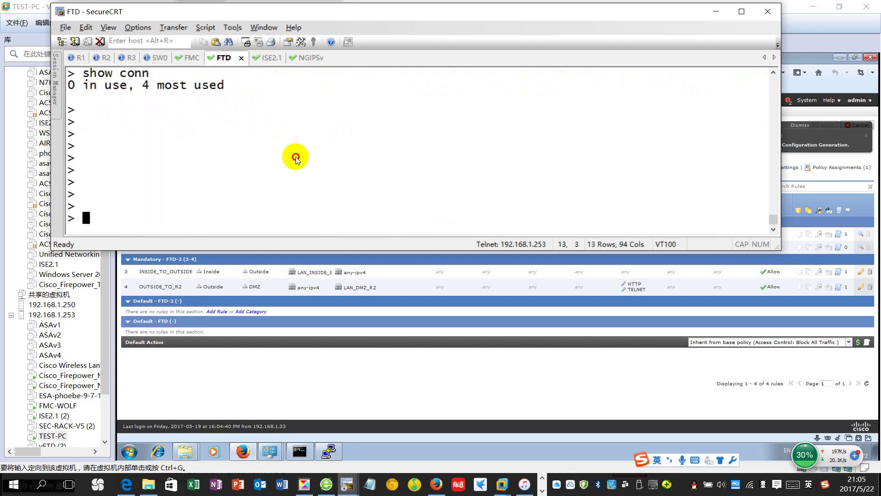
{"action": "type", "text": "show conn"}
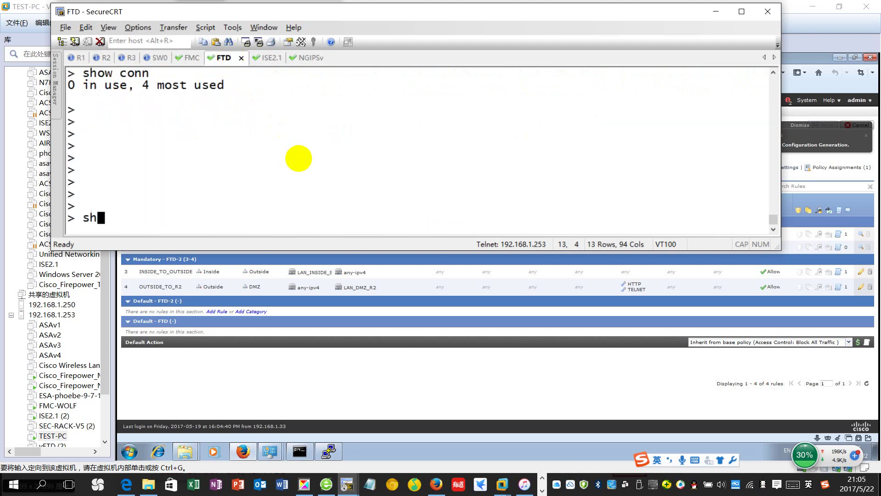
{"action": "key", "text": "Return"}
{"action": "key", "text": "Return"}
{"action": "key", "text": "Return"}
{"action": "key", "text": "Return"}
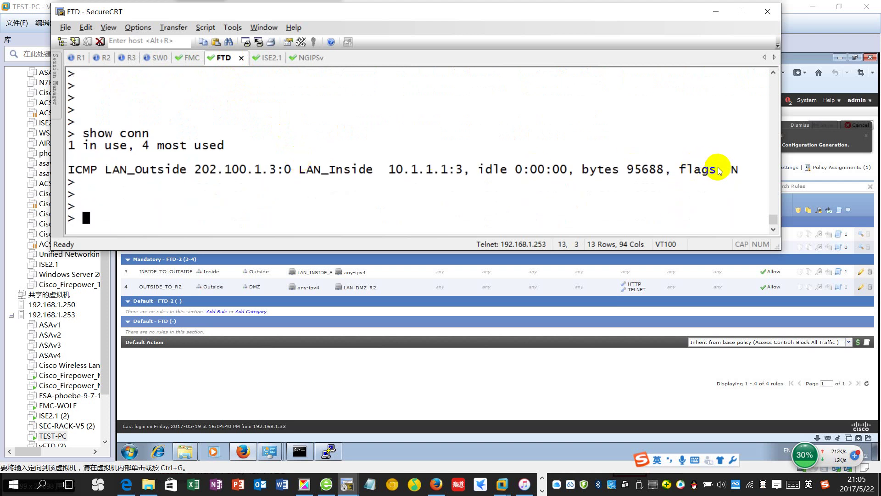
{"action": "left_click_drag", "start_coordinate": [718, 168], "coordinate": [737, 178]}
{"action": "left_click", "coordinate": [101, 173]}
{"action": "left_click", "coordinate": [666, 209]}
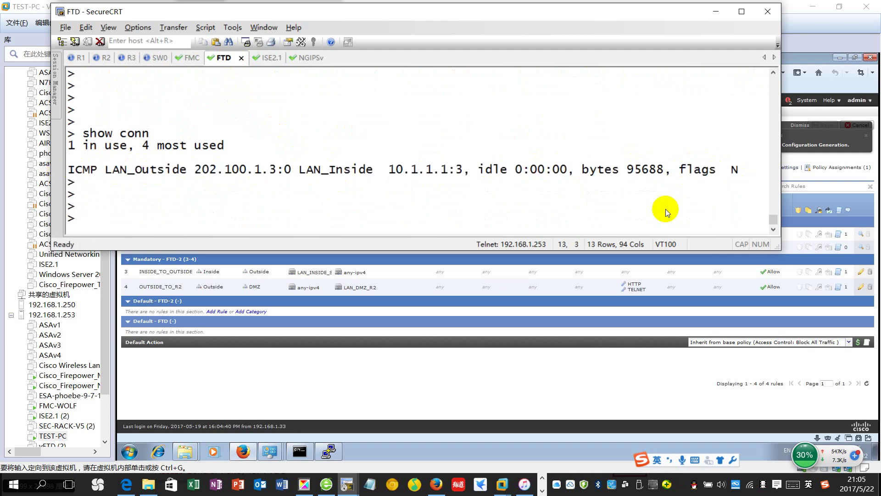
Return to the R1 session and abort the running ping to 202.100.1.3
{"action": "key", "text": "alt+1"}
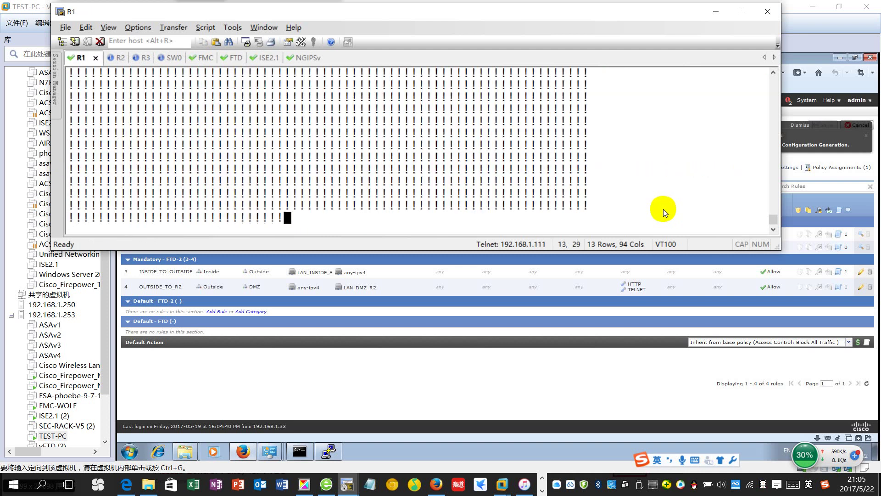
{"action": "key", "text": "ctrl+shift+6"}
{"action": "key", "text": "Return"}
{"action": "key", "text": "Return"}
{"action": "key", "text": "Return"}
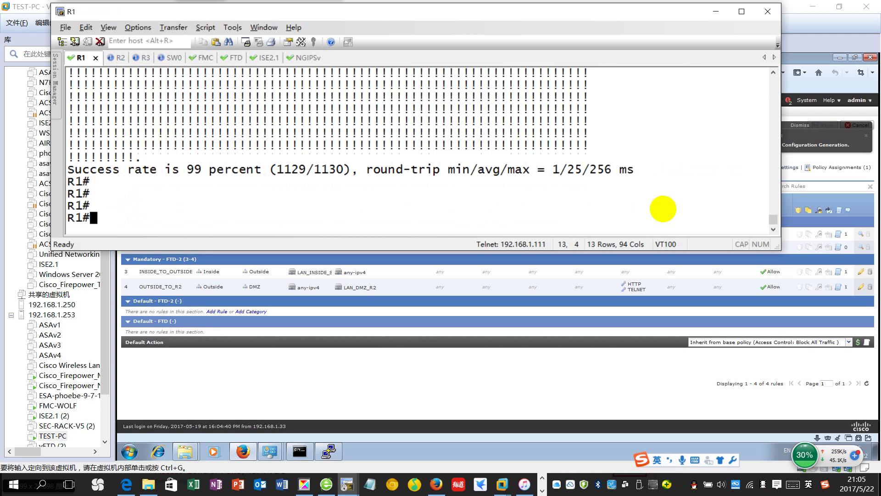
Open a Telnet connection from R1 to 202.100.1.3 on port 443
{"action": "type", "text": "telnet 202.100"}
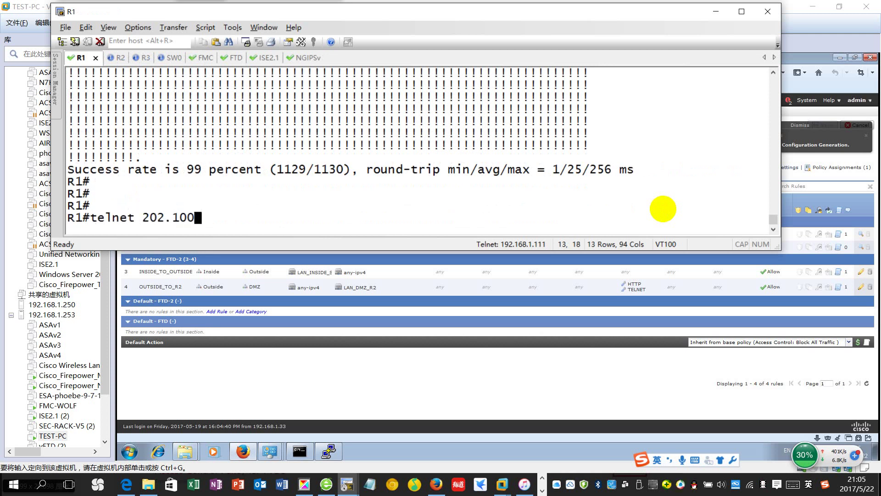
{"action": "type", "text": ".1.3 4"}
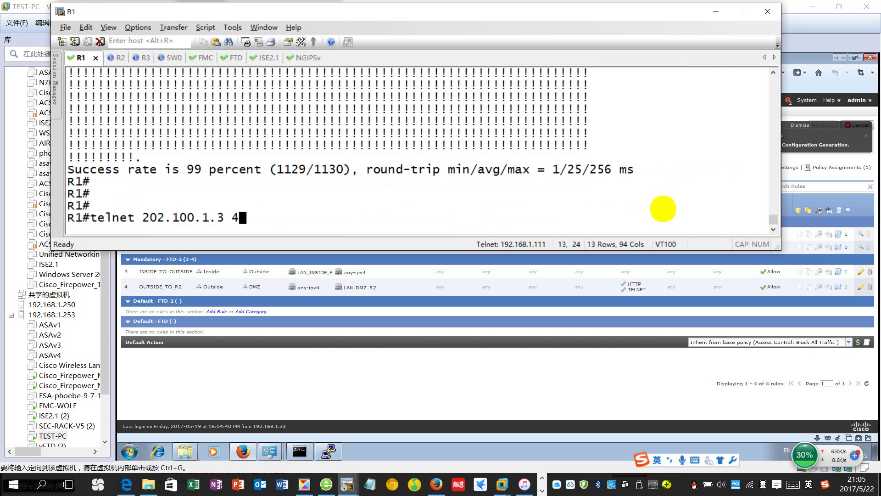
{"action": "type", "text": "43"}
{"action": "key", "text": "Return"}
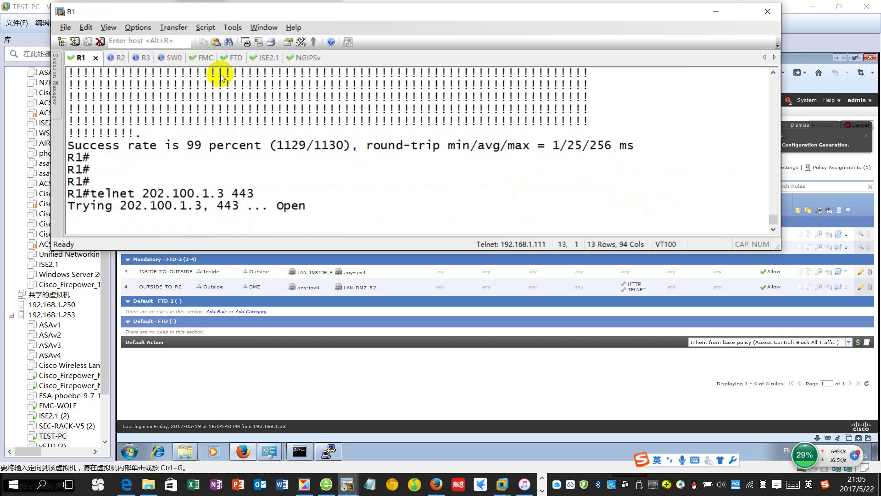
Run show conn in the FTD session and examine the TCP entry for 202.100.1.3 port 443
{"action": "left_click", "coordinate": [231, 57]}
{"action": "type", "text": "sh"}
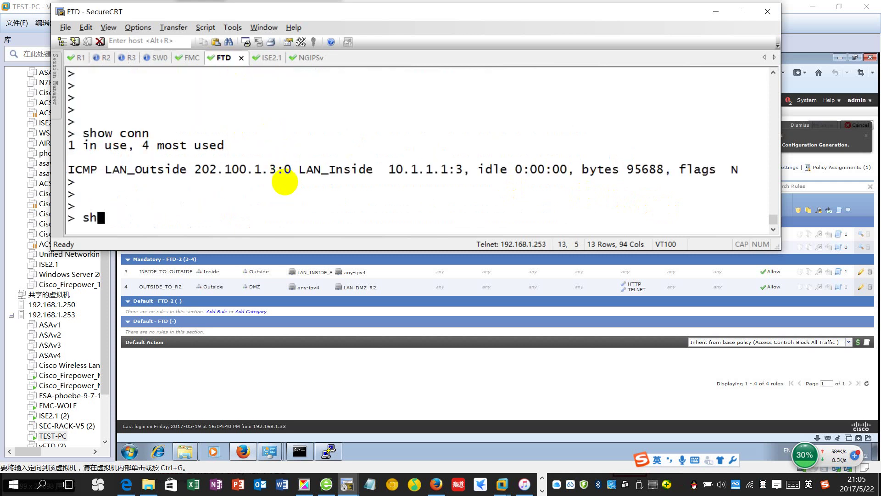
{"action": "type", "text": "ow conn"}
{"action": "key", "text": "Return"}
{"action": "key", "text": "Return"}
{"action": "key", "text": "Return"}
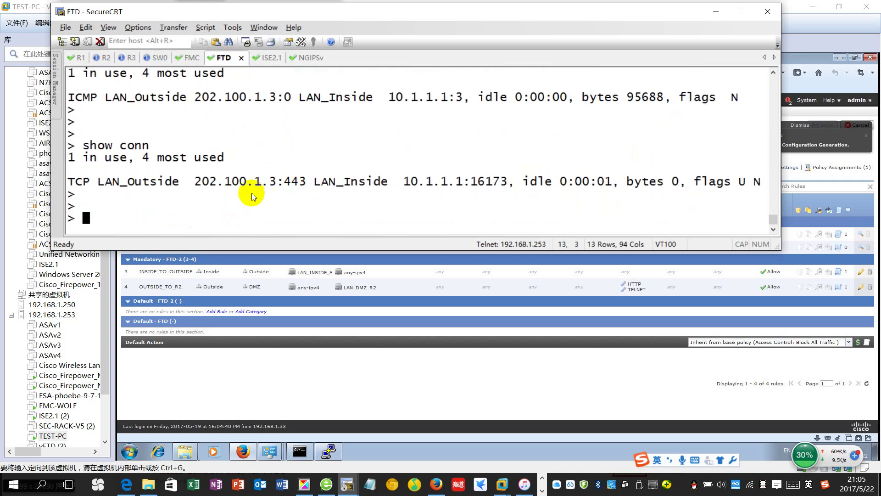
{"action": "left_click_drag", "start_coordinate": [261, 182], "coordinate": [305, 181]}
{"action": "left_click", "coordinate": [315, 213]}
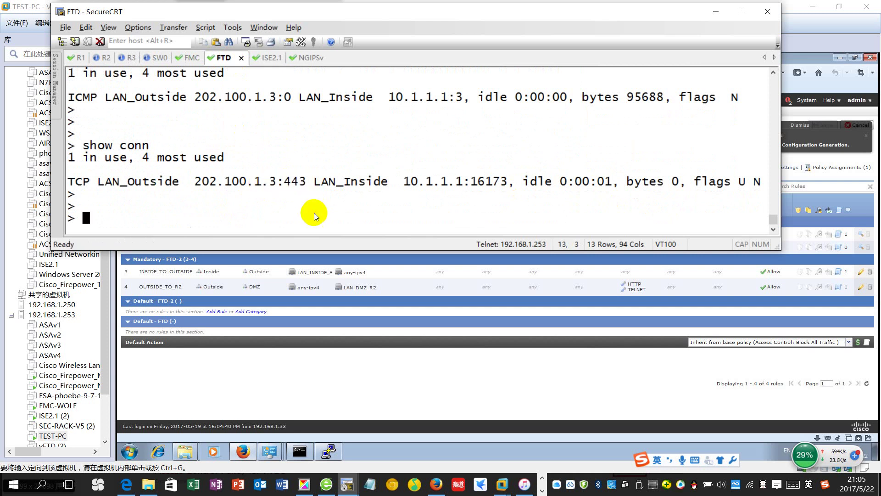
Return to the R1 session and end the port 443 connection by sending bye
{"action": "key", "text": "alt+1"}
{"action": "type", "text": "bye"}
{"action": "key", "text": "Return"}
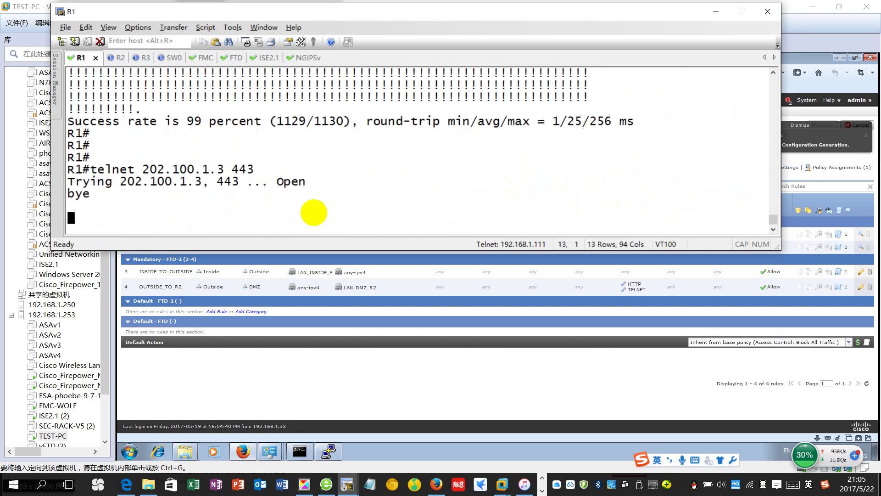
{"action": "key", "text": "Return"}
{"action": "key", "text": "Return"}
Telnet from R1 to 202.100.1.3 on port 80 and check the connection with show conn in the FTD session
{"action": "type", "text": "telnet "}
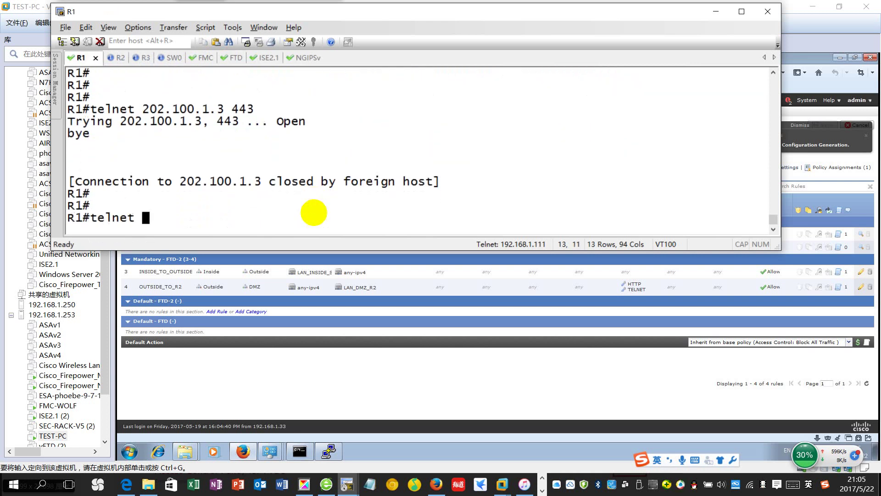
{"action": "type", "text": "202.100.1.3 "}
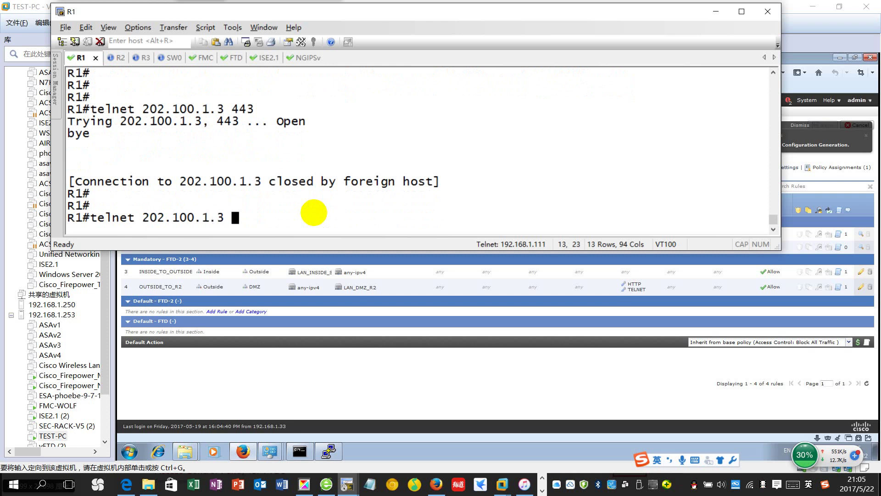
{"action": "type", "text": "80"}
{"action": "key", "text": "Return"}
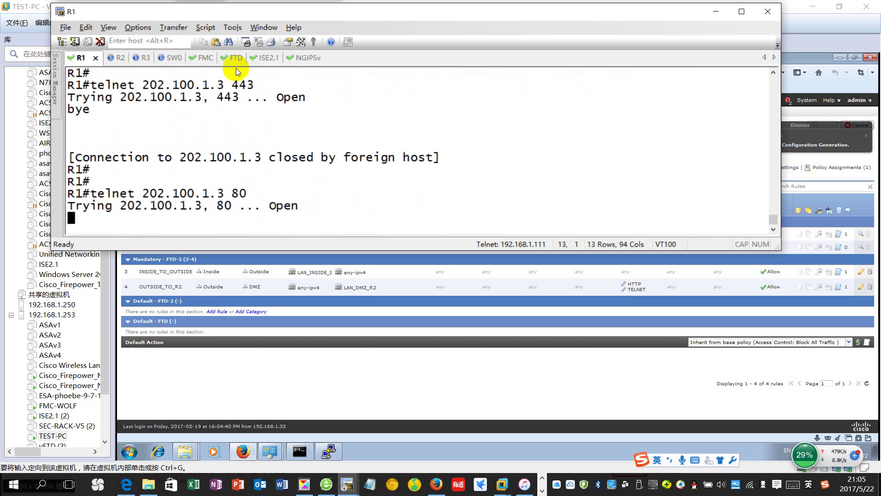
{"action": "left_click", "coordinate": [235, 57]}
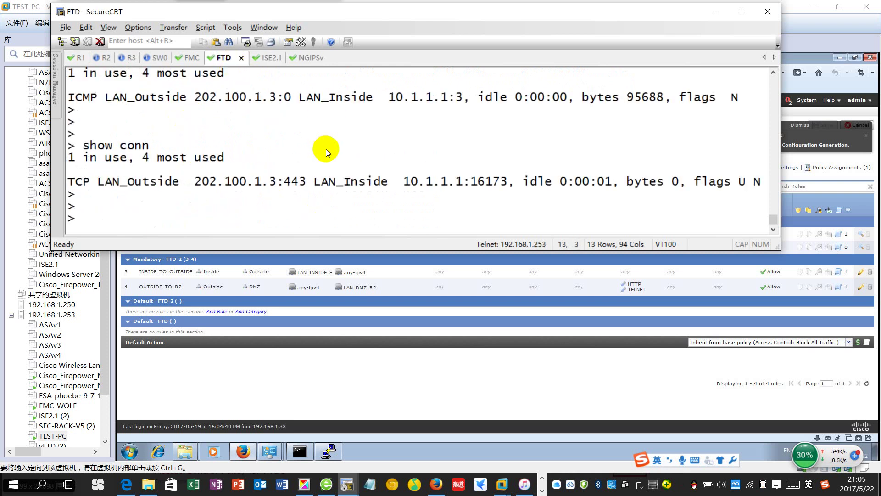
{"action": "type", "text": "show conn"}
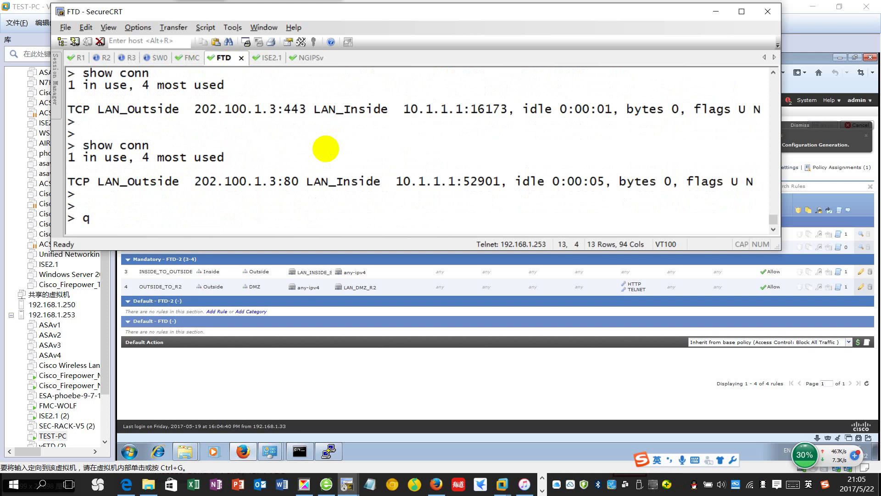
Back in the R1 session, send bye over the port 80 connection and review the HTTP server's reply
{"action": "key", "text": "alt+1"}
{"action": "key", "text": "Return"}
{"action": "key", "text": "Return"}
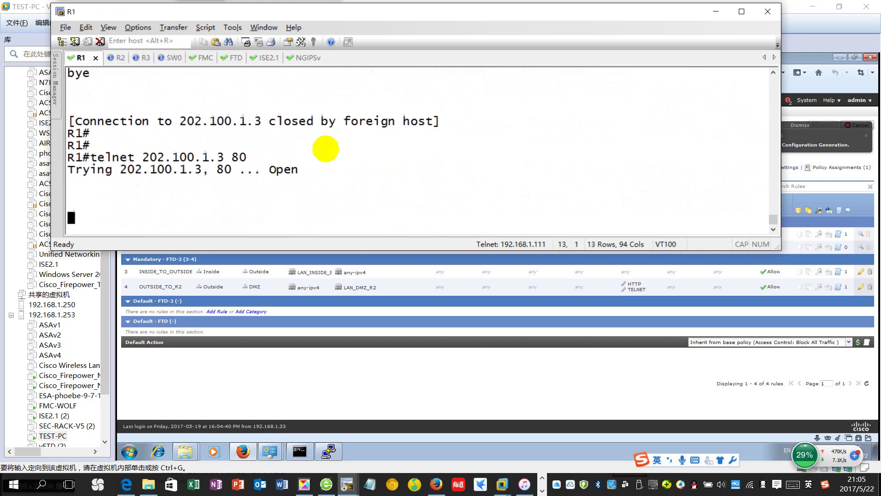
{"action": "type", "text": "bye"}
{"action": "key", "text": "Return"}
{"action": "key", "text": "Return"}
{"action": "key", "text": "Return"}
{"action": "key", "text": "Return"}
{"action": "key", "text": "Return"}
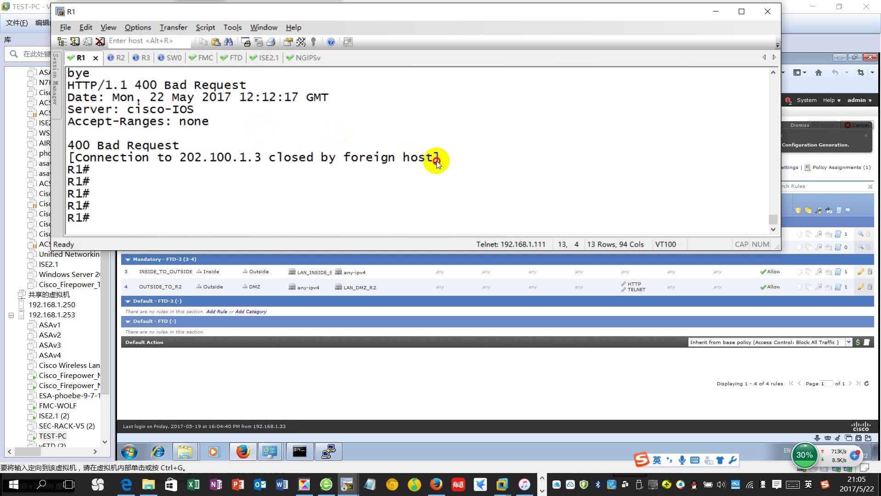
{"action": "left_click_drag", "start_coordinate": [435, 157], "coordinate": [117, 98]}
{"action": "left_click", "coordinate": [247, 129]}
{"action": "scroll", "coordinate": [270, 186], "scroll_direction": "up", "scroll_amount": 4}
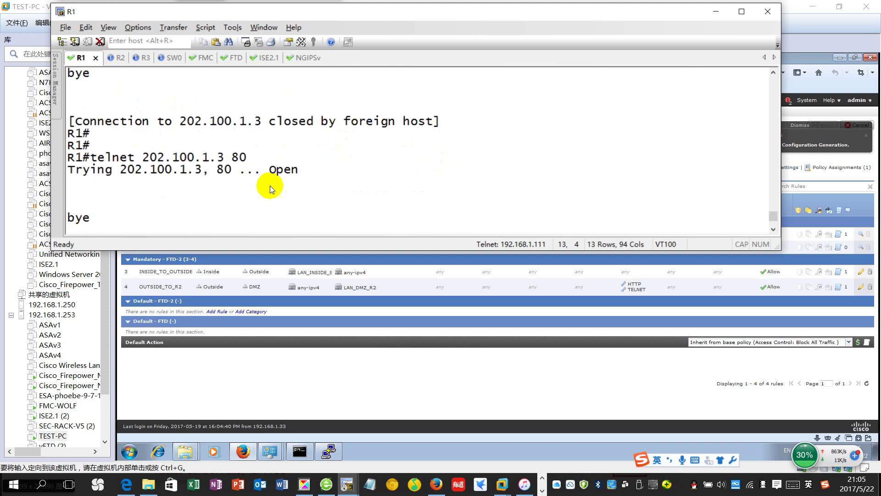
{"action": "scroll", "coordinate": [471, 178], "scroll_direction": "down", "scroll_amount": 4}
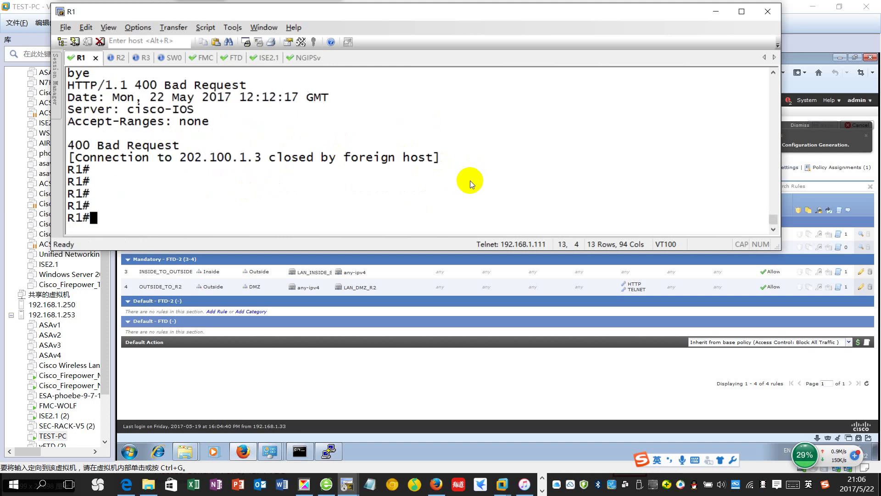
Switch to the R3 session and exit global configuration mode
{"action": "left_click", "coordinate": [140, 60]}
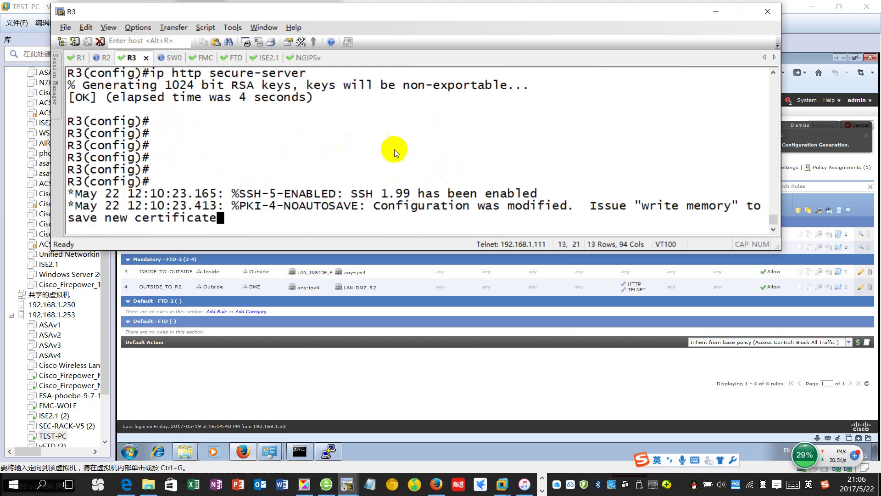
{"action": "key", "text": "Return"}
{"action": "key", "text": "Return"}
{"action": "key", "text": "Return"}
{"action": "key", "text": "Return"}
{"action": "key", "text": "Return"}
{"action": "type", "text": "exi"}
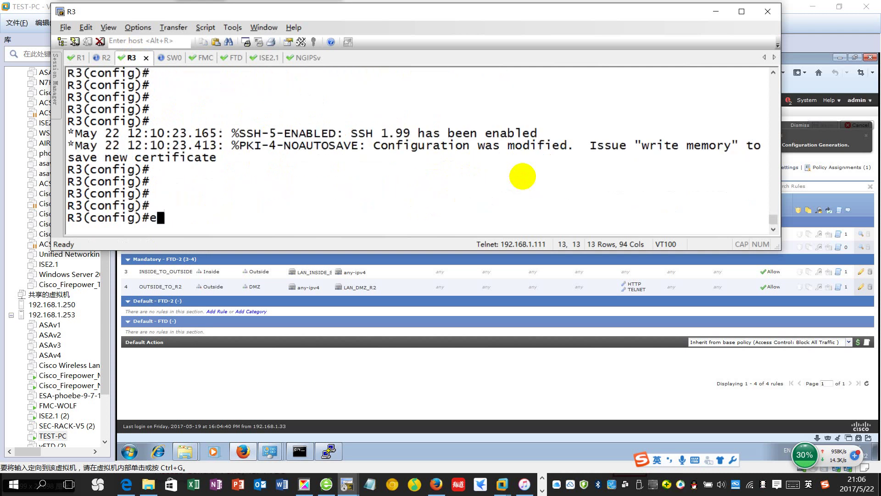
{"action": "key", "text": "Return"}
{"action": "key", "text": "Return"}
{"action": "key", "text": "Return"}
Ping 10.1.1.1 from R3 to test outside-to-inside ICMP access
{"action": "type", "text": "ping 10.1.1.1"}
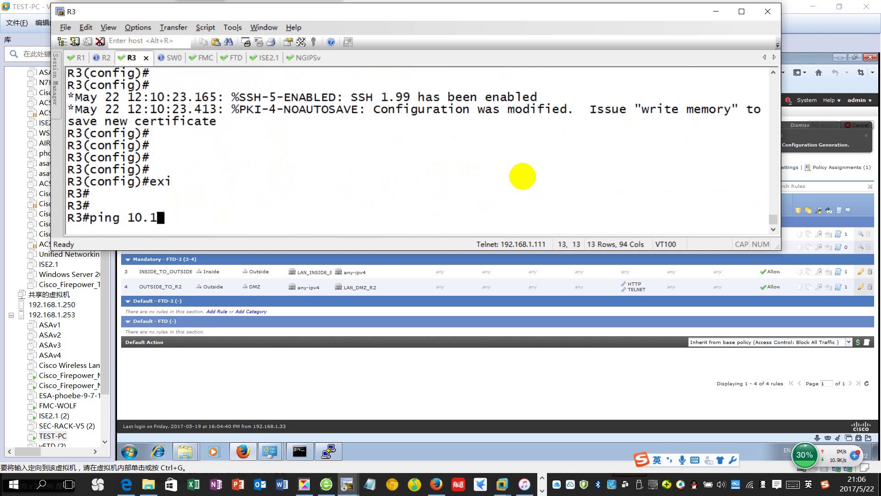
{"action": "key", "text": "Return"}
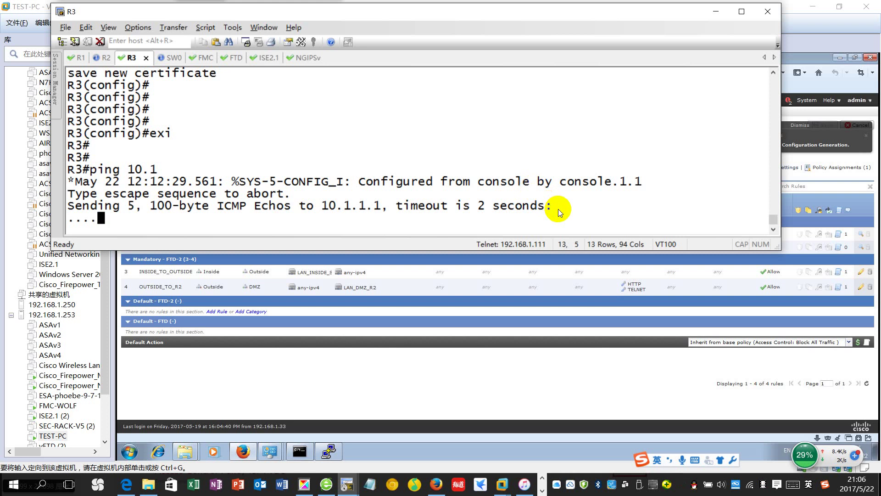
{"action": "key", "text": "Return"}
{"action": "key", "text": "Return"}
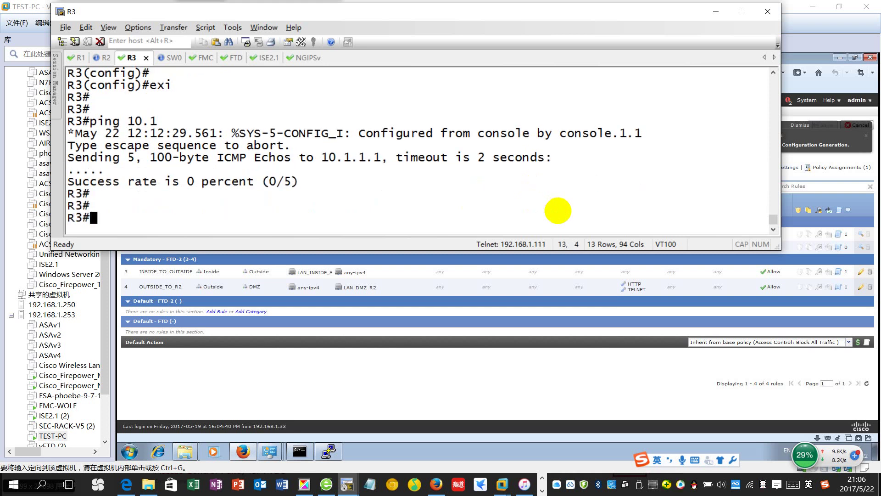
Discard the repeated ping command and try a Telnet connection from R3 to 10.1.1.1
{"action": "type", "text": "ping 10.1.1.1"}
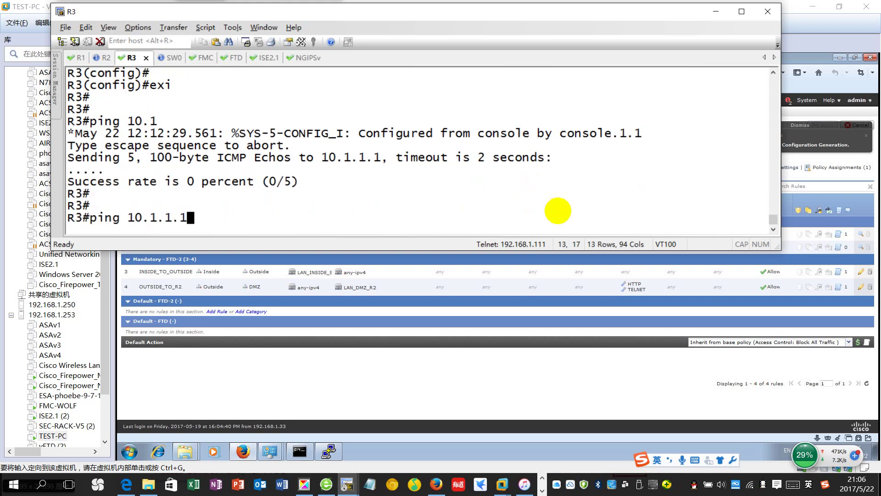
{"action": "key", "text": "ctrl+u"}
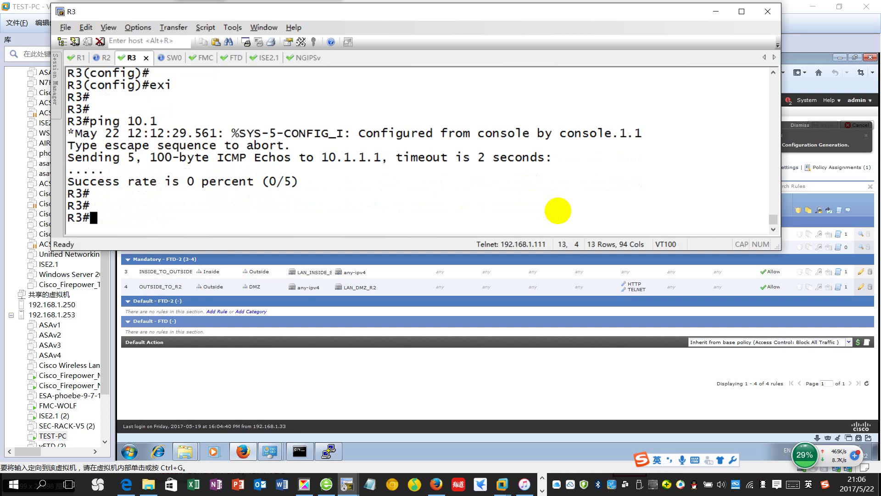
{"action": "type", "text": "telnet 10.1.1.1"}
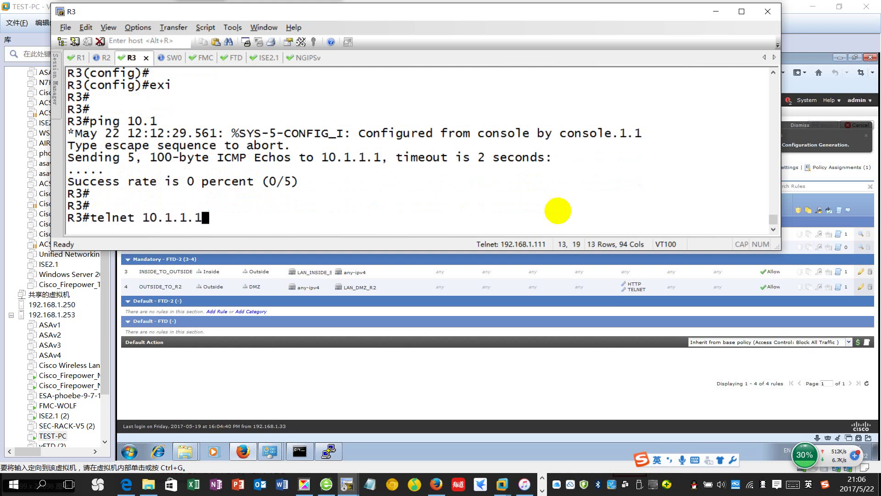
{"action": "key", "text": "Return"}
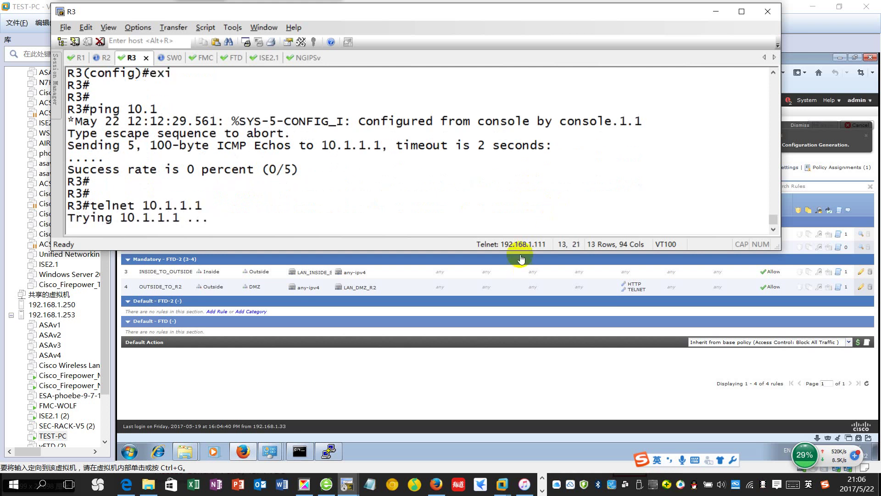
Compare R3's Telnet attempt to 10.1.1.1 with the zones, networks and ports in the FTD-2 access control rules
{"action": "left_click", "coordinate": [407, 387]}
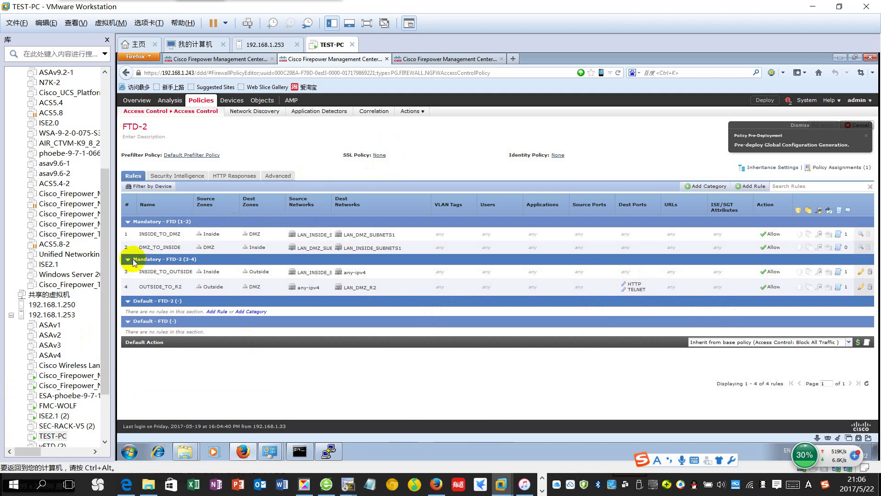
{"action": "key", "text": "alt+Tab"}
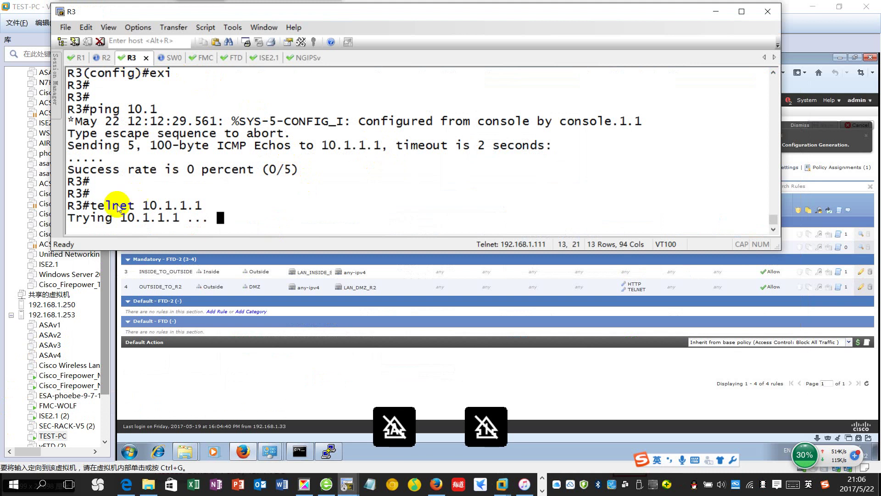
{"action": "left_click_drag", "start_coordinate": [142, 205], "coordinate": [202, 206]}
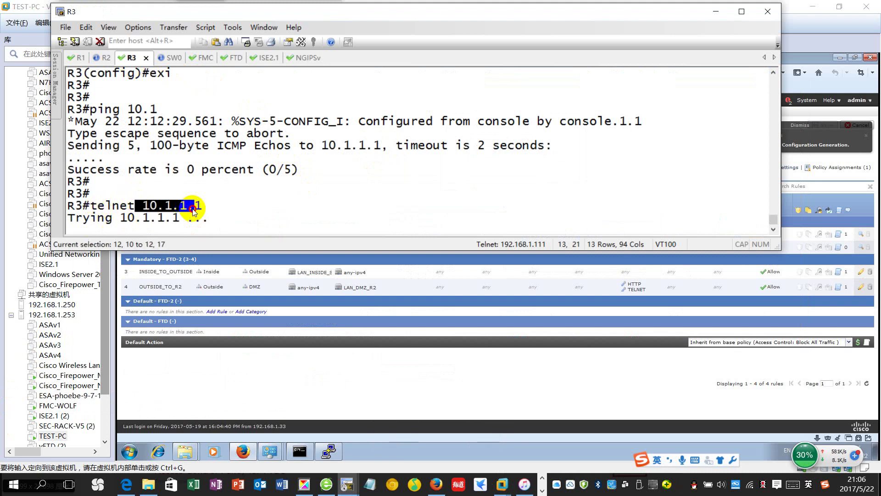
{"action": "left_click", "coordinate": [255, 216]}
{"action": "key", "text": "alt+Tab"}
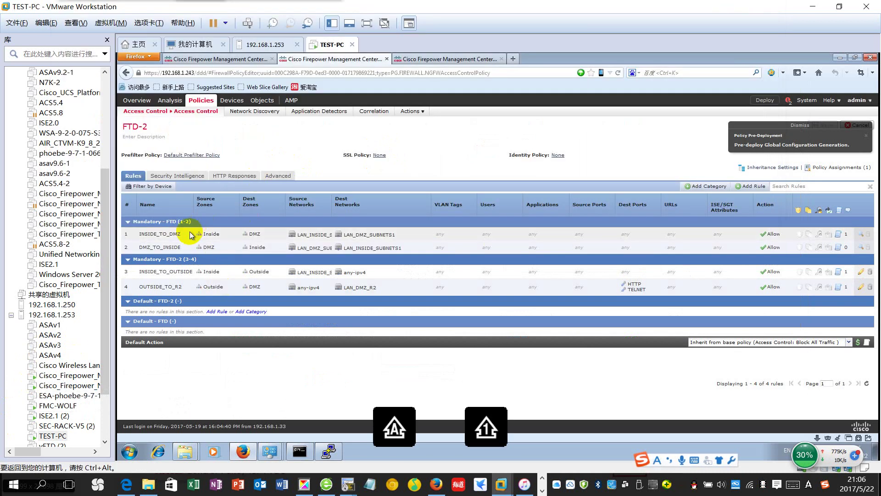
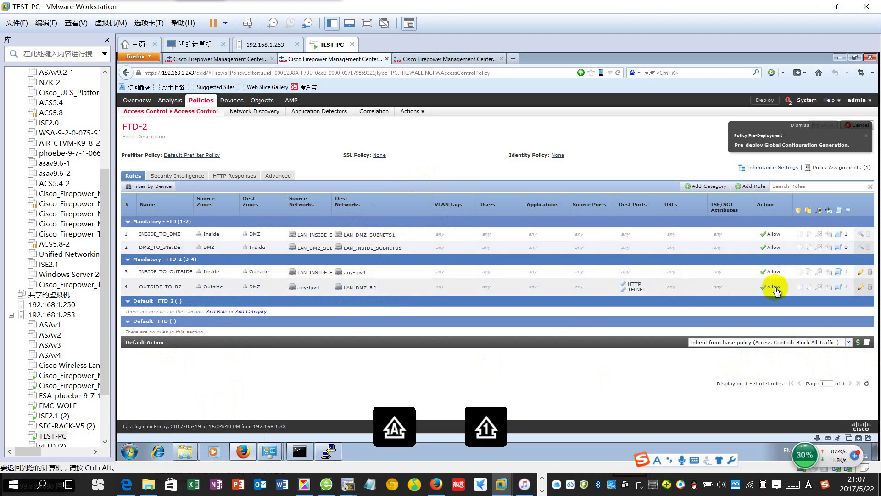
Return to the R3 session and open a Telnet connection to R2 at 172.16.1.2
{"action": "key", "text": "alt+Tab"}
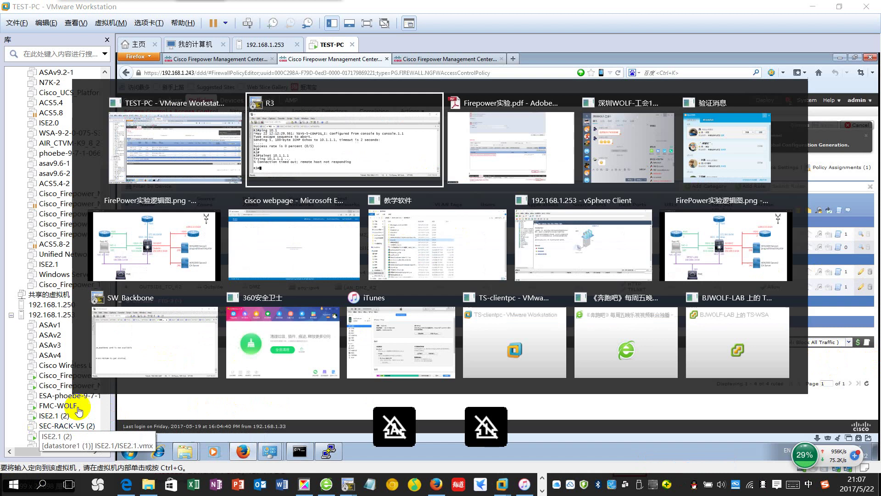
{"action": "key", "text": "Return"}
{"action": "key", "text": "Return"}
{"action": "key", "text": "Return"}
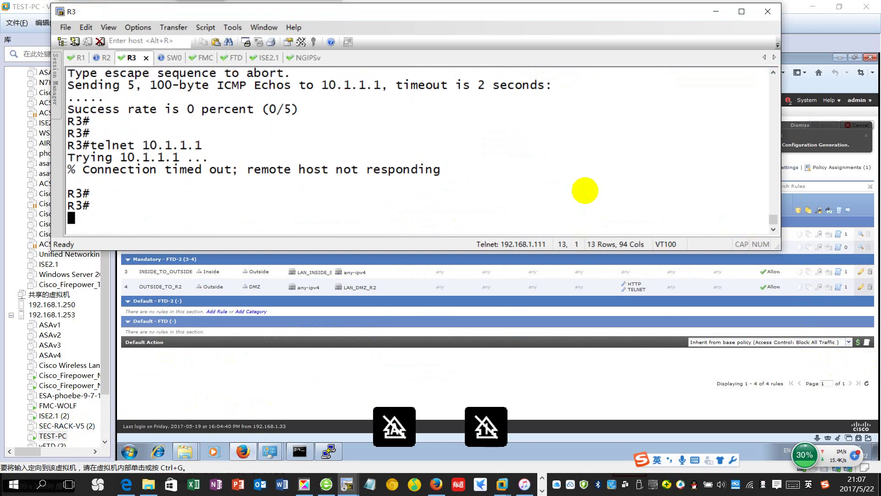
{"action": "type", "text": "telnet 172.16."}
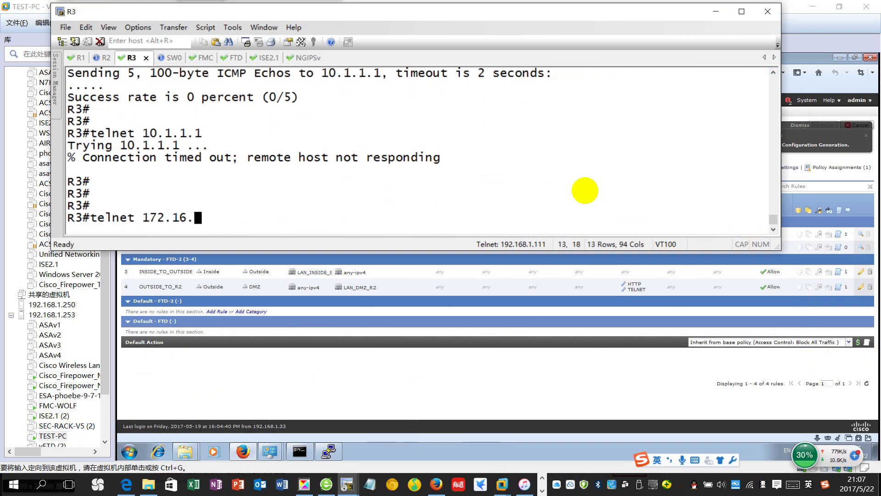
{"action": "type", "text": "1.2"}
{"action": "key", "text": "Return"}
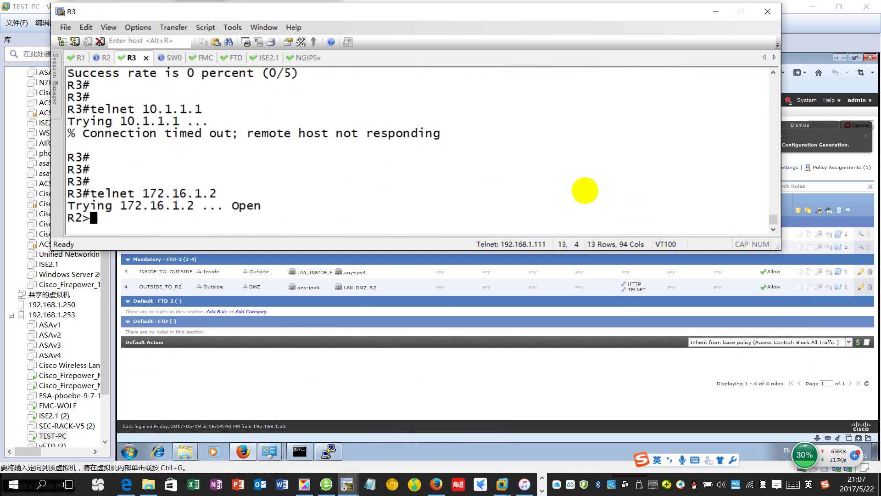
{"action": "key", "text": "Return"}
{"action": "key", "text": "Return"}
{"action": "key", "text": "Return"}
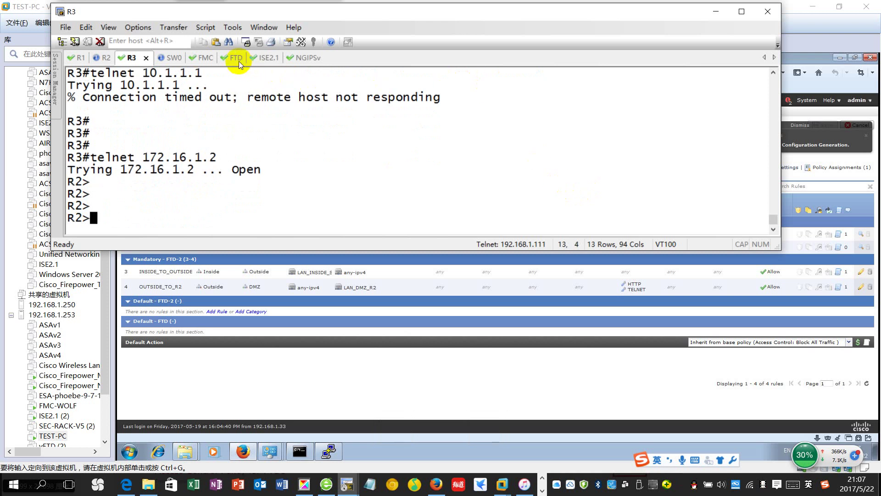
List the active connections in the FTD session with show conn and examine R3's Telnet entry to 172.16.1.2
{"action": "left_click", "coordinate": [237, 58]}
{"action": "key", "text": "Return"}
{"action": "type", "text": "shwocon"}
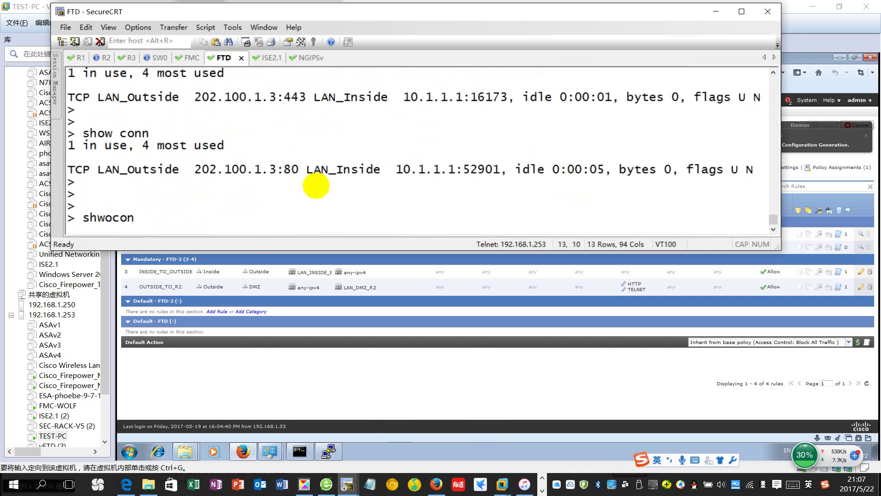
{"action": "key", "text": "BackSpace"}
{"action": "key", "text": "BackSpace"}
{"action": "key", "text": "BackSpace"}
{"action": "key", "text": "BackSpace"}
{"action": "key", "text": "BackSpace"}
{"action": "type", "text": "o"}
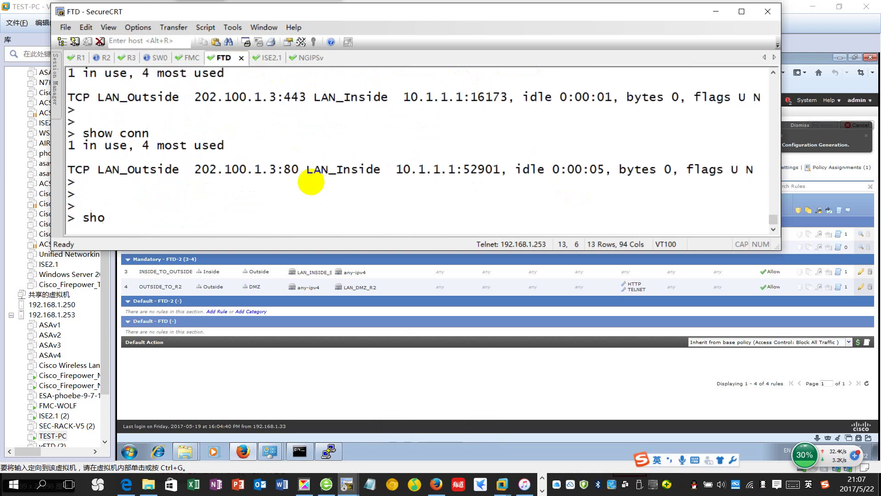
{"action": "type", "text": "w conn"}
{"action": "key", "text": "Return"}
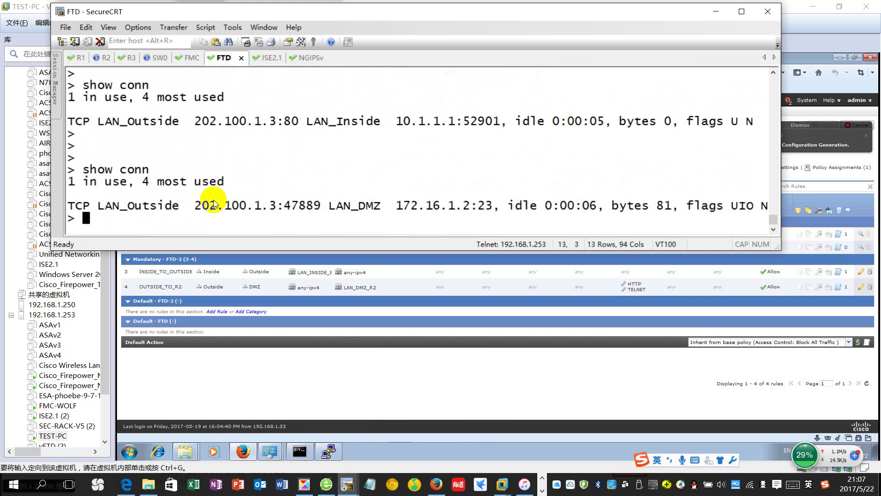
{"action": "left_click_drag", "start_coordinate": [196, 205], "coordinate": [340, 209]}
{"action": "double_click", "coordinate": [408, 208]}
{"action": "mouse_move", "coordinate": [409, 210]}
{"action": "left_mouse_down"}
{"action": "mouse_move", "coordinate": [478, 209]}
{"action": "mouse_move", "coordinate": [411, 208]}
{"action": "left_mouse_up"}
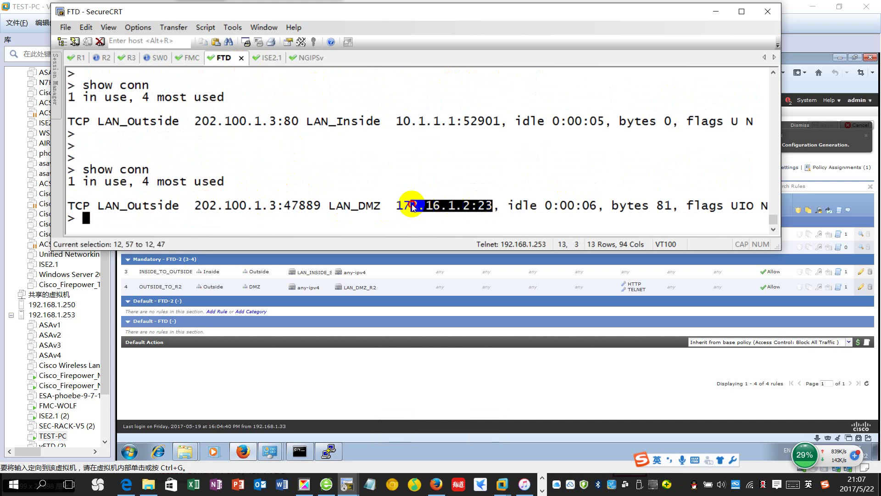
{"action": "left_click", "coordinate": [602, 247]}
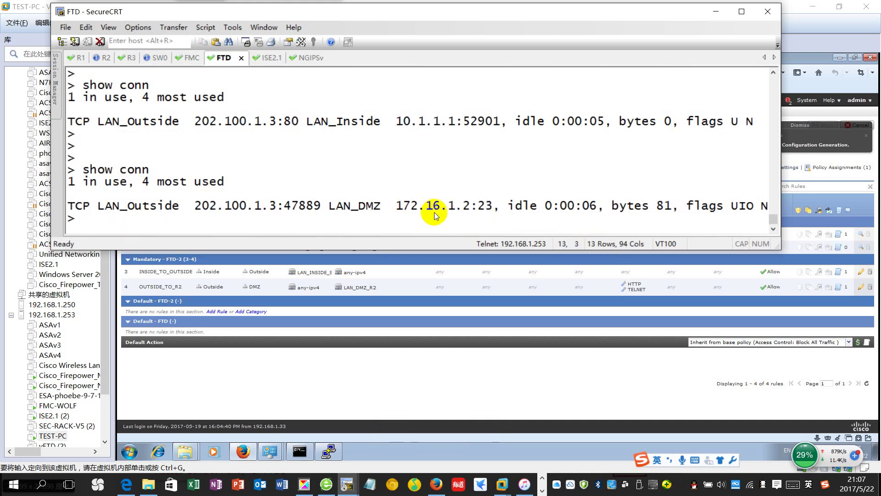
Return to the R3 session, quit the Telnet login on R2 and open a connection to 172.16.1.2 on port 80
{"action": "left_click", "coordinate": [126, 59]}
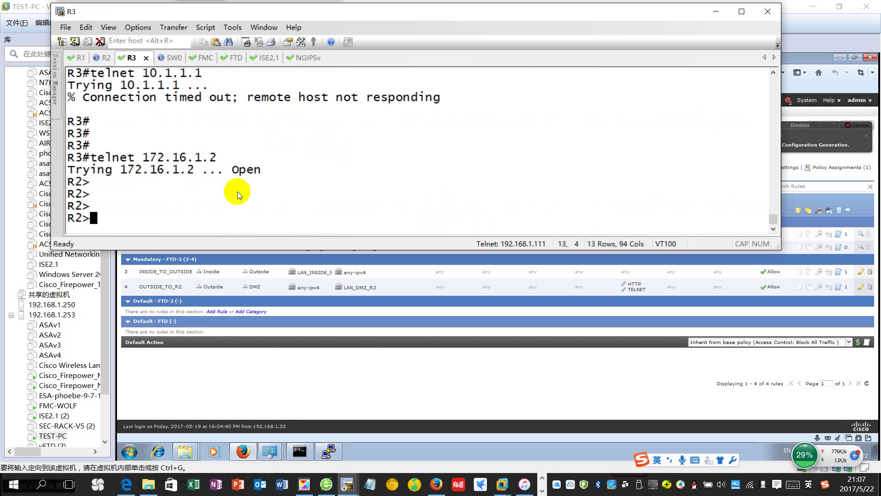
{"action": "key", "text": "Return"}
{"action": "type", "text": "q"}
{"action": "key", "text": "Return"}
{"action": "key", "text": "Return"}
{"action": "key", "text": "Return"}
{"action": "type", "text": "telnet 17"}
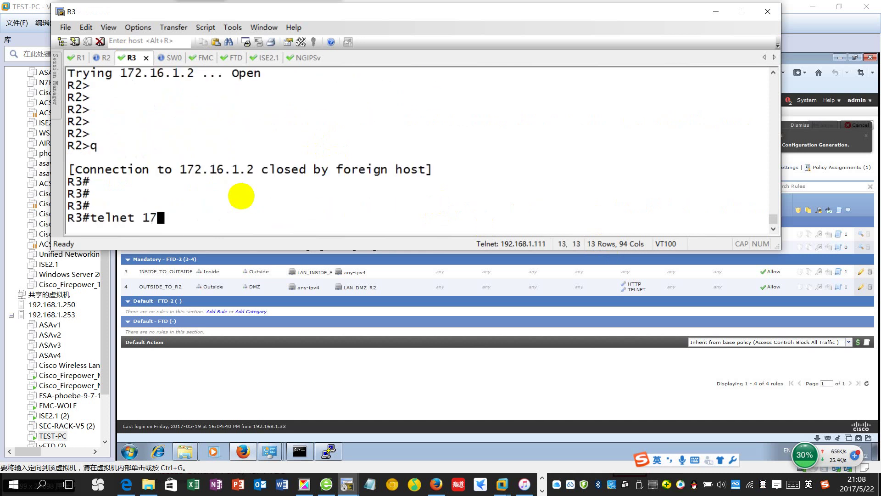
{"action": "type", "text": "2.16.1.2 80"}
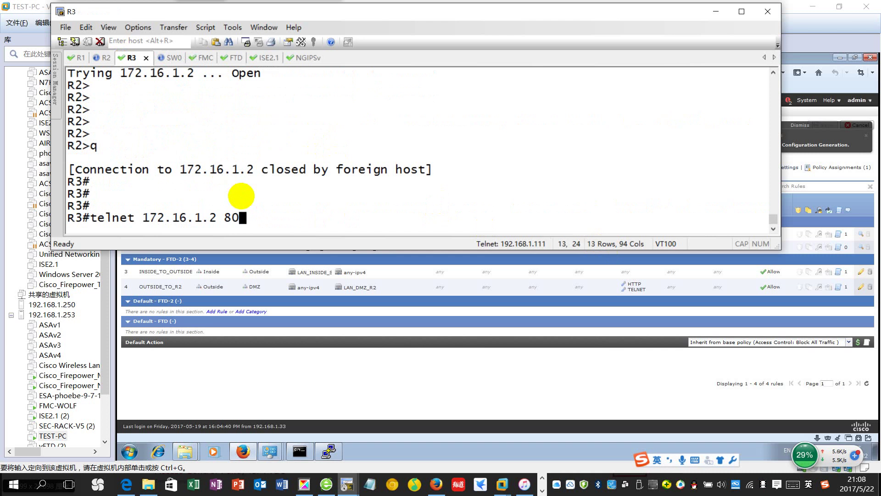
{"action": "key", "text": "Return"}
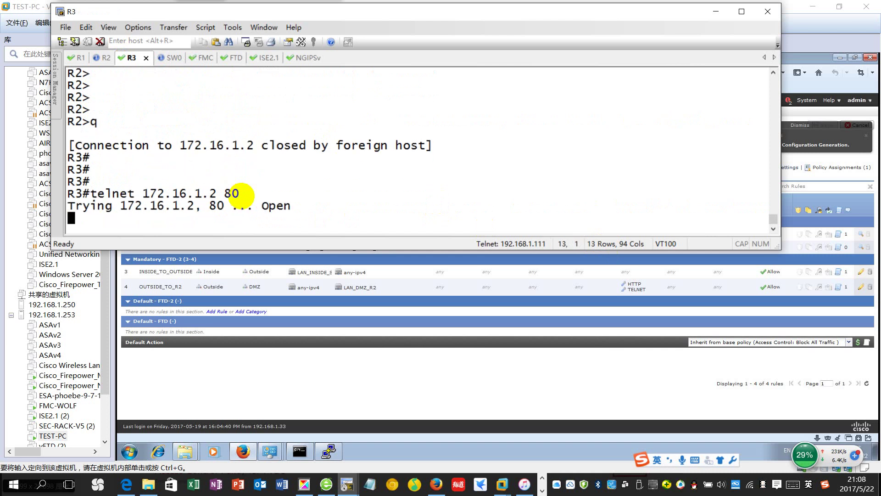
Run show conn again in the FTD session and examine R3's port 80 connection to 172.16.1.2
{"action": "left_click", "coordinate": [234, 60]}
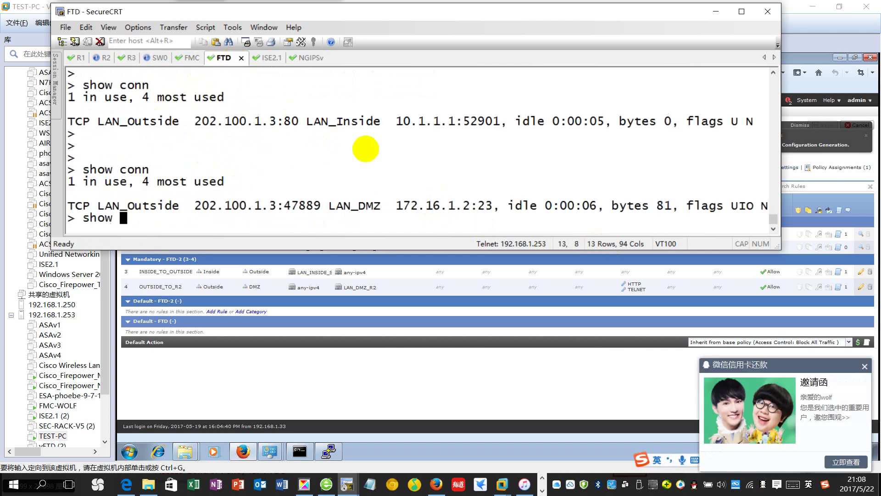
{"action": "type", "text": "show conn"}
{"action": "key", "text": "Return"}
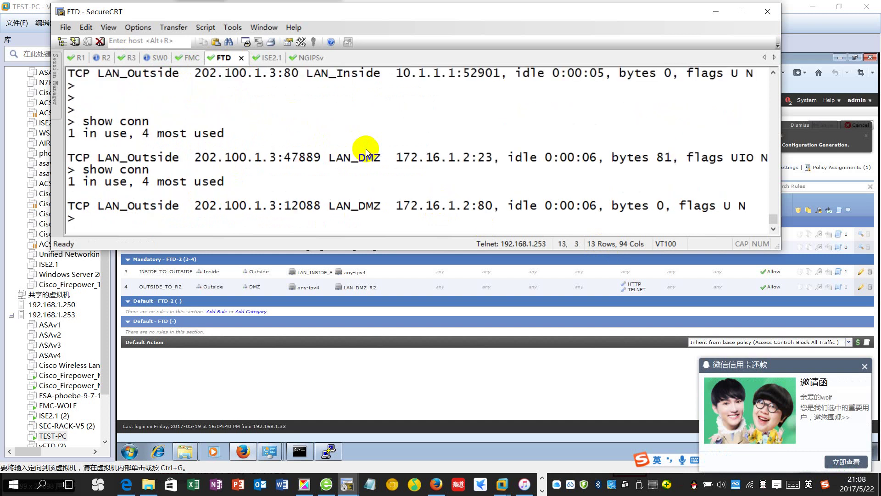
{"action": "left_click_drag", "start_coordinate": [745, 207], "coordinate": [73, 202]}
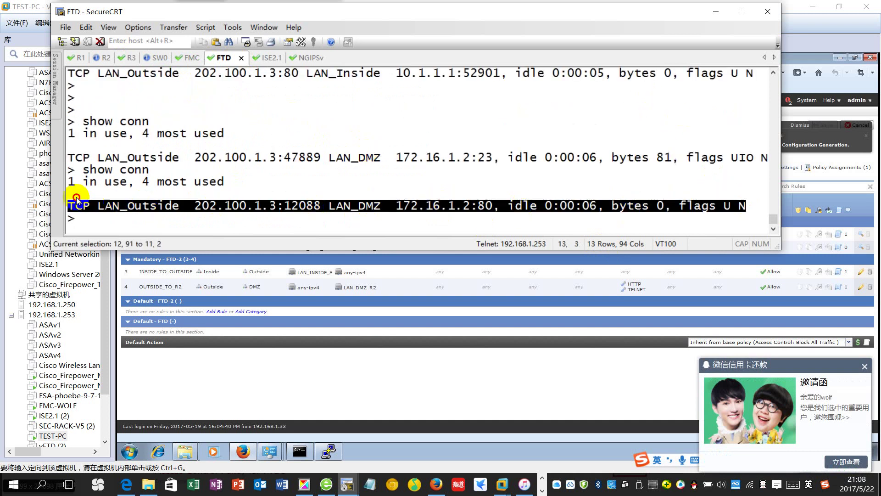
{"action": "left_click", "coordinate": [499, 205]}
{"action": "double_click", "coordinate": [499, 205]}
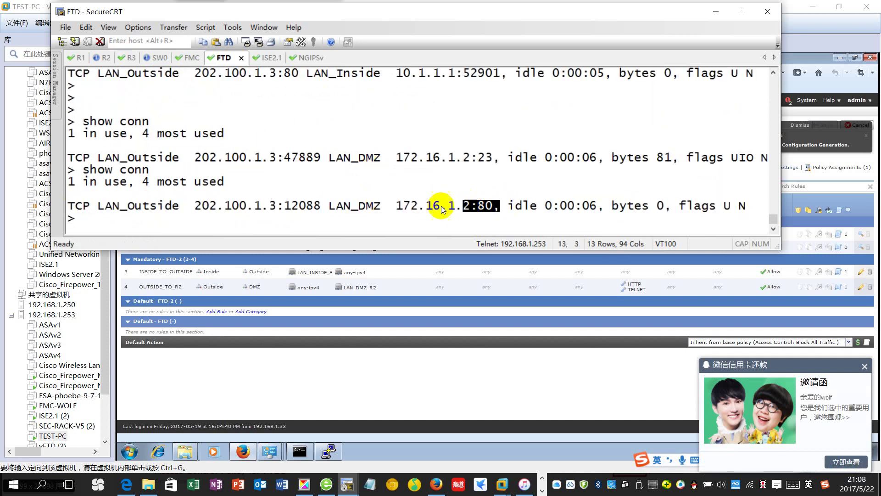
{"action": "double_click", "coordinate": [303, 206]}
{"action": "left_click", "coordinate": [420, 222]}
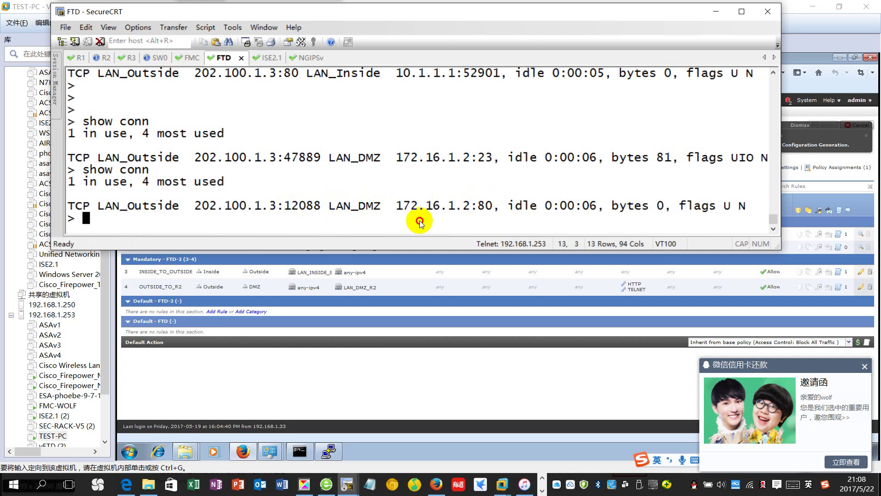
Return to the R3 session and end the open port 80 connection by sending bye
{"action": "left_click", "coordinate": [106, 60]}
{"action": "left_click", "coordinate": [174, 58]}
{"action": "left_click", "coordinate": [131, 58]}
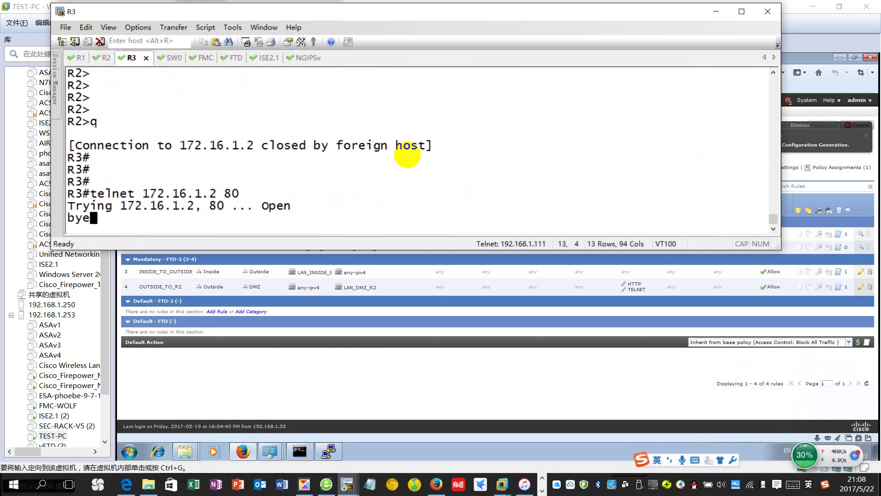
{"action": "type", "text": "bye"}
{"action": "key", "text": "Return"}
Switch to the R2 session, wake its console and enter privileged mode with en
{"action": "key", "text": "alt+2"}
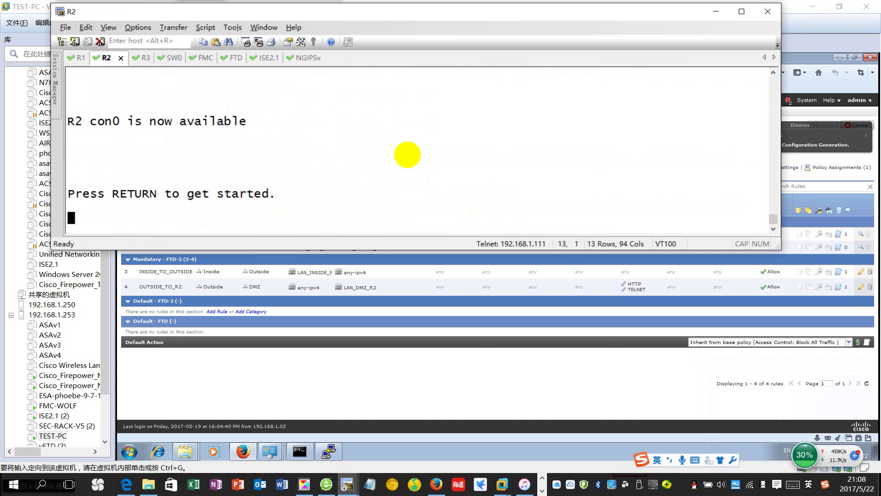
{"action": "key", "text": "Return"}
{"action": "key", "text": "Return"}
{"action": "key", "text": "Return"}
{"action": "key", "text": "Return"}
{"action": "key", "text": "Return"}
{"action": "key", "text": "Return"}
{"action": "key", "text": "Return"}
{"action": "key", "text": "Return"}
{"action": "type", "text": "en"}
{"action": "key", "text": "Return"}
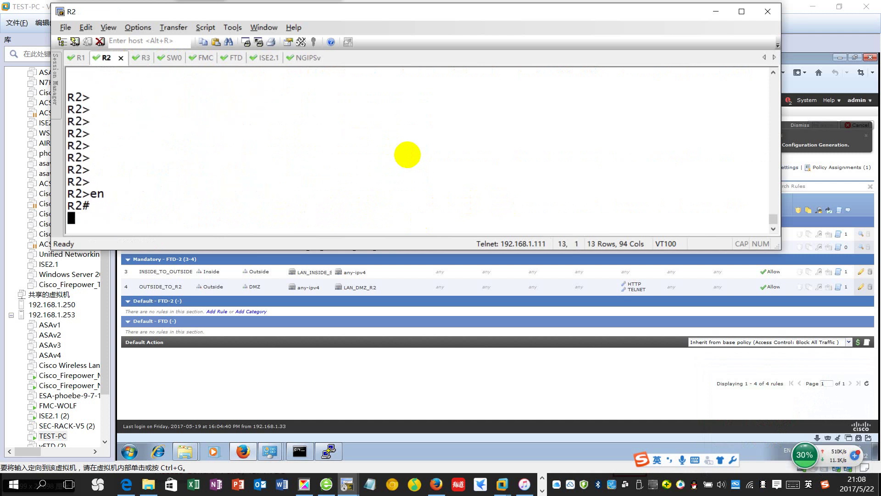
Display R2's web server configuration with show run | sec ip http and check the secure-server line
{"action": "type", "text": "show run | i"}
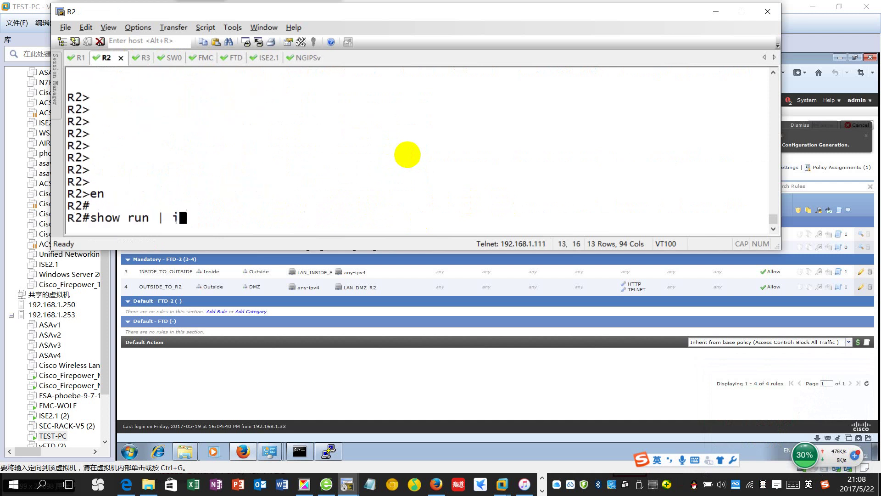
{"action": "type", "text": "p http"}
{"action": "key", "text": "Return"}
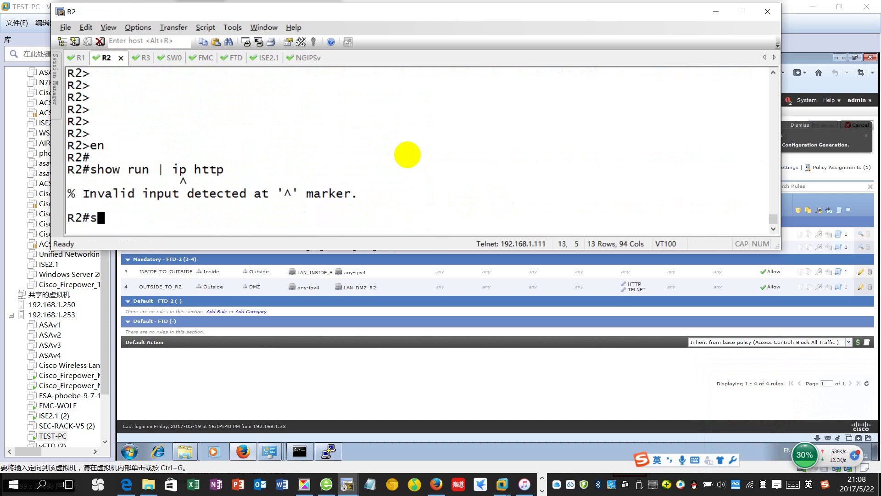
{"action": "type", "text": "show run | sec ip h"}
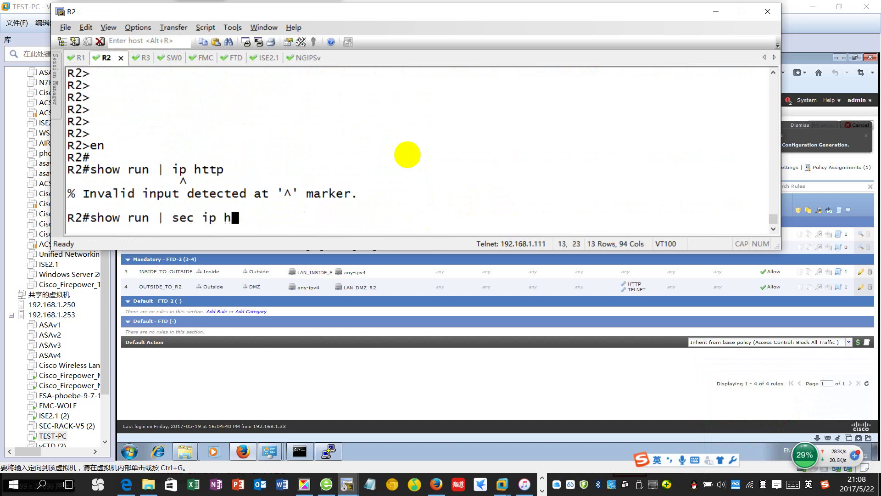
{"action": "type", "text": "ttp"}
{"action": "key", "text": "Return"}
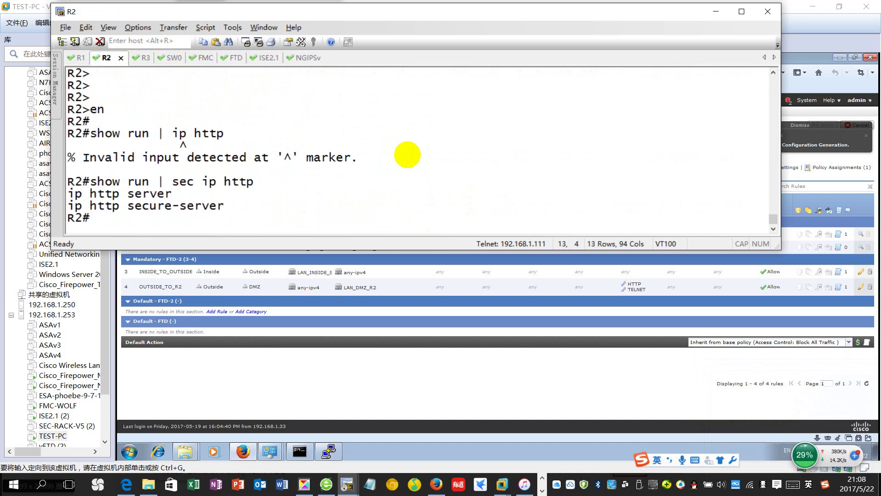
{"action": "left_click_drag", "start_coordinate": [231, 203], "coordinate": [92, 204]}
{"action": "left_click", "coordinate": [294, 195]}
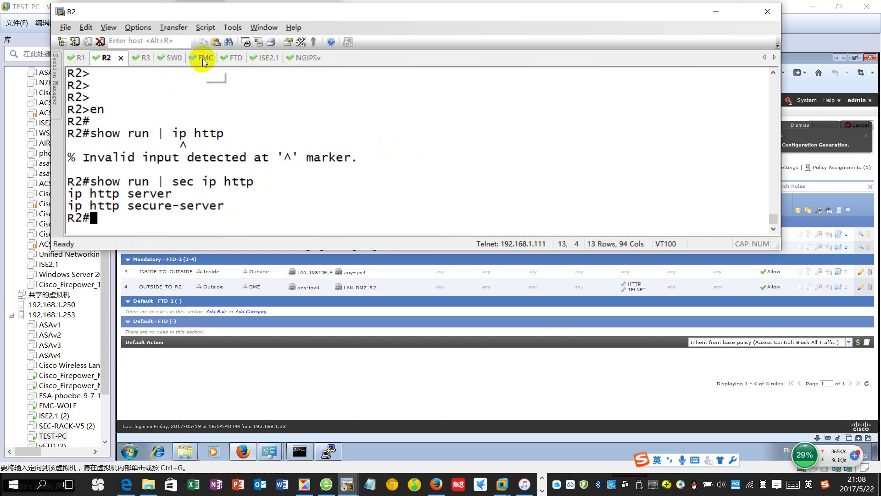
Return to the R3 session and try a Telnet connection to 172.16.1.2 on port 443
{"action": "left_click", "coordinate": [134, 58]}
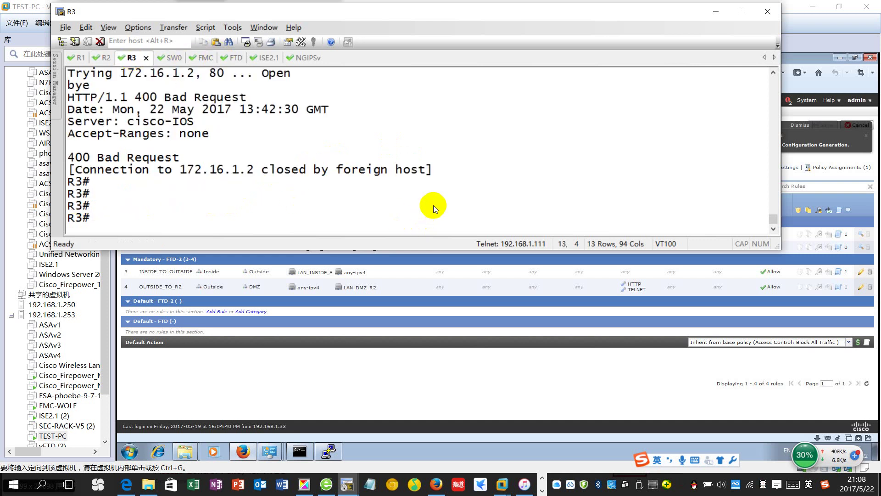
{"action": "type", "text": "telnet 172.16.1.2 "}
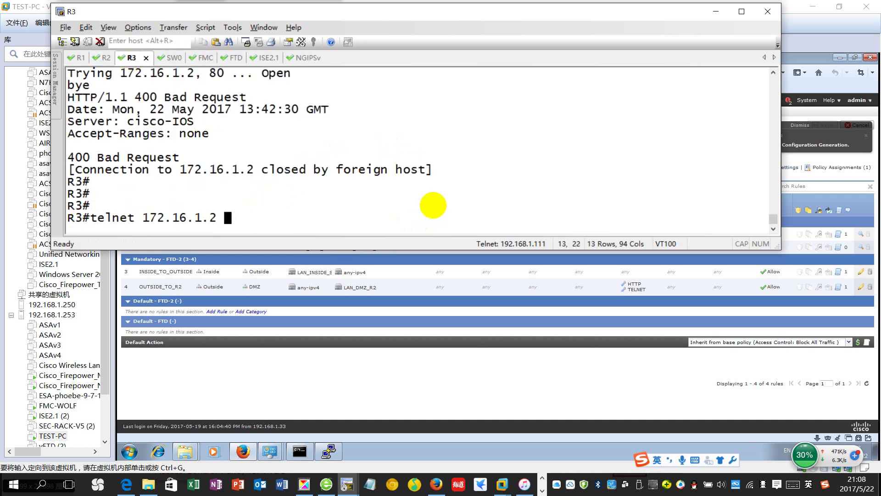
{"action": "type", "text": "843"}
{"action": "key", "text": "Return"}
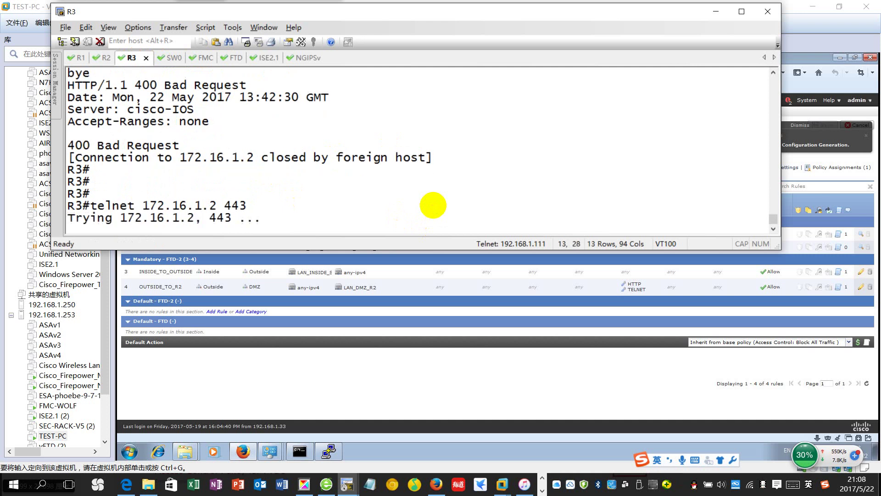
Switch to Firepower Management Center on TEST-PC and open the Connection Events analysis page
{"action": "left_click", "coordinate": [508, 402]}
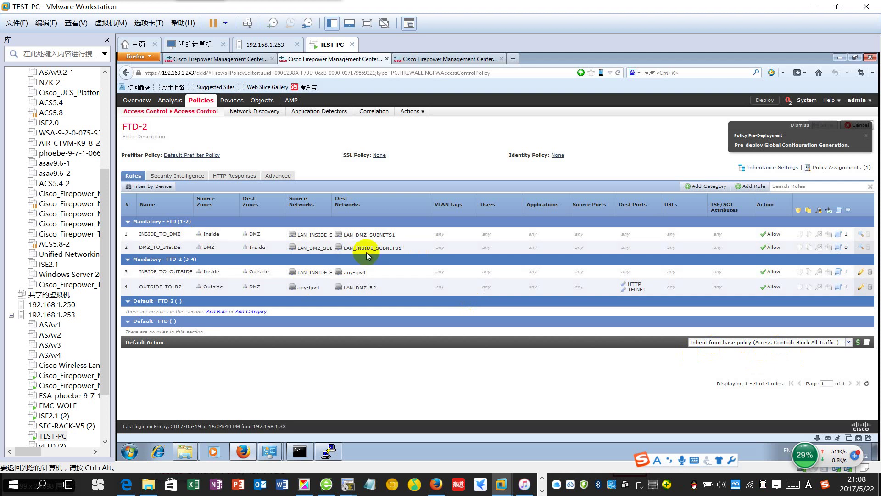
{"action": "mouse_move", "coordinate": [812, 102]}
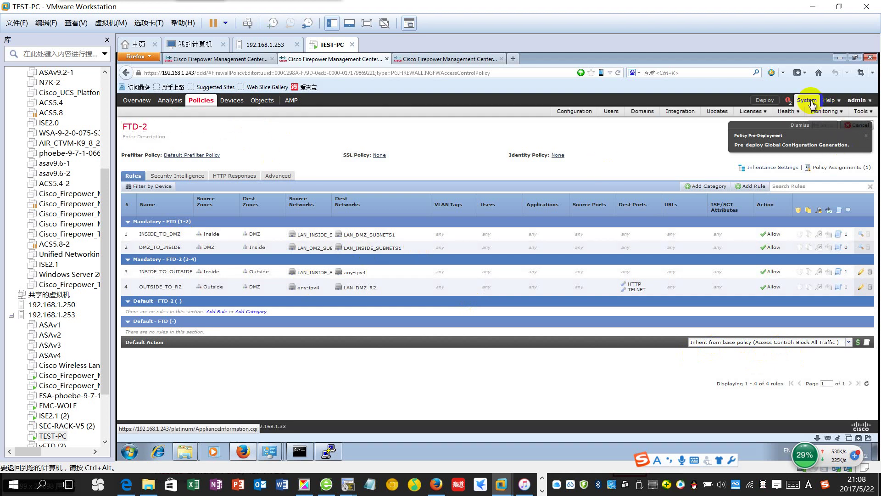
{"action": "mouse_move", "coordinate": [169, 101]}
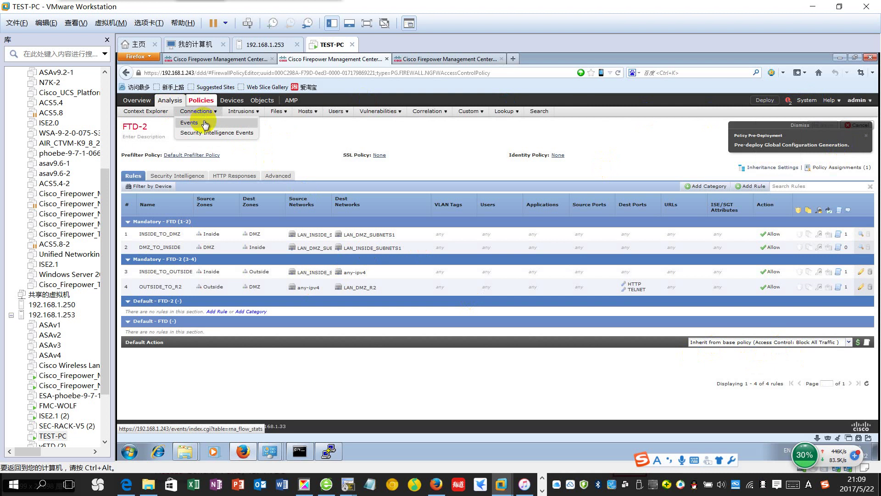
{"action": "left_click", "coordinate": [204, 123]}
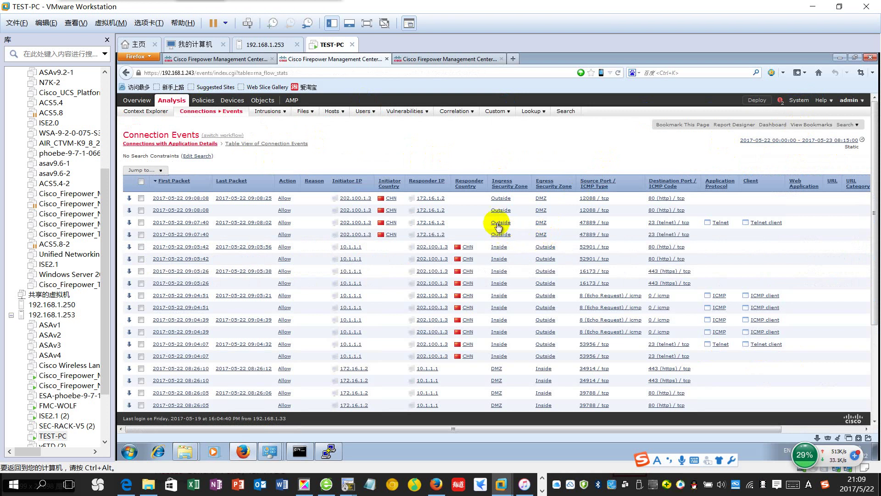
Examine the logged connection events for actions, initiator and responder IPs, security zones, ports and application protocols
{"action": "scroll", "coordinate": [426, 221], "scroll_direction": "down", "scroll_amount": 2}
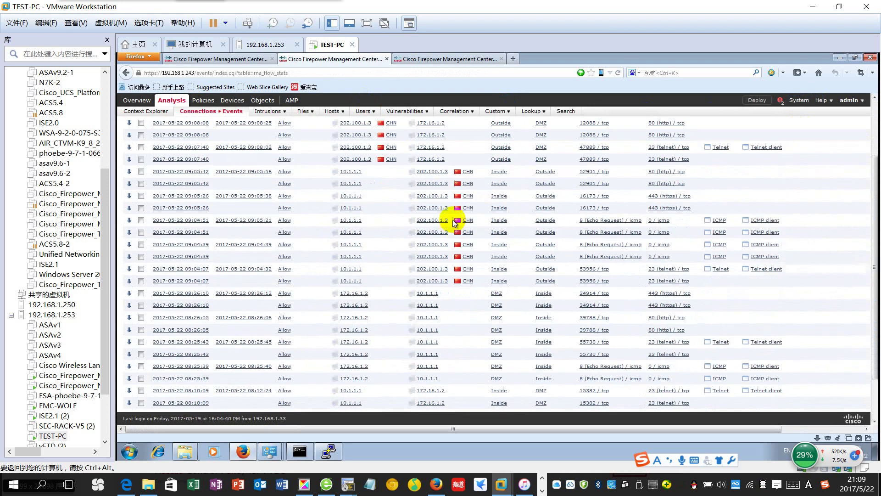
{"action": "scroll", "coordinate": [345, 222], "scroll_direction": "up", "scroll_amount": 2}
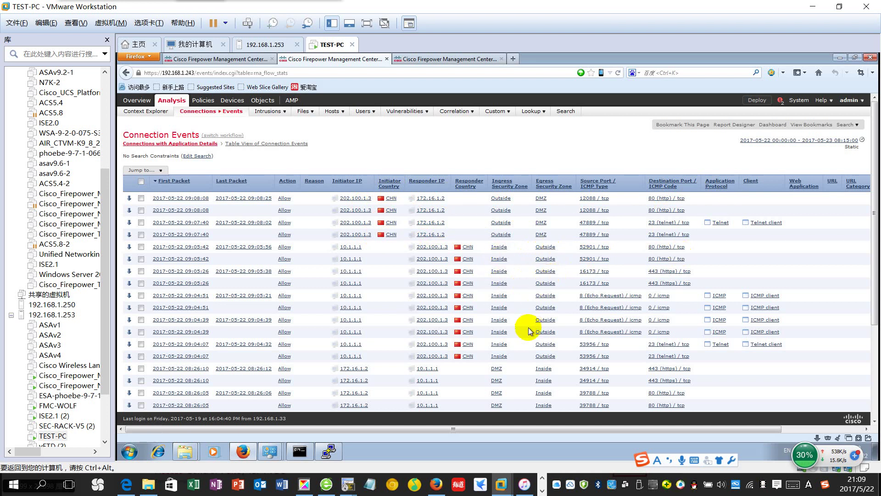
{"action": "scroll", "coordinate": [526, 349], "scroll_direction": "down", "scroll_amount": 3}
{"action": "scroll", "coordinate": [524, 365], "scroll_direction": "down", "scroll_amount": 1}
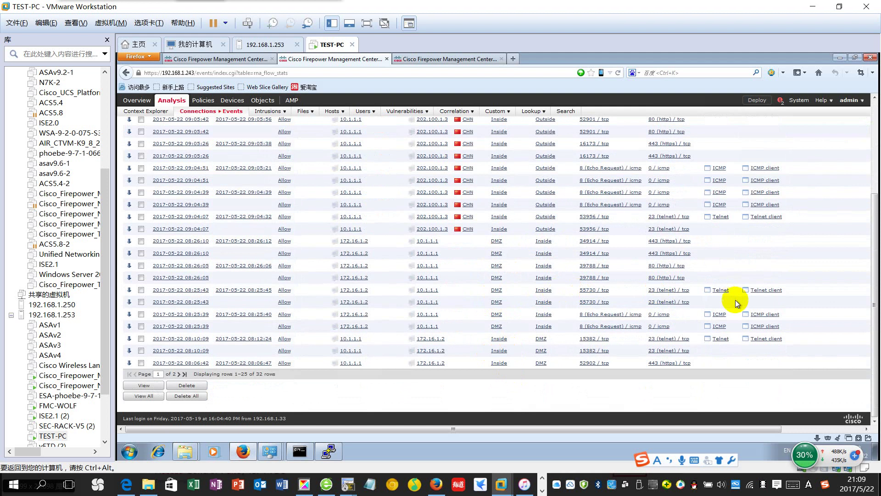
{"action": "scroll", "coordinate": [709, 249], "scroll_direction": "up", "scroll_amount": 4}
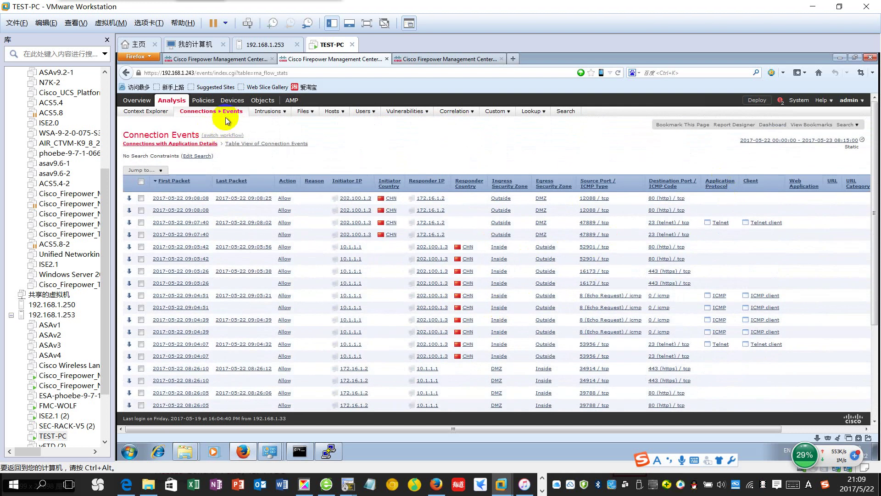
{"action": "scroll", "coordinate": [564, 256], "scroll_direction": "down", "scroll_amount": 4}
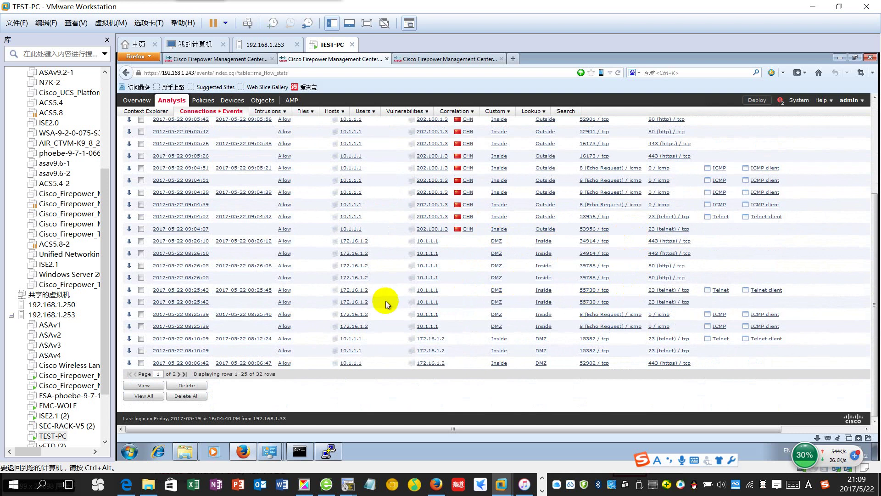
{"action": "scroll", "coordinate": [389, 308], "scroll_direction": "up", "scroll_amount": 1}
{"action": "scroll", "coordinate": [389, 309], "scroll_direction": "up", "scroll_amount": 2}
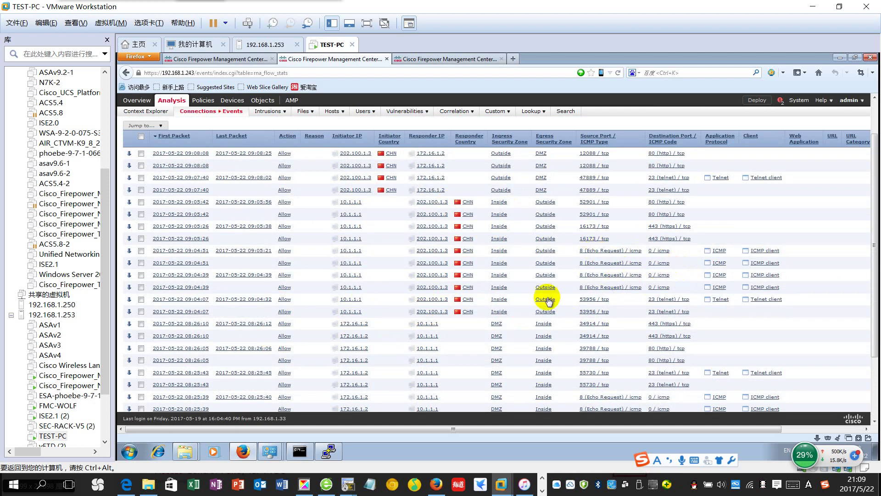
Switch to Firepower实验.pdf in Adobe Reader and read on past the Deploy step to the verification commands
{"action": "scroll", "coordinate": [545, 295], "scroll_direction": "down", "scroll_amount": 2}
{"action": "key", "text": "alt+Tab"}
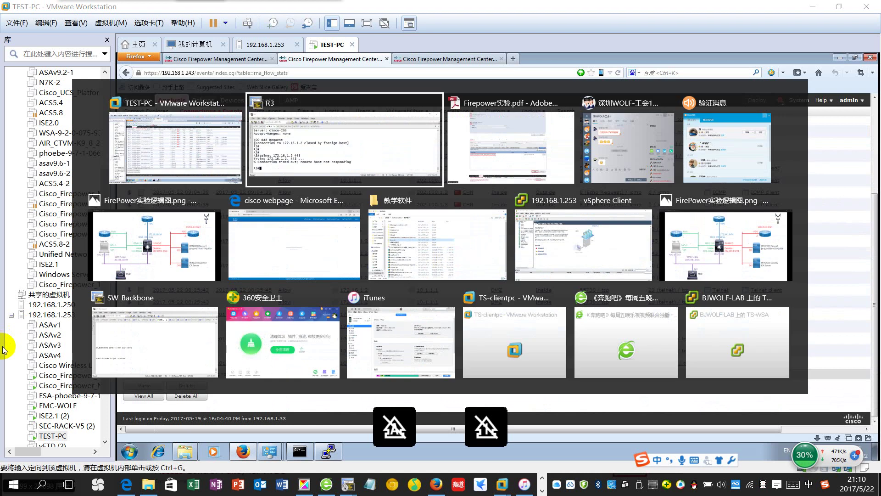
{"action": "key", "text": "alt+Tab"}
{"action": "key", "text": "alt+Tab"}
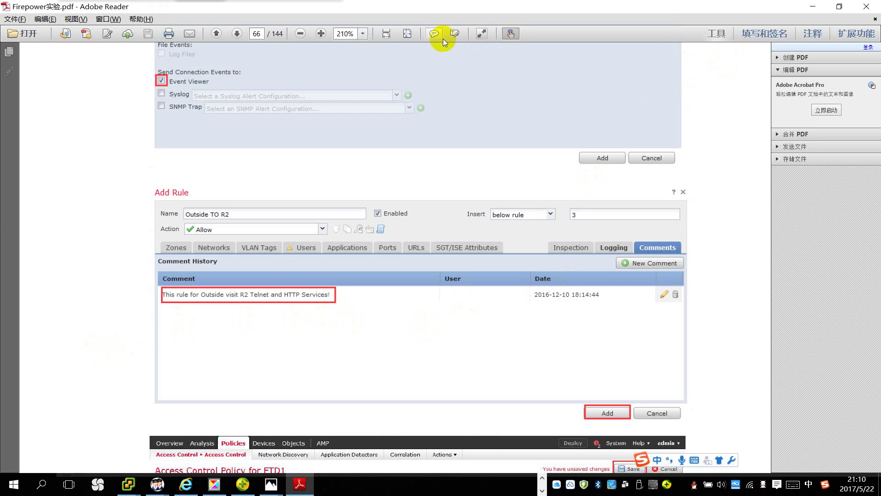
{"action": "left_click", "coordinate": [484, 34]}
{"action": "scroll", "coordinate": [473, 209], "scroll_direction": "down", "scroll_amount": 8}
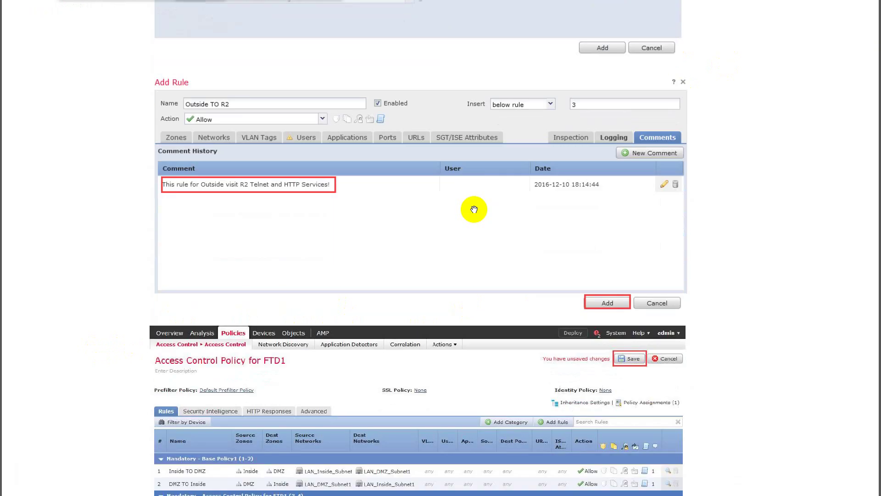
{"action": "scroll", "coordinate": [465, 229], "scroll_direction": "down", "scroll_amount": 8}
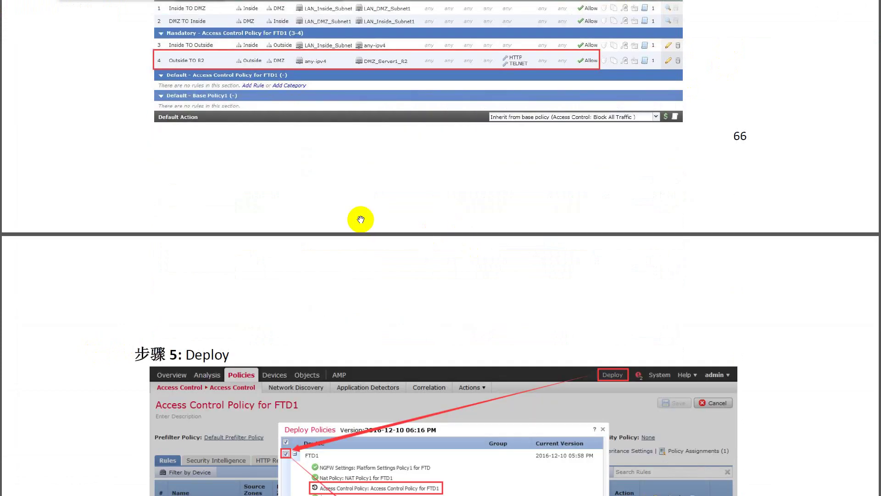
{"action": "scroll", "coordinate": [361, 220], "scroll_direction": "down", "scroll_amount": 3}
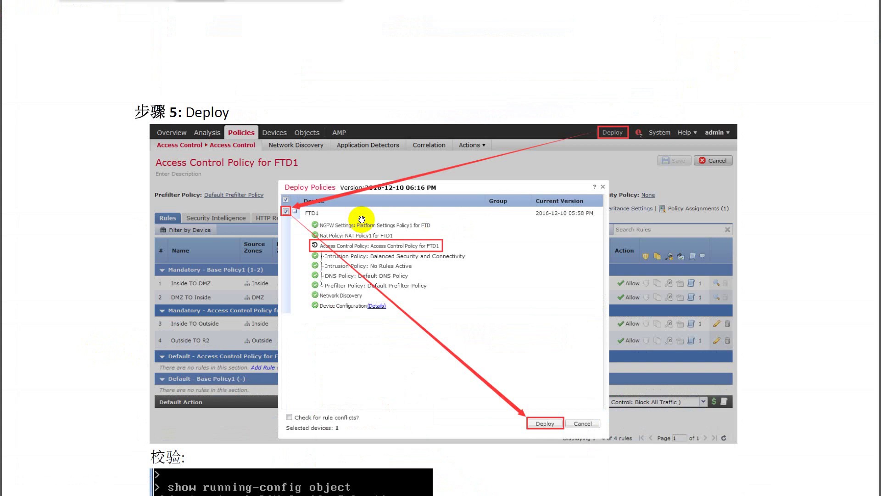
{"action": "scroll", "coordinate": [363, 220], "scroll_direction": "down", "scroll_amount": 2}
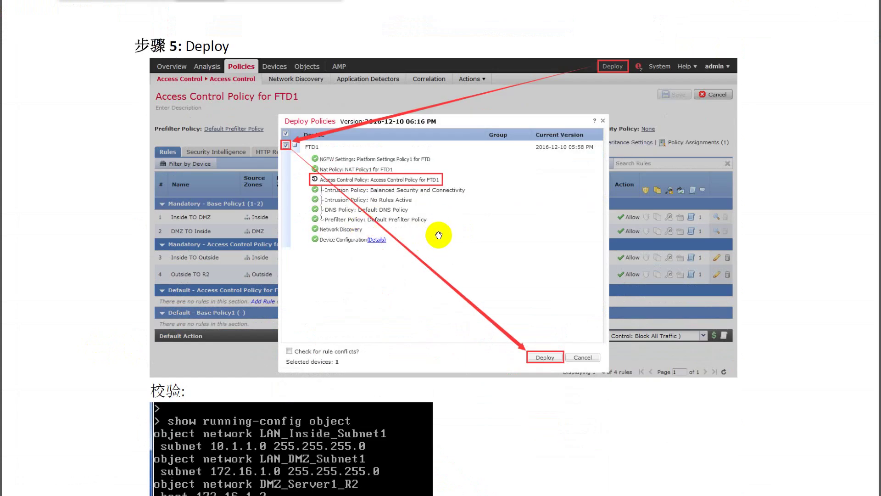
{"action": "scroll", "coordinate": [439, 235], "scroll_direction": "down", "scroll_amount": 5}
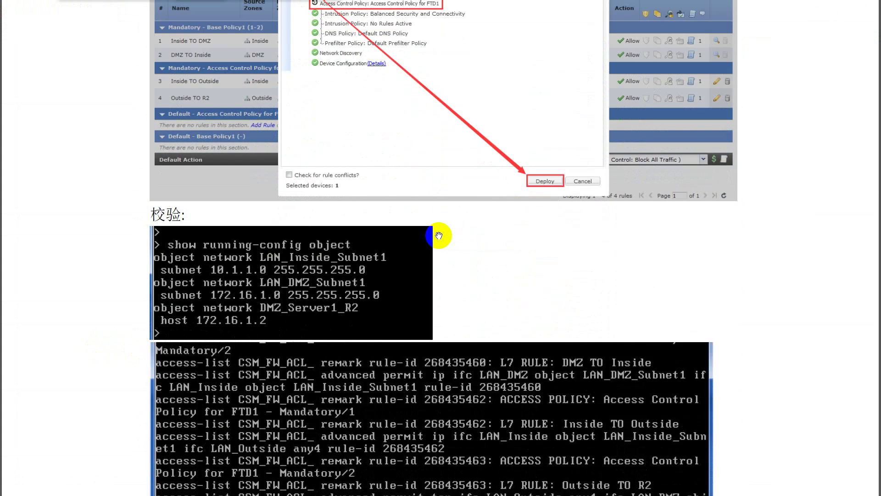
{"action": "scroll", "coordinate": [439, 235], "scroll_direction": "down", "scroll_amount": 6}
{"action": "scroll", "coordinate": [87, 290], "scroll_direction": "up", "scroll_amount": 3}
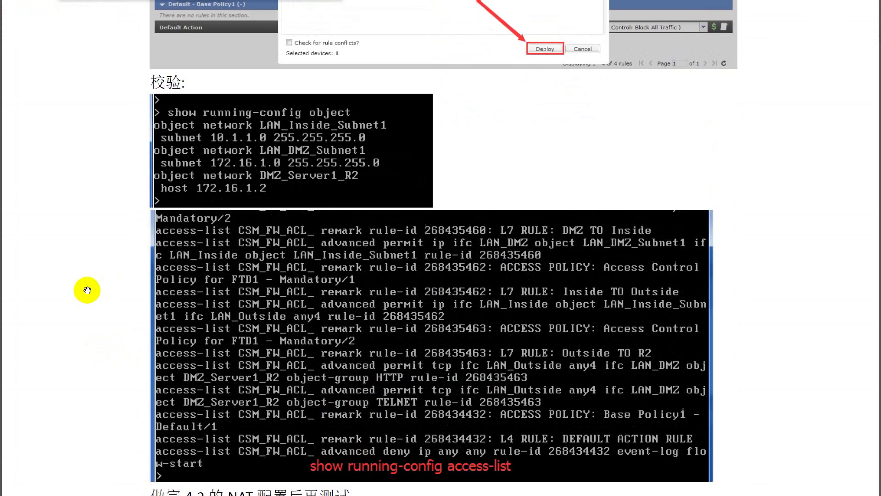
Switch to the FTD session in SecureCRT and list the configured objects with show running-config object
{"action": "key", "text": "alt+Tab"}
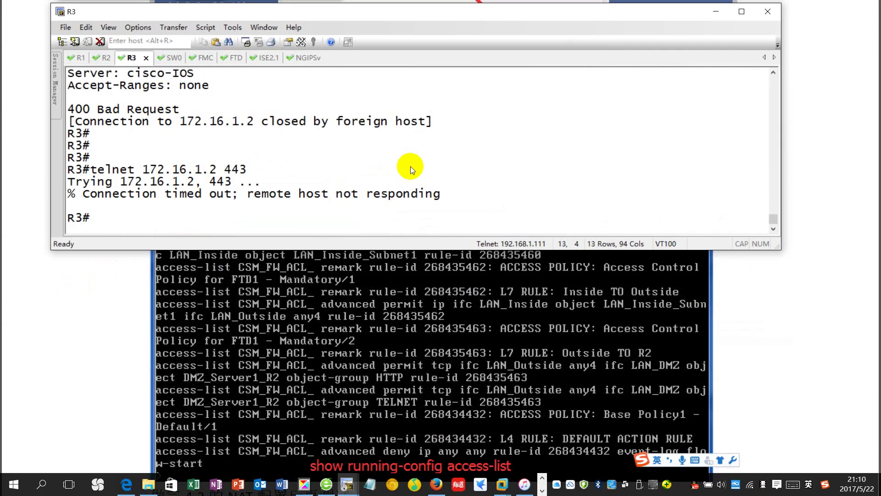
{"action": "left_click", "coordinate": [232, 59]}
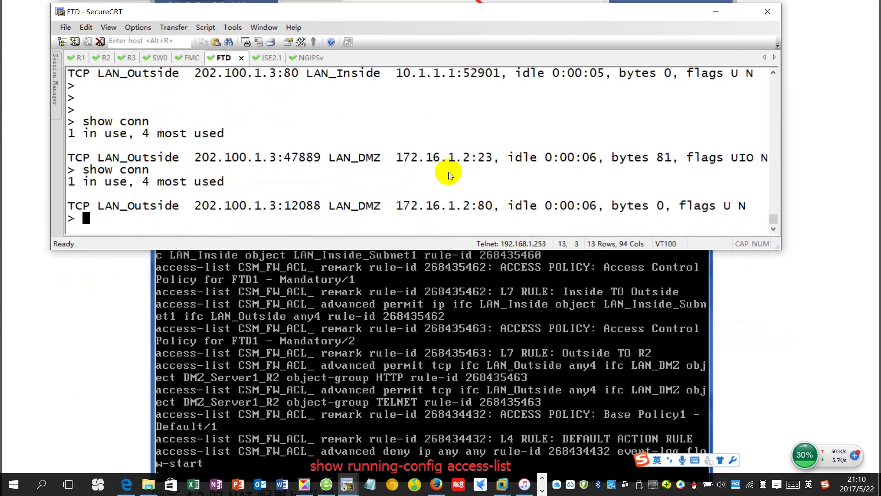
{"action": "key", "text": "Return"}
{"action": "key", "text": "Return"}
{"action": "type", "text": "show run"}
{"action": "key", "text": "Tab"}
{"action": "type", "text": "ob"}
{"action": "key", "text": "Tab"}
{"action": "type", "text": "ject"}
{"action": "key", "text": "Return"}
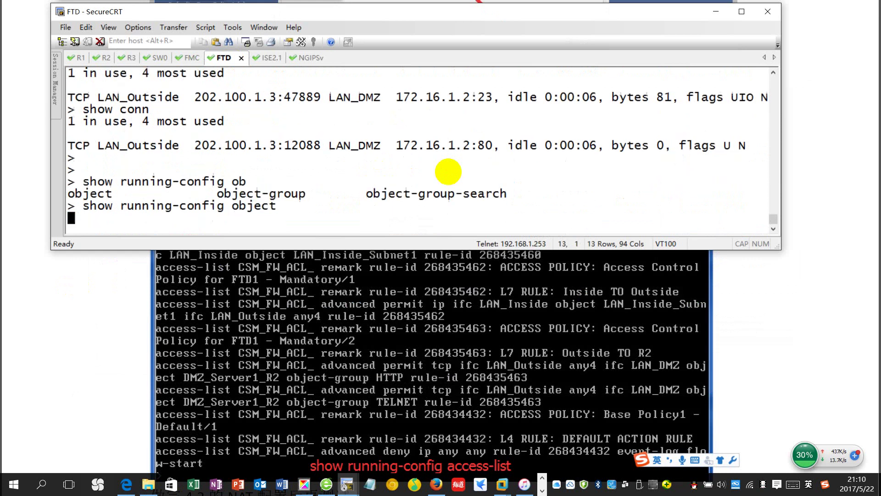
Check the listed network object definitions for the inside subnet, the DMZ subnet and host R2
{"action": "left_click_drag", "start_coordinate": [188, 206], "coordinate": [95, 153]}
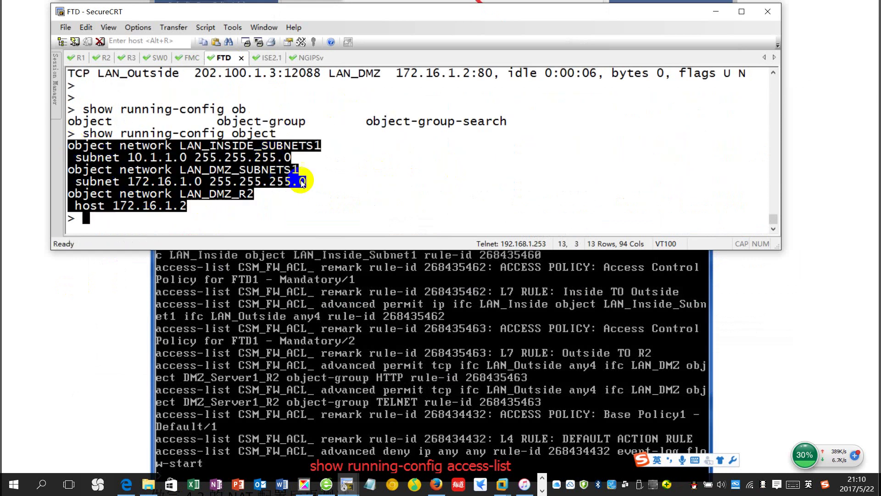
{"action": "double_click", "coordinate": [189, 171]}
{"action": "left_click_drag", "start_coordinate": [261, 199], "coordinate": [117, 192]}
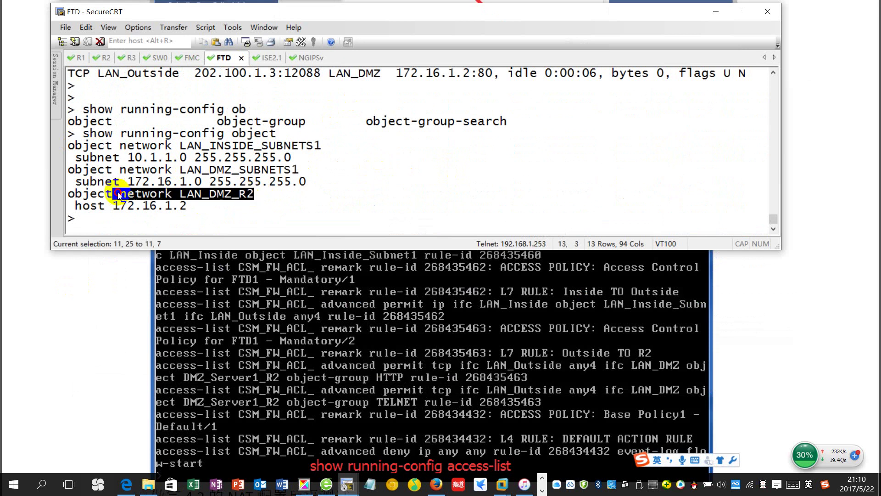
{"action": "left_click_drag", "start_coordinate": [221, 211], "coordinate": [69, 145]}
{"action": "left_click", "coordinate": [377, 183]}
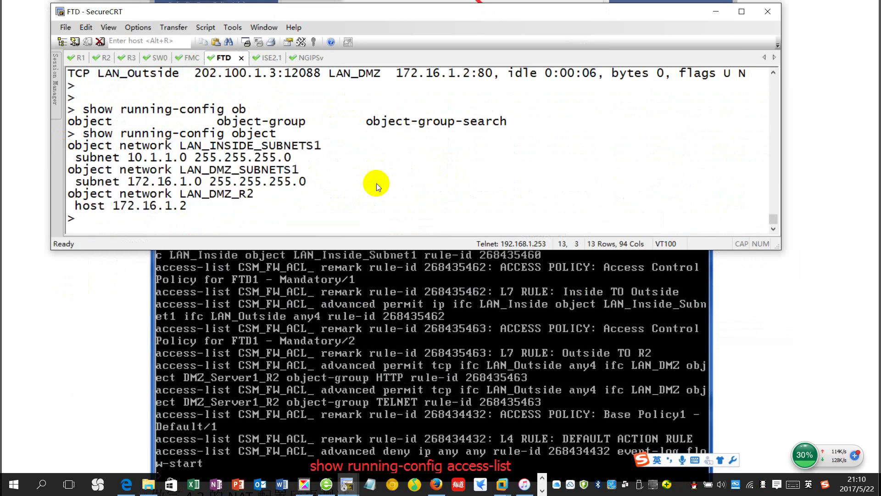
Display the deployed access rules on the FTD with show running-config access-list and go to the start of the output
{"action": "key", "text": "Return"}
{"action": "key", "text": "Return"}
{"action": "type", "text": "show"}
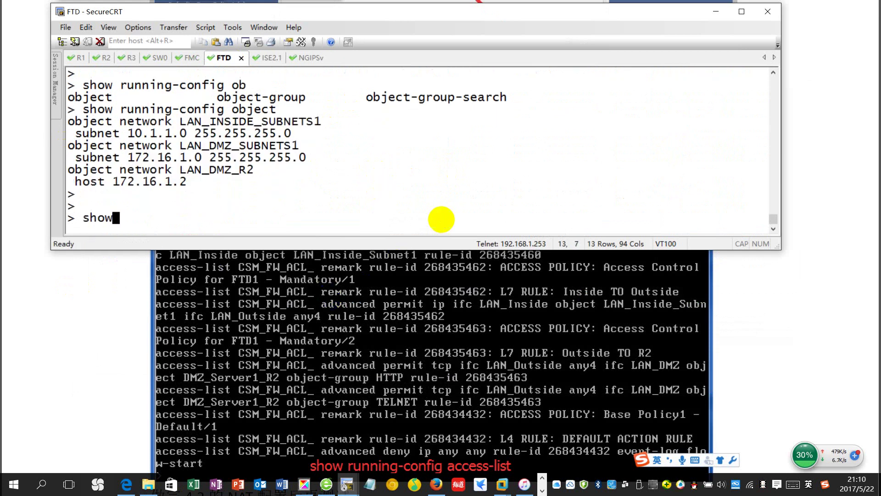
{"action": "type", "text": " runn"}
{"action": "key", "text": "Tab"}
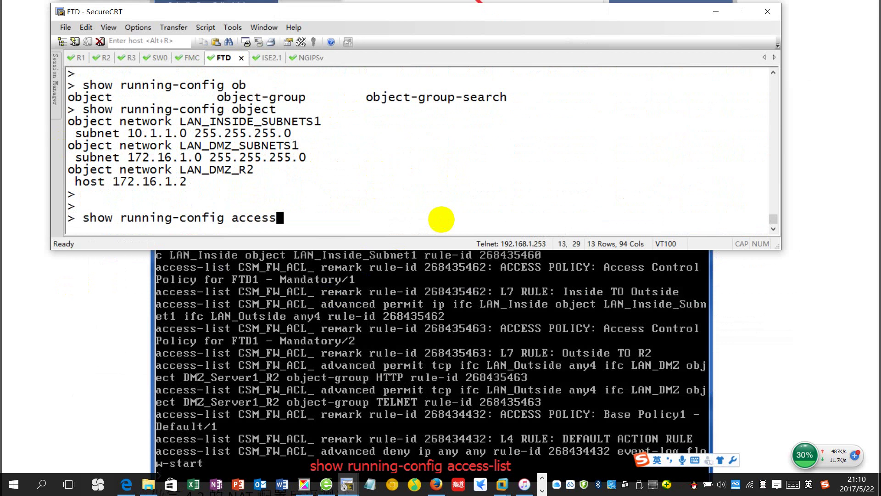
{"action": "type", "text": "access-list"}
{"action": "key", "text": "Return"}
{"action": "scroll", "coordinate": [297, 188], "scroll_direction": "up", "scroll_amount": 3}
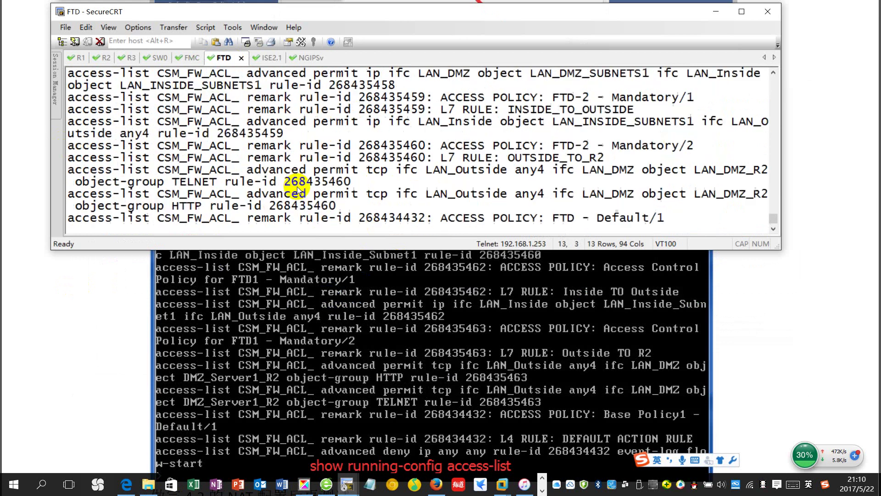
{"action": "scroll", "coordinate": [601, 164], "scroll_direction": "up", "scroll_amount": 5}
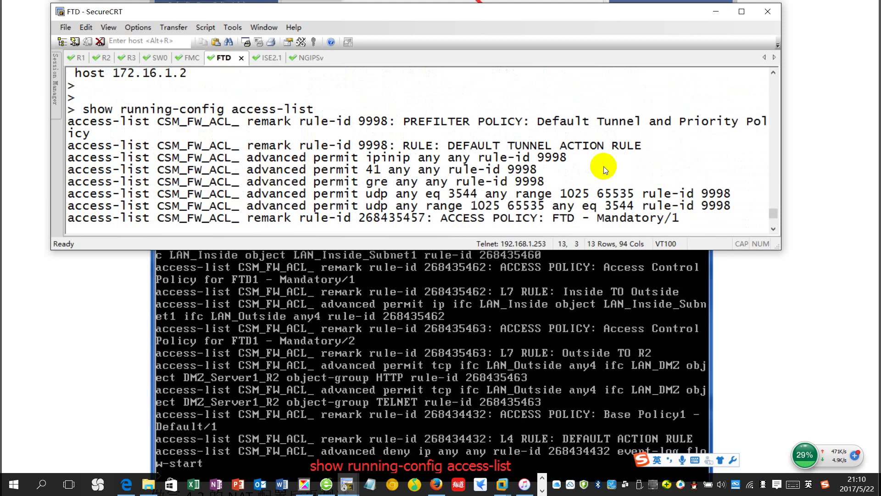
{"action": "scroll", "coordinate": [607, 164], "scroll_direction": "down", "scroll_amount": 1}
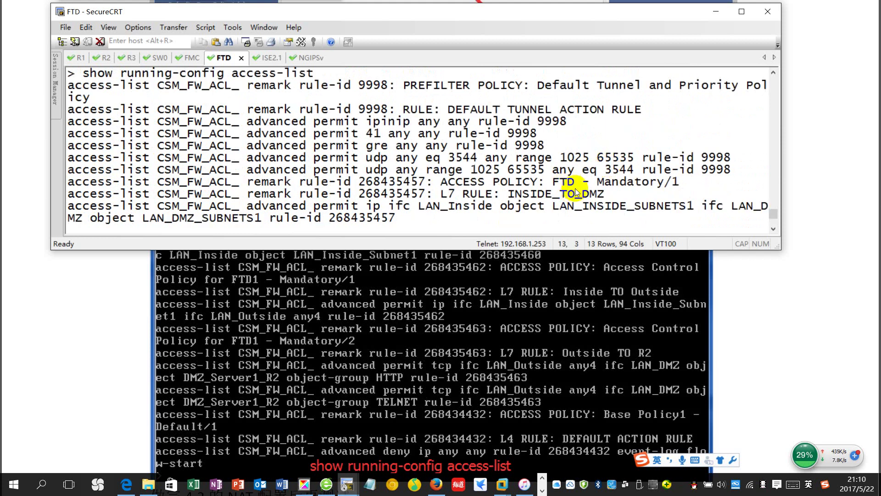
Examine the default prefilter entries and the policy, Mandatory/1 and INSIDE_TO_DMZ remarks of the first FTD rule
{"action": "left_click_drag", "start_coordinate": [724, 169], "coordinate": [69, 86]}
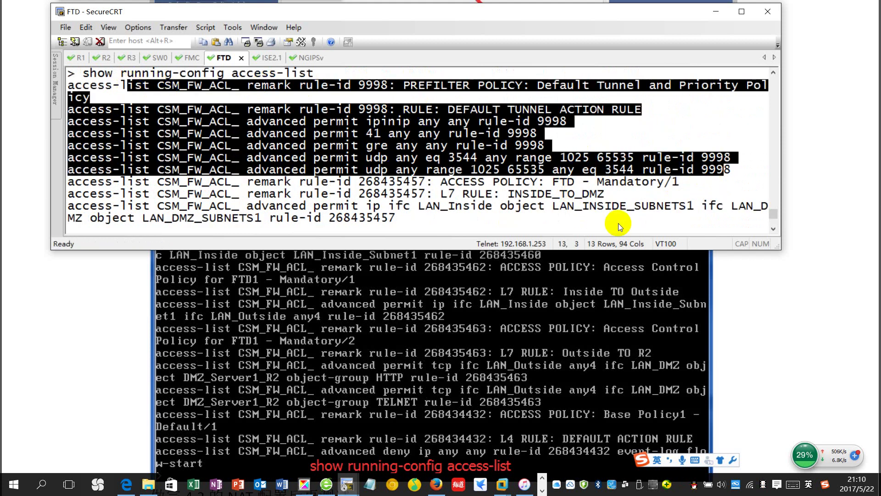
{"action": "left_click", "coordinate": [547, 186]}
{"action": "left_click_drag", "start_coordinate": [441, 184], "coordinate": [556, 186]}
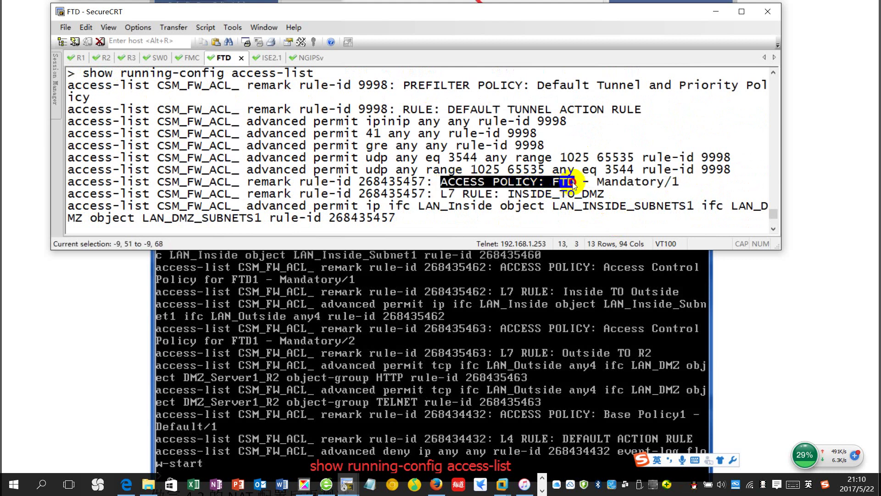
{"action": "left_click_drag", "start_coordinate": [598, 183], "coordinate": [663, 186]}
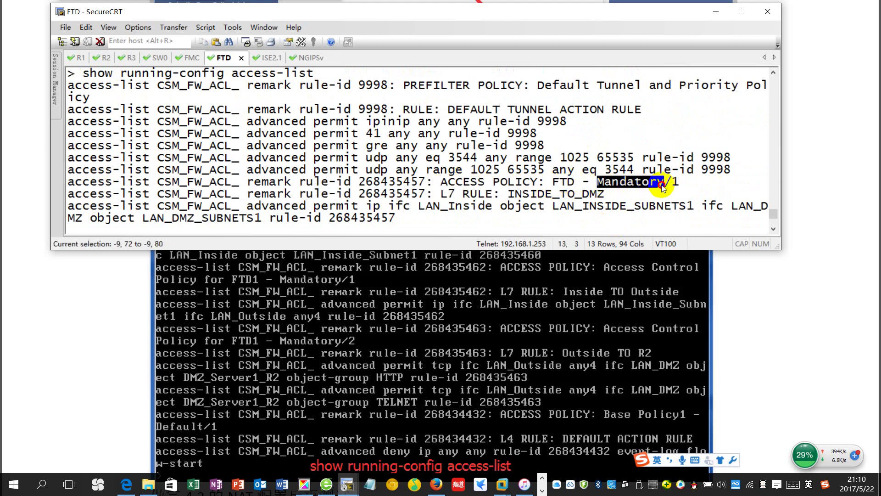
{"action": "left_click", "coordinate": [681, 184]}
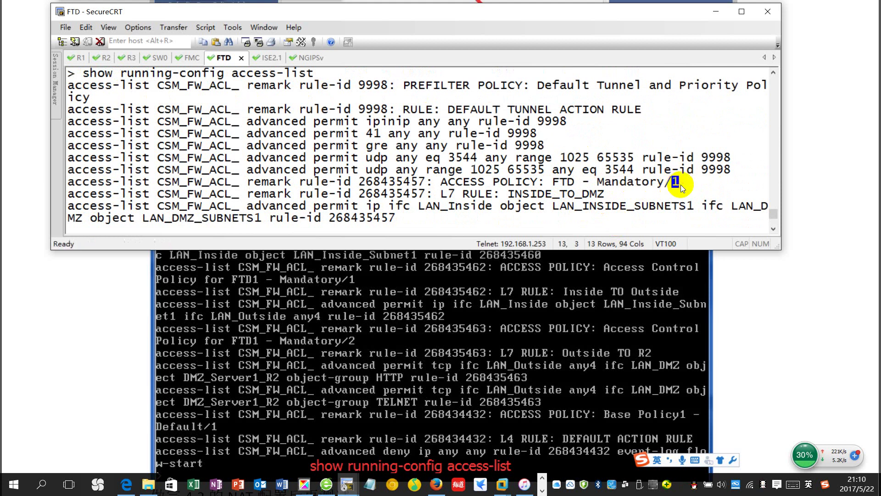
{"action": "left_click_drag", "start_coordinate": [607, 195], "coordinate": [512, 196]}
Examine the INSIDE_TO_DMZ permit entry, comparing its source object LAN_INSIDE_SUBNETS1 with its destination object LAN_DMZ_SUBNETS1
{"action": "scroll", "coordinate": [491, 193], "scroll_direction": "down", "scroll_amount": 1}
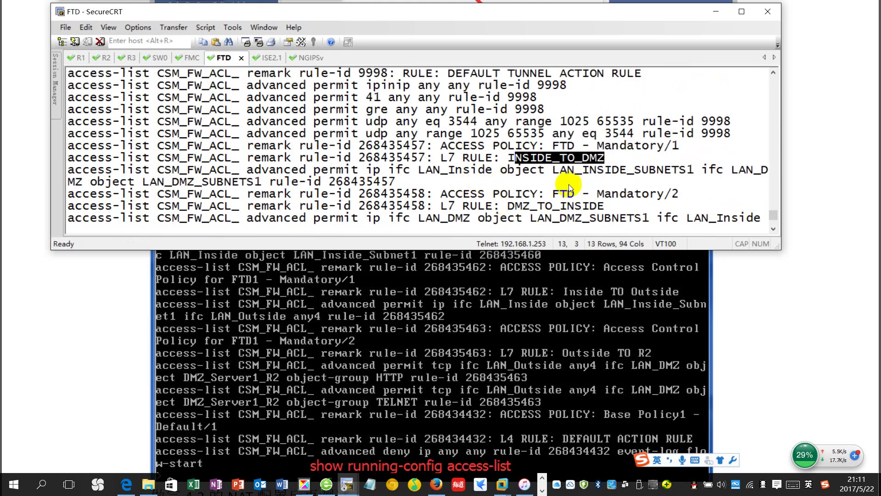
{"action": "left_click_drag", "start_coordinate": [551, 174], "coordinate": [687, 171]}
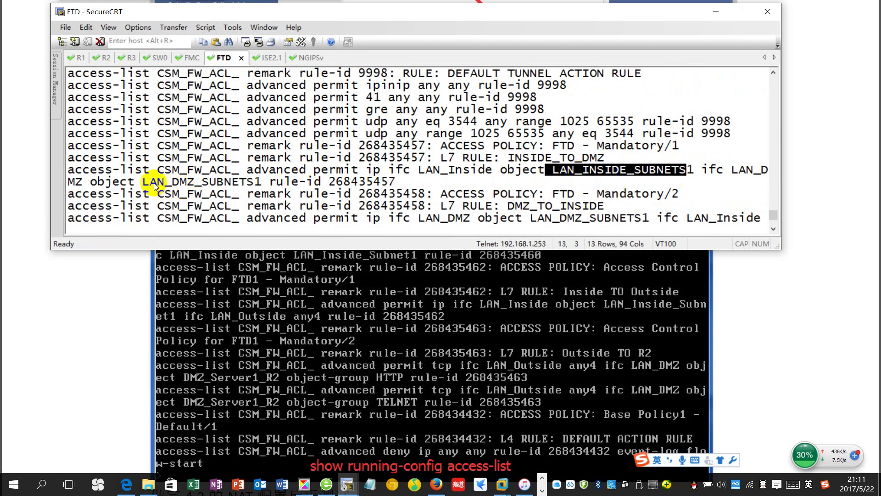
{"action": "left_click_drag", "start_coordinate": [148, 181], "coordinate": [269, 182]}
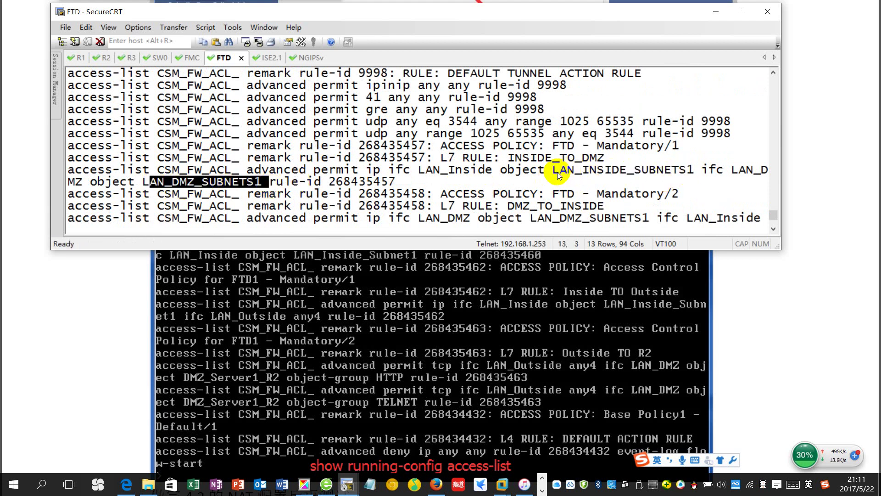
{"action": "left_click_drag", "start_coordinate": [555, 171], "coordinate": [694, 171]}
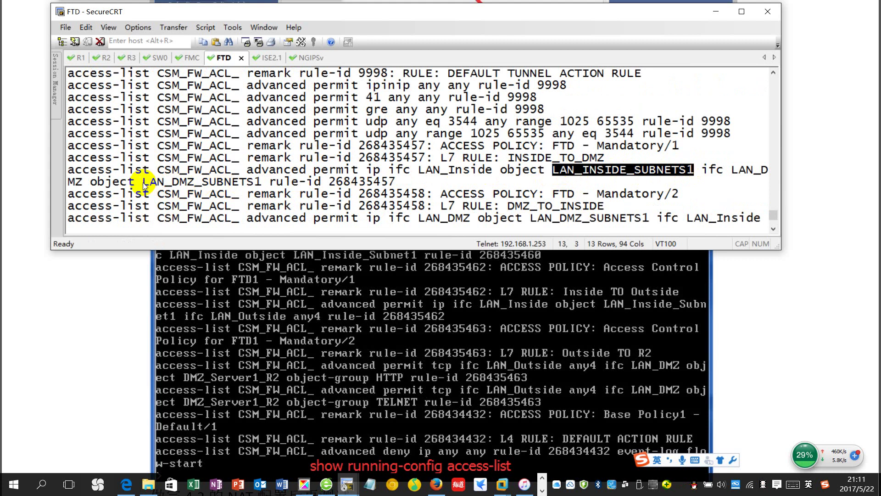
{"action": "left_click_drag", "start_coordinate": [143, 182], "coordinate": [266, 187]}
{"action": "left_click_drag", "start_coordinate": [401, 184], "coordinate": [77, 173]}
{"action": "scroll", "coordinate": [586, 154], "scroll_direction": "down", "scroll_amount": 2}
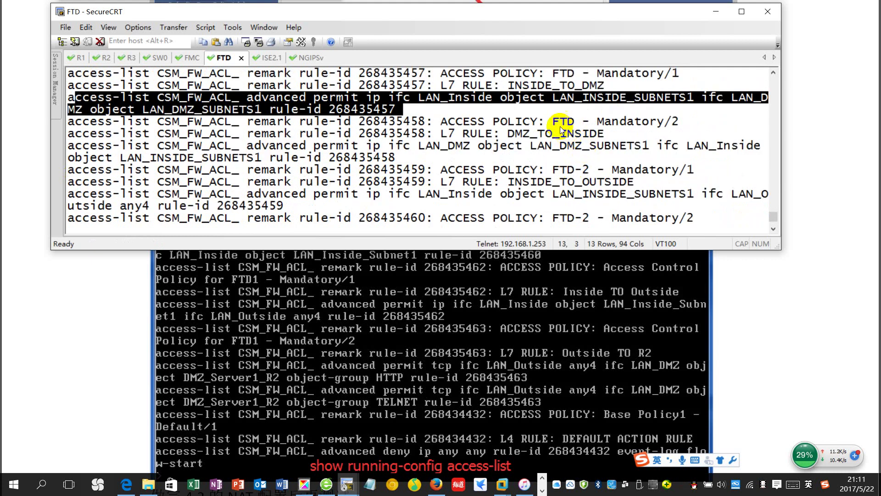
Examine the FTD policy's Mandatory/2 remark and the DMZ_TO_INSIDE permit entry with its source and destination objects
{"action": "double_click", "coordinate": [562, 123]}
{"action": "mouse_move", "coordinate": [449, 123]}
{"action": "left_mouse_down"}
{"action": "mouse_move", "coordinate": [578, 125]}
{"action": "mouse_move", "coordinate": [440, 122]}
{"action": "left_mouse_up"}
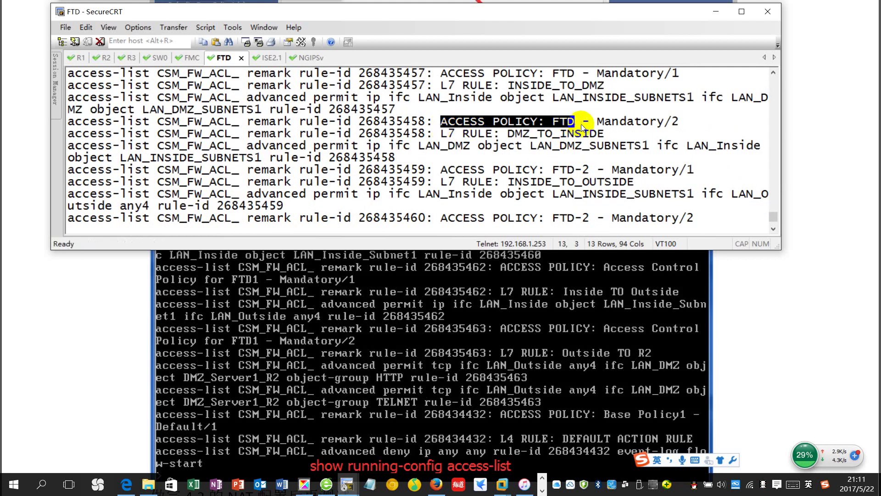
{"action": "left_click_drag", "start_coordinate": [600, 125], "coordinate": [664, 126]}
{"action": "left_click_drag", "start_coordinate": [665, 123], "coordinate": [684, 122]}
{"action": "left_click_drag", "start_coordinate": [535, 145], "coordinate": [743, 156]}
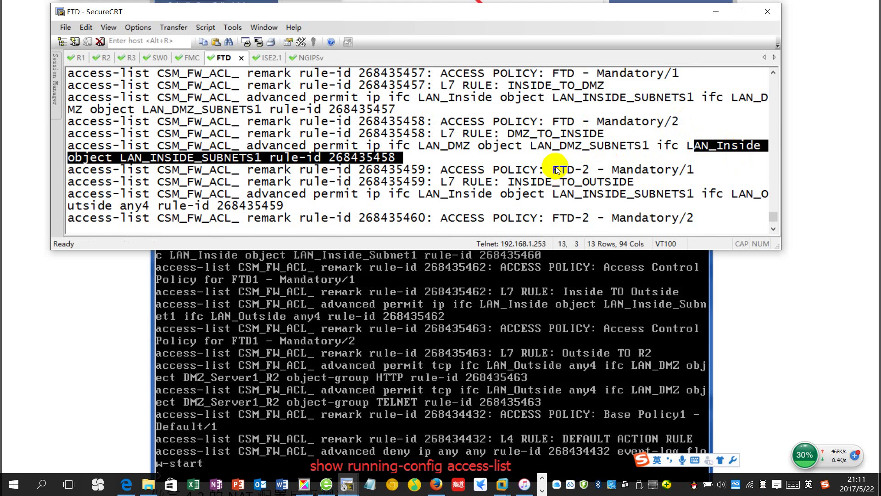
Examine the FTD-2 Mandatory/1 rule INSIDE_TO_OUTSIDE, including its interfaces, source object and any4 destination
{"action": "scroll", "coordinate": [556, 167], "scroll_direction": "down", "scroll_amount": 1}
{"action": "left_click_drag", "start_coordinate": [448, 133], "coordinate": [691, 133]}
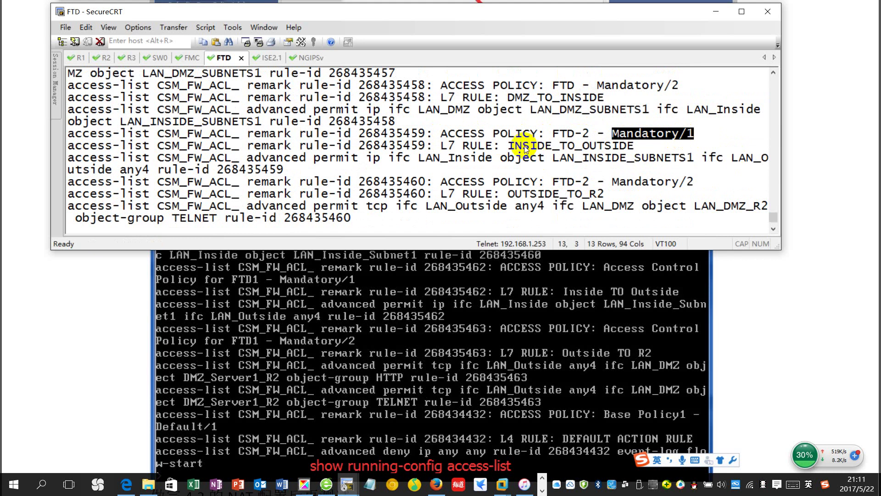
{"action": "left_click_drag", "start_coordinate": [509, 146], "coordinate": [645, 148]}
{"action": "left_click_drag", "start_coordinate": [419, 157], "coordinate": [499, 161]}
{"action": "left_click_drag", "start_coordinate": [561, 158], "coordinate": [671, 159]}
{"action": "left_click_drag", "start_coordinate": [121, 169], "coordinate": [149, 171]}
{"action": "left_click", "coordinate": [198, 167]}
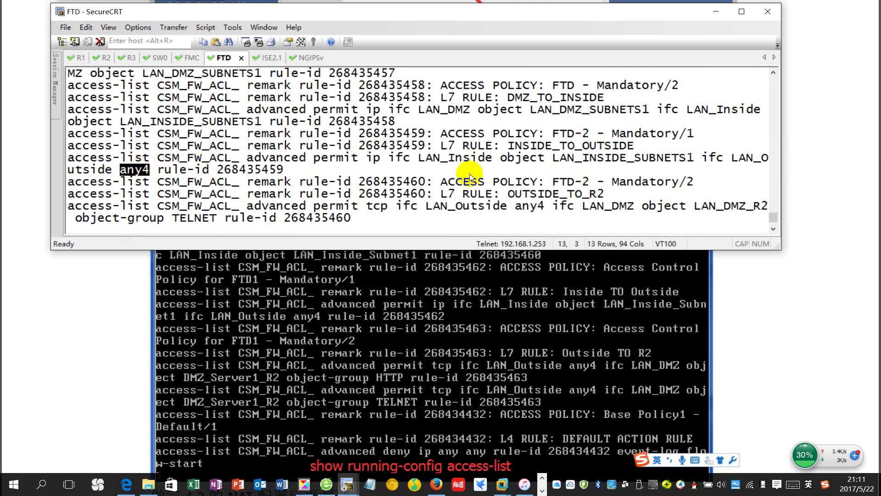
{"action": "left_click_drag", "start_coordinate": [517, 160], "coordinate": [652, 167]}
{"action": "left_click", "coordinate": [665, 173]}
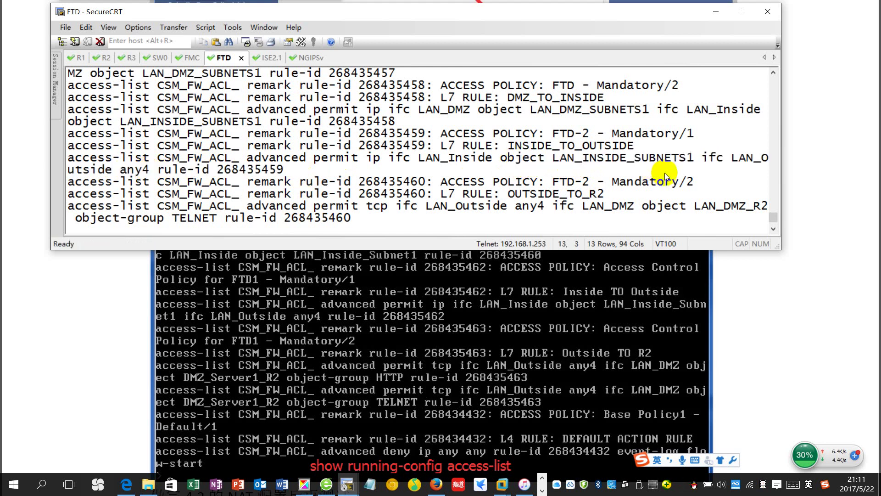
{"action": "left_click_drag", "start_coordinate": [553, 158], "coordinate": [640, 169]}
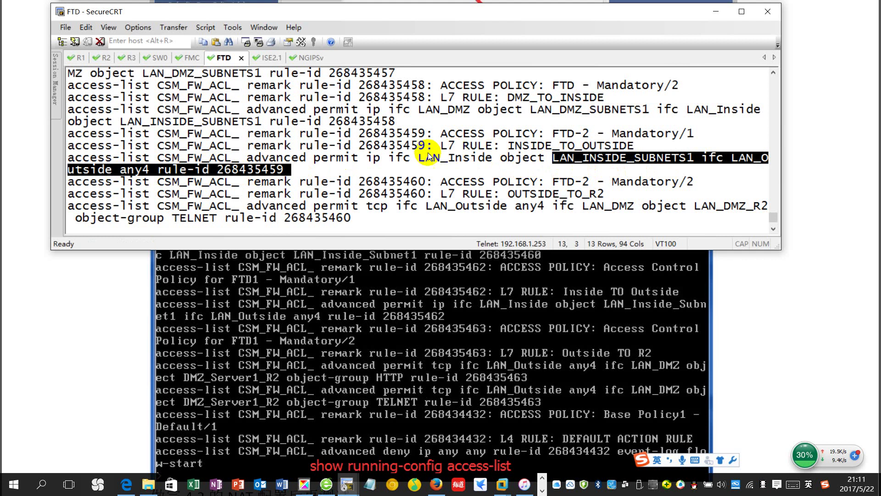
{"action": "left_click_drag", "start_coordinate": [261, 157], "coordinate": [496, 171]}
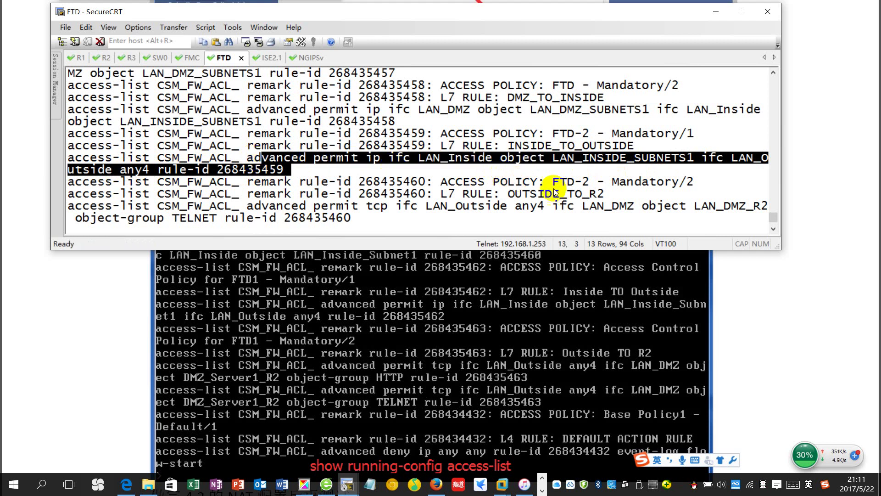
Examine the FTD-2 Mandatory/2 remark and the OUTSIDE_TO_R2 TELNET permit entry, including its source interface, destination interface and object
{"action": "double_click", "coordinate": [661, 184]}
{"action": "left_click_drag", "start_coordinate": [680, 182], "coordinate": [695, 183]}
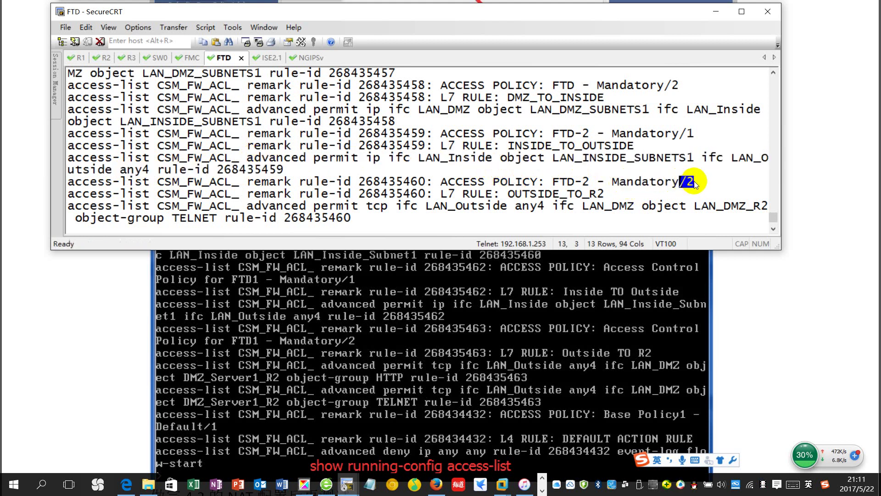
{"action": "left_click_drag", "start_coordinate": [547, 184], "coordinate": [704, 184]}
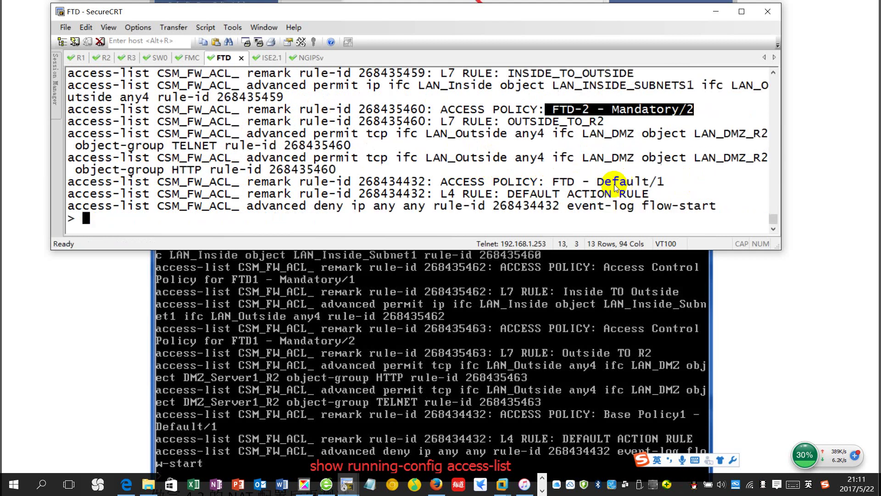
{"action": "left_click_drag", "start_coordinate": [367, 134], "coordinate": [627, 136]}
{"action": "left_click", "coordinate": [607, 145]}
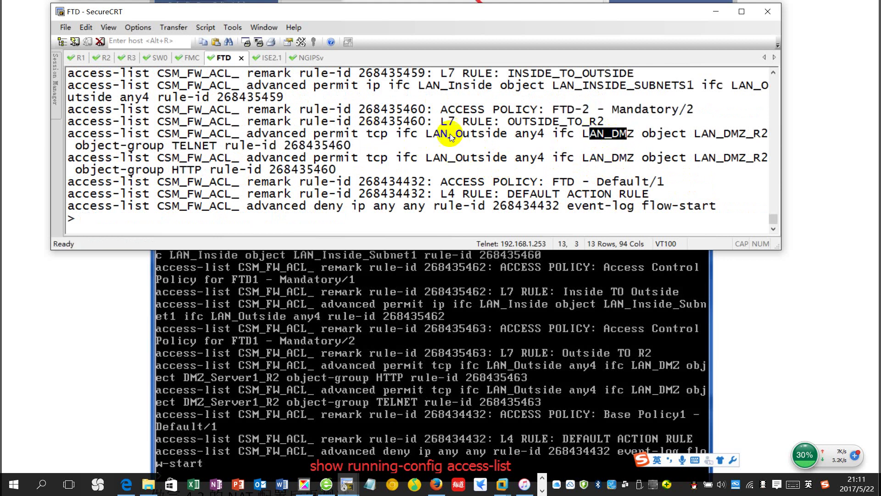
{"action": "left_click_drag", "start_coordinate": [440, 136], "coordinate": [502, 137]}
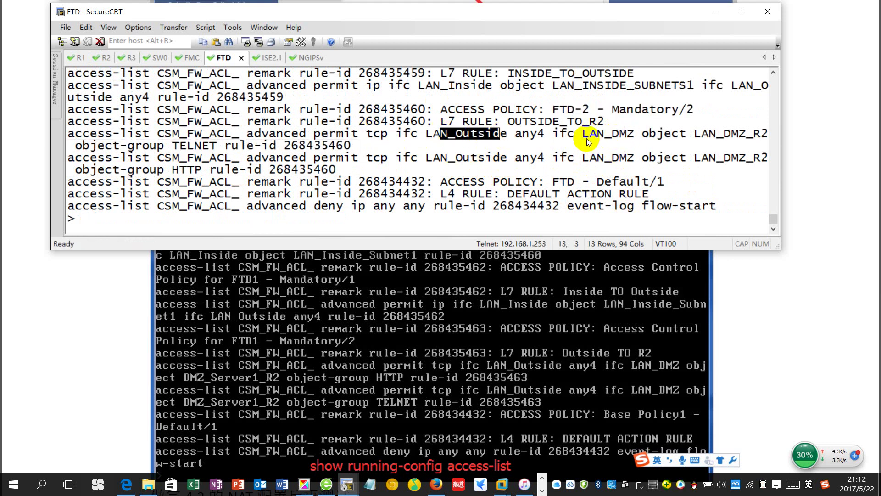
{"action": "left_click_drag", "start_coordinate": [587, 138], "coordinate": [360, 146]}
{"action": "left_click", "coordinate": [273, 152]}
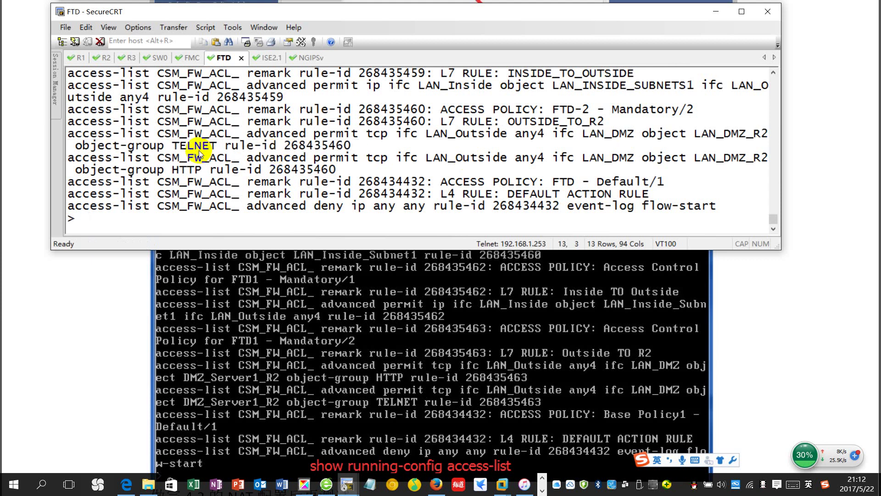
{"action": "left_click_drag", "start_coordinate": [180, 146], "coordinate": [200, 147]}
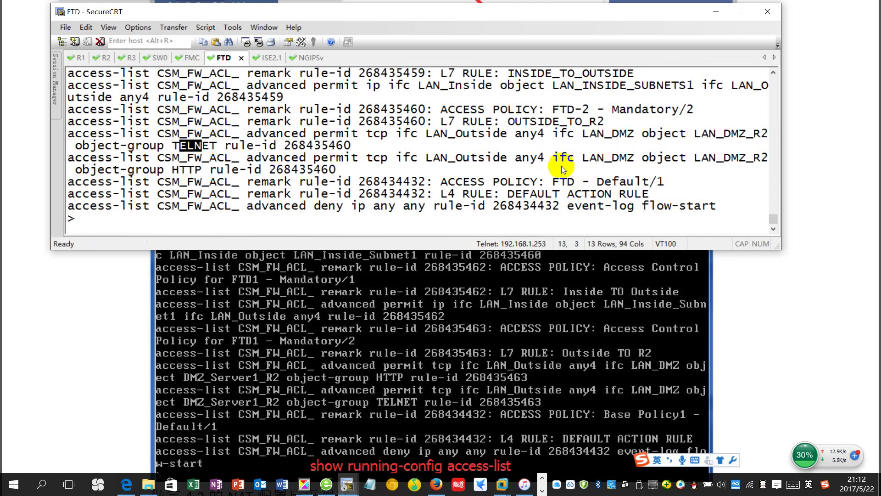
Examine the OUTSIDE_TO_R2 HTTP permit entry, including its LAN_Outside and LAN_DMZ interfaces and its object group
{"action": "left_click_drag", "start_coordinate": [431, 159], "coordinate": [501, 158]}
{"action": "left_click_drag", "start_coordinate": [607, 158], "coordinate": [682, 161]}
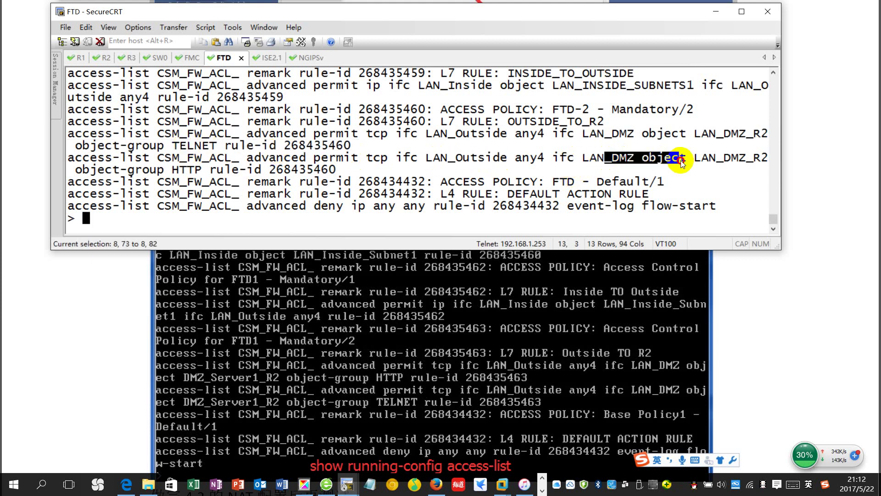
{"action": "left_click_drag", "start_coordinate": [185, 169], "coordinate": [213, 171]}
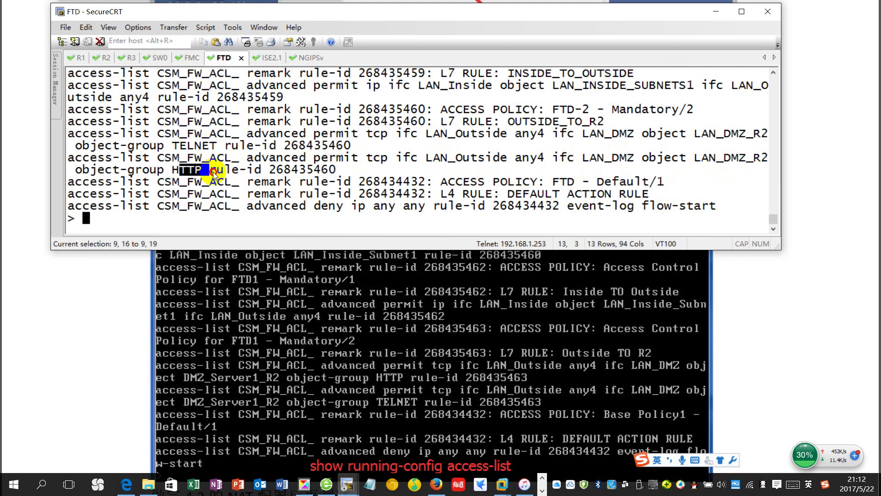
{"action": "left_click", "coordinate": [460, 174]}
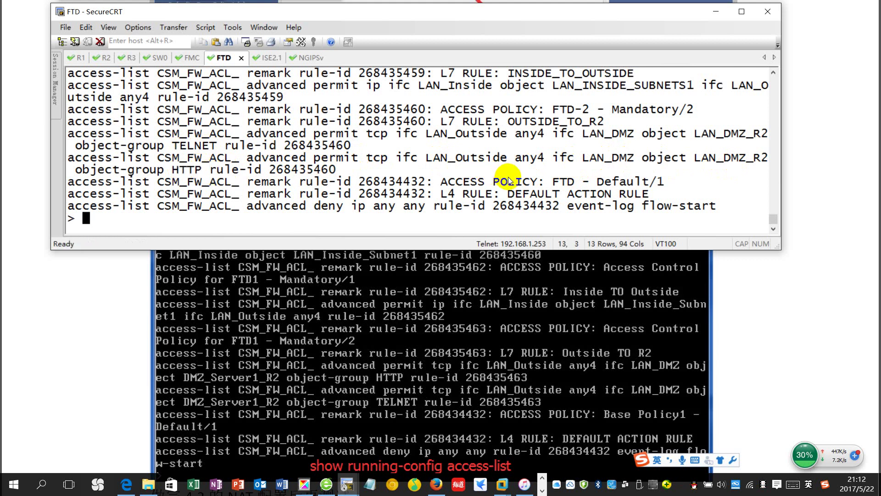
Examine the FTD policy's Default/1 and DEFAULT ACTION RULE remarks, and review the order of the rules above them
{"action": "left_click_drag", "start_coordinate": [439, 182], "coordinate": [665, 182]}
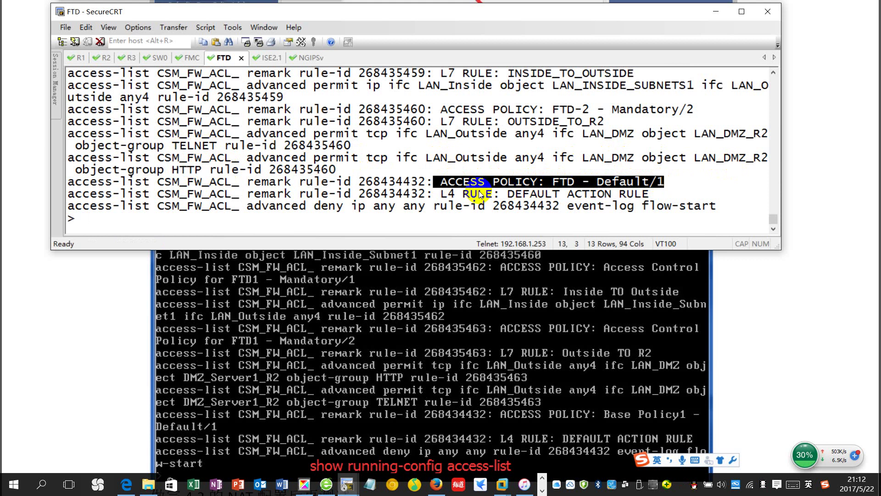
{"action": "left_click_drag", "start_coordinate": [481, 196], "coordinate": [592, 194]}
{"action": "left_click", "coordinate": [546, 203]}
{"action": "scroll", "coordinate": [371, 185], "scroll_direction": "up", "scroll_amount": 4}
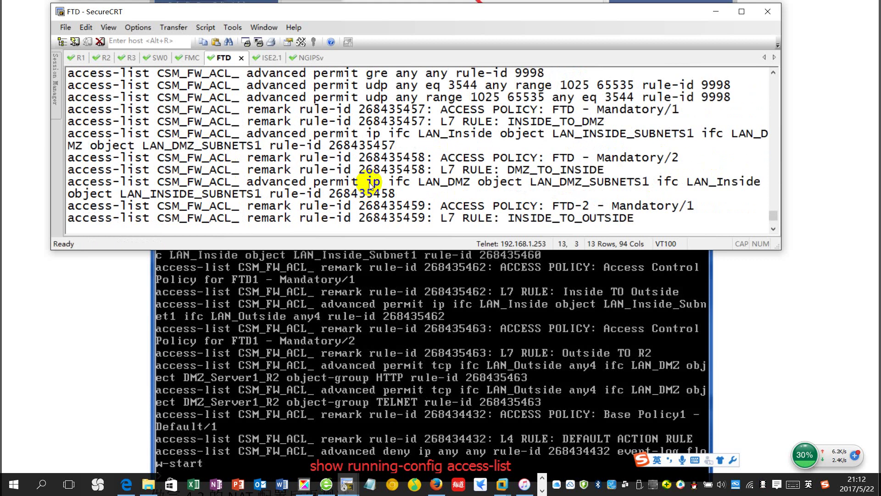
{"action": "scroll", "coordinate": [369, 182], "scroll_direction": "up", "scroll_amount": 5}
{"action": "scroll", "coordinate": [369, 183], "scroll_direction": "down", "scroll_amount": 4}
{"action": "scroll", "coordinate": [390, 197], "scroll_direction": "down", "scroll_amount": 4}
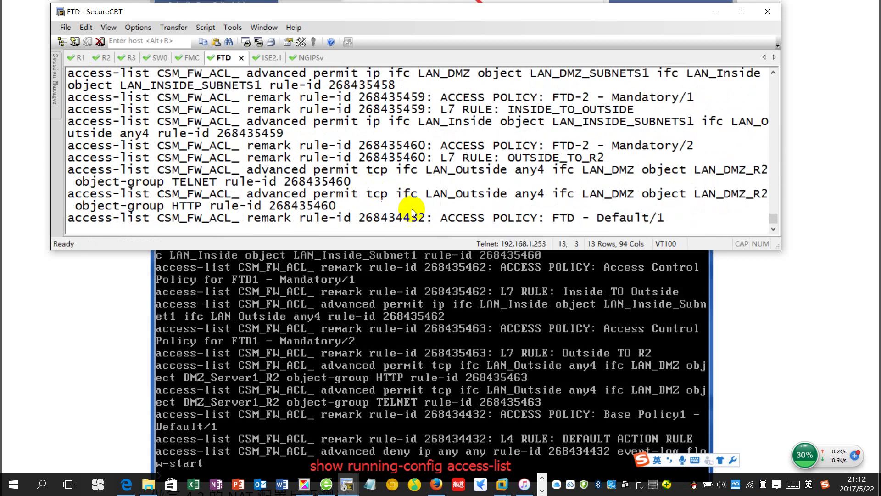
{"action": "scroll", "coordinate": [514, 214], "scroll_direction": "up", "scroll_amount": 1}
{"action": "scroll", "coordinate": [569, 186], "scroll_direction": "down", "scroll_amount": 2}
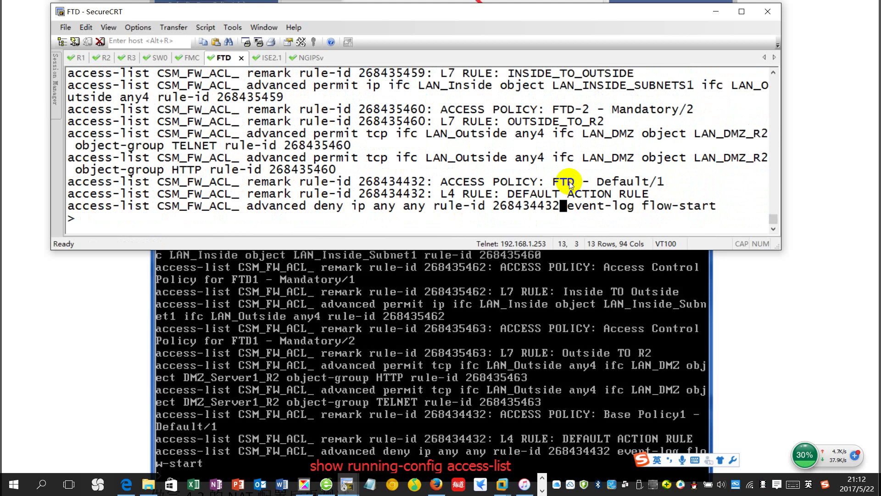
Return to the Firepower实验.pdf lab guide and show section 4.2 NAT 配置 on page 67 in full screen
{"action": "left_click", "coordinate": [755, 295]}
{"action": "scroll", "coordinate": [689, 293], "scroll_direction": "down", "scroll_amount": 3}
{"action": "scroll", "coordinate": [689, 293], "scroll_direction": "down", "scroll_amount": 2}
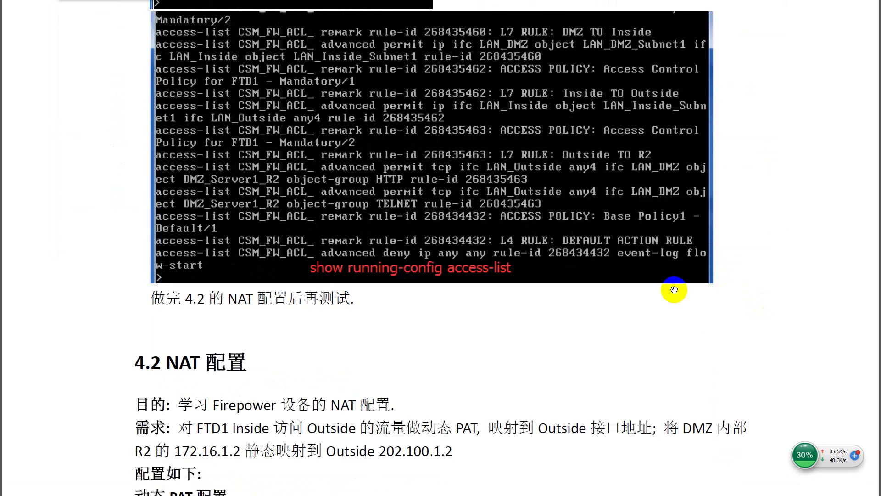
{"action": "scroll", "coordinate": [626, 266], "scroll_direction": "up", "scroll_amount": 5}
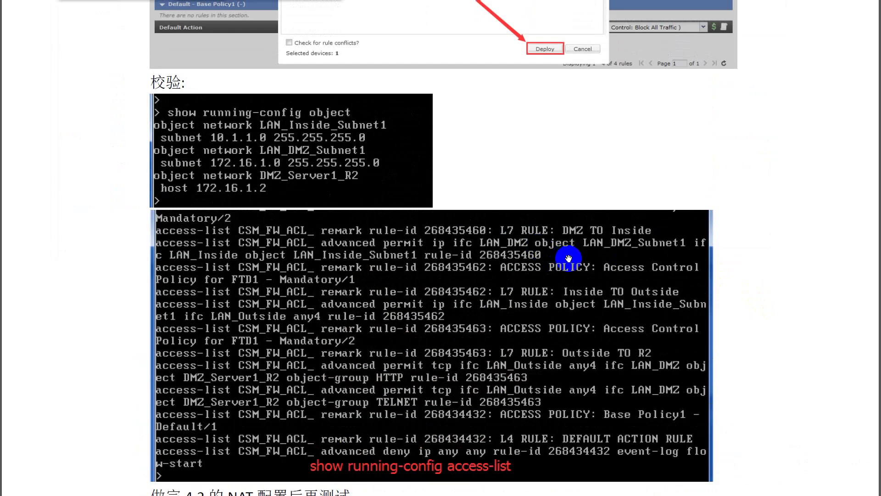
{"action": "scroll", "coordinate": [567, 253], "scroll_direction": "down", "scroll_amount": 8}
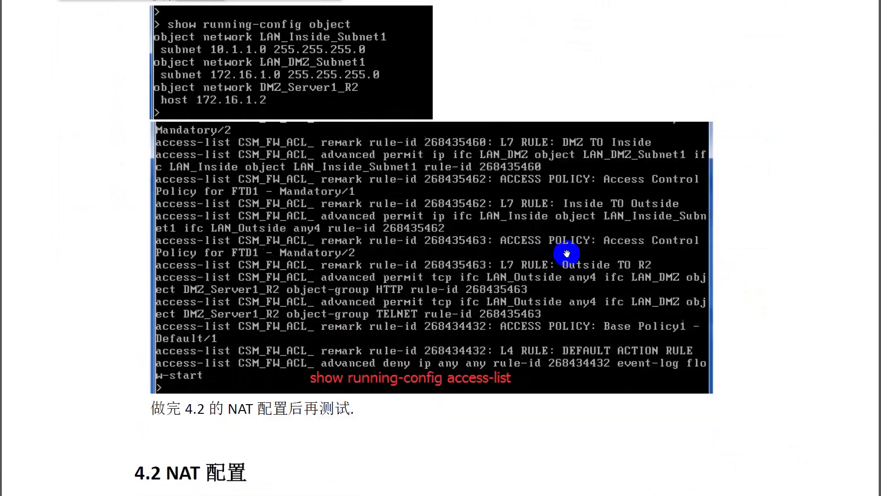
{"action": "key", "text": "Escape"}
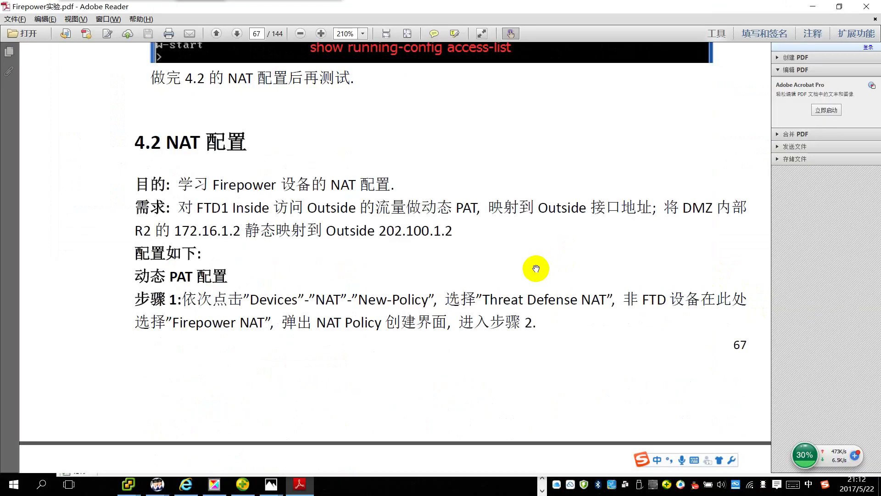
{"action": "left_click", "coordinate": [481, 35]}
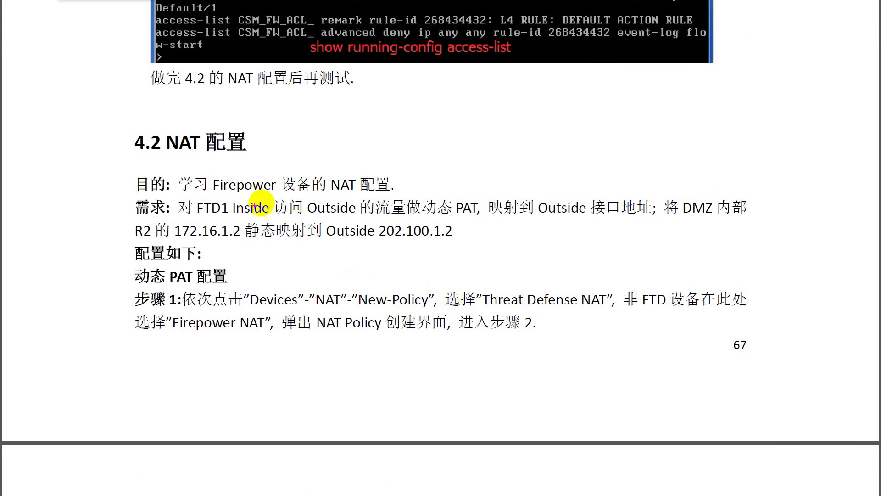
Mark FTD1, its Inside-to-Outside traffic, 动态 PAT and the Outside interface address in the requirement, and handwrite "Dy PAT" above it
{"action": "mouse_move", "coordinate": [189, 206]}
{"action": "left_mouse_down"}
{"action": "mouse_move", "coordinate": [236, 213]}
{"action": "mouse_move", "coordinate": [191, 197]}
{"action": "mouse_move", "coordinate": [215, 220]}
{"action": "mouse_move", "coordinate": [187, 202]}
{"action": "mouse_move", "coordinate": [190, 221]}
{"action": "mouse_move", "coordinate": [222, 214]}
{"action": "left_mouse_up"}
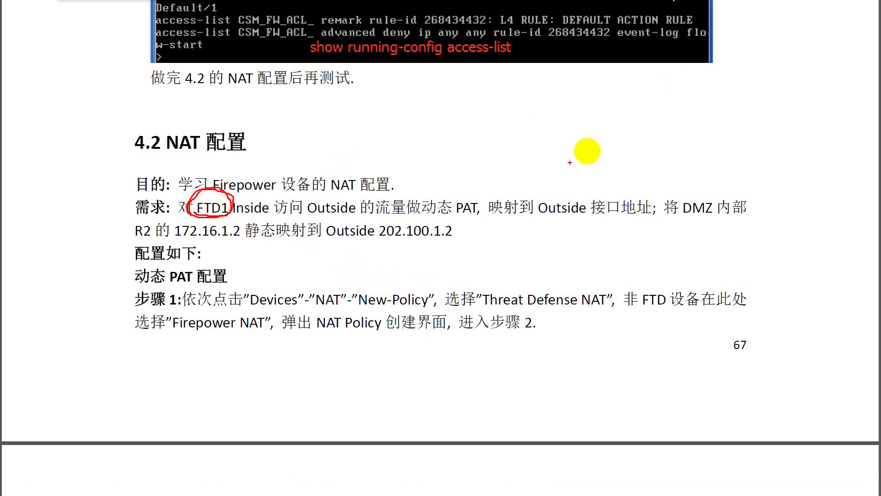
{"action": "mouse_move", "coordinate": [232, 215]}
{"action": "left_mouse_down"}
{"action": "mouse_move", "coordinate": [454, 216]}
{"action": "mouse_move", "coordinate": [415, 188]}
{"action": "mouse_move", "coordinate": [478, 215]}
{"action": "mouse_move", "coordinate": [441, 184]}
{"action": "left_mouse_up"}
{"action": "mouse_move", "coordinate": [421, 134]}
{"action": "left_mouse_down"}
{"action": "mouse_move", "coordinate": [419, 159]}
{"action": "mouse_move", "coordinate": [447, 147]}
{"action": "mouse_move", "coordinate": [434, 198]}
{"action": "left_mouse_up"}
{"action": "mouse_move", "coordinate": [460, 148]}
{"action": "left_mouse_down"}
{"action": "mouse_move", "coordinate": [468, 138]}
{"action": "mouse_move", "coordinate": [501, 160]}
{"action": "mouse_move", "coordinate": [535, 134]}
{"action": "mouse_move", "coordinate": [526, 177]}
{"action": "left_mouse_up"}
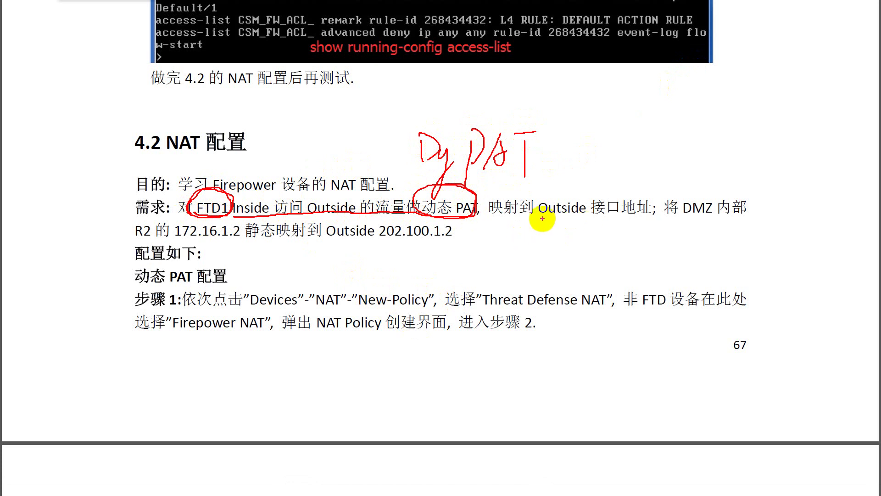
{"action": "mouse_move", "coordinate": [545, 218]}
{"action": "left_mouse_down"}
{"action": "mouse_move", "coordinate": [648, 220]}
{"action": "mouse_move", "coordinate": [601, 193]}
{"action": "mouse_move", "coordinate": [545, 221]}
{"action": "mouse_move", "coordinate": [574, 223]}
{"action": "left_mouse_up"}
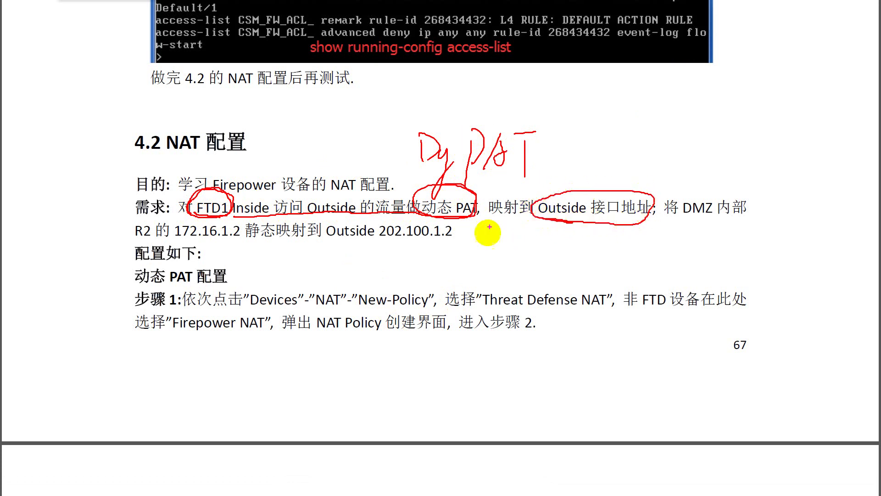
Handwrite the translated address 202.100.1.10 and the source subnet 10.1.1.0/24 beneath the dynamic PAT requirement, with linking strokes
{"action": "mouse_move", "coordinate": [531, 250]}
{"action": "left_mouse_down"}
{"action": "mouse_move", "coordinate": [544, 271]}
{"action": "mouse_move", "coordinate": [569, 254]}
{"action": "left_mouse_up"}
{"action": "mouse_move", "coordinate": [572, 247]}
{"action": "left_mouse_down"}
{"action": "mouse_move", "coordinate": [578, 257]}
{"action": "mouse_move", "coordinate": [633, 241]}
{"action": "mouse_move", "coordinate": [659, 257]}
{"action": "mouse_move", "coordinate": [681, 244]}
{"action": "left_mouse_up"}
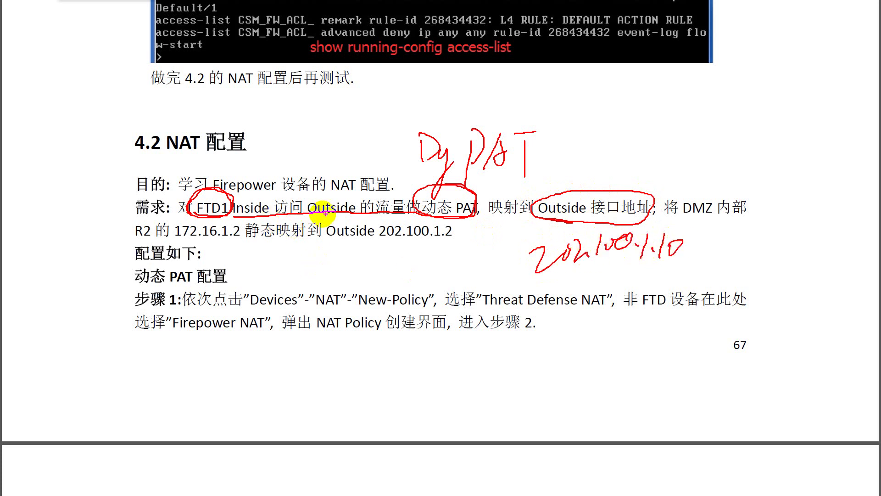
{"action": "left_click_drag", "start_coordinate": [270, 254], "coordinate": [263, 275]}
{"action": "mouse_move", "coordinate": [278, 260]}
{"action": "left_mouse_down"}
{"action": "mouse_move", "coordinate": [400, 250]}
{"action": "mouse_move", "coordinate": [389, 274]}
{"action": "mouse_move", "coordinate": [402, 212]}
{"action": "left_mouse_up"}
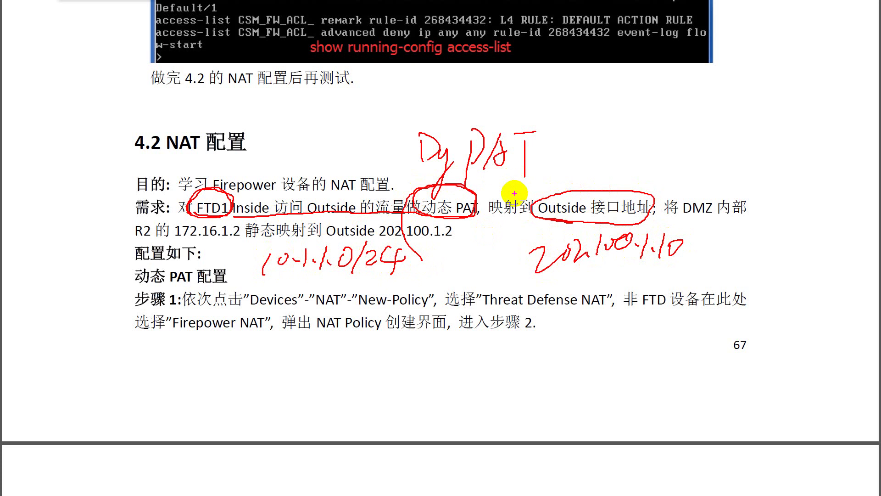
{"action": "left_click_drag", "start_coordinate": [512, 176], "coordinate": [535, 262]}
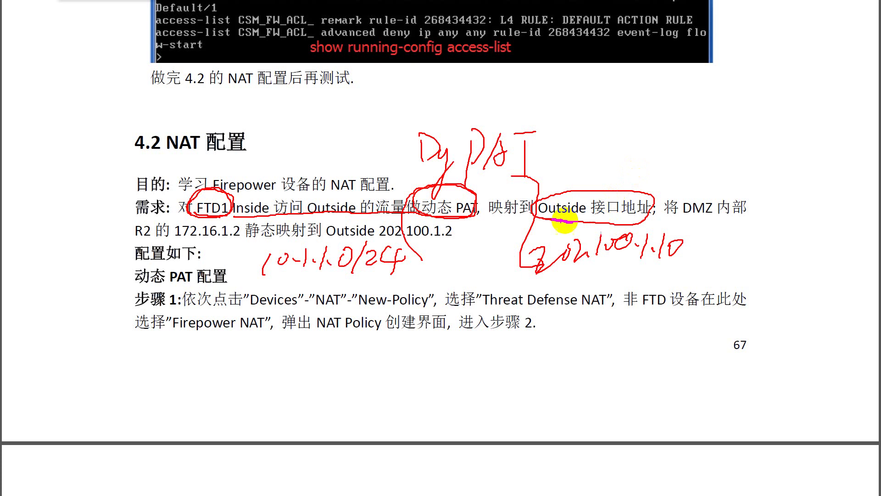
Underline the requirement mapping DMZ host R2 172.16.1.2 to Outside 202.100.1.2 and handwrite "Static PAT" above it
{"action": "left_click_drag", "start_coordinate": [692, 224], "coordinate": [740, 224]}
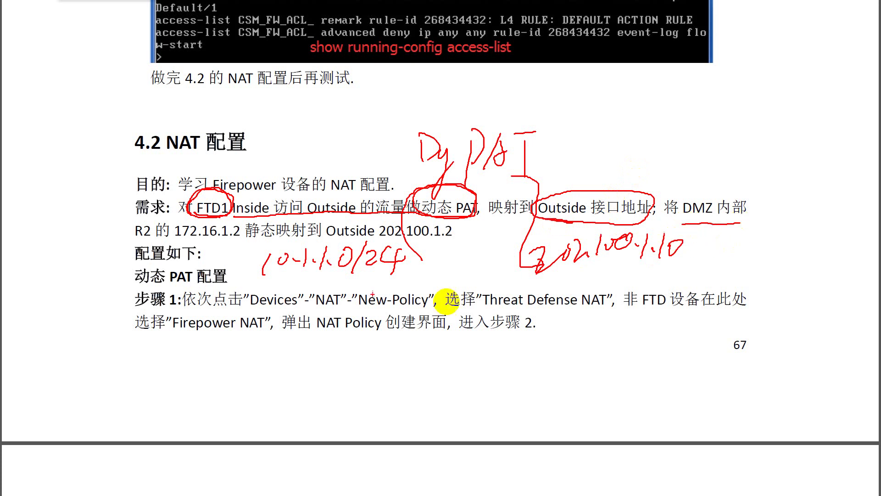
{"action": "left_click_drag", "start_coordinate": [134, 238], "coordinate": [256, 238]}
{"action": "mouse_move", "coordinate": [265, 265]}
{"action": "left_mouse_down"}
{"action": "mouse_move", "coordinate": [261, 252]}
{"action": "mouse_move", "coordinate": [324, 238]}
{"action": "mouse_move", "coordinate": [459, 238]}
{"action": "left_mouse_up"}
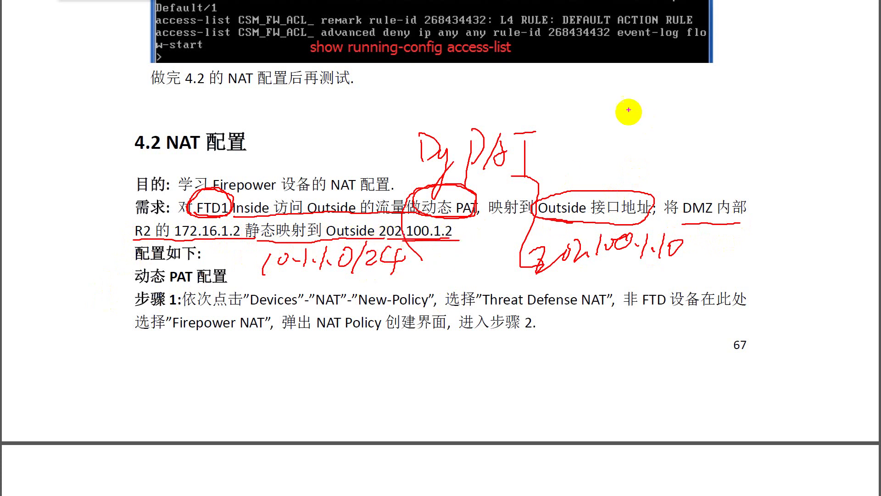
{"action": "mouse_move", "coordinate": [647, 94]}
{"action": "left_mouse_down"}
{"action": "mouse_move", "coordinate": [632, 125]}
{"action": "mouse_move", "coordinate": [686, 123]}
{"action": "mouse_move", "coordinate": [684, 109]}
{"action": "left_mouse_up"}
{"action": "left_click_drag", "start_coordinate": [705, 114], "coordinate": [719, 119]}
{"action": "mouse_move", "coordinate": [725, 115]}
{"action": "left_mouse_down"}
{"action": "mouse_move", "coordinate": [724, 131]}
{"action": "mouse_move", "coordinate": [739, 128]}
{"action": "mouse_move", "coordinate": [765, 148]}
{"action": "left_mouse_up"}
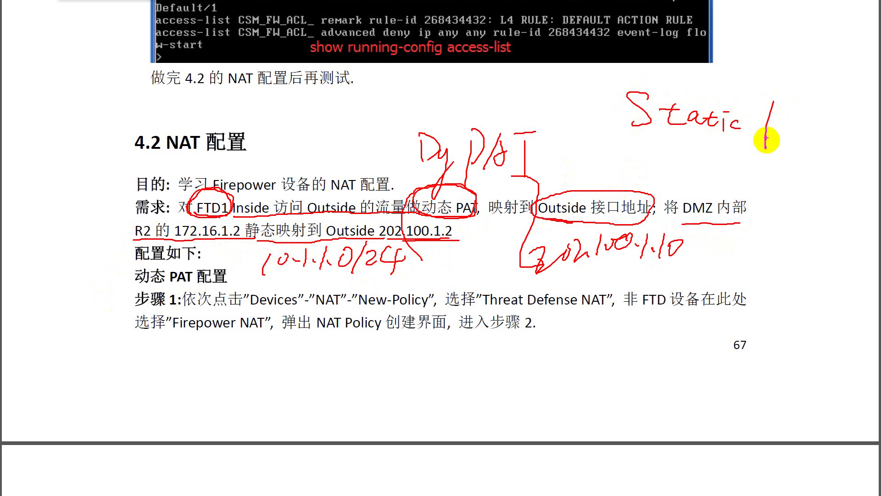
{"action": "mouse_move", "coordinate": [767, 107]}
{"action": "left_mouse_down"}
{"action": "mouse_move", "coordinate": [769, 124]}
{"action": "mouse_move", "coordinate": [811, 136]}
{"action": "mouse_move", "coordinate": [808, 123]}
{"action": "left_mouse_up"}
{"action": "mouse_move", "coordinate": [806, 112]}
{"action": "left_mouse_down"}
{"action": "mouse_move", "coordinate": [833, 109]}
{"action": "mouse_move", "coordinate": [815, 176]}
{"action": "left_mouse_up"}
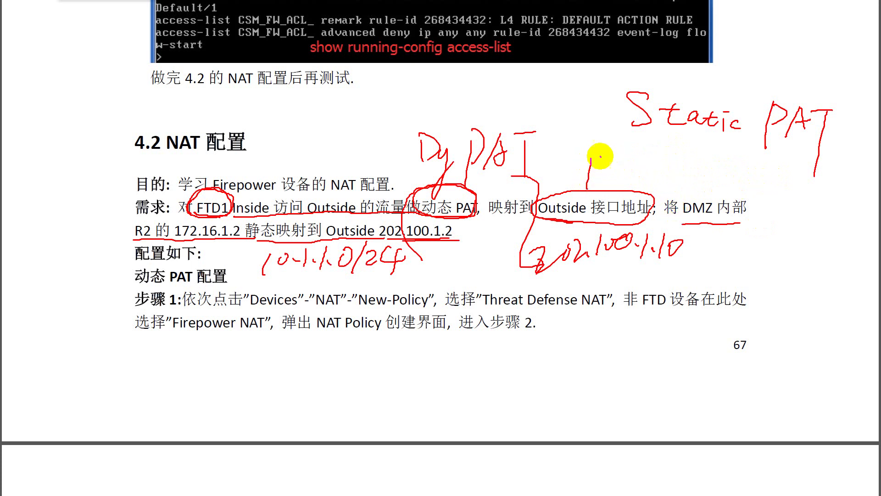
Handwrite the mapping 172.16.1.2 → 202.100.1.2 under "Static PAT", and clear all annotations from the page
{"action": "mouse_move", "coordinate": [601, 156]}
{"action": "left_mouse_down"}
{"action": "mouse_move", "coordinate": [626, 157]}
{"action": "mouse_move", "coordinate": [645, 141]}
{"action": "mouse_move", "coordinate": [660, 171]}
{"action": "mouse_move", "coordinate": [711, 181]}
{"action": "left_mouse_up"}
{"action": "left_click_drag", "start_coordinate": [609, 187], "coordinate": [786, 171]}
{"action": "left_click_drag", "start_coordinate": [791, 171], "coordinate": [865, 191]}
{"action": "mouse_move", "coordinate": [717, 173]}
{"action": "left_mouse_down"}
{"action": "mouse_move", "coordinate": [750, 167]}
{"action": "mouse_move", "coordinate": [755, 183]}
{"action": "left_mouse_up"}
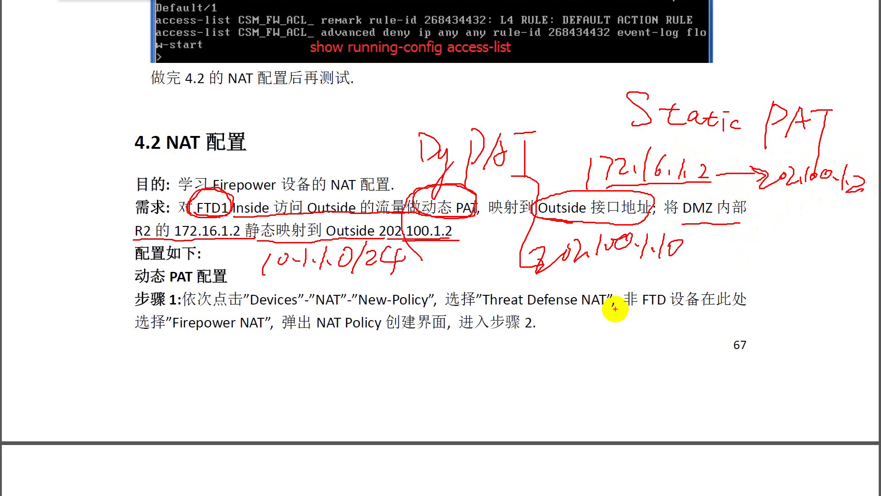
{"action": "key", "text": "Escape"}
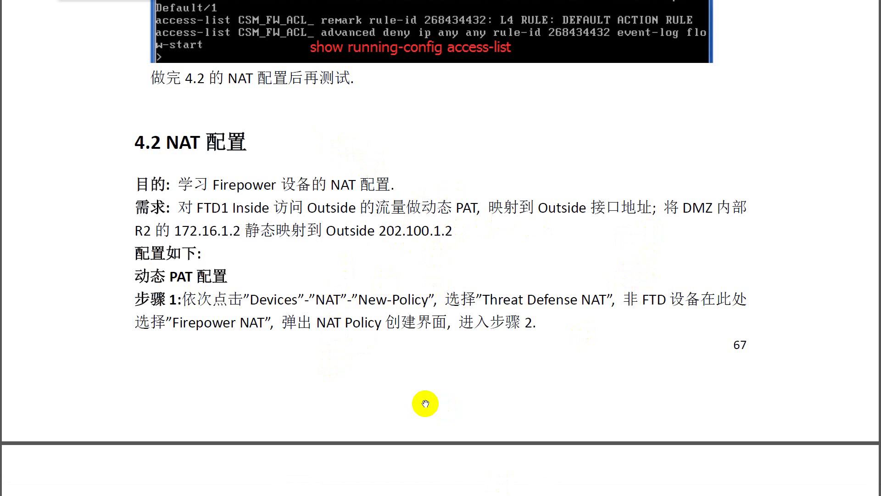
Circle Devices, NAT and New-Policy in step 1 of the dynamic PAT section, and draw arrows to New Policy and Threat Defense NAT in figure 1
{"action": "scroll", "coordinate": [468, 378], "scroll_direction": "down", "scroll_amount": 5}
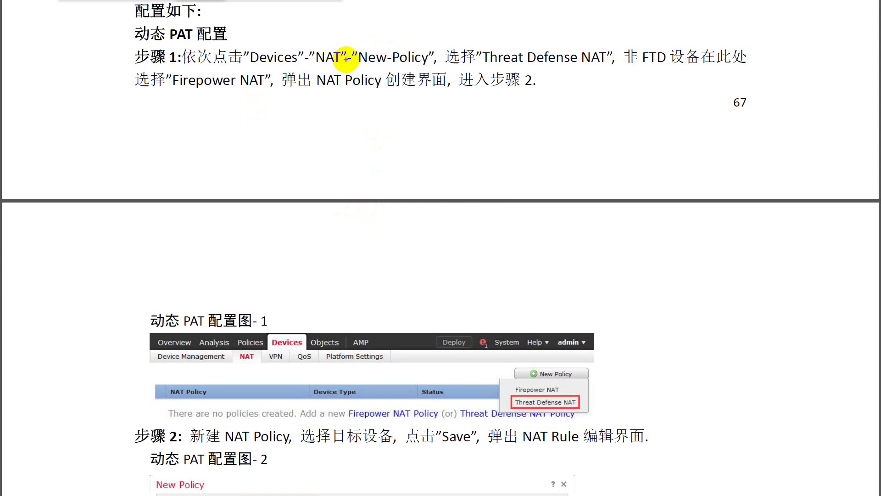
{"action": "mouse_move", "coordinate": [301, 62]}
{"action": "left_mouse_down"}
{"action": "mouse_move", "coordinate": [289, 37]}
{"action": "mouse_move", "coordinate": [298, 62]}
{"action": "mouse_move", "coordinate": [276, 35]}
{"action": "left_mouse_up"}
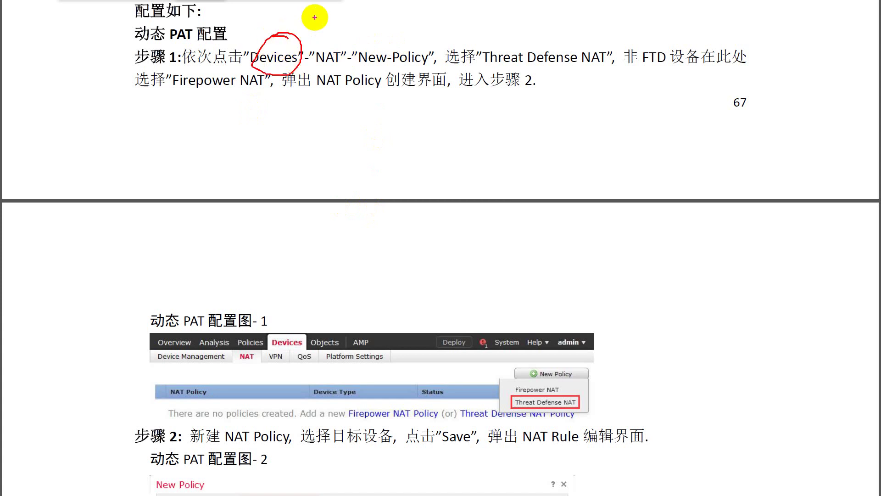
{"action": "mouse_move", "coordinate": [328, 46]}
{"action": "left_mouse_down"}
{"action": "mouse_move", "coordinate": [330, 69]}
{"action": "mouse_move", "coordinate": [323, 43]}
{"action": "left_mouse_up"}
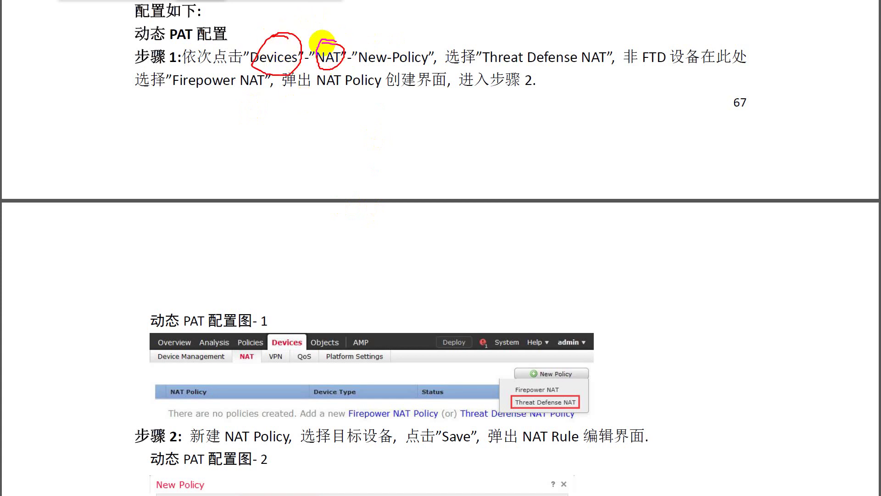
{"action": "mouse_move", "coordinate": [416, 39]}
{"action": "left_mouse_down"}
{"action": "mouse_move", "coordinate": [423, 56]}
{"action": "mouse_move", "coordinate": [390, 43]}
{"action": "mouse_move", "coordinate": [436, 39]}
{"action": "left_mouse_up"}
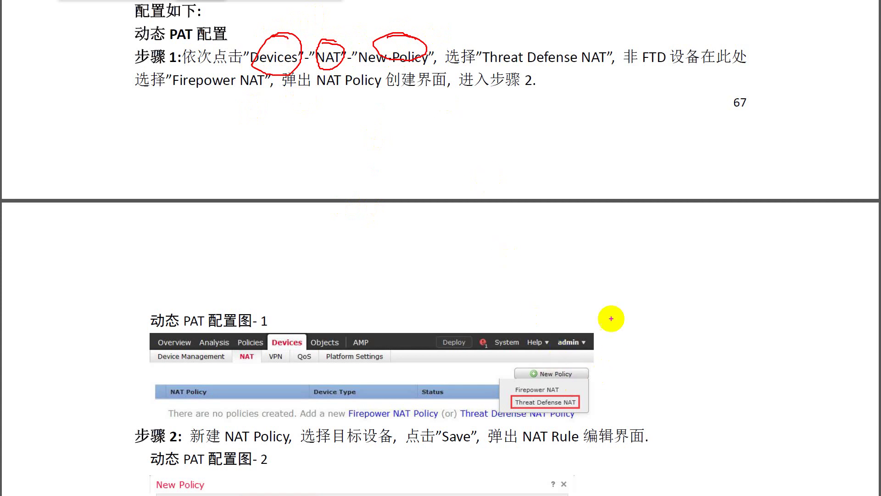
{"action": "mouse_move", "coordinate": [617, 309]}
{"action": "left_mouse_down"}
{"action": "mouse_move", "coordinate": [598, 373]}
{"action": "mouse_move", "coordinate": [611, 375]}
{"action": "left_mouse_up"}
{"action": "mouse_move", "coordinate": [663, 329]}
{"action": "left_mouse_down"}
{"action": "mouse_move", "coordinate": [602, 403]}
{"action": "mouse_move", "coordinate": [611, 390]}
{"action": "mouse_move", "coordinate": [618, 405]}
{"action": "left_mouse_up"}
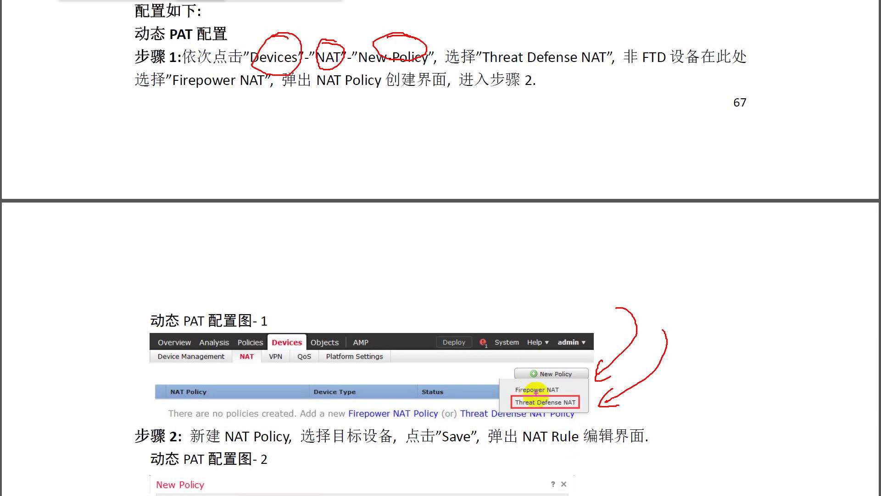
Draw an arrow to Firepower NAT in figure 1 and circle it, draw a long arrow towards Threat Defense NAT, and clear the annotations
{"action": "mouse_move", "coordinate": [513, 309]}
{"action": "left_mouse_down"}
{"action": "mouse_move", "coordinate": [519, 377]}
{"action": "mouse_move", "coordinate": [532, 372]}
{"action": "mouse_move", "coordinate": [560, 390]}
{"action": "mouse_move", "coordinate": [506, 386]}
{"action": "left_mouse_up"}
{"action": "left_click_drag", "start_coordinate": [317, 56], "coordinate": [315, 64]}
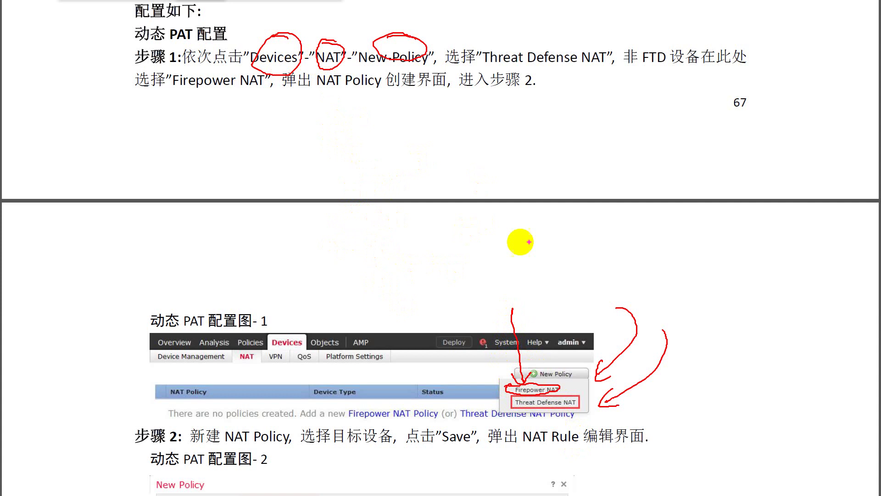
{"action": "mouse_move", "coordinate": [729, 216]}
{"action": "left_mouse_down"}
{"action": "mouse_move", "coordinate": [633, 390]}
{"action": "mouse_move", "coordinate": [658, 398]}
{"action": "left_mouse_up"}
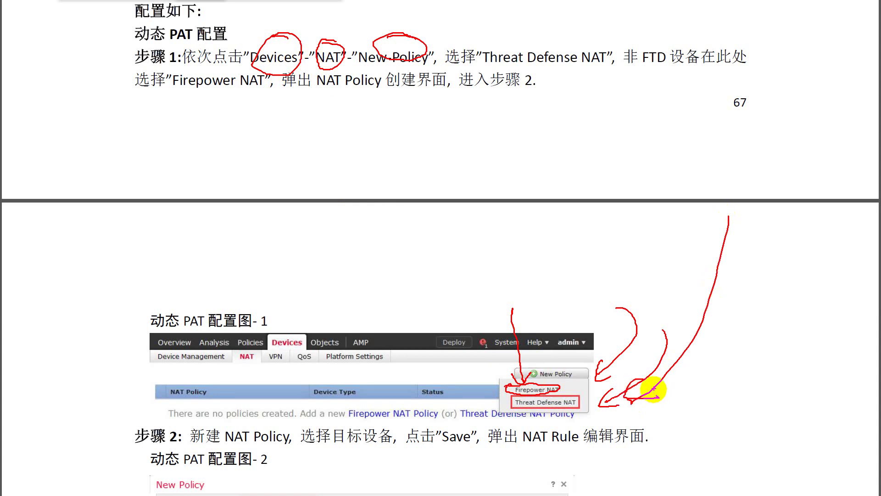
{"action": "key", "text": "Escape"}
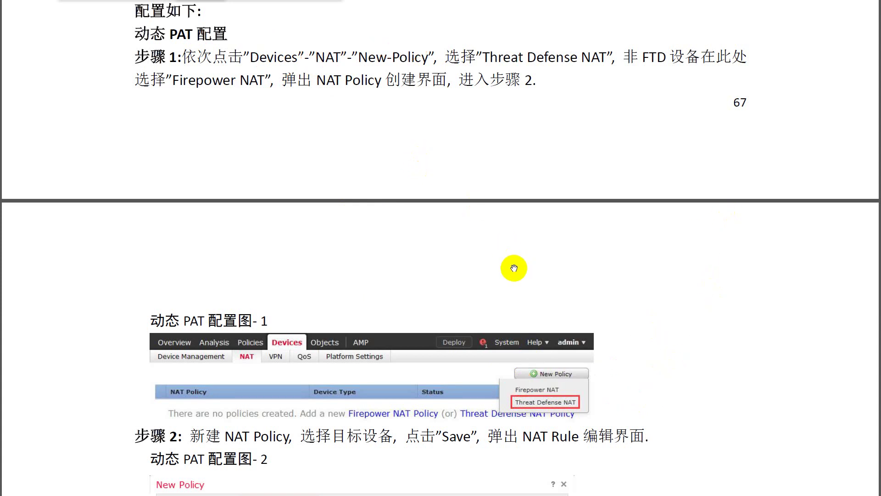
Handwrite "FTD" above figure 1, circle it, link it with an arrow to Threat Defense NAT, and clear the annotations
{"action": "left_click_drag", "start_coordinate": [465, 188], "coordinate": [498, 187]}
{"action": "left_click_drag", "start_coordinate": [486, 193], "coordinate": [480, 241]}
{"action": "left_click_drag", "start_coordinate": [481, 224], "coordinate": [522, 202]}
{"action": "mouse_move", "coordinate": [517, 203]}
{"action": "left_mouse_down"}
{"action": "mouse_move", "coordinate": [521, 246]}
{"action": "mouse_move", "coordinate": [535, 233]}
{"action": "left_mouse_up"}
{"action": "left_click_drag", "start_coordinate": [530, 186], "coordinate": [541, 227]}
{"action": "mouse_move", "coordinate": [482, 254]}
{"action": "left_mouse_down"}
{"action": "mouse_move", "coordinate": [570, 177]}
{"action": "mouse_move", "coordinate": [532, 262]}
{"action": "mouse_move", "coordinate": [601, 402]}
{"action": "left_mouse_up"}
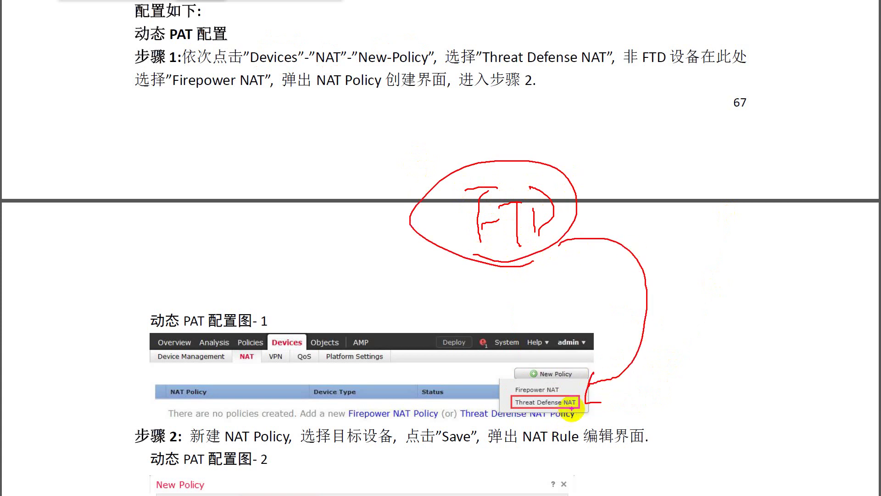
{"action": "key", "text": "Escape"}
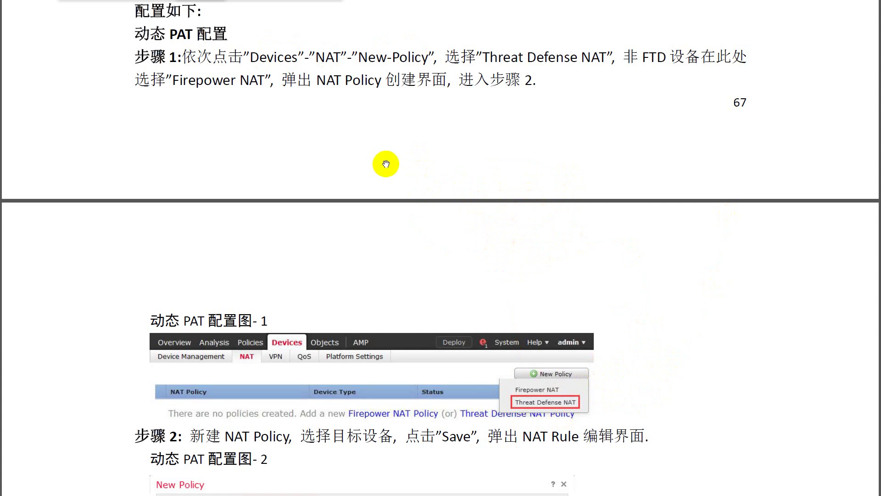
Go through step 2 of the dynamic PAT section and circle FTD1 under Selected Devices in figure 2's New Policy dialog
{"action": "scroll", "coordinate": [386, 164], "scroll_direction": "down", "scroll_amount": 5}
{"action": "scroll", "coordinate": [440, 356], "scroll_direction": "down", "scroll_amount": 4}
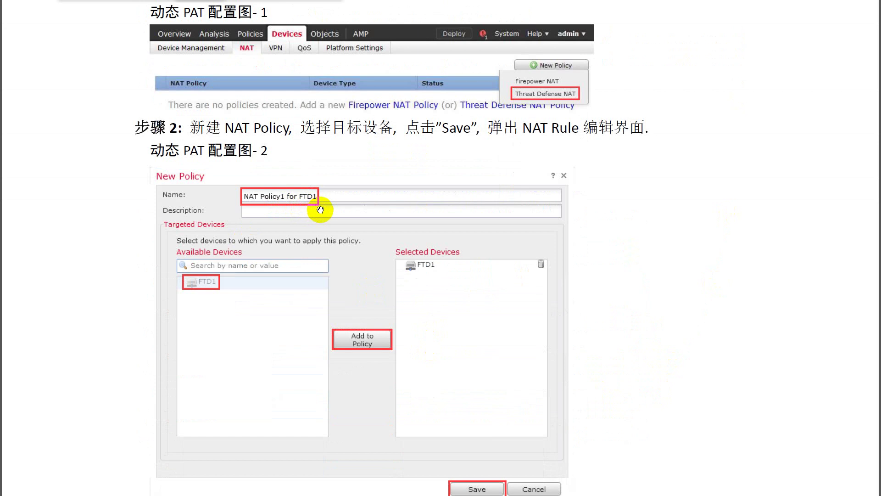
{"action": "scroll", "coordinate": [321, 209], "scroll_direction": "down", "scroll_amount": 1}
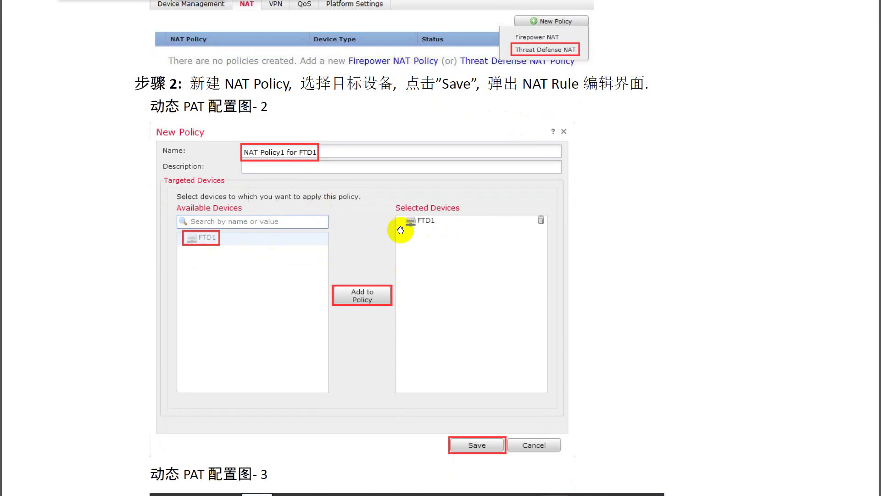
{"action": "scroll", "coordinate": [436, 262], "scroll_direction": "down", "scroll_amount": 8}
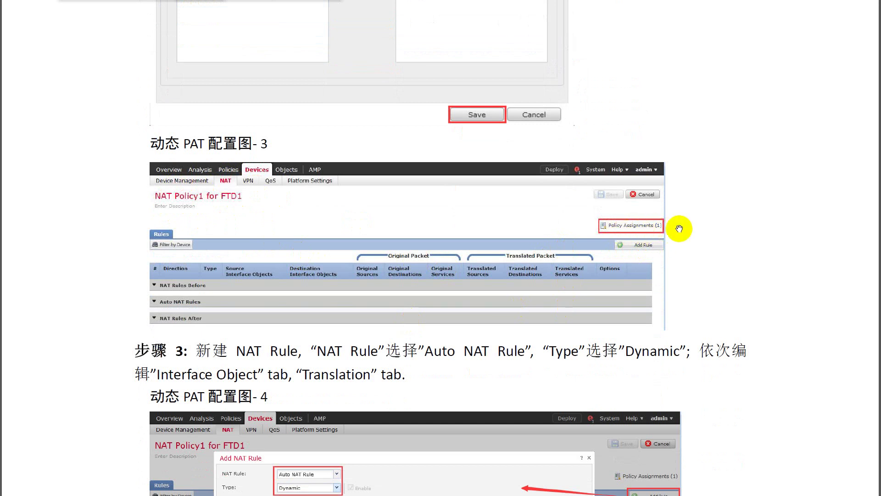
{"action": "scroll", "coordinate": [426, 161], "scroll_direction": "up", "scroll_amount": 5}
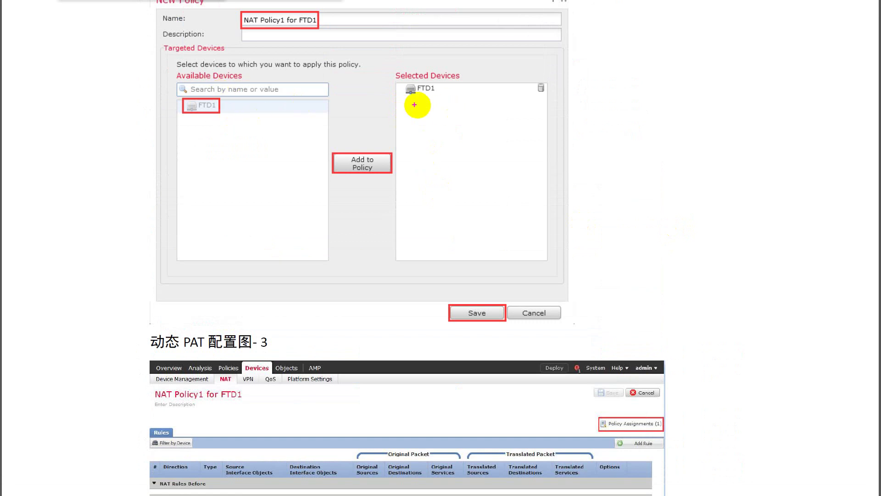
{"action": "mouse_move", "coordinate": [415, 105]}
{"action": "left_mouse_down"}
{"action": "mouse_move", "coordinate": [443, 69]}
{"action": "mouse_move", "coordinate": [415, 111]}
{"action": "left_mouse_up"}
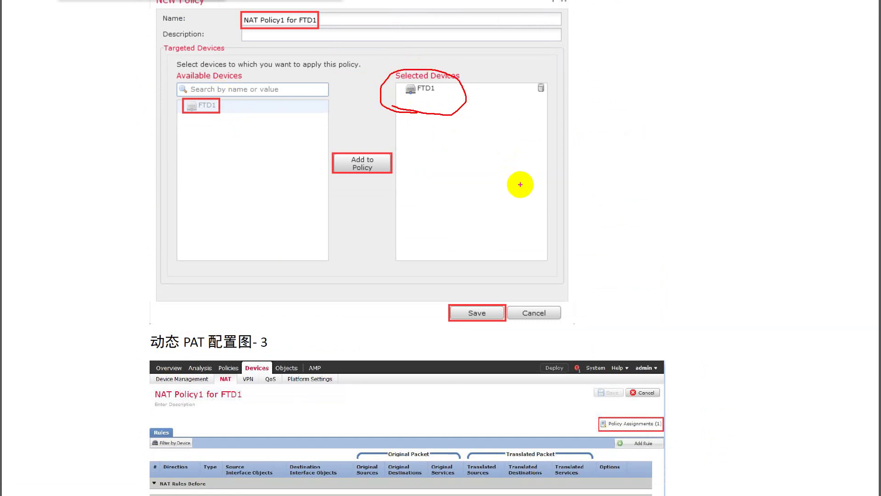
In step 3, circle Auto with an arrow to Dynamic, circle Interface Object and Translation, and clear the annotations
{"action": "scroll", "coordinate": [523, 191], "scroll_direction": "down", "scroll_amount": 3}
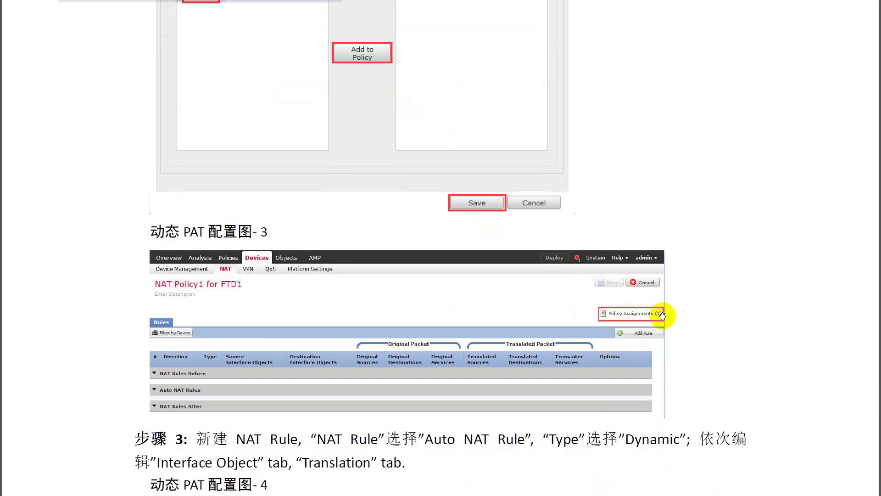
{"action": "scroll", "coordinate": [661, 315], "scroll_direction": "down", "scroll_amount": 2}
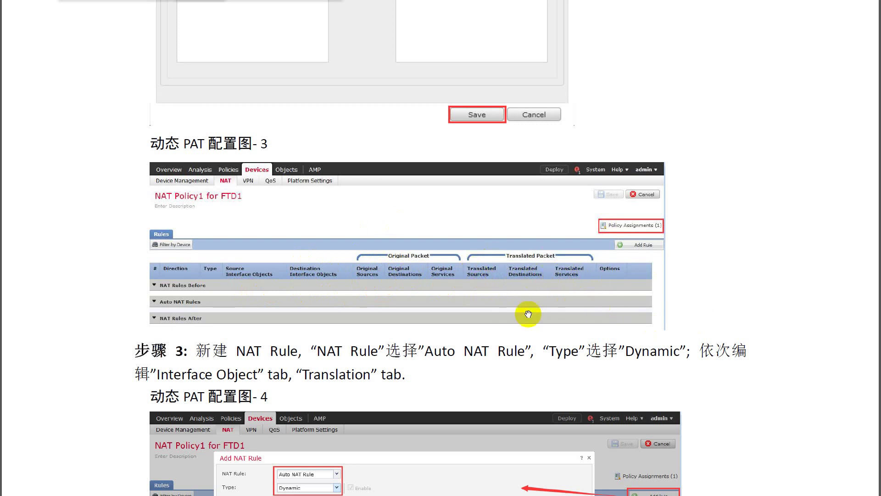
{"action": "scroll", "coordinate": [527, 315], "scroll_direction": "down", "scroll_amount": 3}
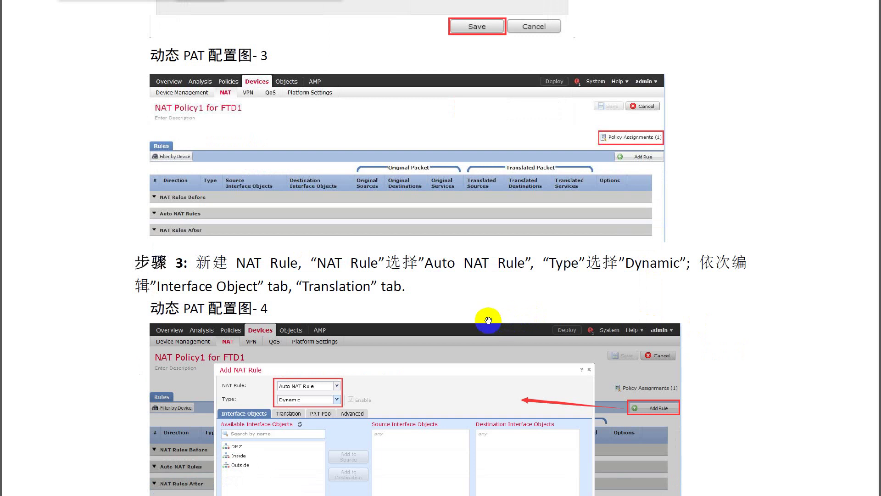
{"action": "scroll", "coordinate": [507, 327], "scroll_direction": "down", "scroll_amount": 3}
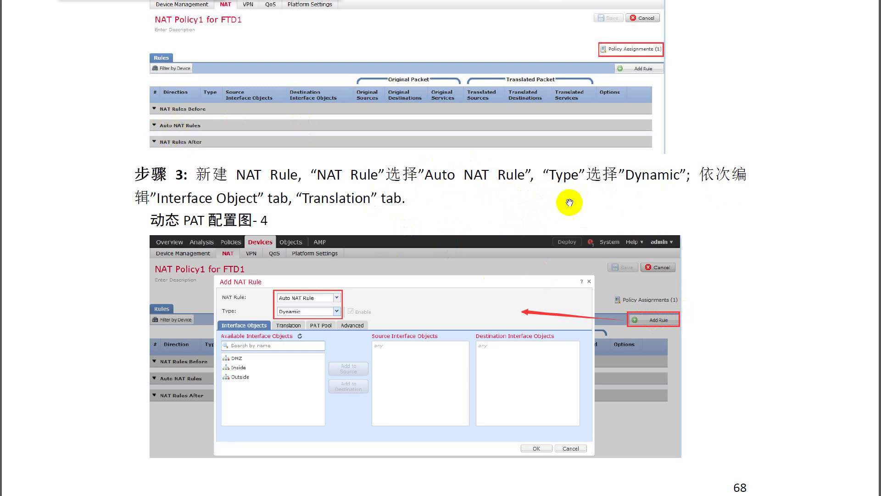
{"action": "mouse_move", "coordinate": [457, 158]}
{"action": "left_mouse_down"}
{"action": "mouse_move", "coordinate": [427, 186]}
{"action": "mouse_move", "coordinate": [443, 155]}
{"action": "mouse_move", "coordinate": [682, 155]}
{"action": "left_mouse_up"}
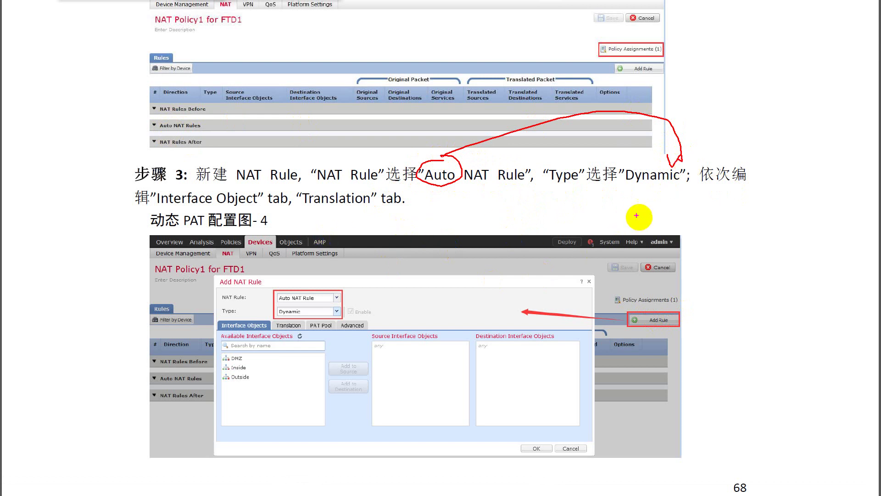
{"action": "mouse_move", "coordinate": [168, 214]}
{"action": "left_mouse_down"}
{"action": "mouse_move", "coordinate": [275, 210]}
{"action": "mouse_move", "coordinate": [159, 191]}
{"action": "mouse_move", "coordinate": [177, 214]}
{"action": "left_mouse_up"}
{"action": "mouse_move", "coordinate": [324, 211]}
{"action": "left_mouse_down"}
{"action": "mouse_move", "coordinate": [330, 186]}
{"action": "mouse_move", "coordinate": [322, 213]}
{"action": "left_mouse_up"}
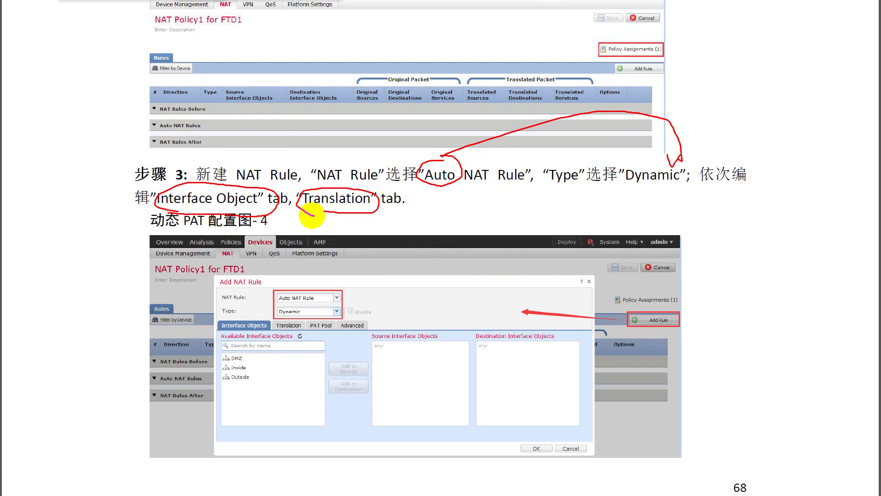
{"action": "key", "text": "e"}
Draw arrows to the NAT Rule and Type settings in figure 4's Add NAT Rule dialog, mark the two fields, and clear the annotations
{"action": "scroll", "coordinate": [608, 257], "scroll_direction": "down", "scroll_amount": 3}
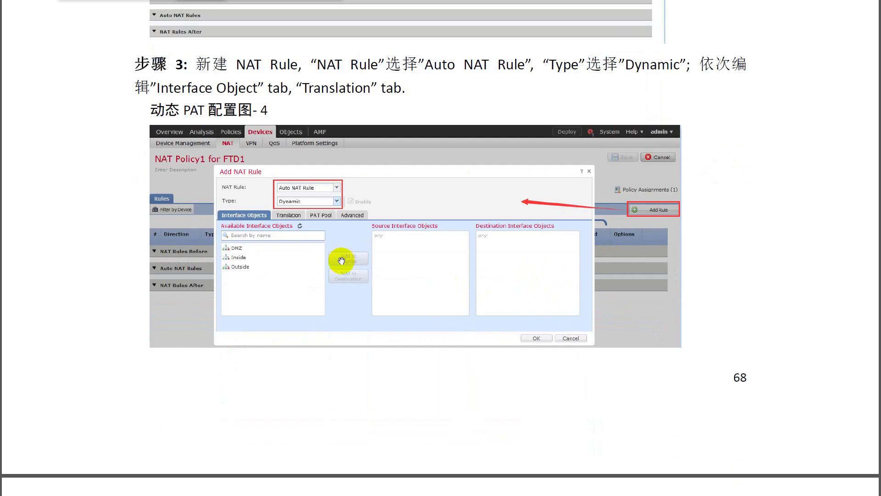
{"action": "mouse_move", "coordinate": [380, 144]}
{"action": "left_mouse_down"}
{"action": "mouse_move", "coordinate": [328, 174]}
{"action": "mouse_move", "coordinate": [341, 173]}
{"action": "left_mouse_up"}
{"action": "mouse_move", "coordinate": [428, 178]}
{"action": "left_mouse_down"}
{"action": "mouse_move", "coordinate": [368, 204]}
{"action": "mouse_move", "coordinate": [381, 198]}
{"action": "left_mouse_up"}
{"action": "left_click_drag", "start_coordinate": [367, 205], "coordinate": [374, 210]}
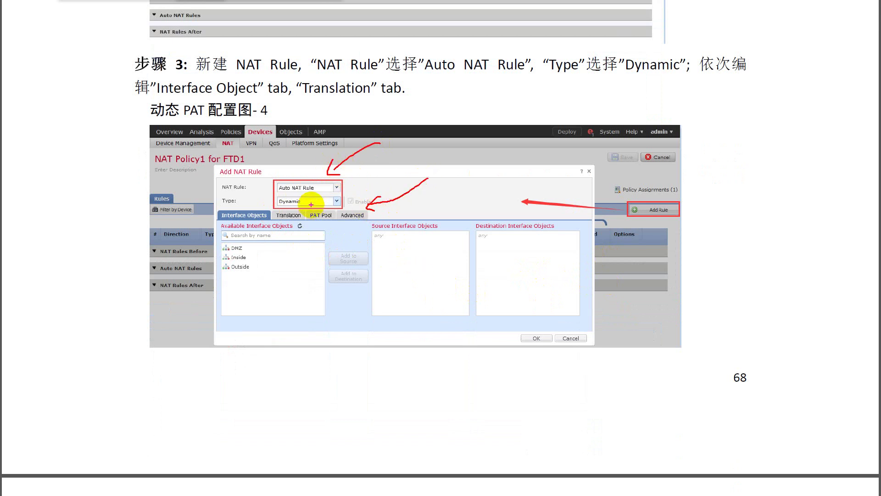
{"action": "mouse_move", "coordinate": [272, 182]}
{"action": "left_mouse_down"}
{"action": "mouse_move", "coordinate": [290, 195]}
{"action": "mouse_move", "coordinate": [322, 186]}
{"action": "mouse_move", "coordinate": [271, 186]}
{"action": "mouse_move", "coordinate": [270, 195]}
{"action": "mouse_move", "coordinate": [340, 221]}
{"action": "left_mouse_up"}
{"action": "key", "text": "Escape"}
Review figures 5 to 8 of the dynamic PAT section, covering interface objects, the inside subnet object, the translated source and the saved rule
{"action": "scroll", "coordinate": [342, 263], "scroll_direction": "down", "scroll_amount": 10}
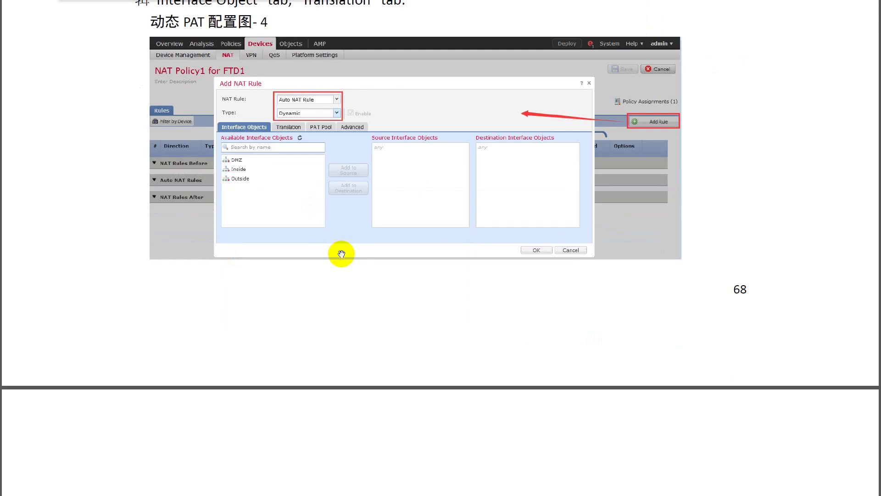
{"action": "scroll", "coordinate": [343, 260], "scroll_direction": "down", "scroll_amount": 8}
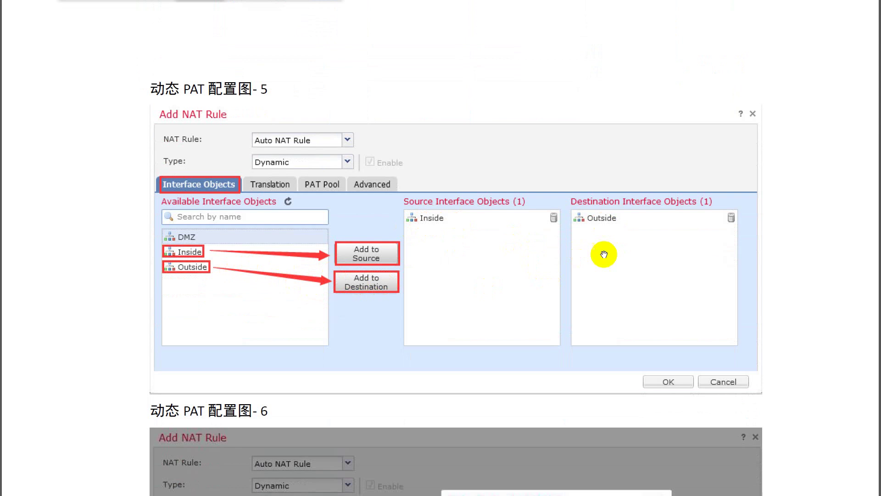
{"action": "scroll", "coordinate": [625, 252], "scroll_direction": "down", "scroll_amount": 3}
{"action": "scroll", "coordinate": [625, 252], "scroll_direction": "down", "scroll_amount": 8}
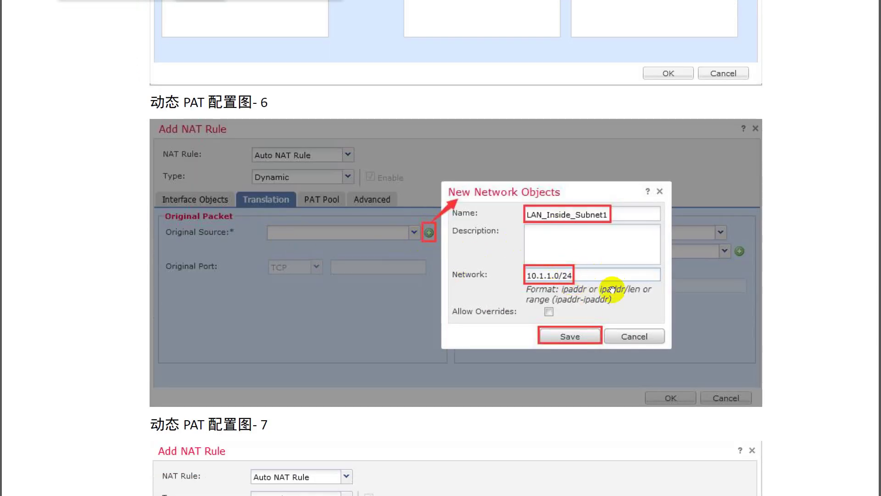
{"action": "scroll", "coordinate": [626, 291], "scroll_direction": "down", "scroll_amount": 9}
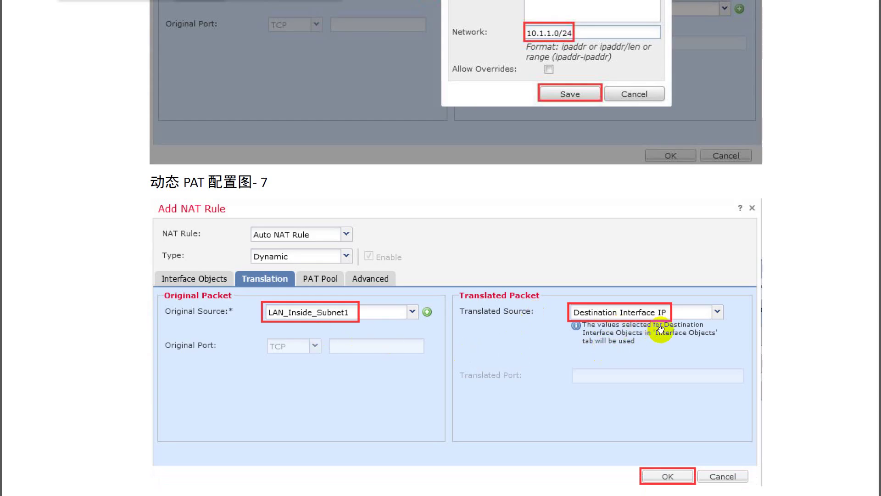
{"action": "scroll", "coordinate": [589, 342], "scroll_direction": "down", "scroll_amount": 14}
{"action": "scroll", "coordinate": [586, 347], "scroll_direction": "down", "scroll_amount": 9}
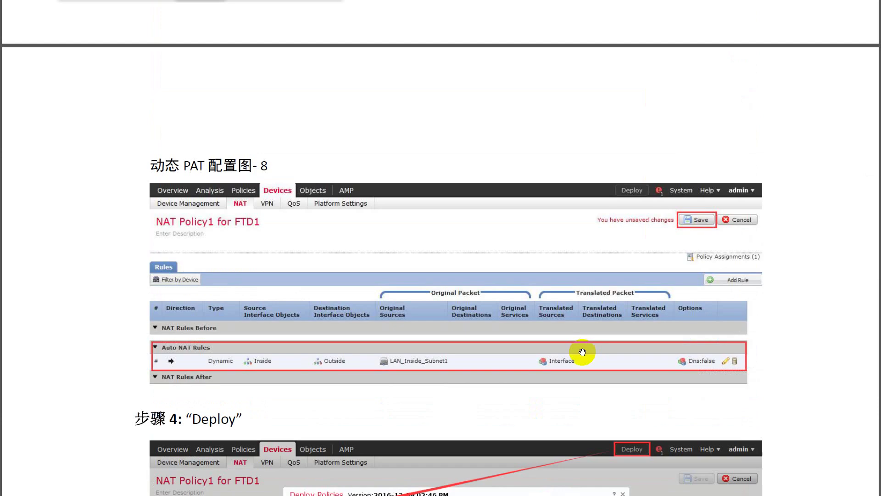
{"action": "scroll", "coordinate": [569, 381], "scroll_direction": "up", "scroll_amount": 18}
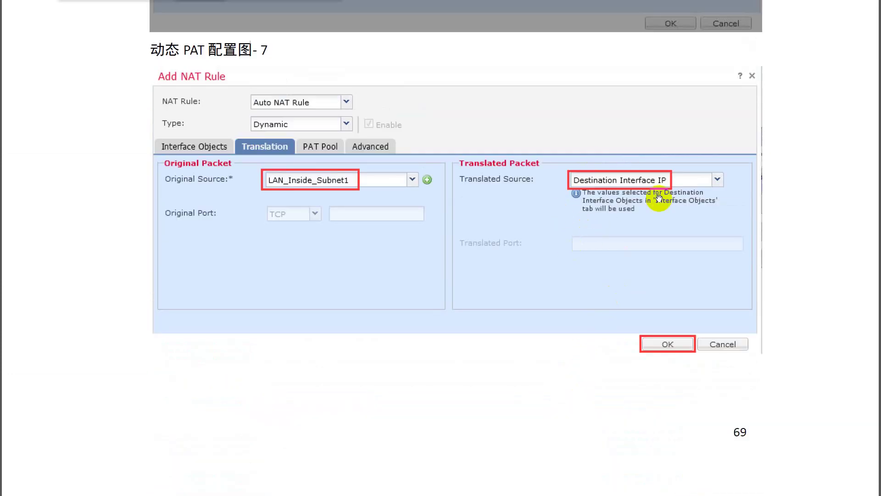
{"action": "scroll", "coordinate": [578, 336], "scroll_direction": "down", "scroll_amount": 9}
{"action": "scroll", "coordinate": [578, 338], "scroll_direction": "down", "scroll_amount": 11}
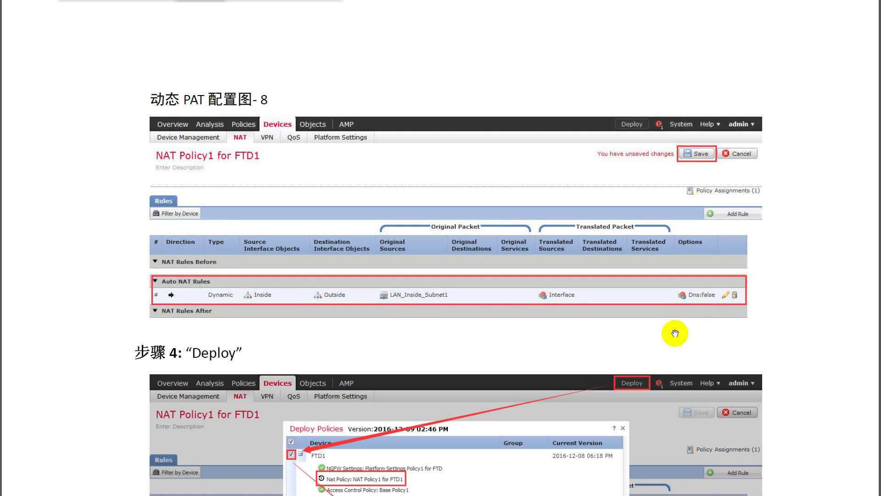
Go through the Deploy step to step 5 and mark the location address 202.100.1.10 in R1's telnet output
{"action": "scroll", "coordinate": [684, 333], "scroll_direction": "down", "scroll_amount": 4}
{"action": "scroll", "coordinate": [565, 299], "scroll_direction": "down", "scroll_amount": 5}
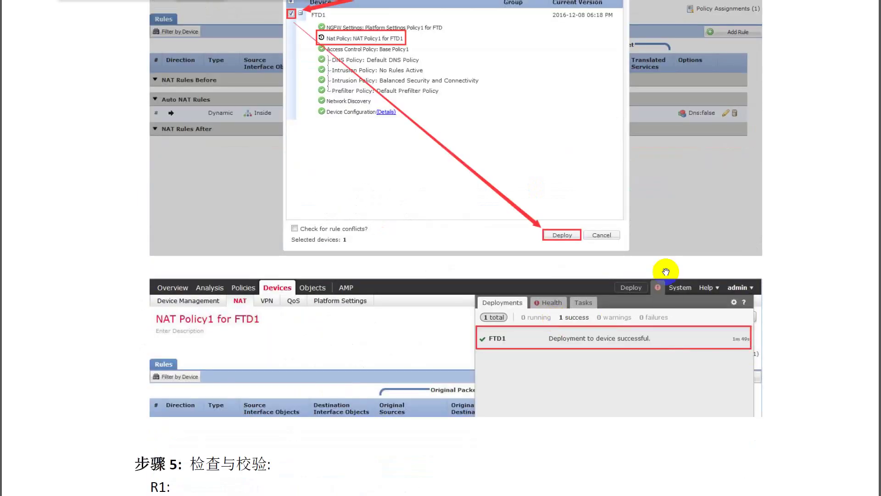
{"action": "scroll", "coordinate": [674, 351], "scroll_direction": "down", "scroll_amount": 3}
{"action": "scroll", "coordinate": [681, 347], "scroll_direction": "down", "scroll_amount": 3}
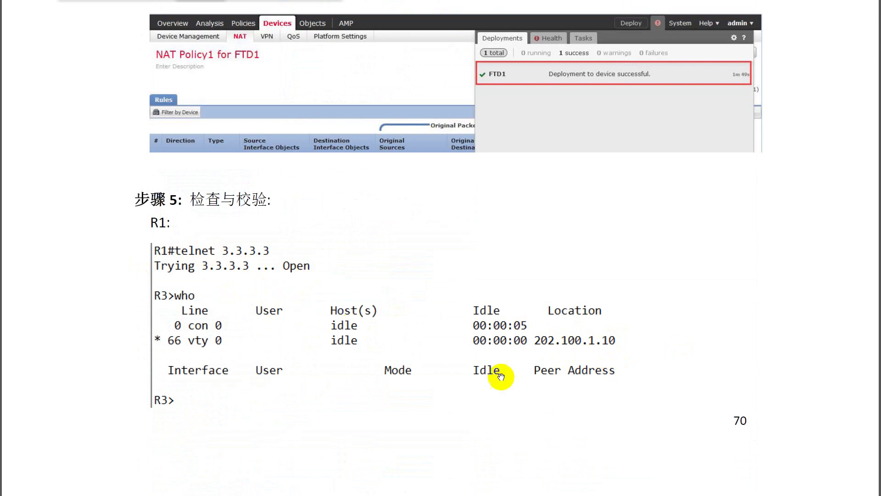
{"action": "mouse_move", "coordinate": [574, 323]}
{"action": "left_mouse_down"}
{"action": "mouse_move", "coordinate": [517, 346]}
{"action": "mouse_move", "coordinate": [574, 326]}
{"action": "left_mouse_up"}
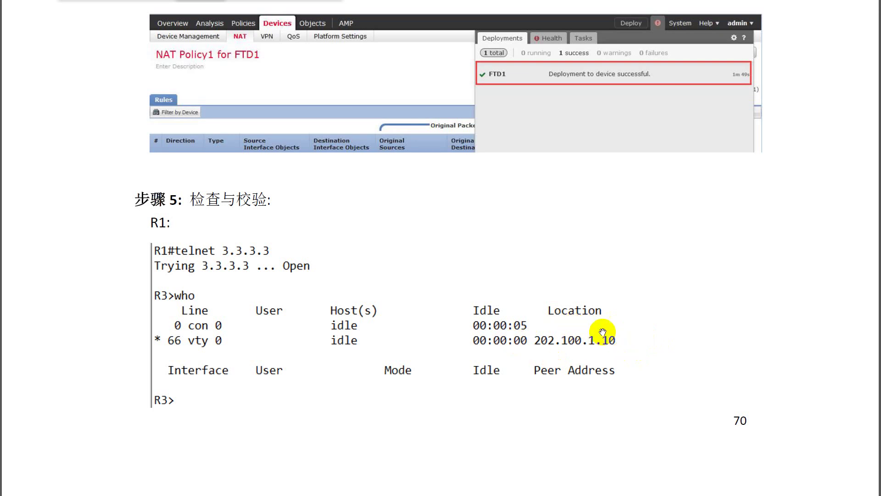
Examine FTD1's object, NAT, xlate and conn outputs and the FMC connection events, up to the start of the static NAT section
{"action": "scroll", "coordinate": [512, 319], "scroll_direction": "down", "scroll_amount": 3}
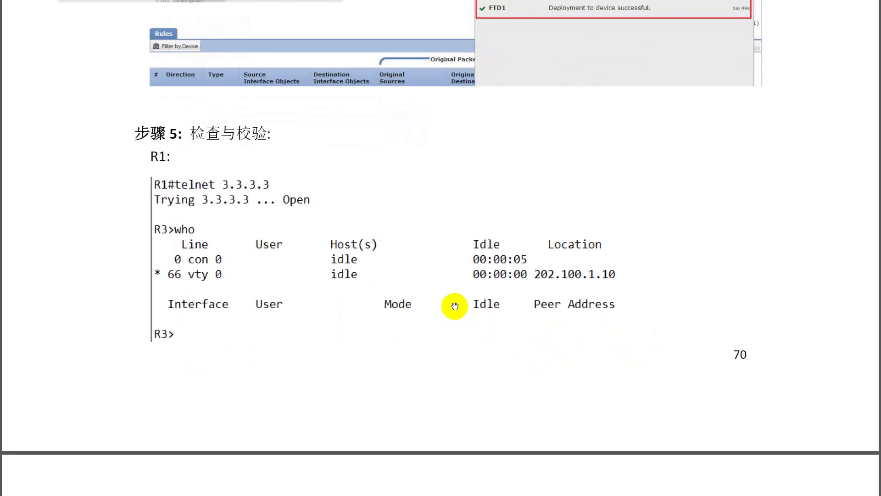
{"action": "scroll", "coordinate": [455, 307], "scroll_direction": "down", "scroll_amount": 10}
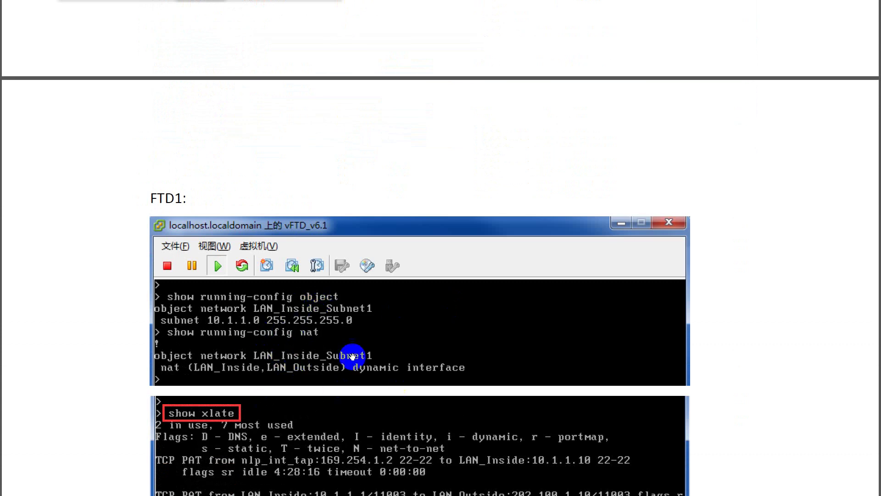
{"action": "scroll", "coordinate": [441, 388], "scroll_direction": "down", "scroll_amount": 4}
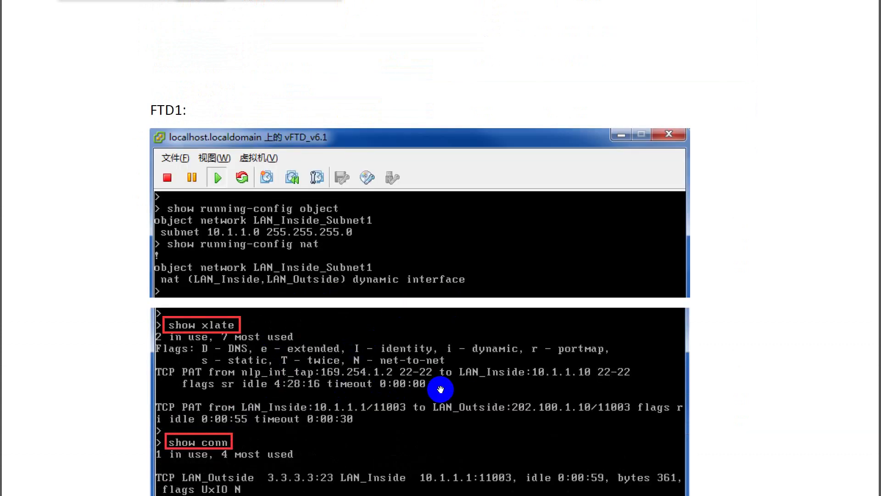
{"action": "scroll", "coordinate": [439, 390], "scroll_direction": "down", "scroll_amount": 3}
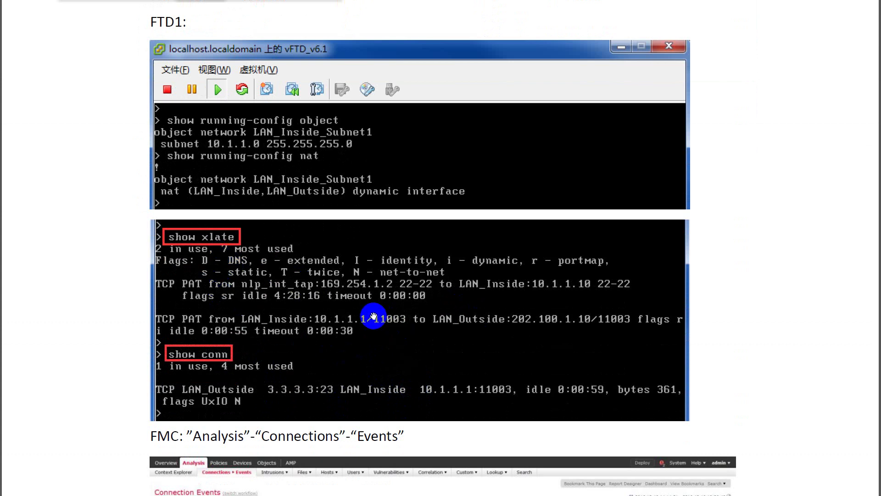
{"action": "scroll", "coordinate": [373, 315], "scroll_direction": "down", "scroll_amount": 6}
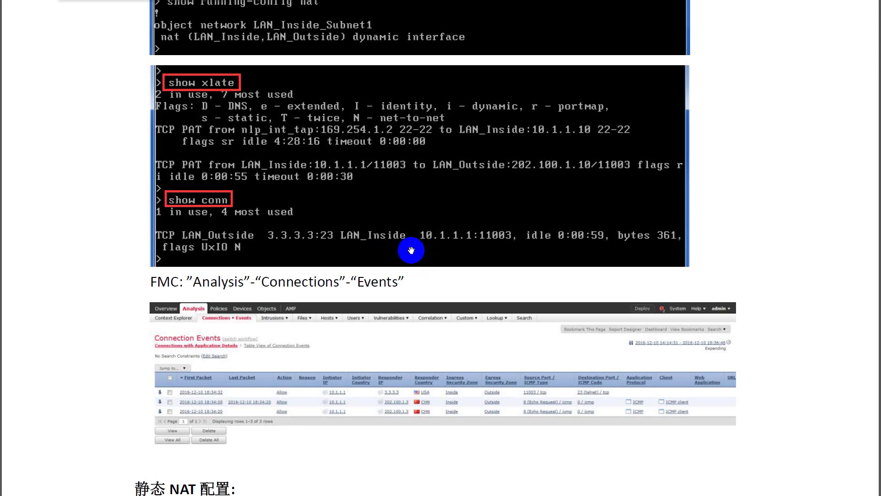
{"action": "scroll", "coordinate": [411, 250], "scroll_direction": "down", "scroll_amount": 4}
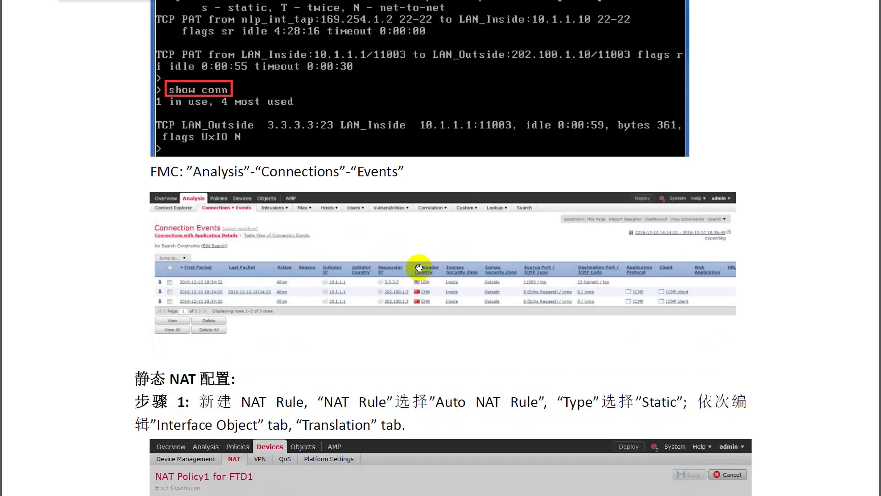
{"action": "scroll", "coordinate": [450, 326], "scroll_direction": "down", "scroll_amount": 2}
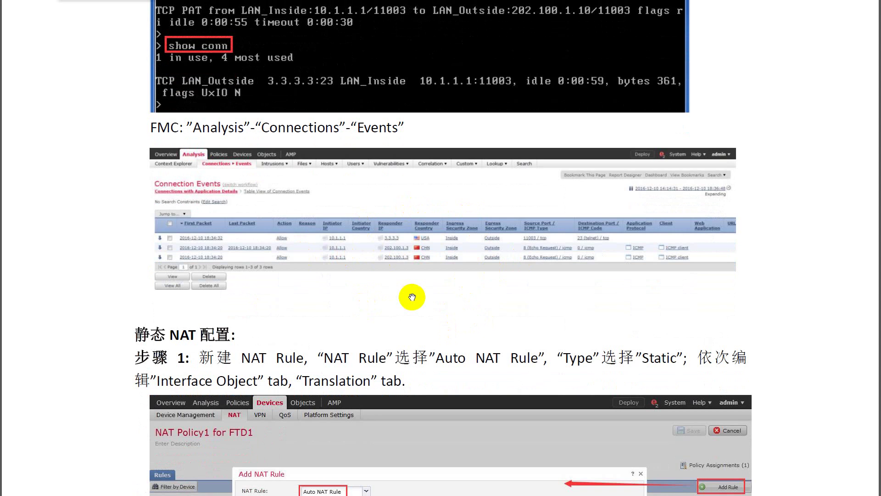
Go back to the guide's dynamic PAT deployment step and switch to the TEST-PC virtual machine in VMware Workstation
{"action": "scroll", "coordinate": [412, 297], "scroll_direction": "up", "scroll_amount": 20}
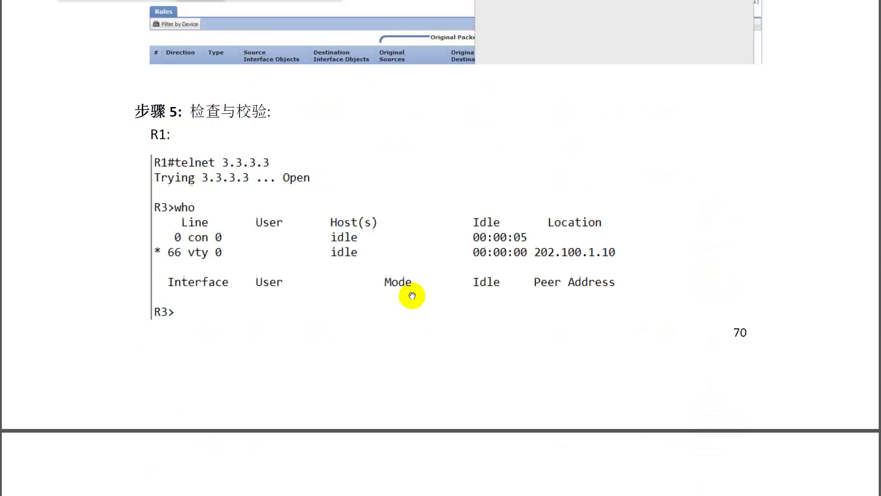
{"action": "scroll", "coordinate": [412, 295], "scroll_direction": "up", "scroll_amount": 15}
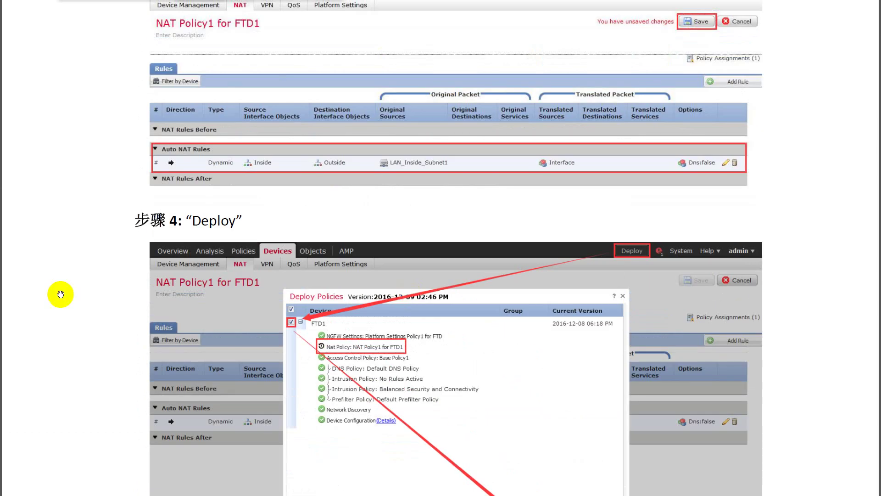
{"action": "key", "text": "alt+Tab"}
{"action": "key", "text": "alt+Tab"}
{"action": "key", "text": "Tab"}
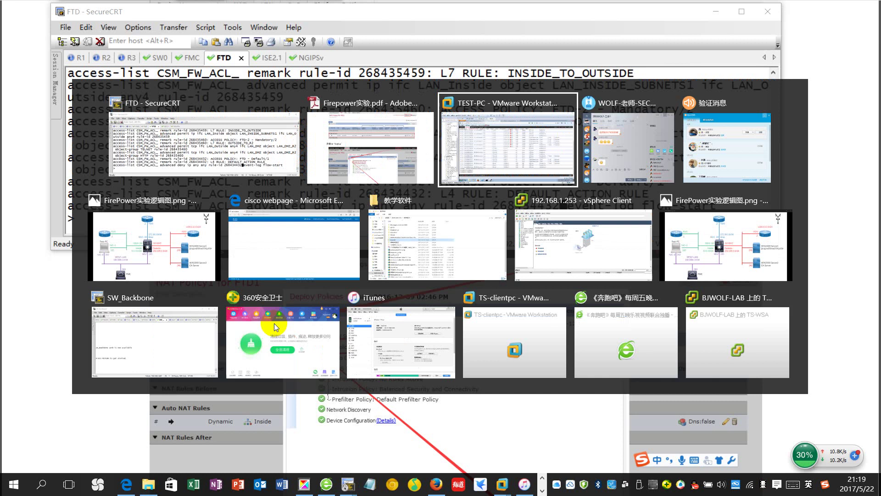
{"action": "key", "text": "alt+Tab"}
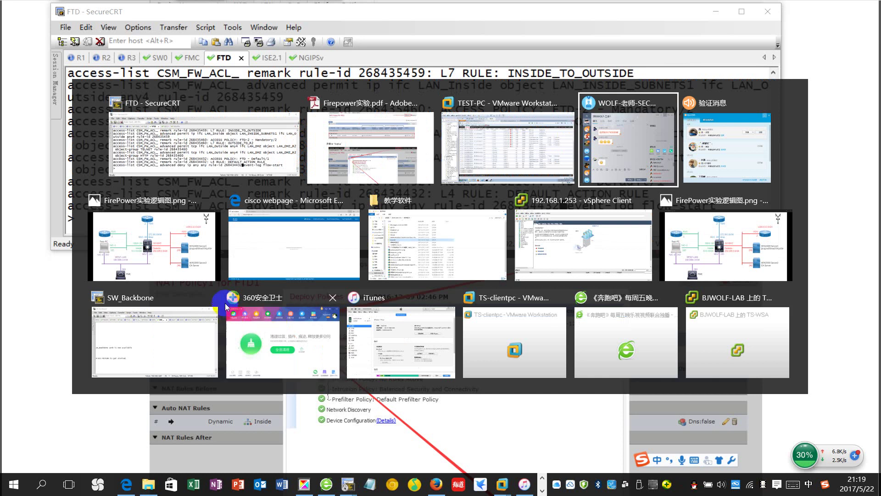
{"action": "left_click", "coordinate": [391, 155]}
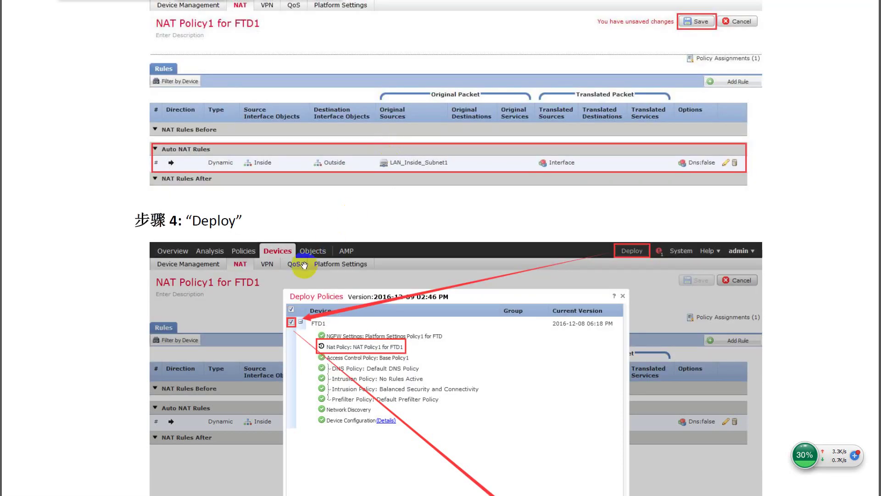
{"action": "key", "text": "alt+Tab"}
{"action": "key", "text": "Tab"}
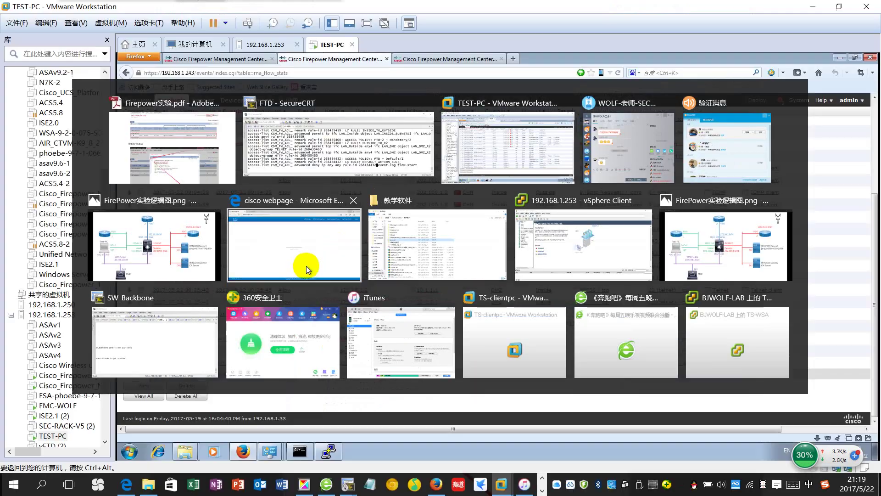
{"action": "scroll", "coordinate": [324, 202], "scroll_direction": "up", "scroll_amount": 5}
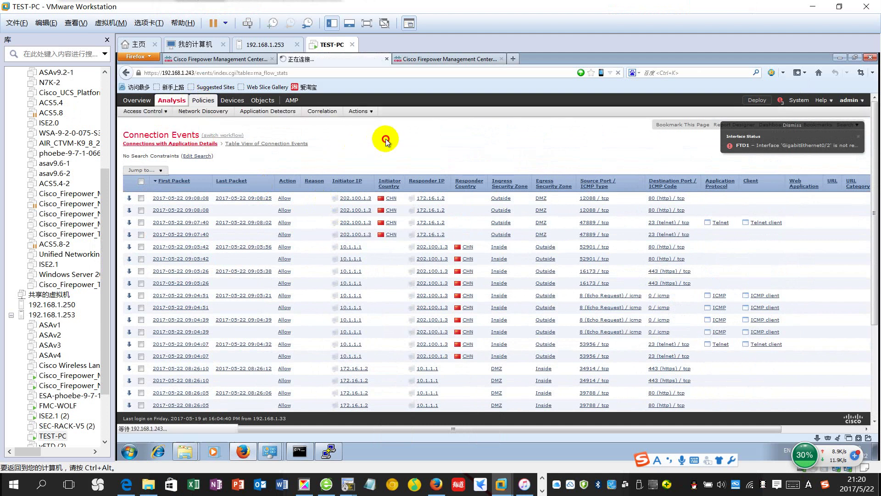
Open the NAT policy list for the managed devices in Firepower Management Center
{"action": "left_click", "coordinate": [208, 106]}
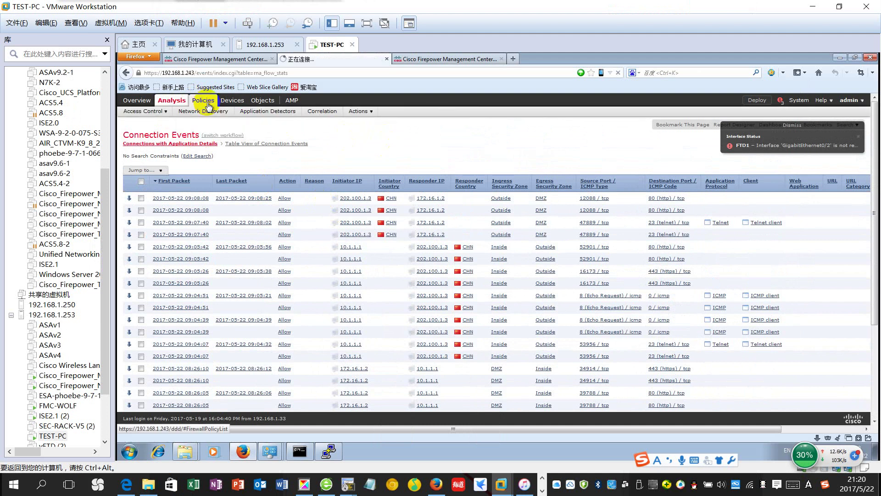
{"action": "mouse_move", "coordinate": [176, 106]}
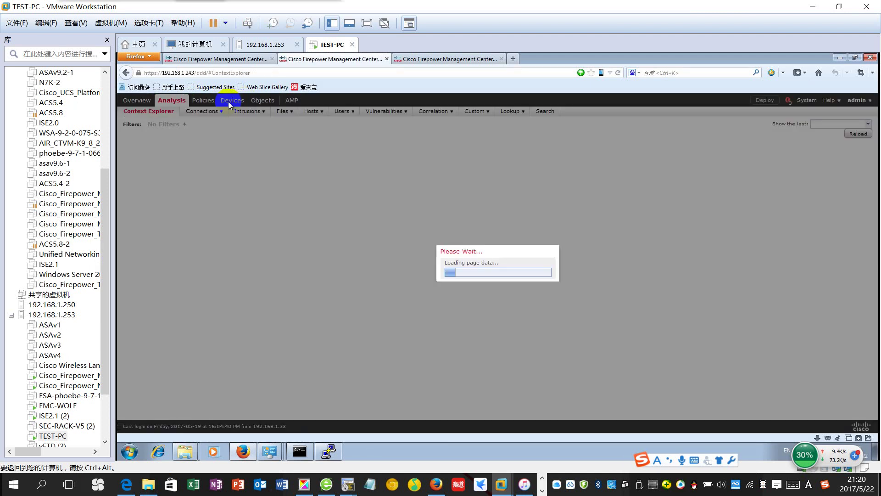
{"action": "left_click", "coordinate": [229, 102]}
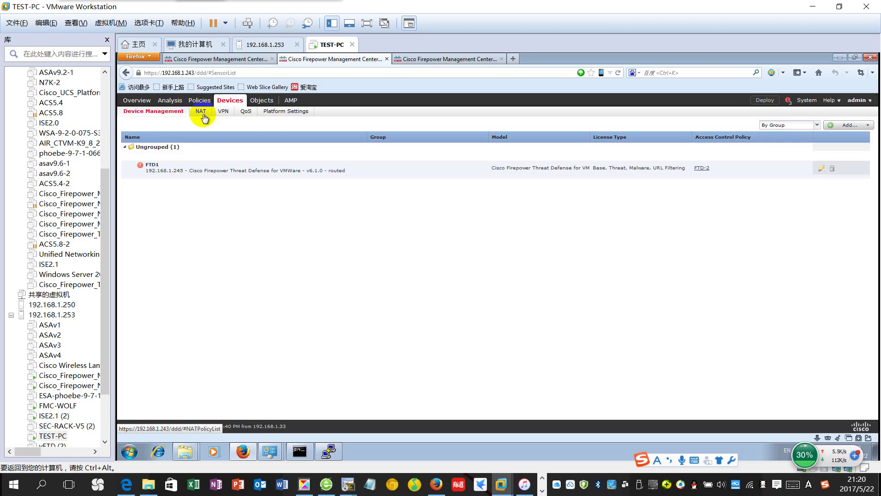
{"action": "left_click", "coordinate": [200, 114]}
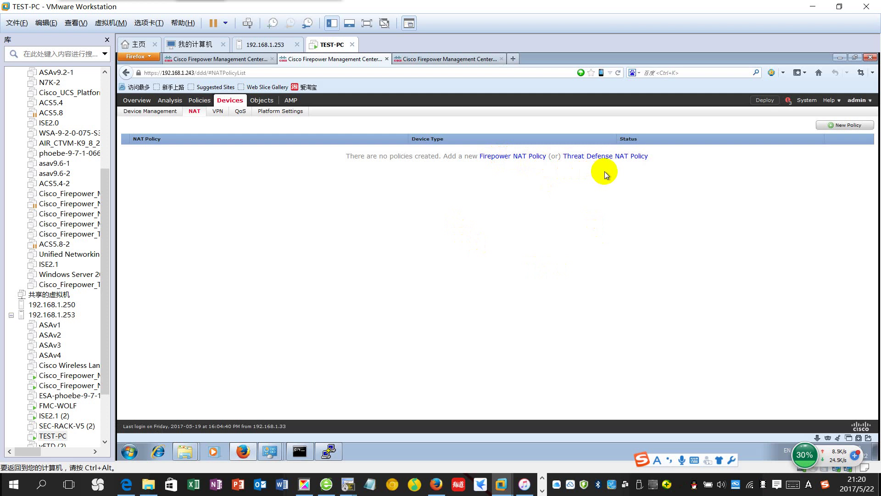
Start a new Threat Defense NAT policy and name it "NAT POLICY"
{"action": "left_click", "coordinate": [839, 133]}
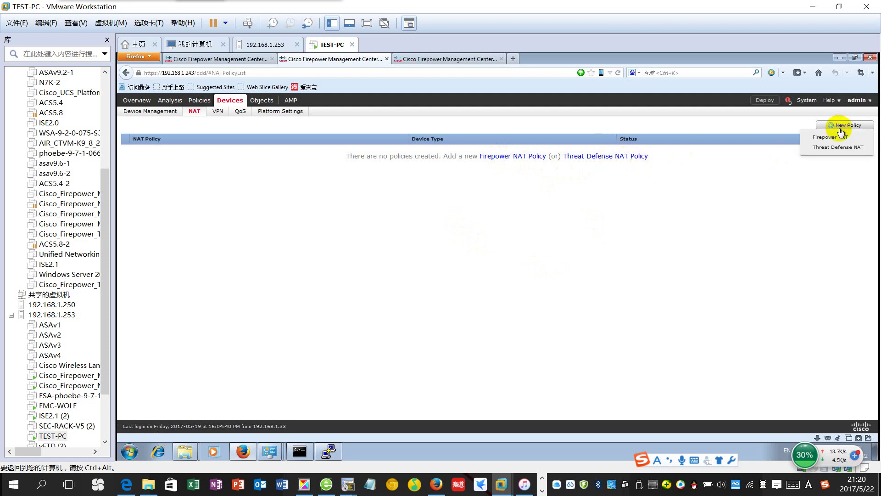
{"action": "left_click", "coordinate": [826, 147]}
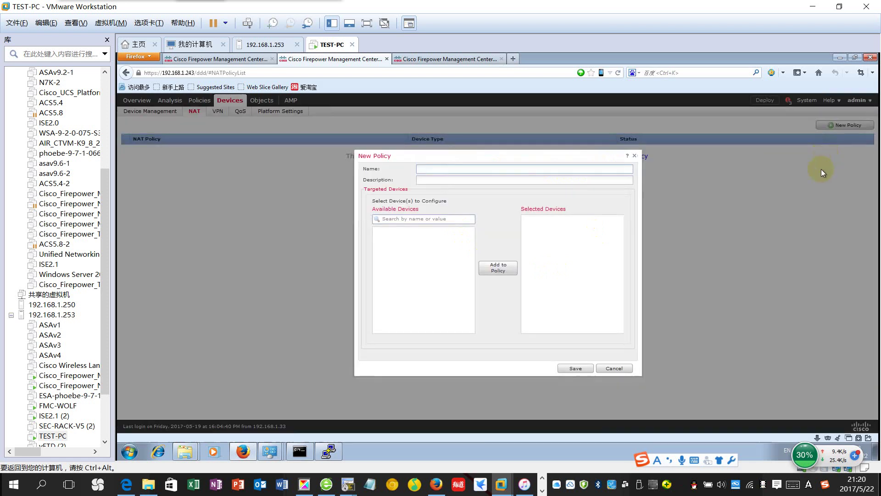
{"action": "key", "text": "shift"}
{"action": "left_click", "coordinate": [512, 170]}
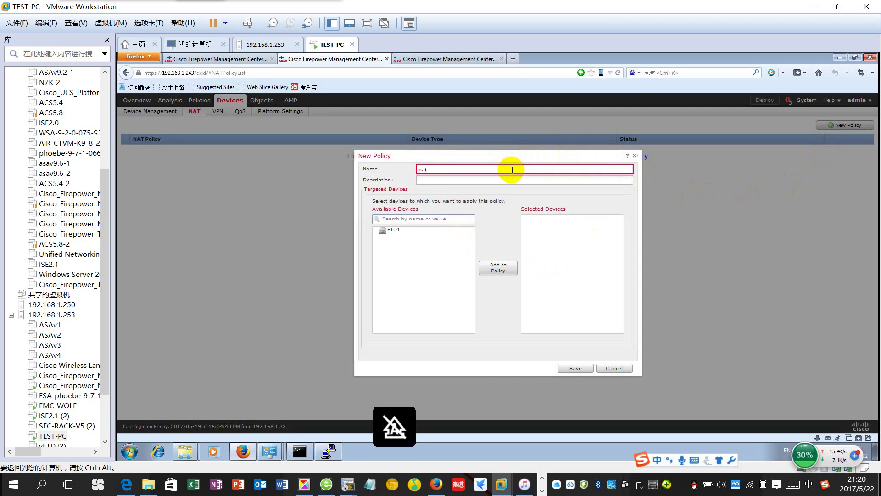
{"action": "type", "text": "nat"}
{"action": "key", "text": "BackSpace"}
{"action": "key", "text": "BackSpace"}
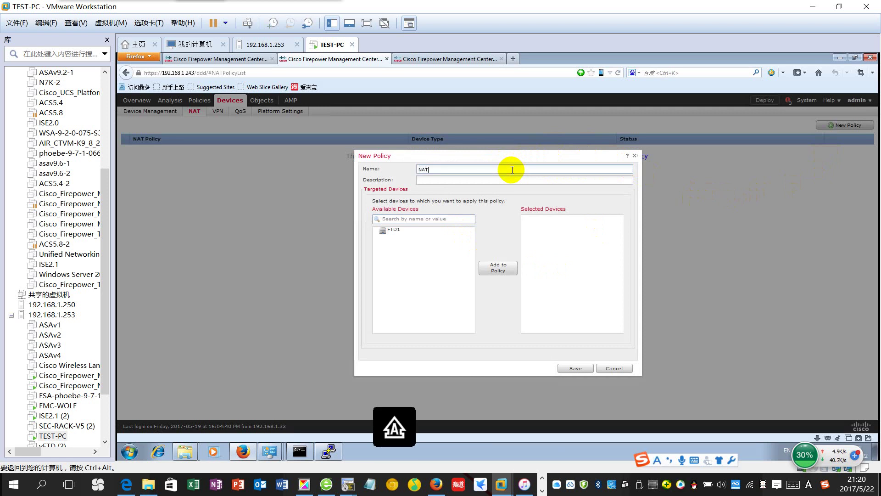
{"action": "type", "text": "AT POLICY"}
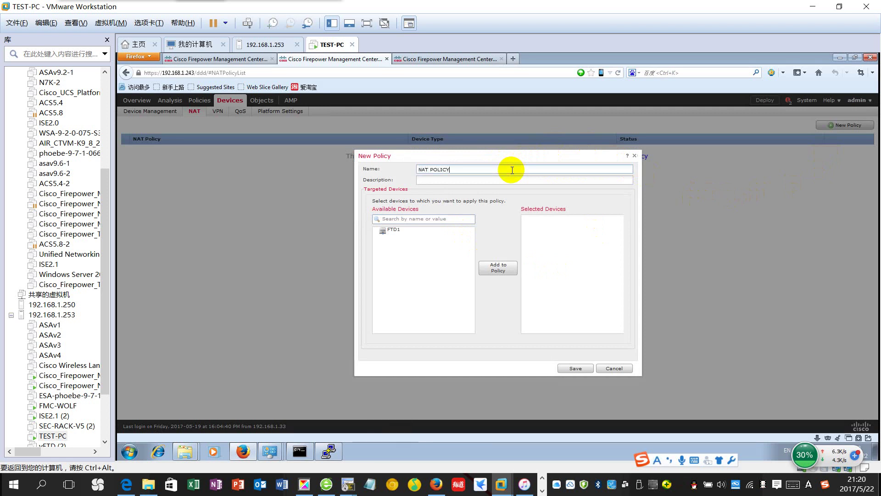
Assign device FTD1 to the new NAT policy and save the policy
{"action": "left_click", "coordinate": [390, 230]}
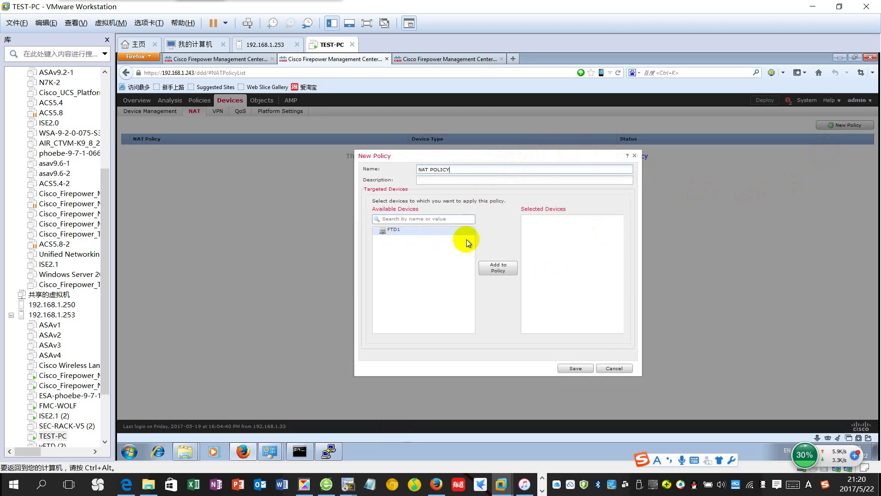
{"action": "left_click", "coordinate": [498, 267]}
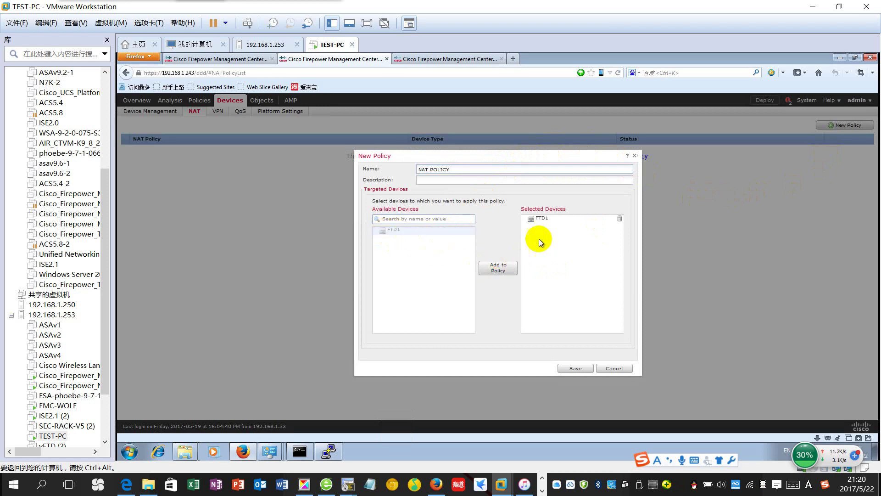
{"action": "left_click", "coordinate": [572, 368]}
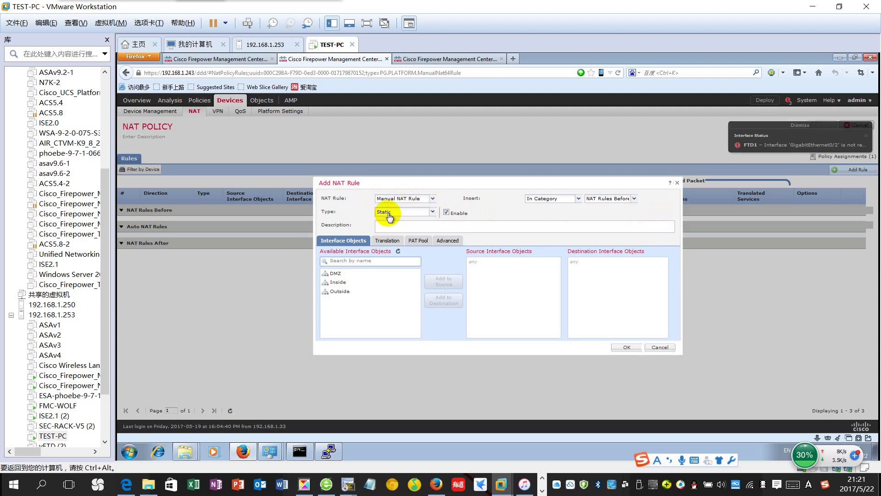
Set the new NAT rule to Auto NAT Rule with the type Dynamic
{"action": "left_click", "coordinate": [433, 199]}
{"action": "left_click", "coordinate": [419, 213]}
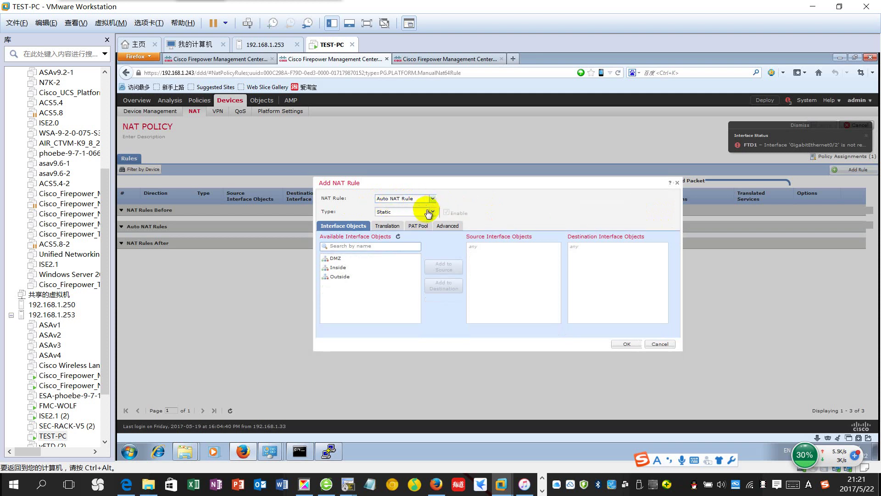
{"action": "left_click", "coordinate": [432, 213]}
{"action": "left_click", "coordinate": [419, 231]}
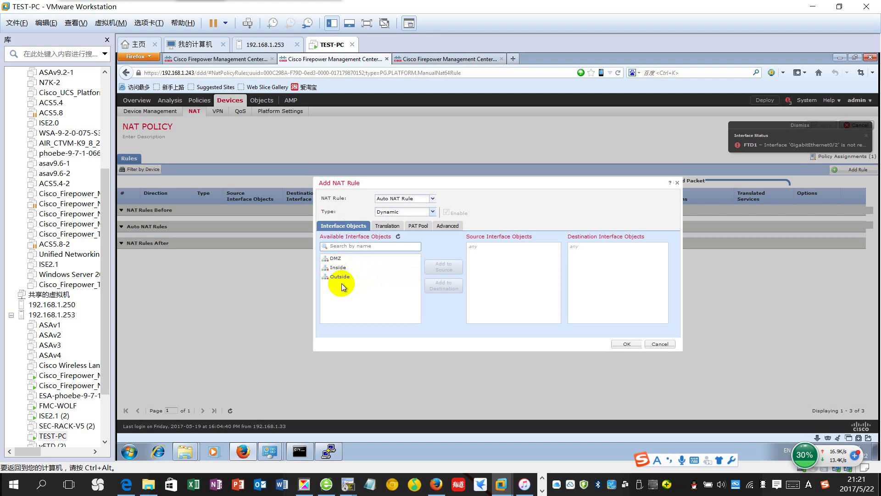
Add Inside as the rule's source interface object and Outside as its destination interface object
{"action": "left_click", "coordinate": [338, 267]}
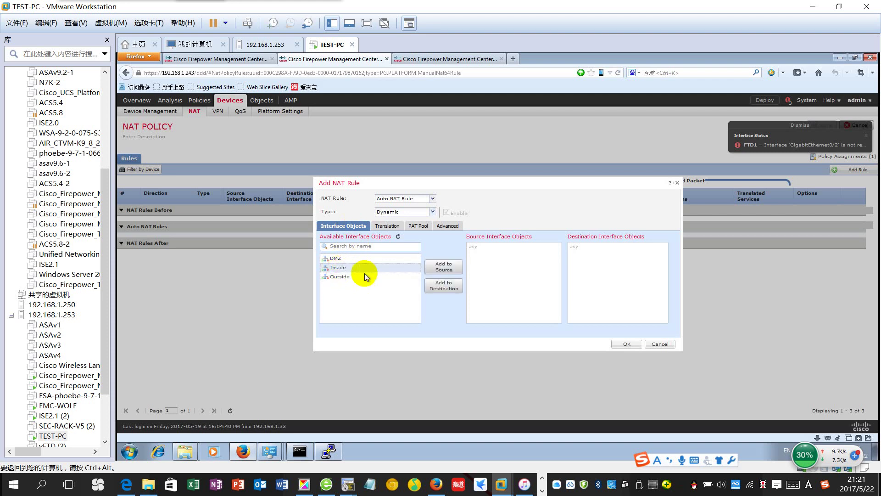
{"action": "left_click", "coordinate": [443, 269]}
{"action": "left_click", "coordinate": [339, 276]}
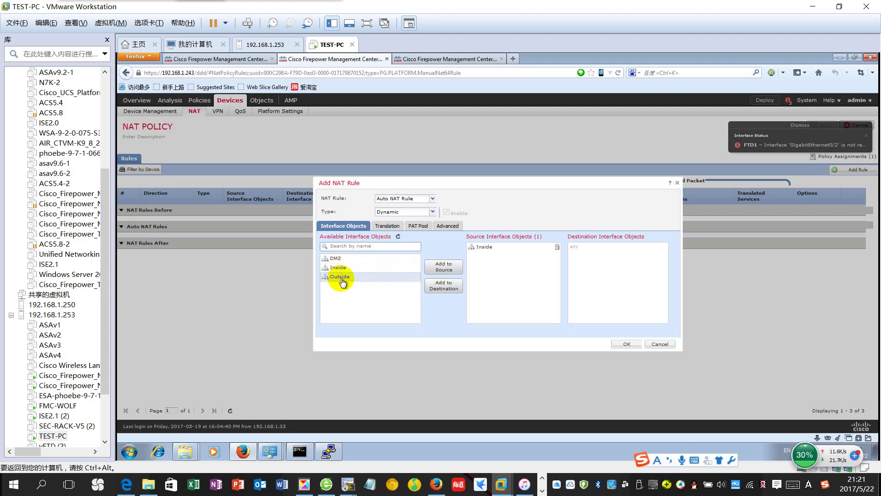
{"action": "left_click", "coordinate": [441, 291]}
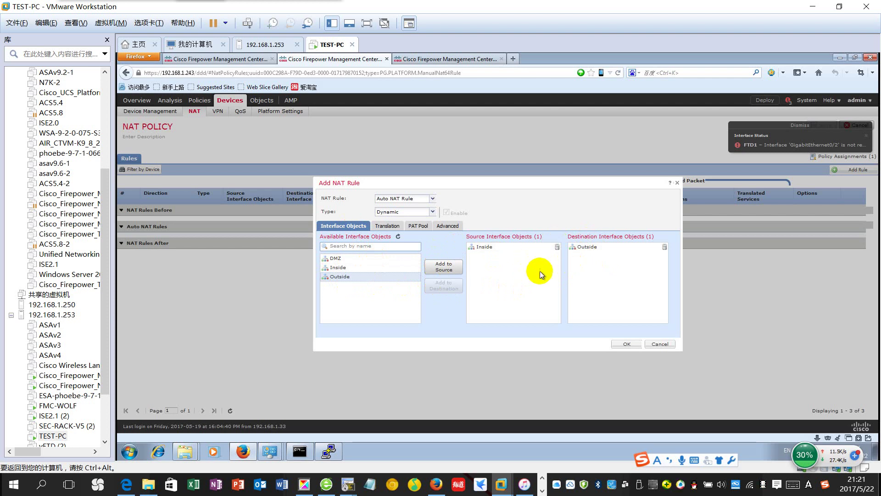
Set the original source of the rule's translation to LAN_INSIDE_SUBNETS1
{"action": "left_click", "coordinate": [386, 225]}
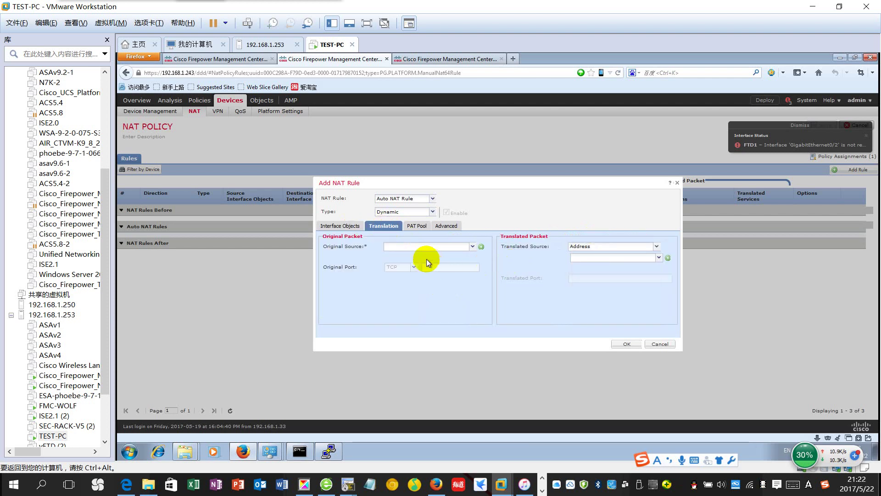
{"action": "left_click", "coordinate": [472, 247]}
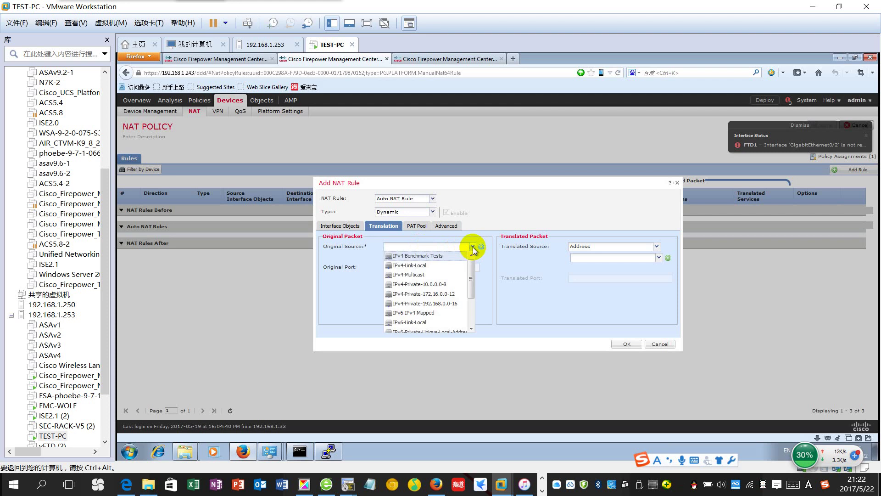
{"action": "scroll", "coordinate": [457, 292], "scroll_direction": "down", "scroll_amount": 3}
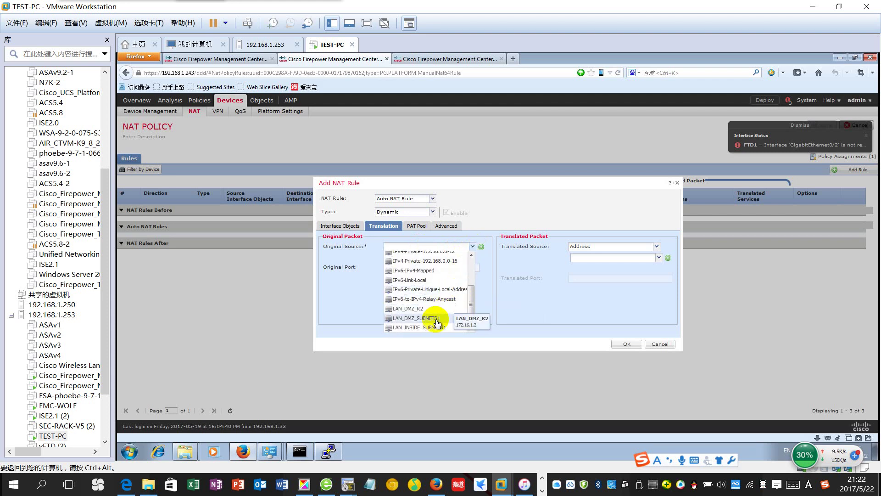
{"action": "left_click", "coordinate": [431, 327]}
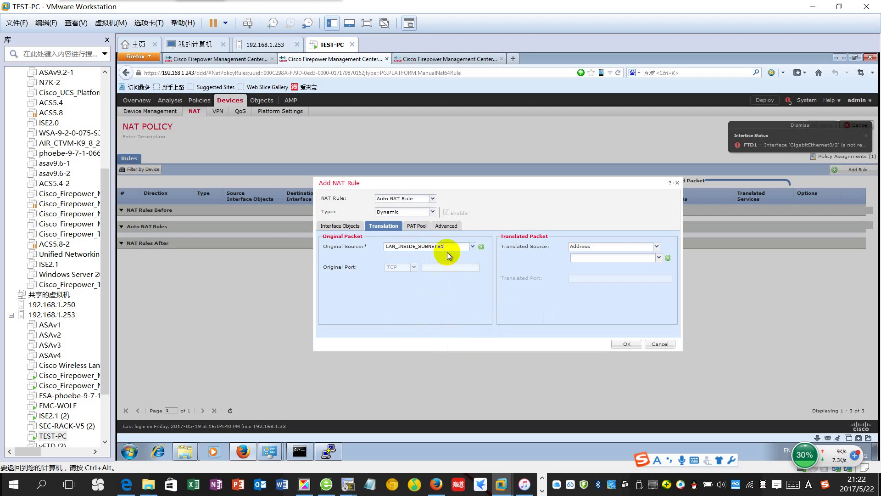
{"action": "left_click", "coordinate": [479, 248]}
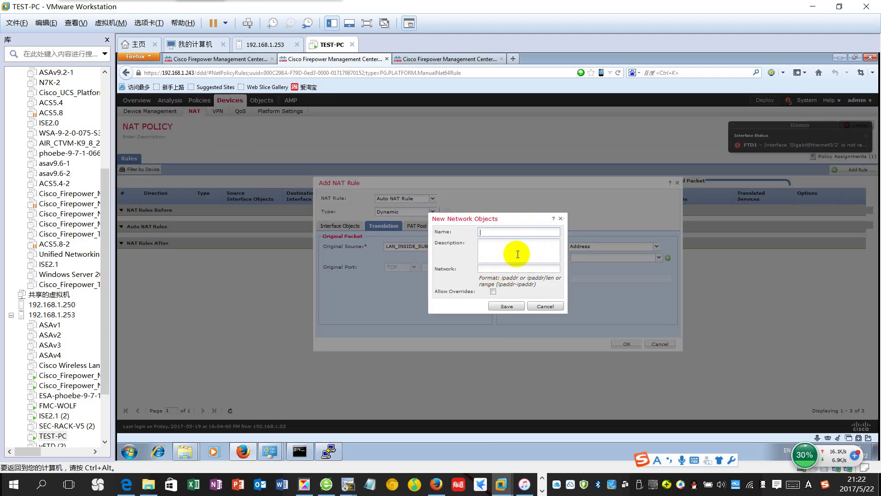
{"action": "left_click", "coordinate": [511, 235]}
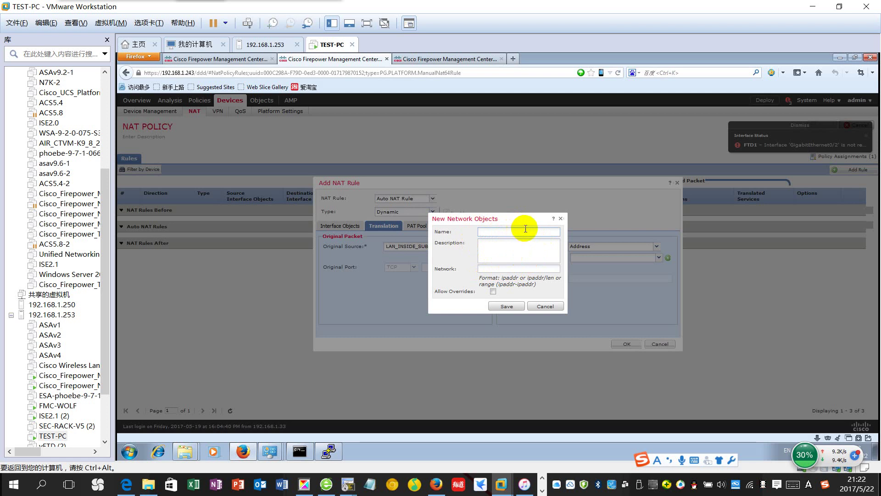
{"action": "left_click", "coordinate": [561, 219]}
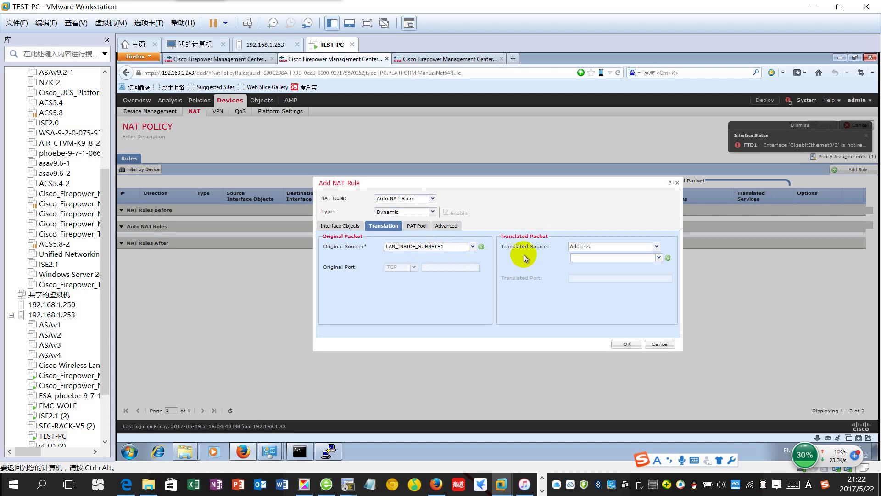
{"action": "left_click", "coordinate": [658, 246]}
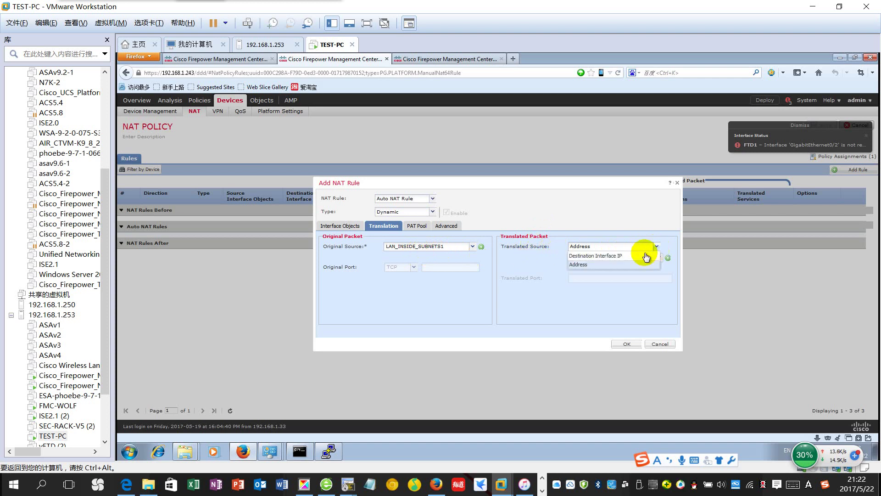
{"action": "left_click", "coordinate": [594, 265]}
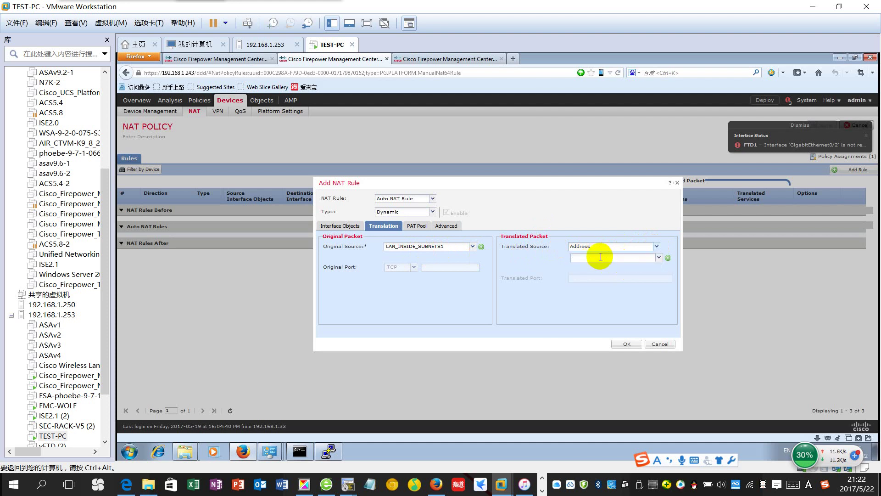
{"action": "left_click", "coordinate": [599, 258]}
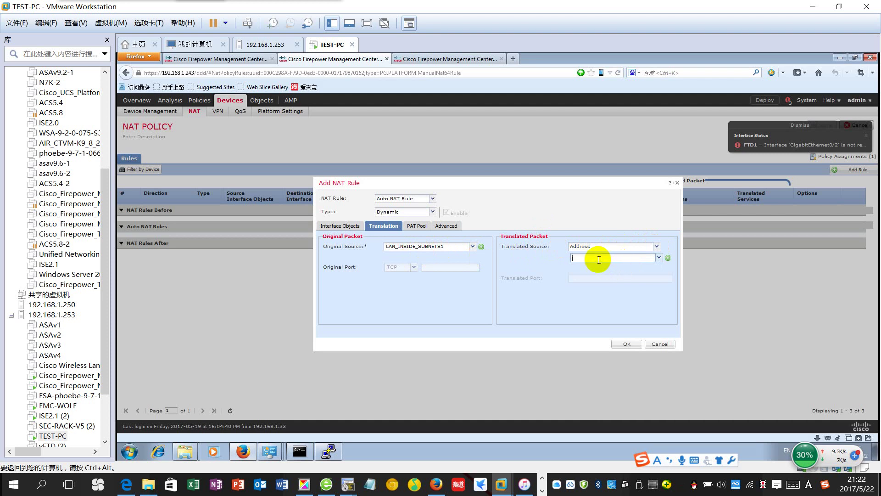
{"action": "left_click", "coordinate": [668, 259]}
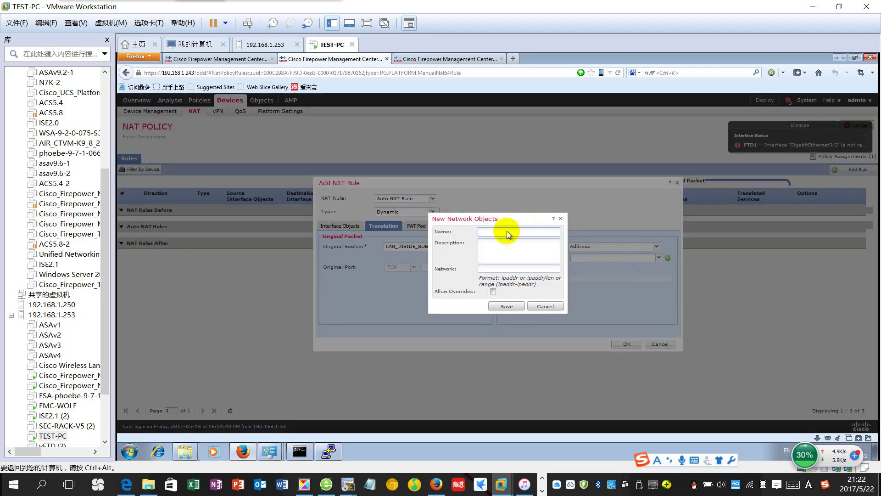
{"action": "left_click", "coordinate": [490, 271]}
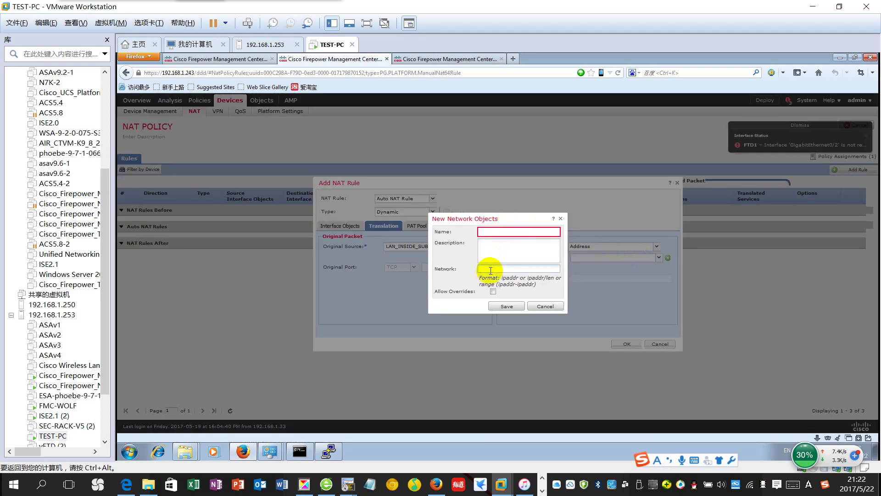
{"action": "left_click", "coordinate": [561, 219]}
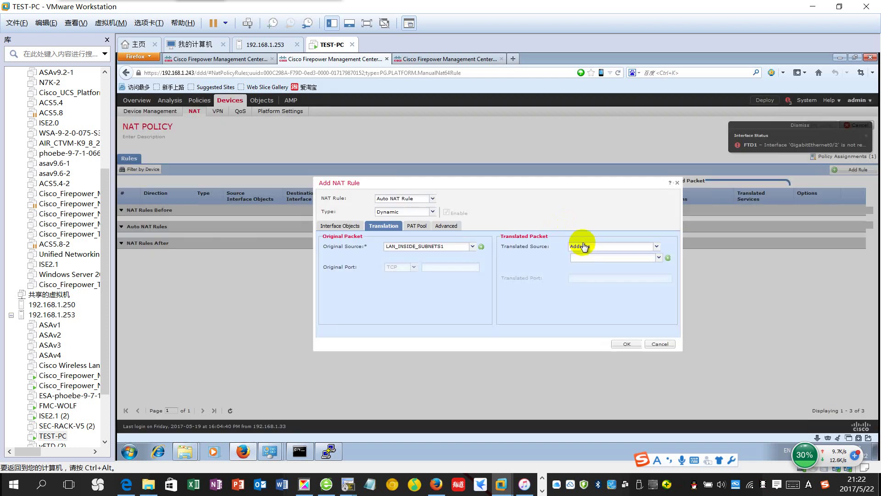
Set the rule's translated source to Destination Interface IP, review its remaining settings and confirm the NAT rule
{"action": "left_click", "coordinate": [589, 246]}
{"action": "left_click", "coordinate": [596, 257]}
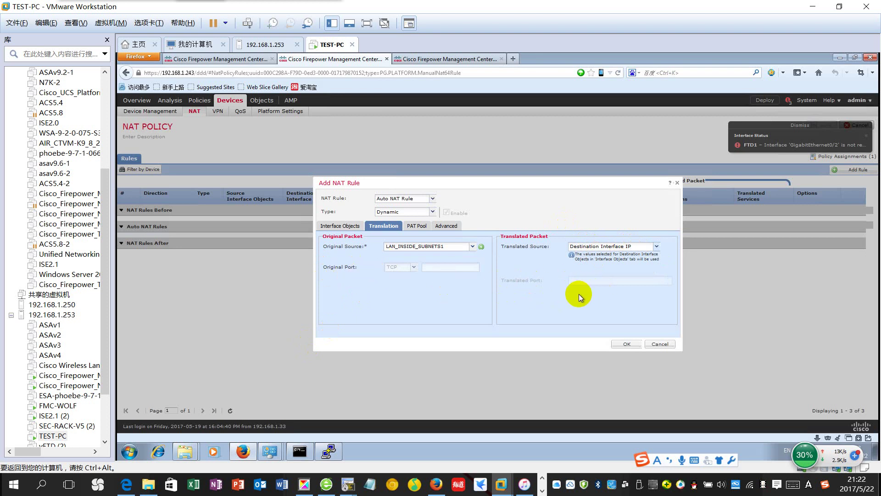
{"action": "left_click", "coordinate": [413, 228]}
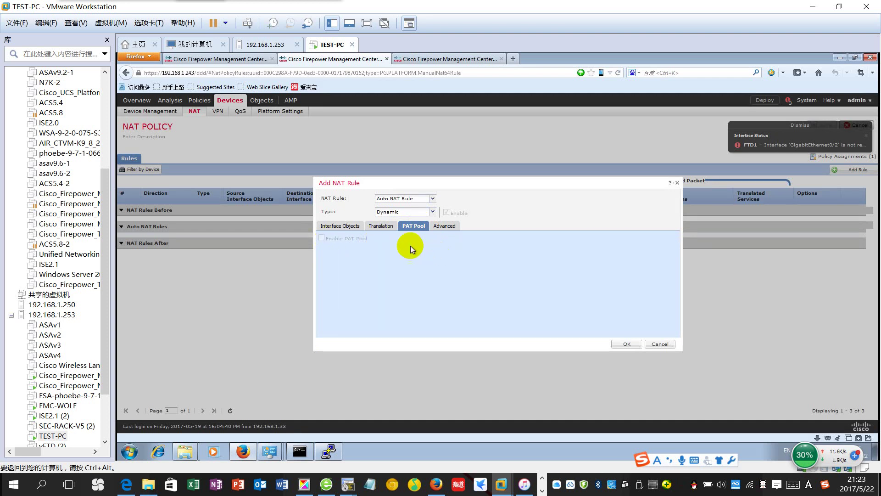
{"action": "left_click", "coordinate": [443, 225]}
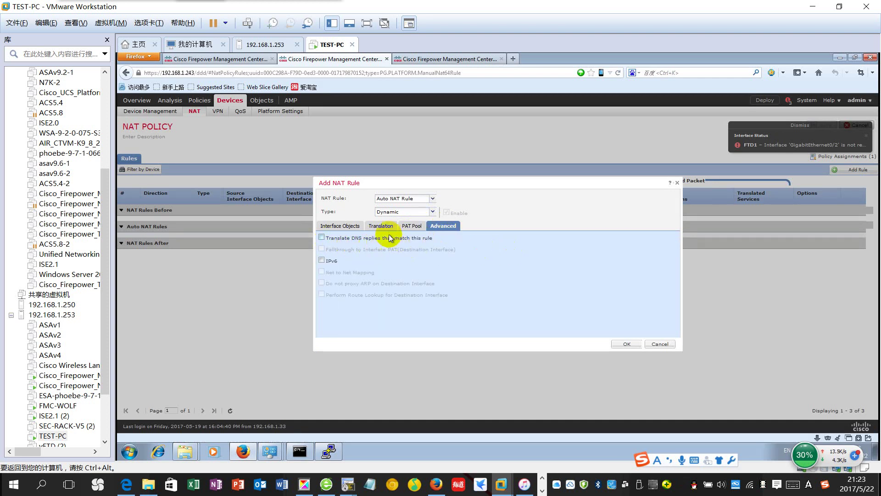
{"action": "left_click", "coordinate": [340, 227]}
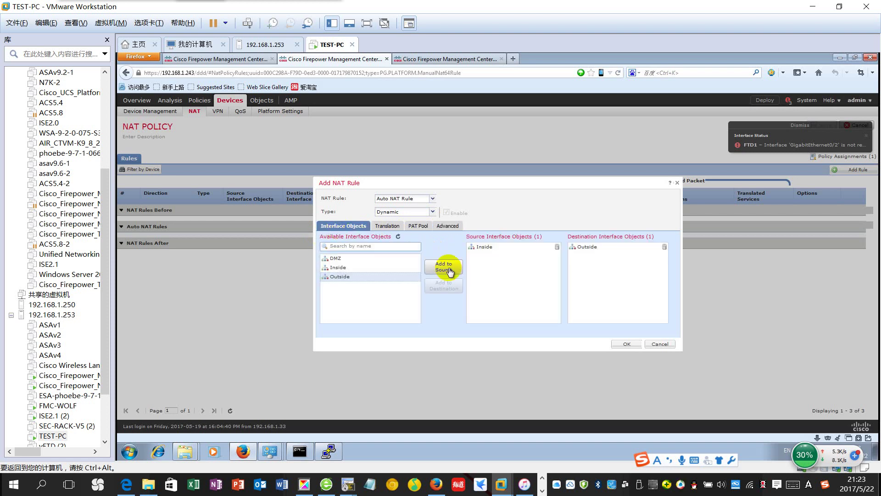
{"action": "left_click", "coordinate": [626, 344]}
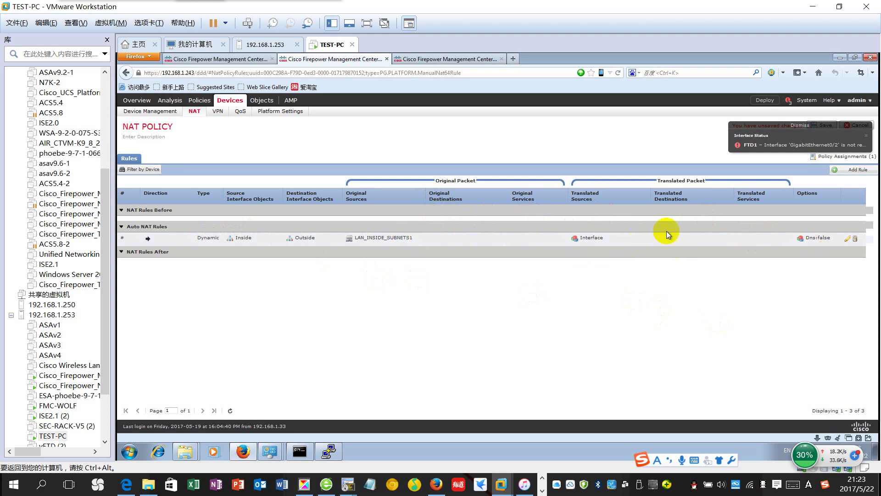
Save the NAT policy and deploy it to FTD1, checking the deployment status
{"action": "left_click", "coordinate": [800, 127]}
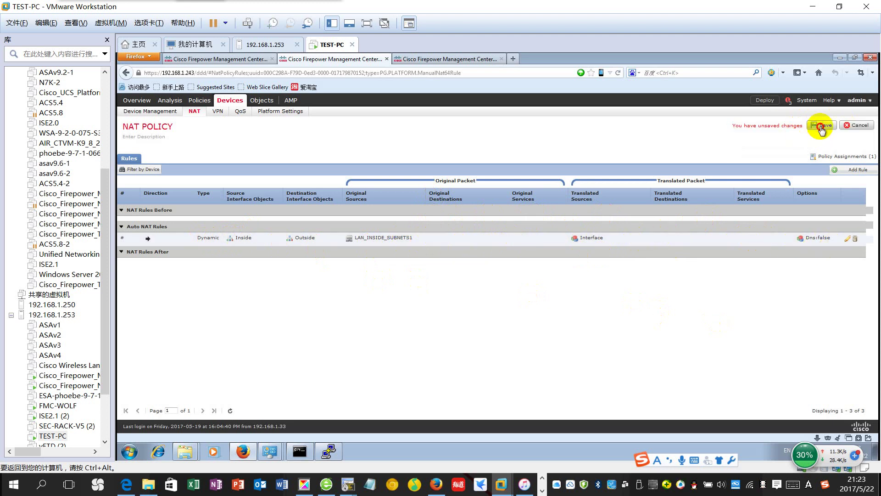
{"action": "left_click", "coordinate": [822, 125]}
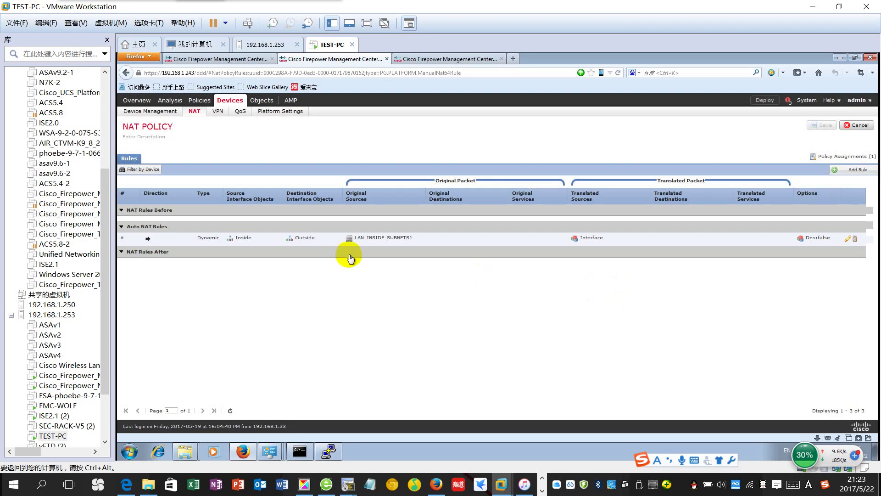
{"action": "left_click", "coordinate": [765, 100]}
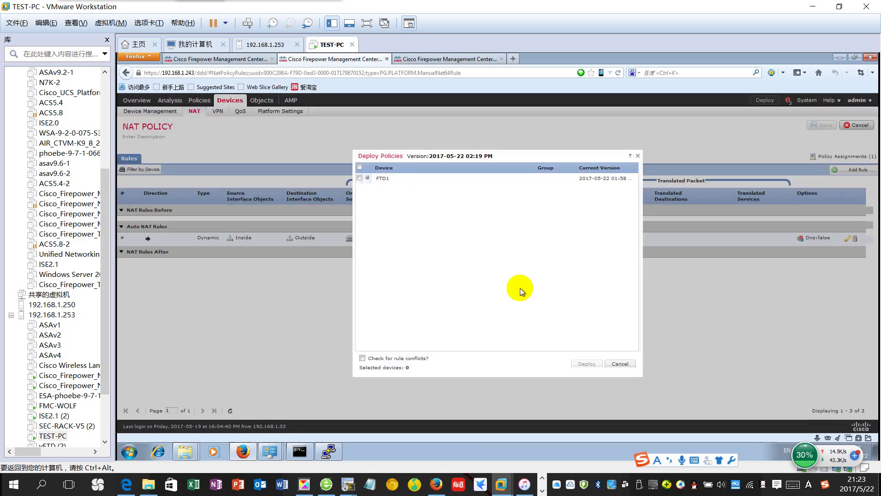
{"action": "left_click", "coordinate": [359, 178]}
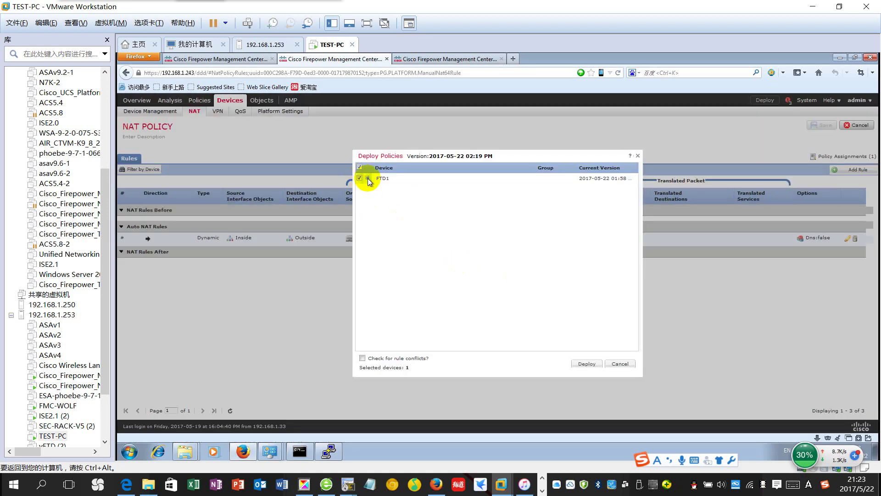
{"action": "left_click", "coordinate": [367, 177]}
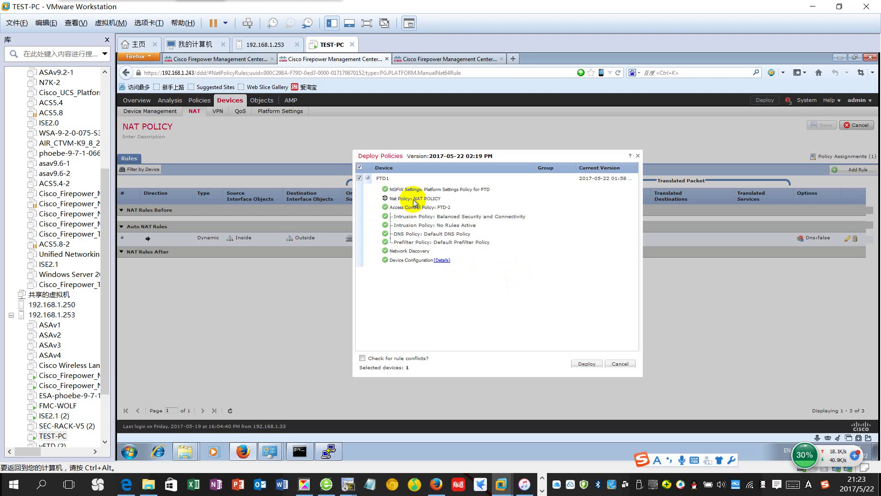
{"action": "left_click", "coordinate": [587, 364]}
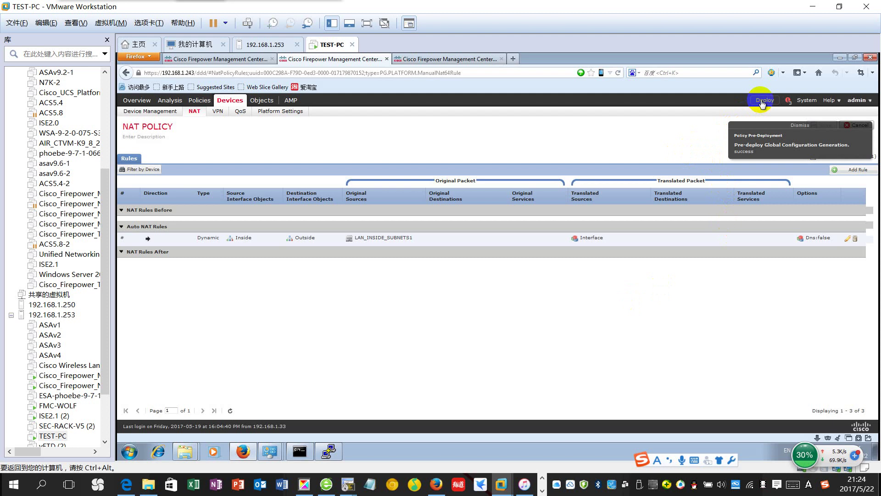
{"action": "left_click", "coordinate": [788, 102]}
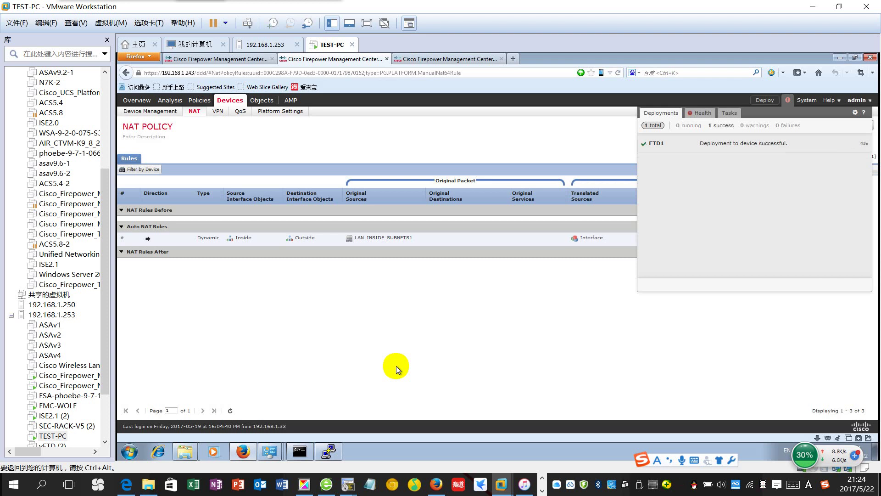
Switch to the FTD session in SecureCRT and display the NAT configuration with show running-config nat
{"action": "key", "text": "ctrl+alt"}
{"action": "key", "text": "alt+Tab"}
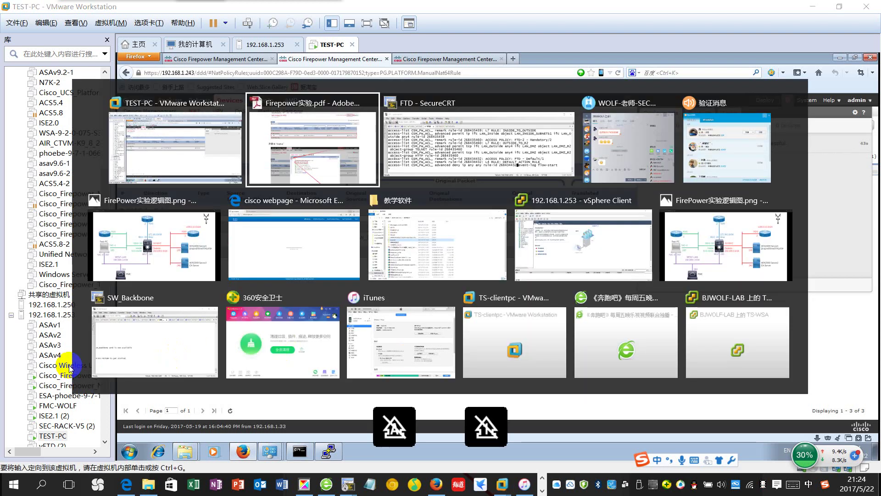
{"action": "key", "text": "alt+Tab"}
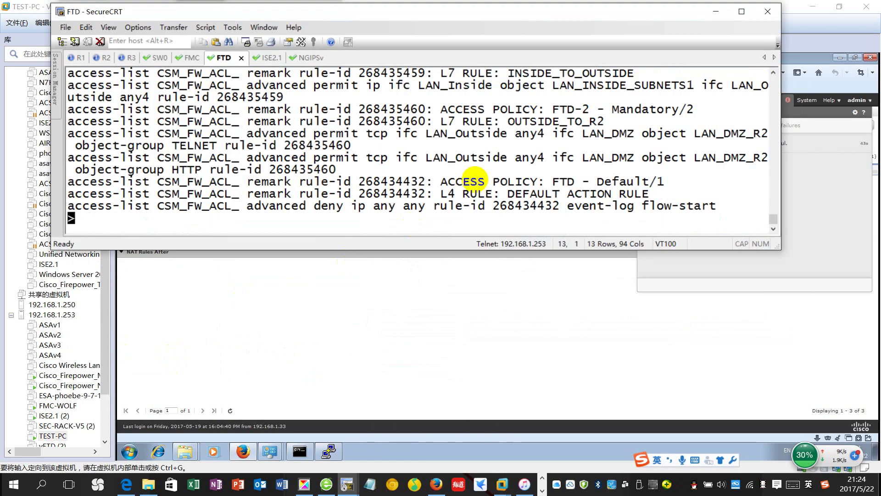
{"action": "key", "text": "Return"}
{"action": "key", "text": "Return"}
{"action": "key", "text": "Return"}
{"action": "type", "text": "show running-config"}
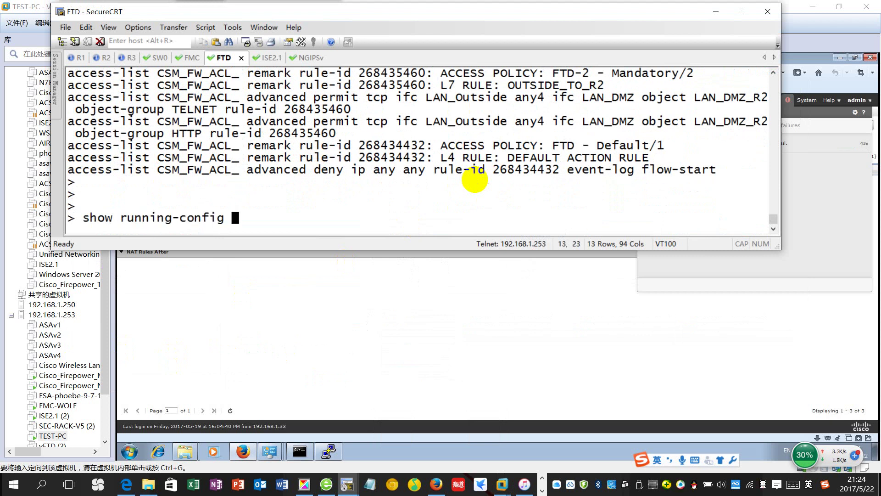
{"action": "type", "text": " nat"}
{"action": "key", "text": "Return"}
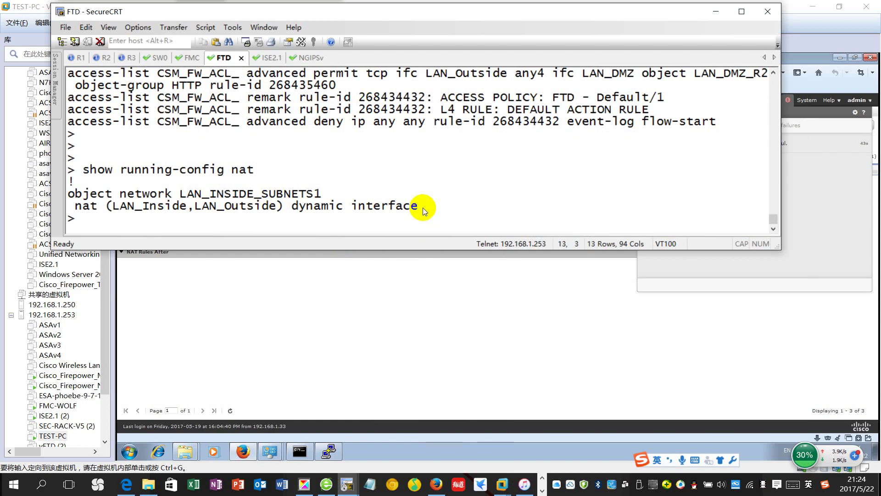
List the network objects configured on the FTD with show running-config object
{"action": "key", "text": "Return"}
{"action": "type", "text": "show running-config "}
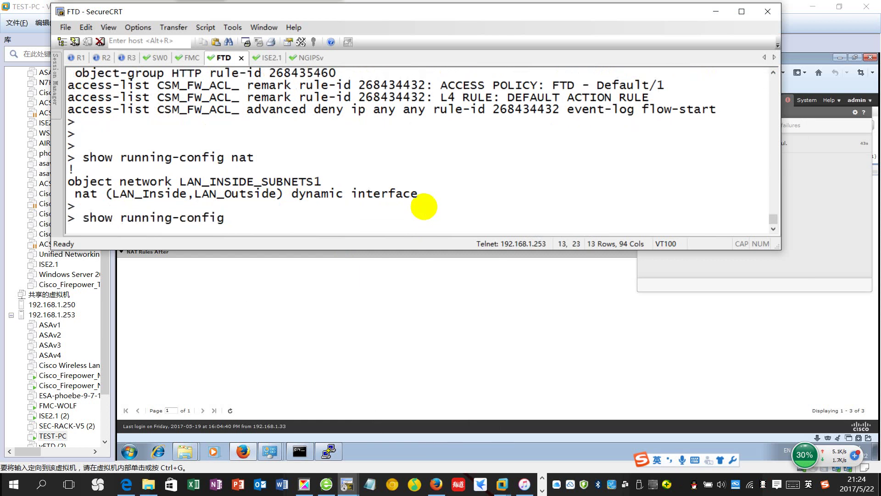
{"action": "type", "text": "ob"}
{"action": "key", "text": "Tab"}
{"action": "type", "text": "ject"}
{"action": "key", "text": "Return"}
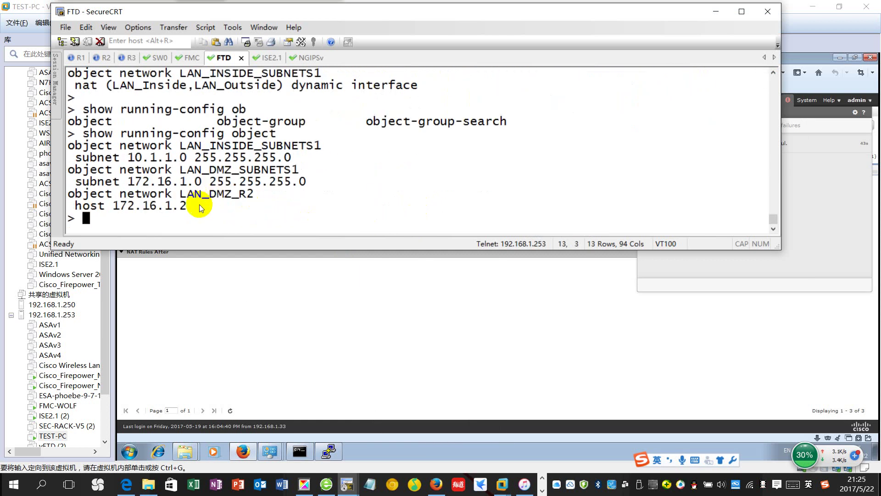
{"action": "left_click_drag", "start_coordinate": [182, 205], "coordinate": [90, 133]}
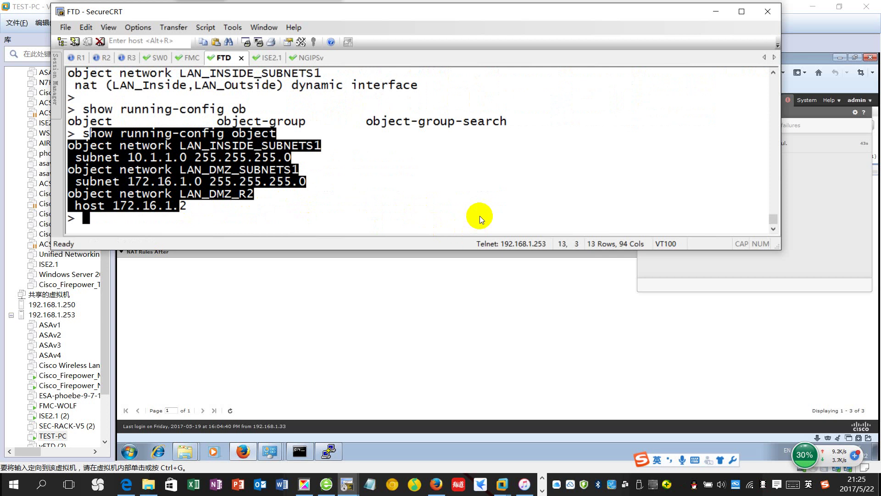
{"action": "left_click", "coordinate": [480, 215]}
Run show running-config nat again directly below the object listing and compare the two outputs
{"action": "key", "text": "Return"}
{"action": "key", "text": "Return"}
{"action": "type", "text": "show running-config "}
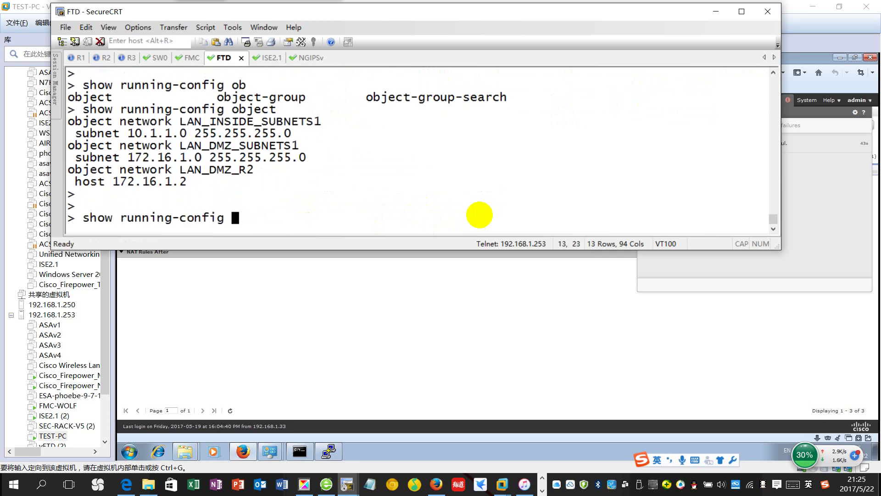
{"action": "type", "text": "ob"}
{"action": "key", "text": "ctrl+u"}
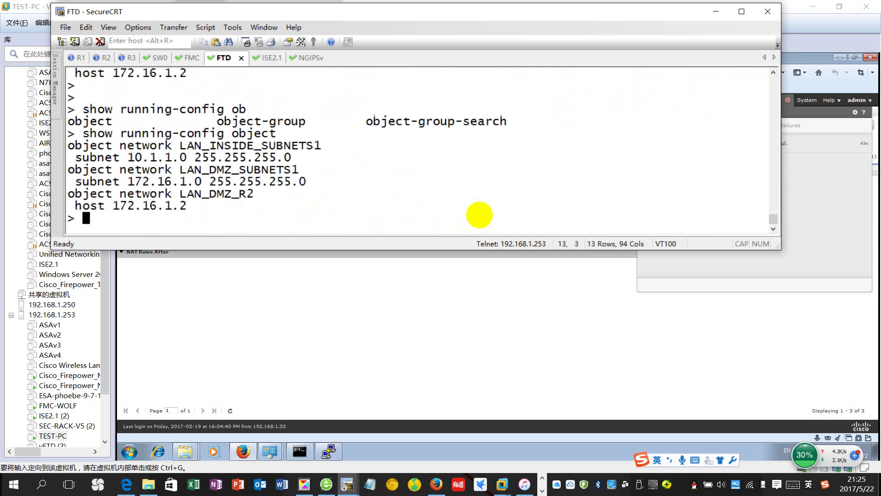
{"action": "type", "text": "show running-config nat"}
{"action": "key", "text": "Return"}
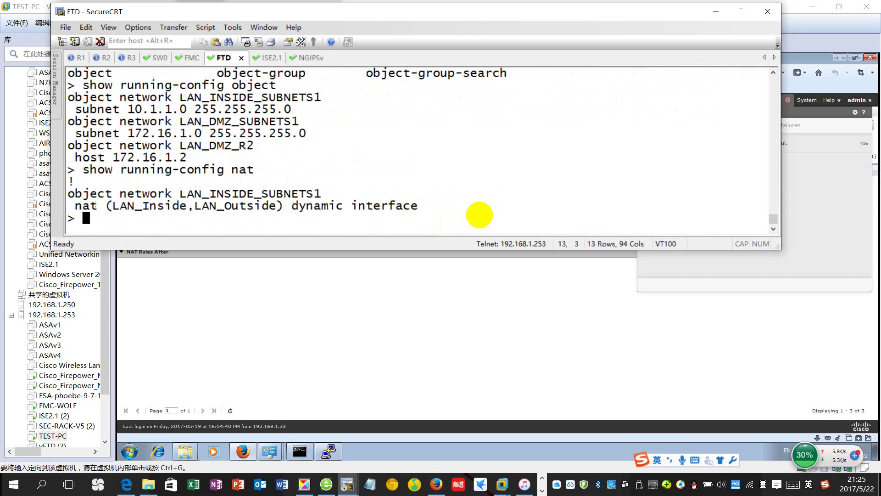
{"action": "left_click_drag", "start_coordinate": [422, 216], "coordinate": [94, 96]}
{"action": "left_click", "coordinate": [367, 145]}
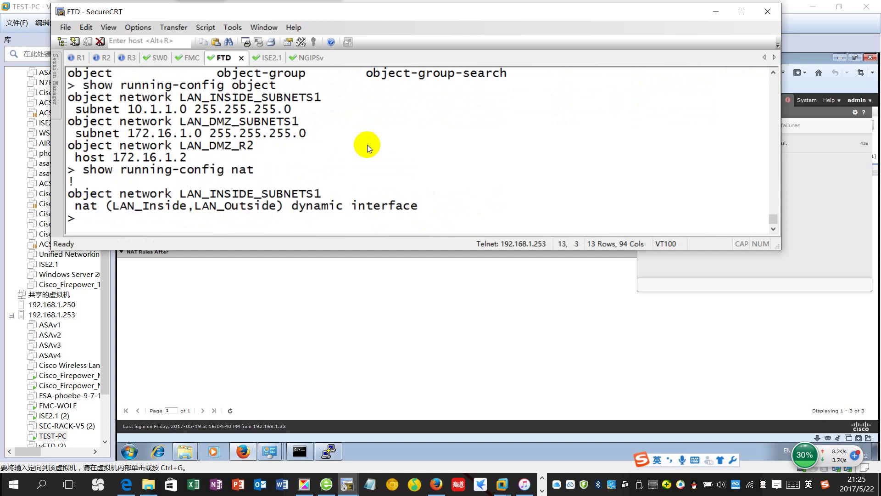
{"action": "left_click_drag", "start_coordinate": [424, 211], "coordinate": [99, 87]}
{"action": "left_click", "coordinate": [329, 144]}
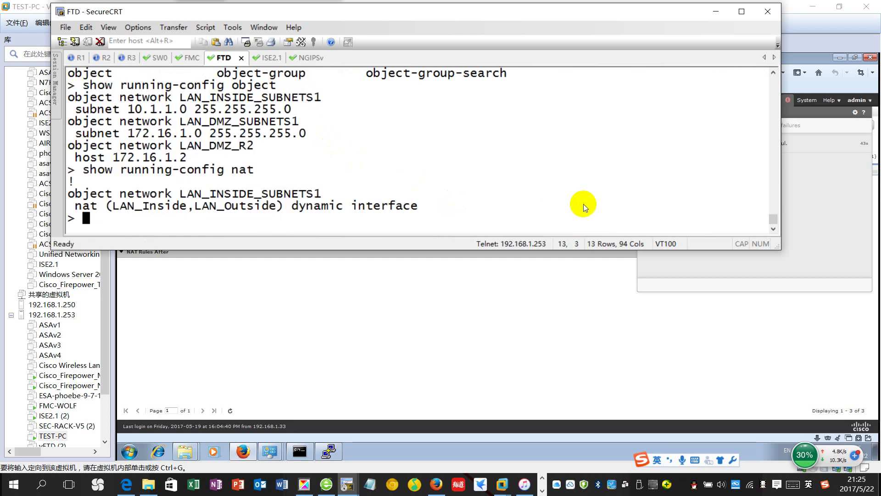
Display the FTD's translation table with show xlate and examine the entry's flags against the flag legend
{"action": "key", "text": "Return"}
{"action": "key", "text": "Return"}
{"action": "type", "text": "show xla"}
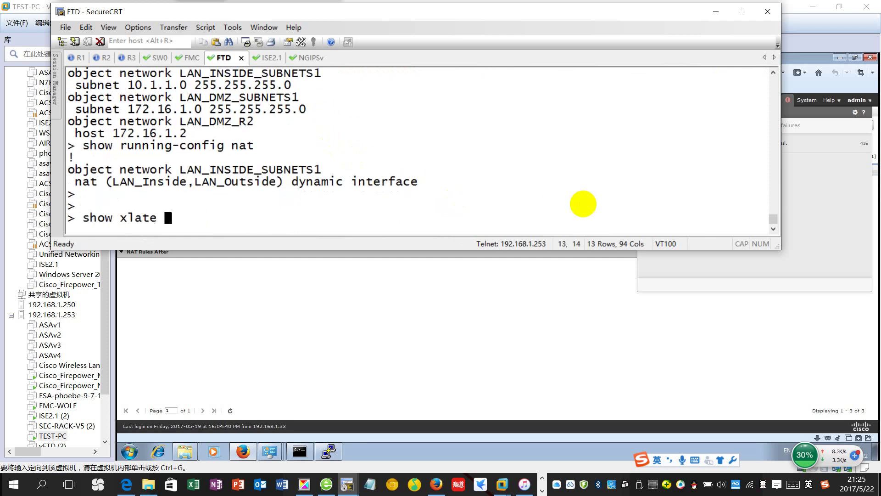
{"action": "type", "text": "te"}
{"action": "key", "text": "Return"}
{"action": "left_click_drag", "start_coordinate": [393, 205], "coordinate": [86, 133]}
{"action": "left_click", "coordinate": [243, 186]}
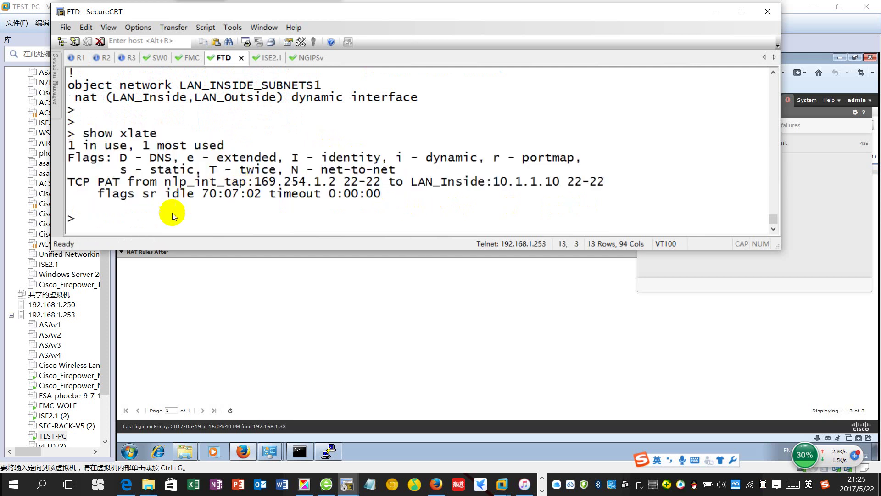
{"action": "left_click_drag", "start_coordinate": [148, 201], "coordinate": [143, 200]}
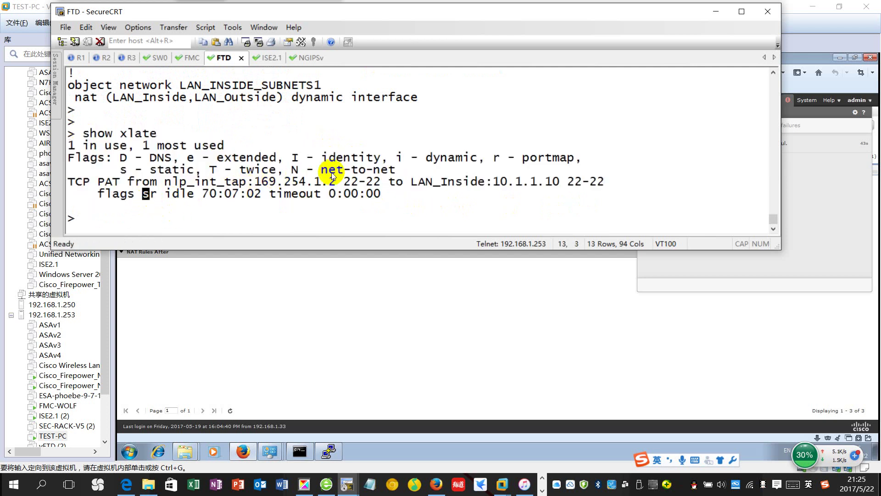
{"action": "left_click_drag", "start_coordinate": [152, 170], "coordinate": [155, 194]}
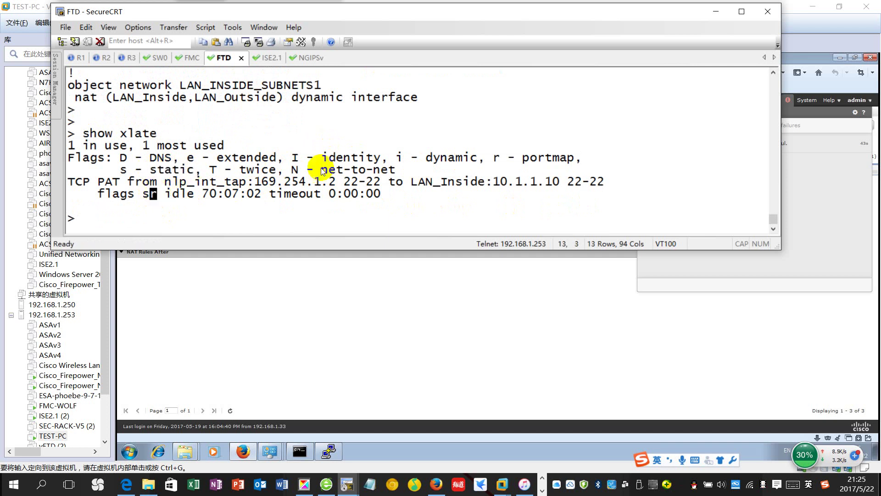
{"action": "left_click_drag", "start_coordinate": [494, 158], "coordinate": [576, 157]}
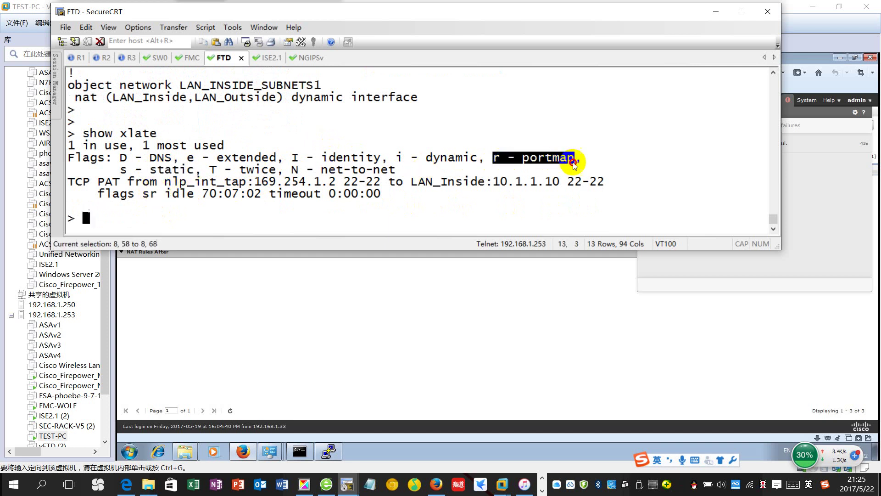
Examine the original and translated addresses in the TCP PAT entry of the FTD's xlate output
{"action": "left_click", "coordinate": [468, 206]}
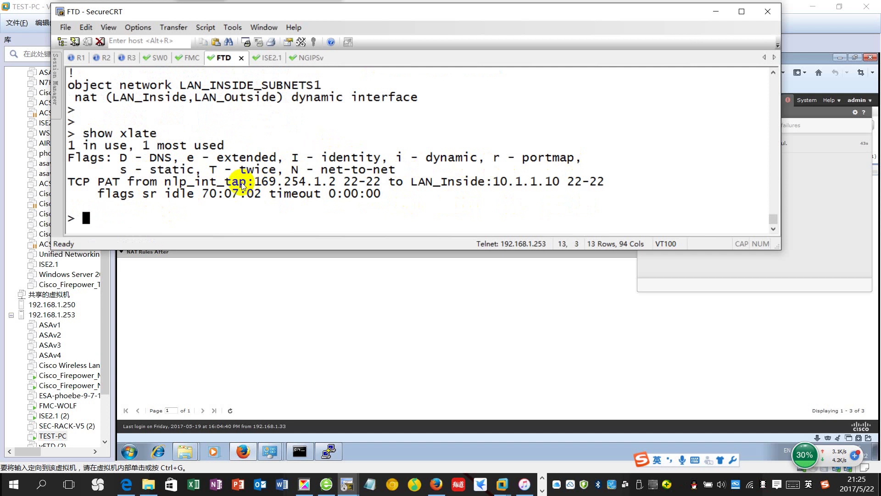
{"action": "left_click_drag", "start_coordinate": [180, 182], "coordinate": [389, 183]}
{"action": "left_click", "coordinate": [323, 183]}
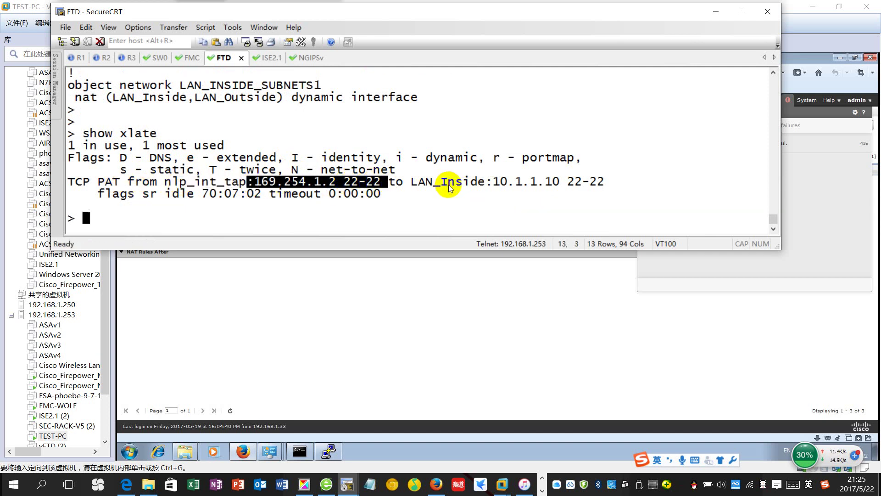
{"action": "mouse_move", "coordinate": [449, 187]}
{"action": "left_mouse_down"}
{"action": "mouse_move", "coordinate": [606, 191]}
{"action": "mouse_move", "coordinate": [462, 184]}
{"action": "left_mouse_up"}
{"action": "left_click", "coordinate": [522, 191]}
{"action": "left_click", "coordinate": [367, 212]}
Switch to the Firepower lab guide PDF and find the FTD1 show xlate and show conn outputs under step 5
{"action": "key", "text": "alt+Tab"}
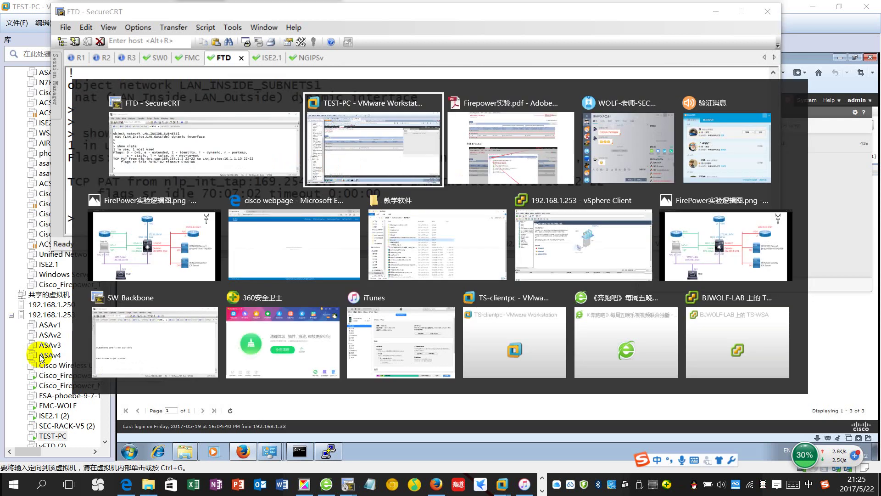
{"action": "key", "text": "alt+Tab"}
{"action": "scroll", "coordinate": [432, 327], "scroll_direction": "down", "scroll_amount": 8}
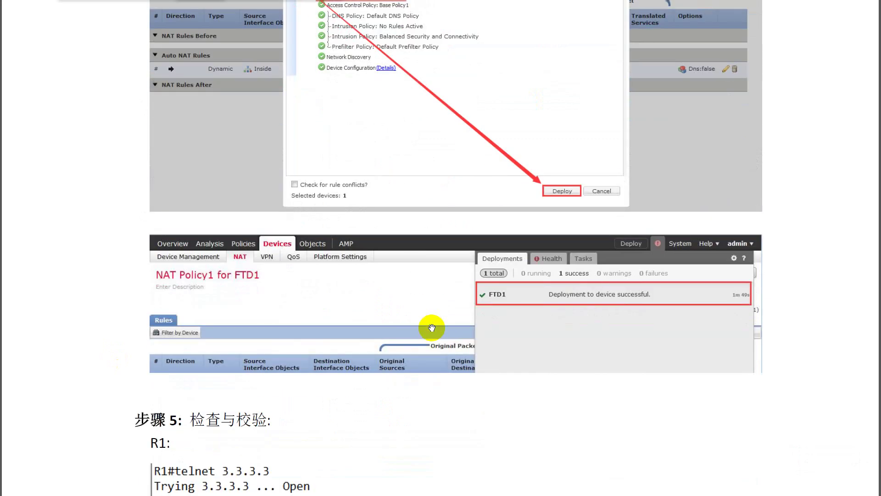
{"action": "scroll", "coordinate": [432, 327], "scroll_direction": "down", "scroll_amount": 3}
{"action": "scroll", "coordinate": [432, 328], "scroll_direction": "up", "scroll_amount": 10}
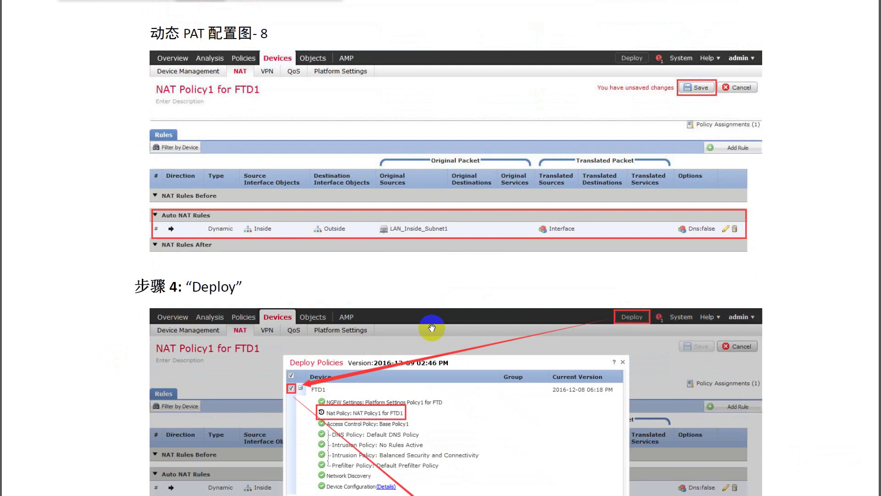
{"action": "scroll", "coordinate": [431, 328], "scroll_direction": "down", "scroll_amount": 3}
{"action": "scroll", "coordinate": [432, 327], "scroll_direction": "down", "scroll_amount": 20}
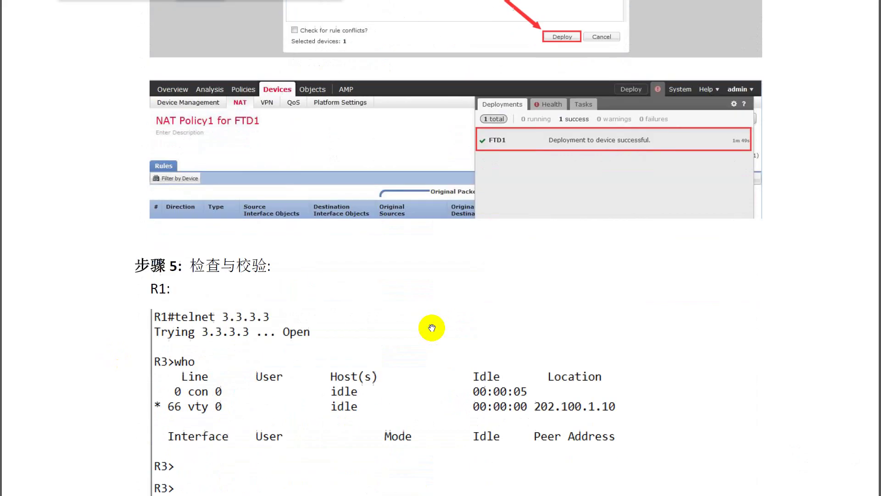
{"action": "scroll", "coordinate": [432, 328], "scroll_direction": "down", "scroll_amount": 3}
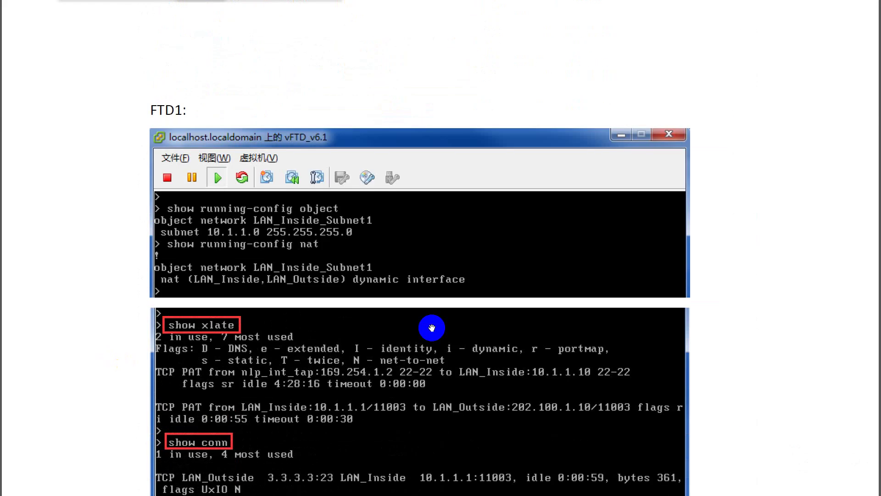
{"action": "scroll", "coordinate": [432, 327], "scroll_direction": "down", "scroll_amount": 2}
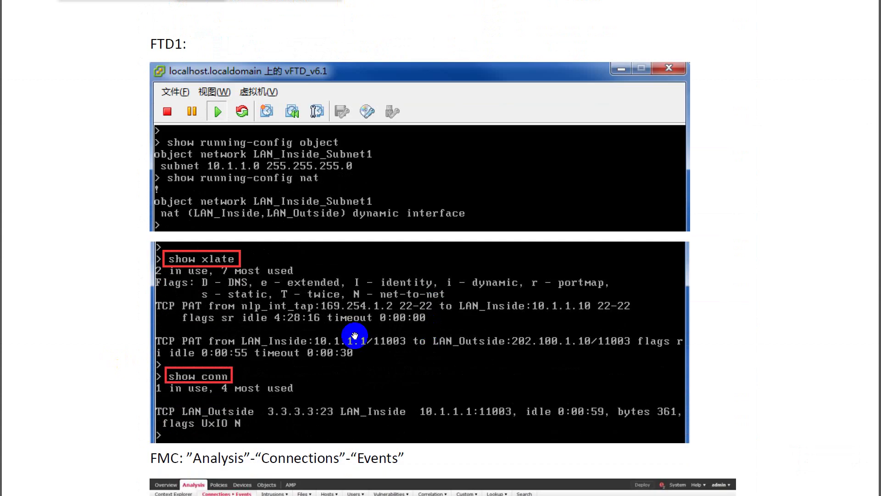
Return to the FTD session in SecureCRT and compare its TCP PAT entry with the guide's show xlate output
{"action": "key", "text": "alt+Tab"}
{"action": "left_click_drag", "start_coordinate": [381, 193], "coordinate": [94, 202]}
{"action": "left_click", "coordinate": [94, 202]}
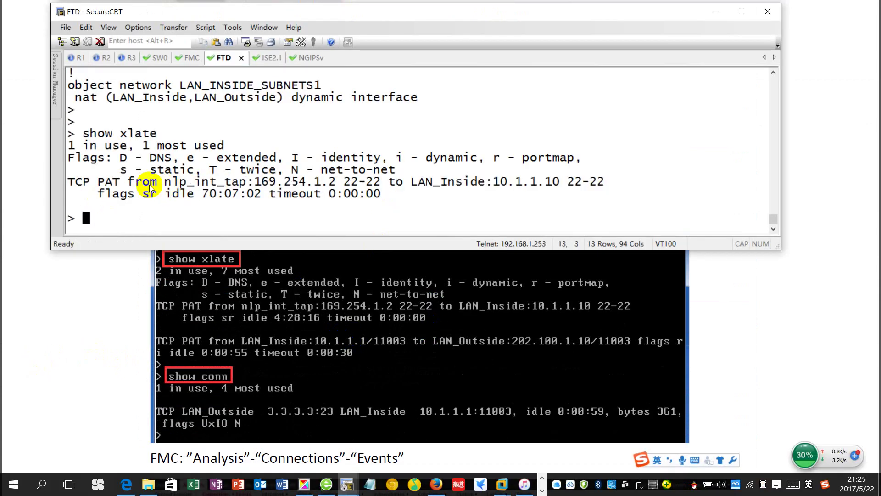
{"action": "left_click_drag", "start_coordinate": [152, 181], "coordinate": [303, 182]}
{"action": "left_click", "coordinate": [390, 191]}
{"action": "left_click", "coordinate": [397, 189]}
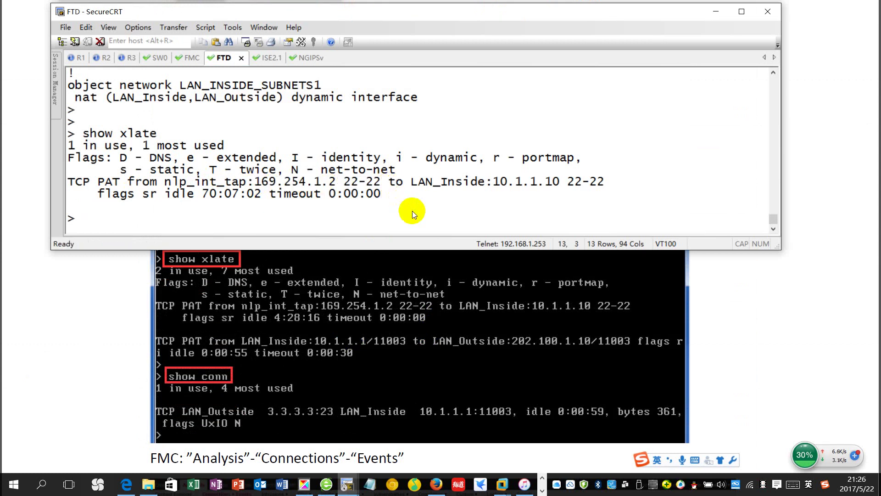
{"action": "key", "text": "Return"}
{"action": "key", "text": "Return"}
{"action": "type", "text": "show conn"}
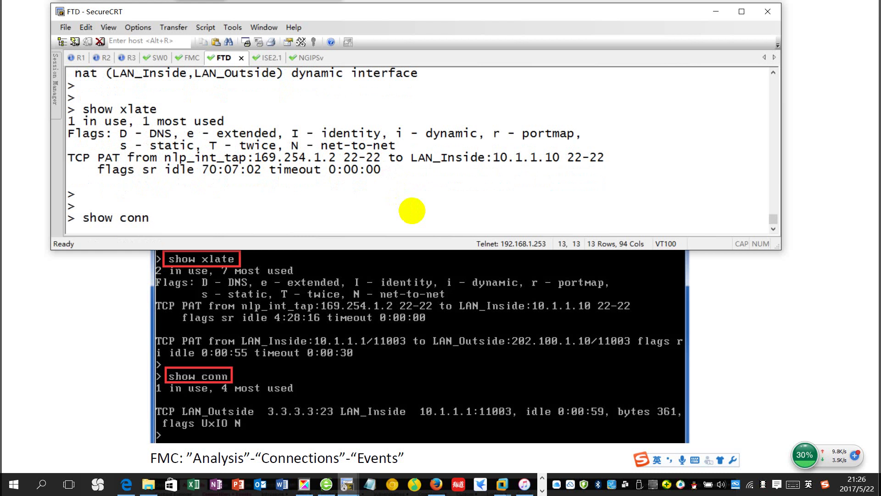
{"action": "key", "text": "BackSpace"}
{"action": "key", "text": "BackSpace"}
{"action": "key", "text": "BackSpace"}
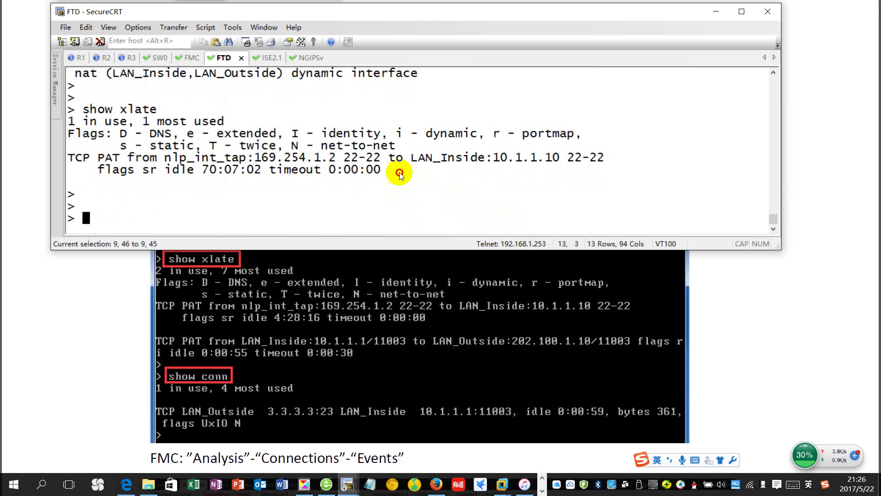
Review the FTD's PAT entry from nlp_int_tap to LAN_Inside, checking both addresses, the idle time and the timeout
{"action": "left_click_drag", "start_coordinate": [400, 172], "coordinate": [77, 156]}
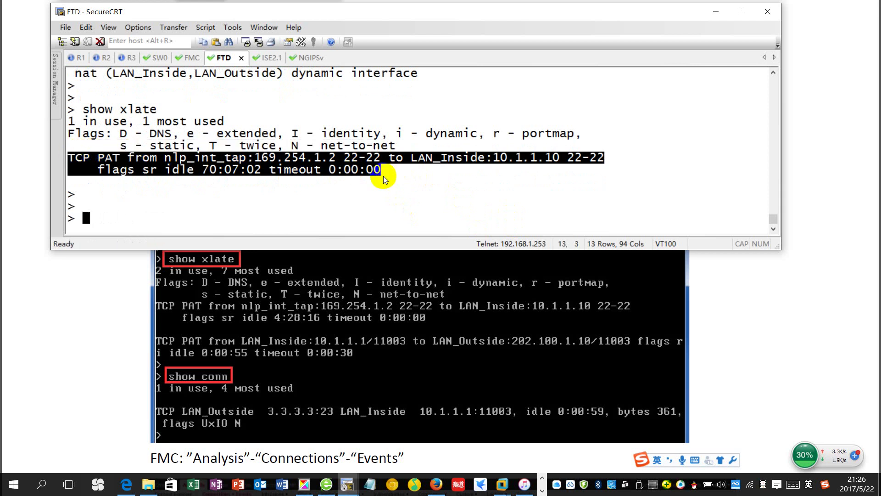
{"action": "left_click", "coordinate": [506, 157]}
{"action": "mouse_move", "coordinate": [505, 160]}
{"action": "left_mouse_down"}
{"action": "mouse_move", "coordinate": [557, 157]}
{"action": "mouse_move", "coordinate": [503, 166]}
{"action": "left_mouse_up"}
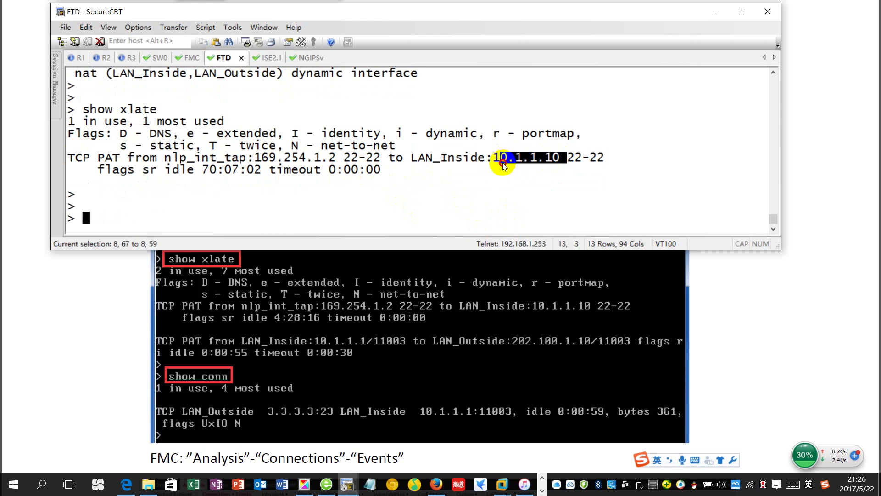
{"action": "left_click", "coordinate": [555, 158]}
{"action": "left_click_drag", "start_coordinate": [273, 160], "coordinate": [323, 158]}
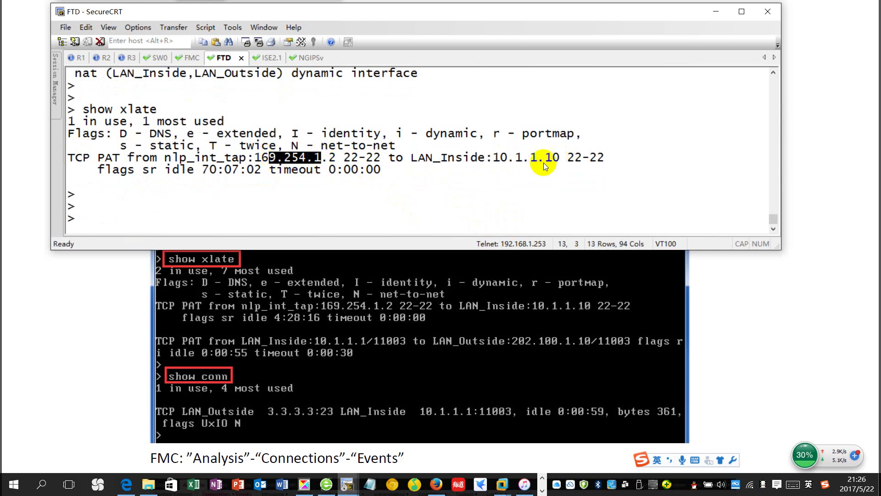
{"action": "left_click_drag", "start_coordinate": [560, 157], "coordinate": [494, 159]}
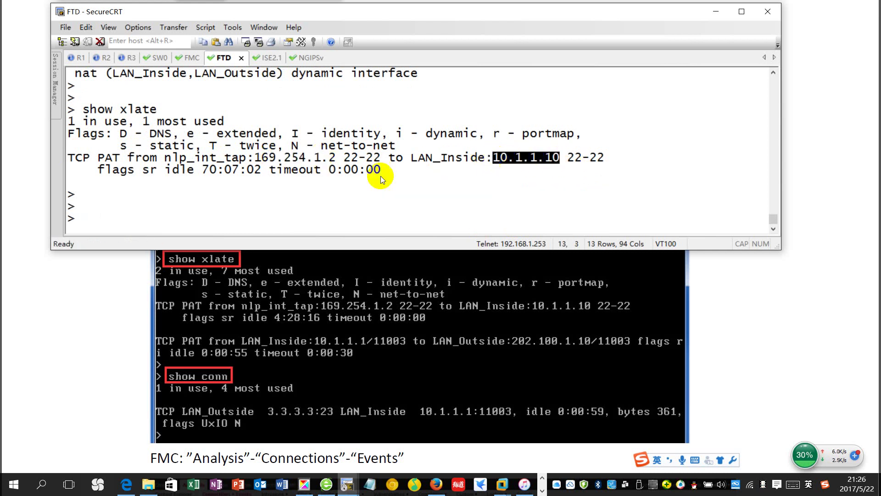
{"action": "left_click_drag", "start_coordinate": [384, 158], "coordinate": [145, 153]}
{"action": "left_click", "coordinate": [262, 171]}
{"action": "left_click", "coordinate": [366, 169]}
{"action": "triple_click", "coordinate": [341, 170]}
{"action": "left_click", "coordinate": [433, 181]}
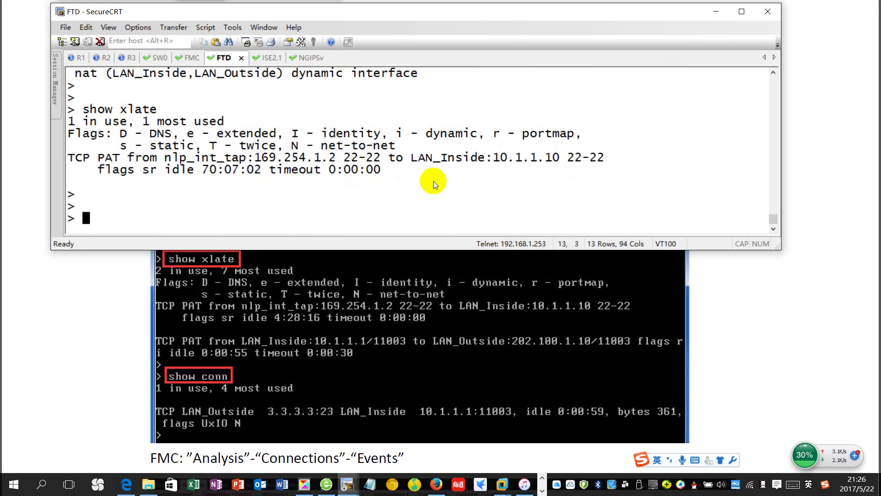
{"action": "key", "text": "Return"}
{"action": "key", "text": "Return"}
{"action": "key", "text": "Return"}
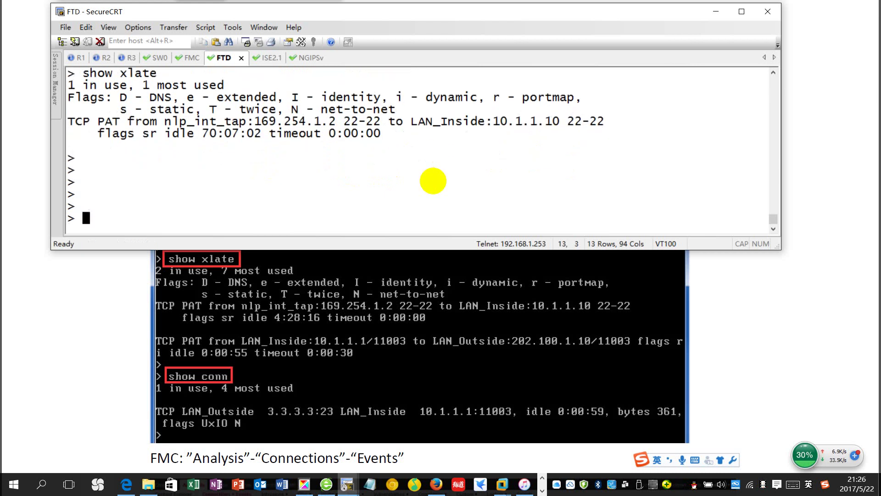
In the lab guide, mark the r and i flags of the LAN_Inside translation and their dynamic and portmap meanings in the legend
{"action": "key", "text": "alt+Tab"}
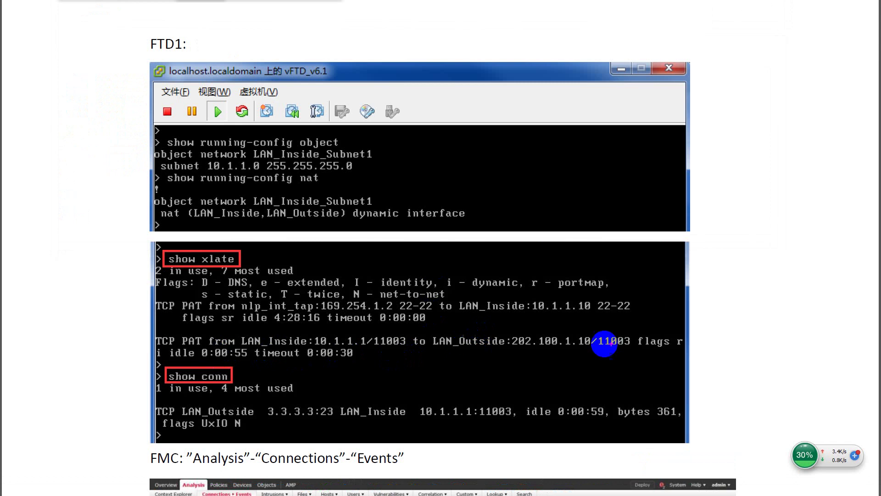
{"action": "left_click_drag", "start_coordinate": [645, 346], "coordinate": [679, 344]}
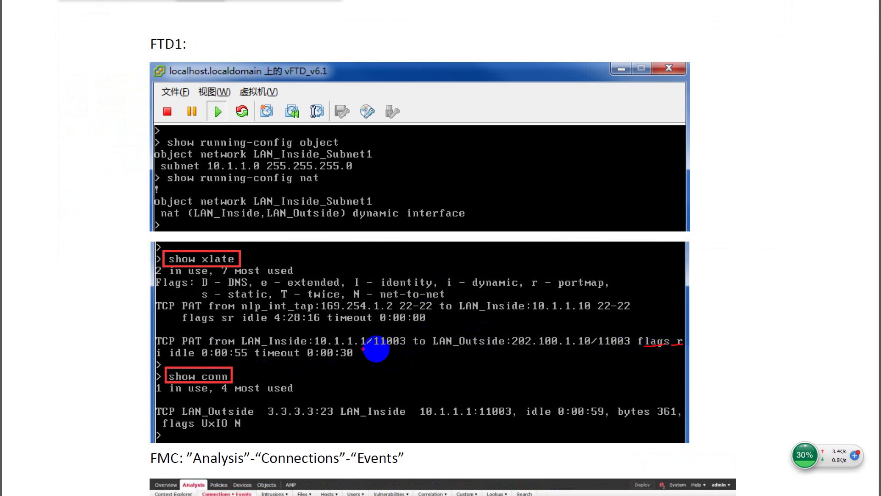
{"action": "left_click_drag", "start_coordinate": [149, 362], "coordinate": [173, 360]}
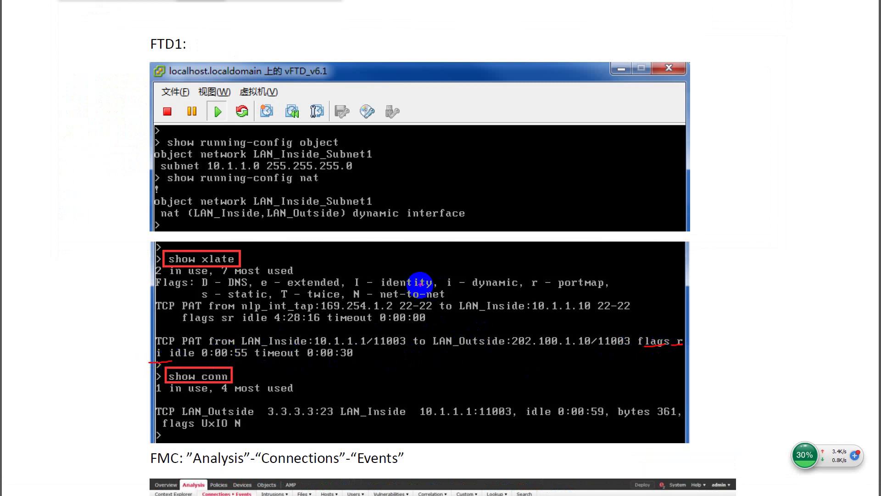
{"action": "mouse_move", "coordinate": [522, 288]}
{"action": "left_mouse_down"}
{"action": "mouse_move", "coordinate": [569, 288]}
{"action": "mouse_move", "coordinate": [592, 270]}
{"action": "mouse_move", "coordinate": [524, 287]}
{"action": "mouse_move", "coordinate": [443, 270]}
{"action": "mouse_move", "coordinate": [507, 301]}
{"action": "left_mouse_up"}
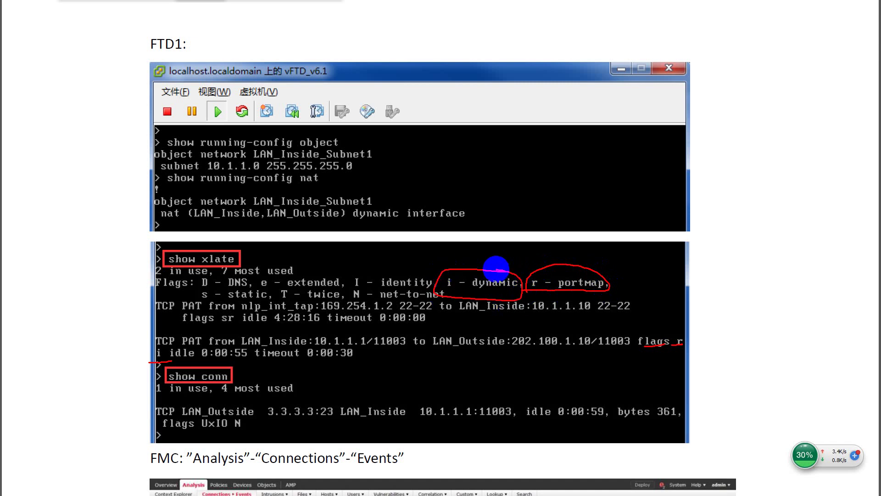
{"action": "key", "text": "alt+Tab"}
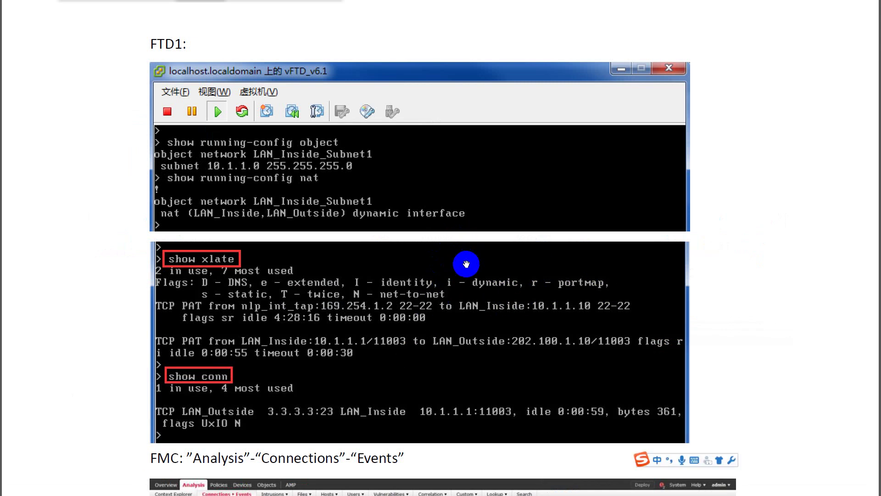
Switch back to the FTD session in SecureCRT and display its active connections with show conn
{"action": "key", "text": "alt+Tab"}
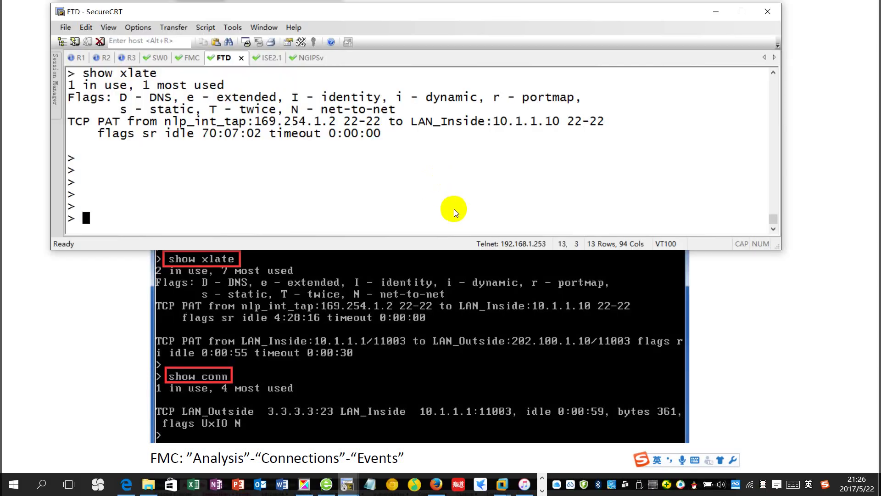
{"action": "key", "text": "Return"}
{"action": "type", "text": "show conn"}
{"action": "key", "text": "Return"}
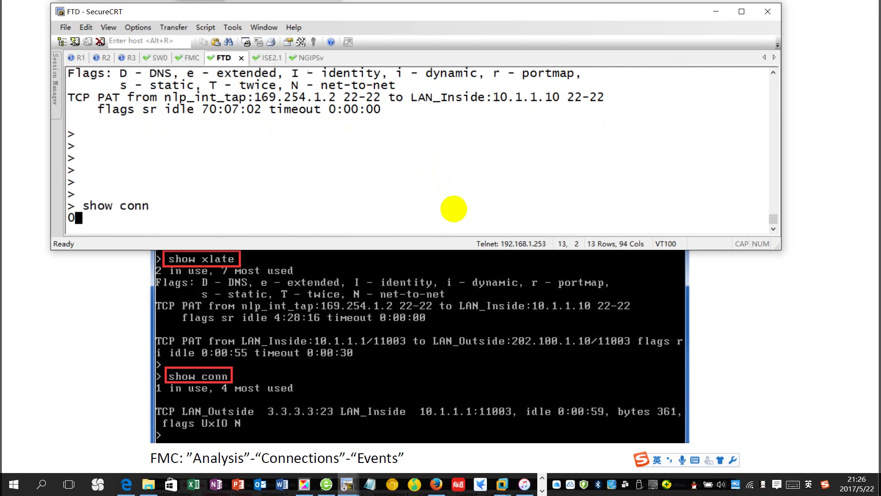
Open the R1 console session, wake it up and enter privileged EXEC mode
{"action": "key", "text": "alt+1"}
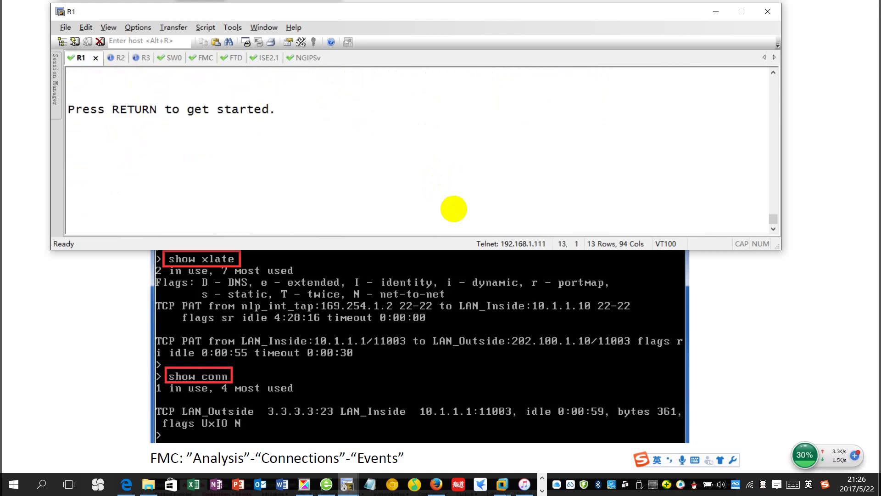
{"action": "key", "text": "Return"}
{"action": "key", "text": "Return"}
{"action": "key", "text": "Return"}
{"action": "key", "text": "Return"}
{"action": "key", "text": "Return"}
{"action": "key", "text": "Return"}
{"action": "key", "text": "Return"}
{"action": "key", "text": "Return"}
{"action": "key", "text": "Return"}
{"action": "key", "text": "Return"}
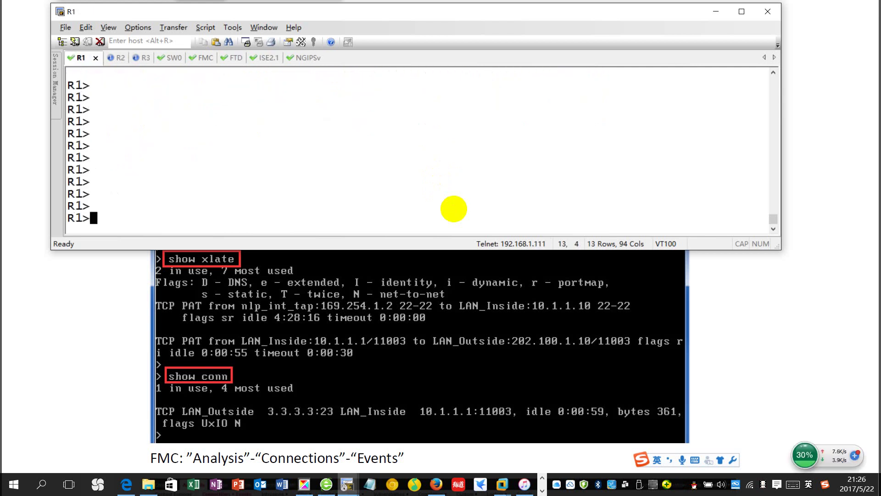
{"action": "type", "text": "en"}
{"action": "key", "text": "Return"}
{"action": "key", "text": "Return"}
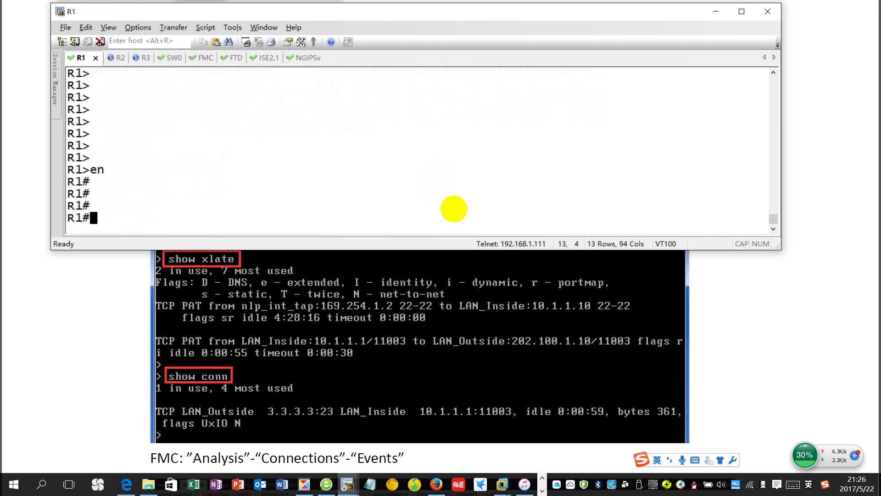
Open a Telnet connection from R1 to 3.3.3.3
{"action": "key", "text": "Return"}
{"action": "key", "text": "Return"}
{"action": "key", "text": "Return"}
{"action": "type", "text": "telnet 3.3.3.3"}
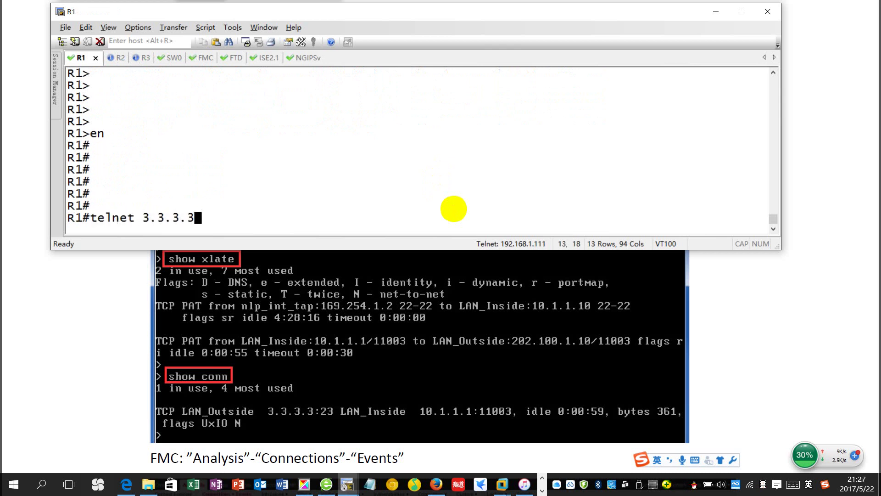
{"action": "key", "text": "Return"}
List the logged-in lines on R3 with who and check the Location address of the Telnet session
{"action": "type", "text": "who"}
{"action": "key", "text": "Return"}
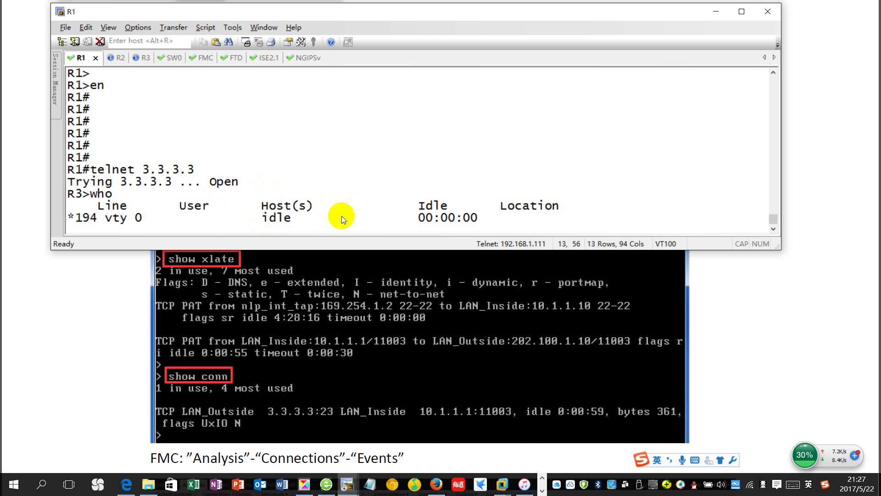
{"action": "left_click", "coordinate": [578, 173]}
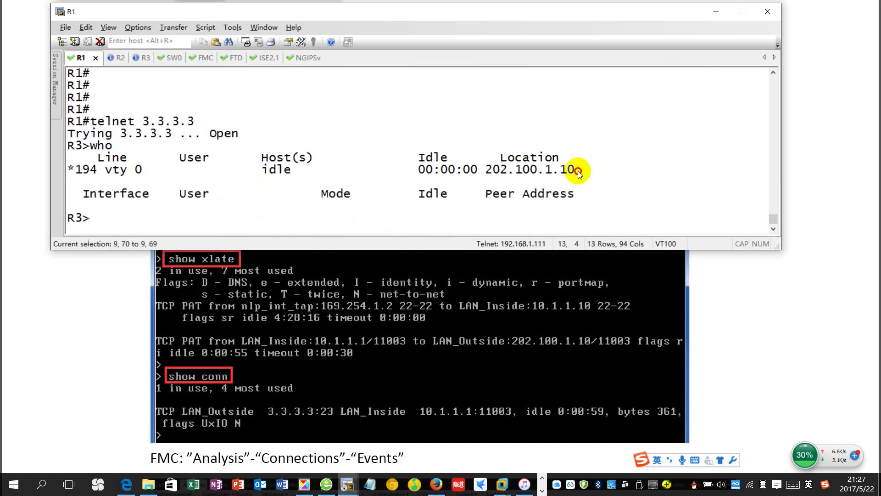
{"action": "left_click_drag", "start_coordinate": [578, 173], "coordinate": [491, 174]}
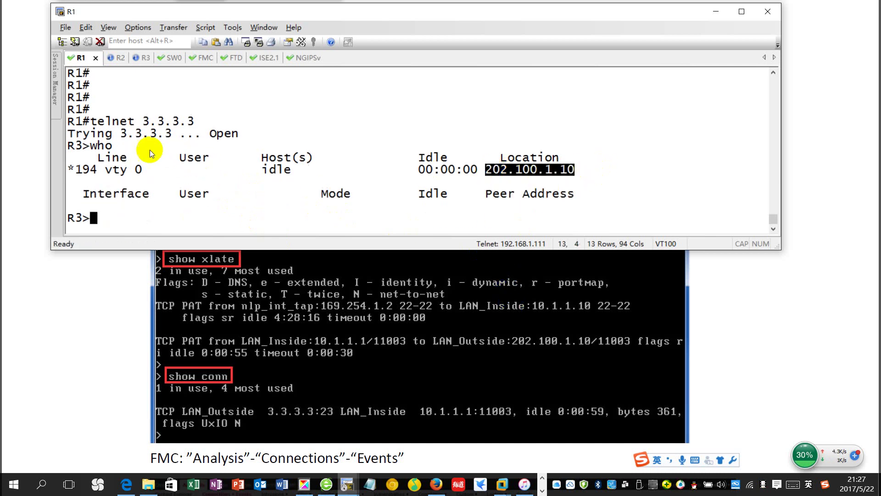
{"action": "left_click_drag", "start_coordinate": [94, 126], "coordinate": [204, 125]}
{"action": "mouse_move", "coordinate": [577, 171]}
{"action": "left_mouse_down"}
{"action": "mouse_move", "coordinate": [478, 170]}
{"action": "mouse_move", "coordinate": [565, 182]}
{"action": "left_mouse_up"}
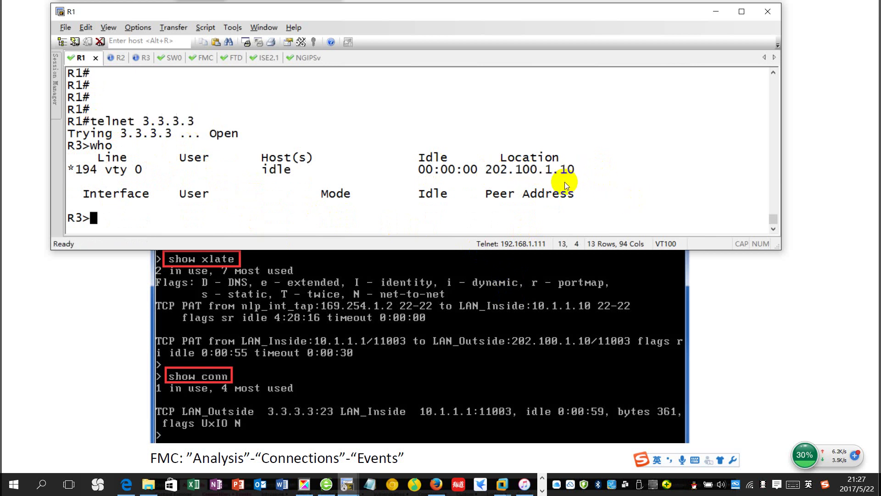
Switch to the FTD session and display its active connections with show conn and its translations with show xlate
{"action": "left_click", "coordinate": [224, 59]}
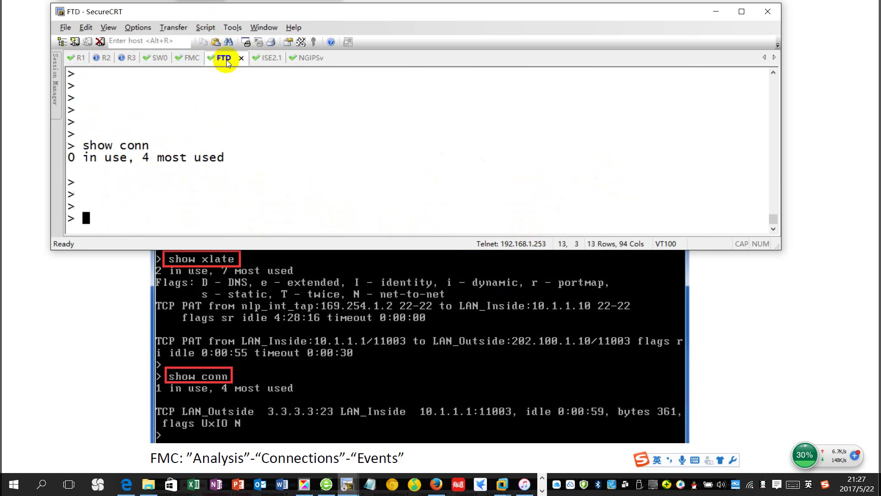
{"action": "key", "text": "Return"}
{"action": "key", "text": "Return"}
{"action": "type", "text": "show conn"}
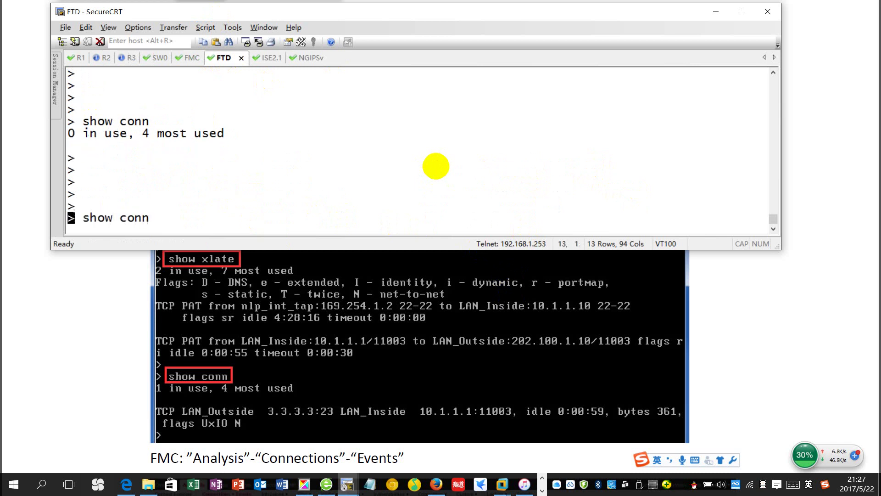
{"action": "key", "text": "Return"}
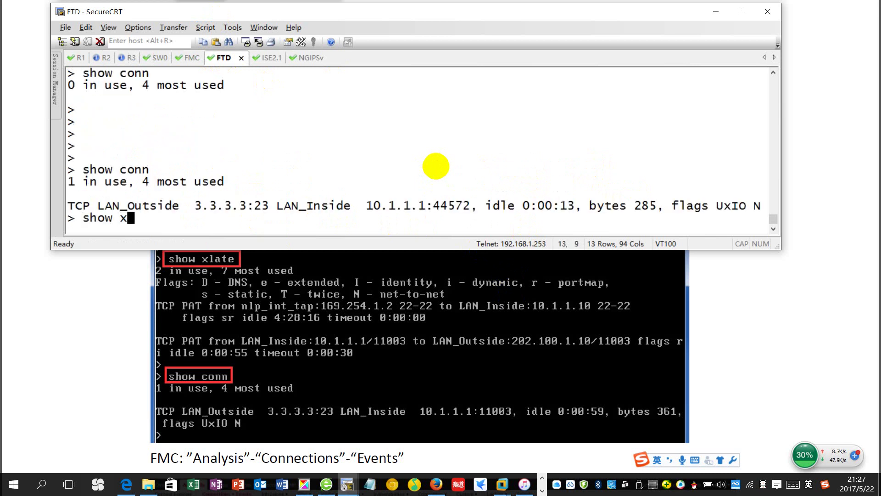
{"action": "type", "text": "show xlate"}
{"action": "key", "text": "Return"}
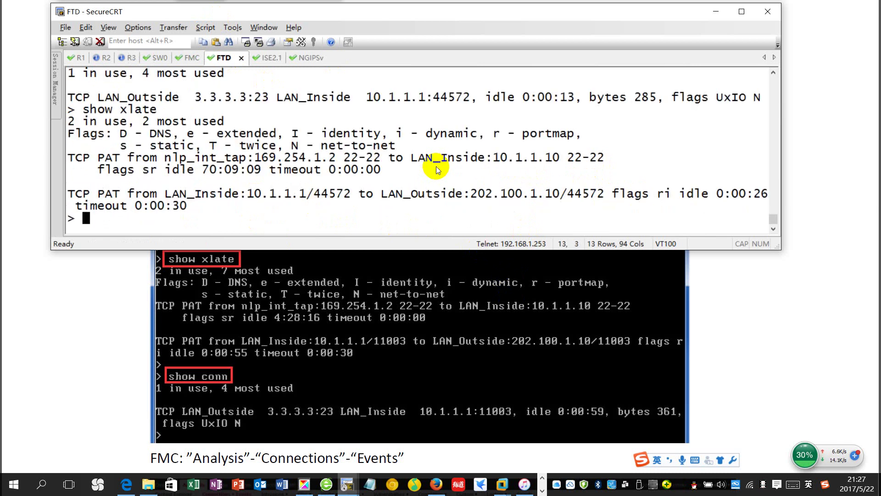
Check the destination address, port and flags of the Telnet connection in the FTD's show conn output
{"action": "scroll", "coordinate": [275, 174], "scroll_direction": "up", "scroll_amount": 3}
{"action": "scroll", "coordinate": [218, 183], "scroll_direction": "down", "scroll_amount": 3}
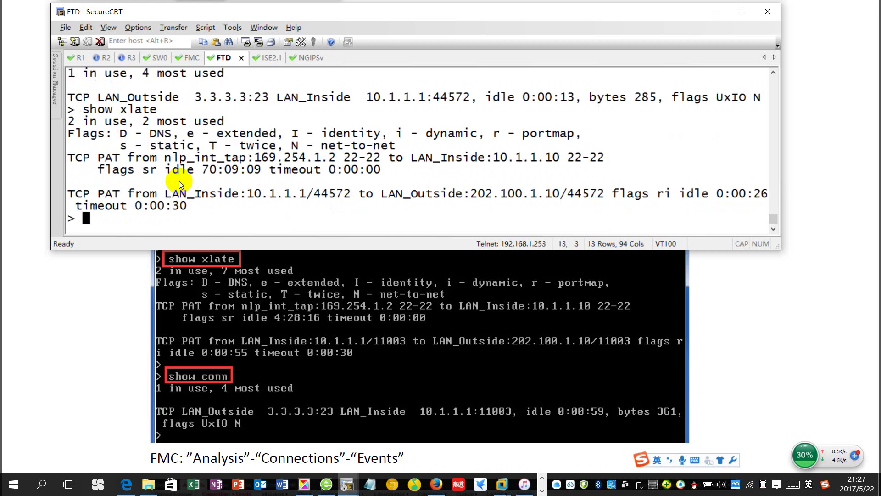
{"action": "scroll", "coordinate": [133, 112], "scroll_direction": "up", "scroll_amount": 1}
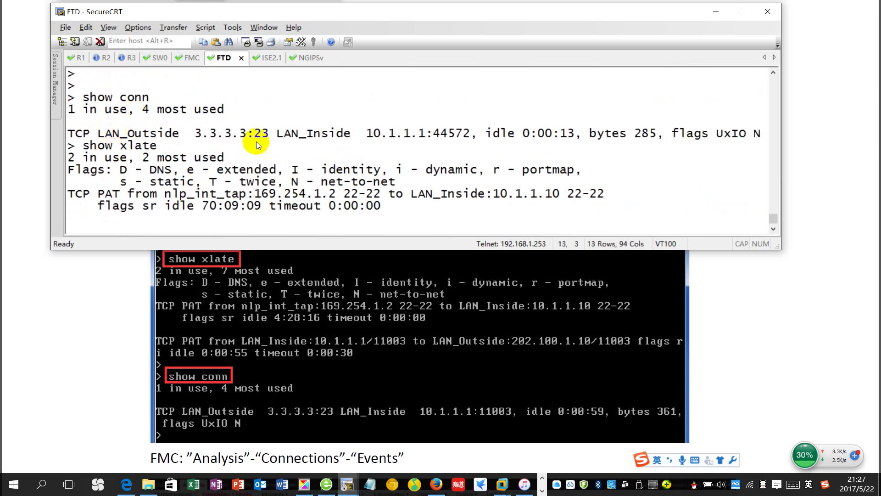
{"action": "mouse_move", "coordinate": [368, 134]}
{"action": "left_mouse_down"}
{"action": "mouse_move", "coordinate": [466, 133]}
{"action": "mouse_move", "coordinate": [363, 133]}
{"action": "left_mouse_up"}
{"action": "left_click_drag", "start_coordinate": [203, 133], "coordinate": [269, 136]}
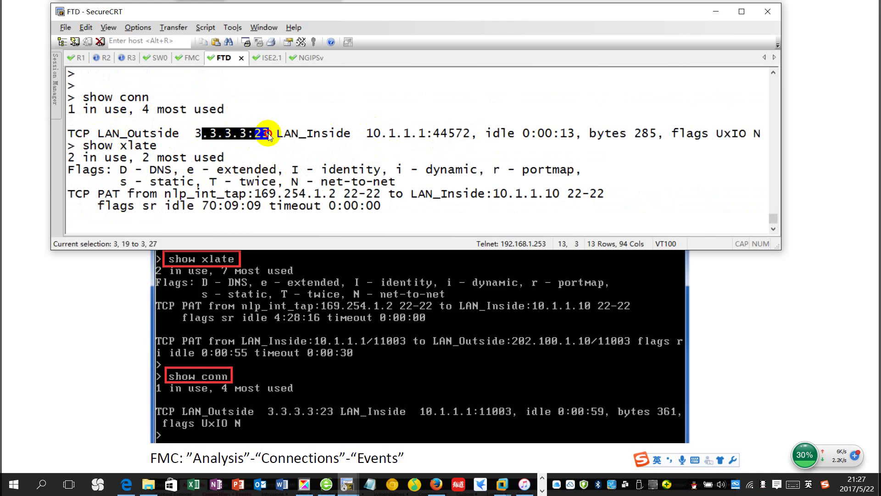
{"action": "left_click", "coordinate": [415, 149]}
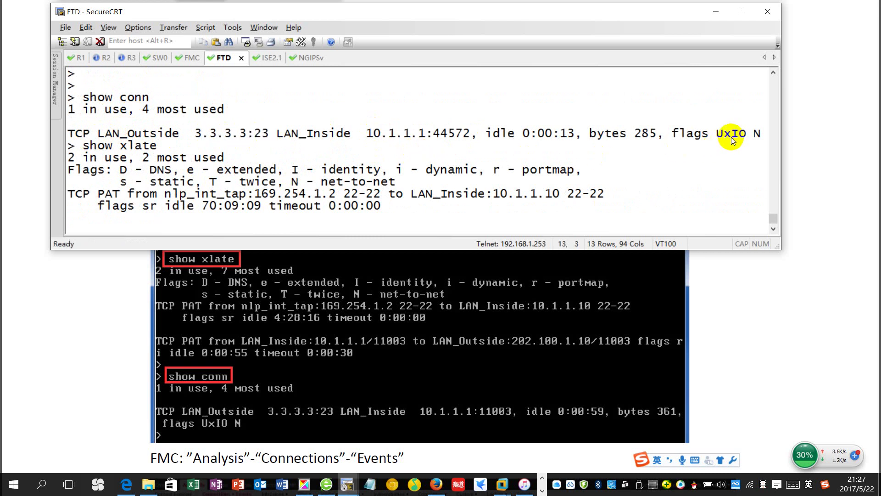
{"action": "left_click_drag", "start_coordinate": [724, 133], "coordinate": [732, 134]}
{"action": "left_click", "coordinate": [701, 182]}
{"action": "left_click", "coordinate": [710, 167]}
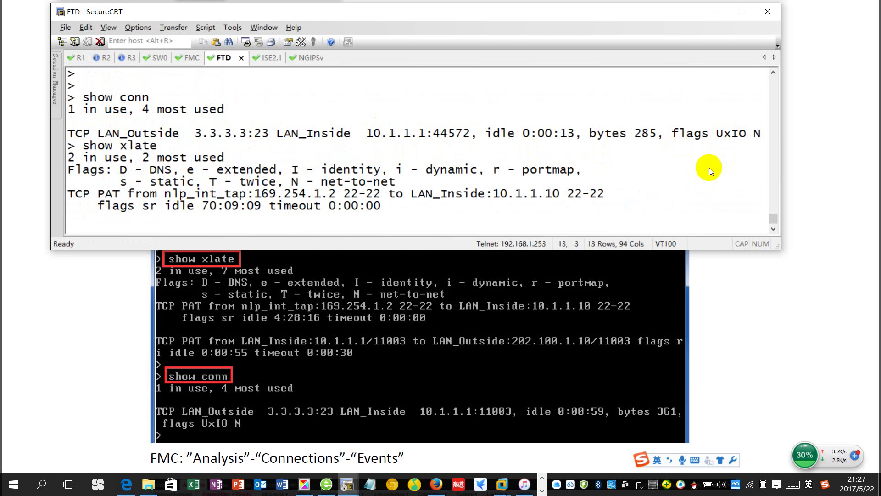
Display the FTD's detailed connection information with show conn detail
{"action": "key", "text": "Return"}
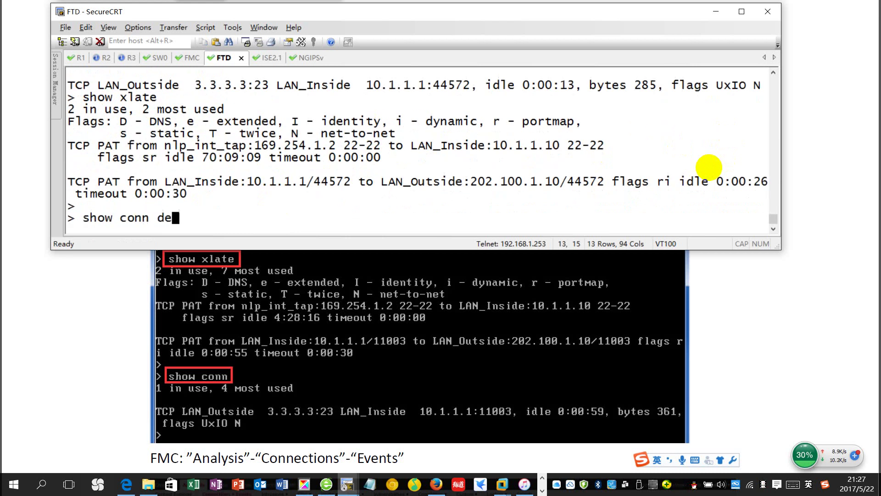
{"action": "type", "text": "show conn de"}
{"action": "key", "text": "Tab"}
{"action": "key", "text": "Return"}
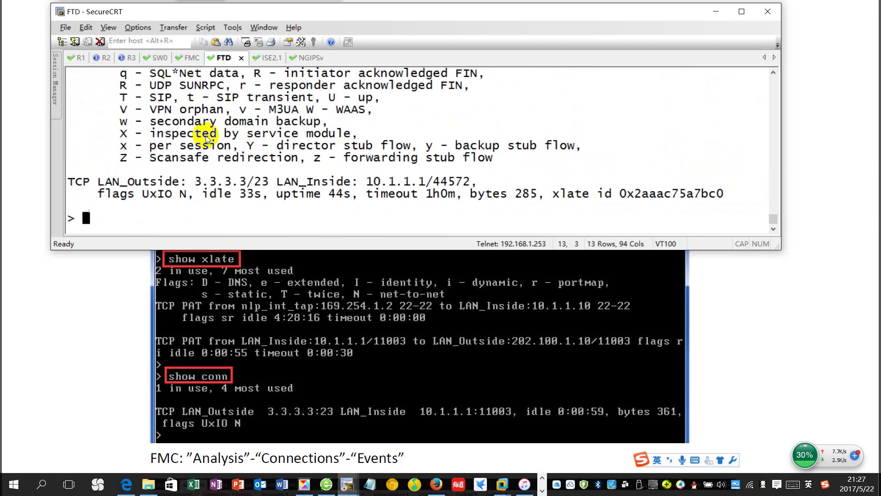
Examine the x flag in the legend and the flags and xlate id of the Telnet connection entry
{"action": "left_click_drag", "start_coordinate": [113, 145], "coordinate": [231, 148]}
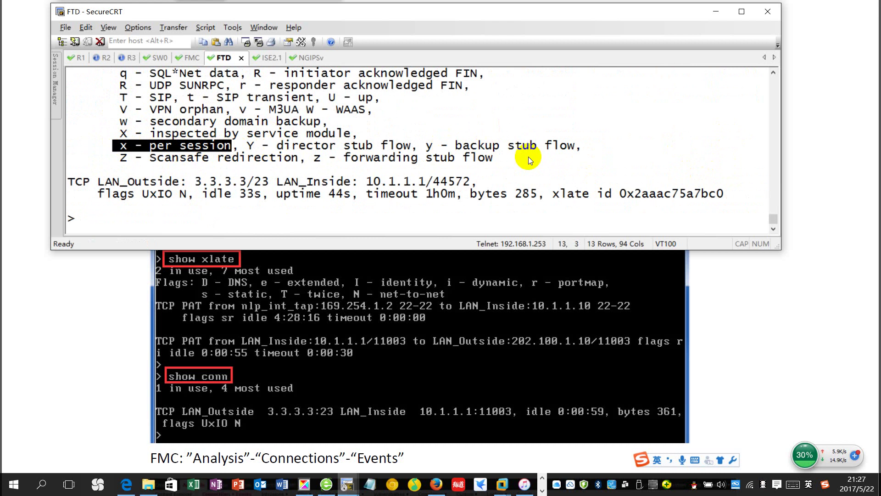
{"action": "left_click_drag", "start_coordinate": [553, 193], "coordinate": [618, 204]}
{"action": "left_click", "coordinate": [618, 205]}
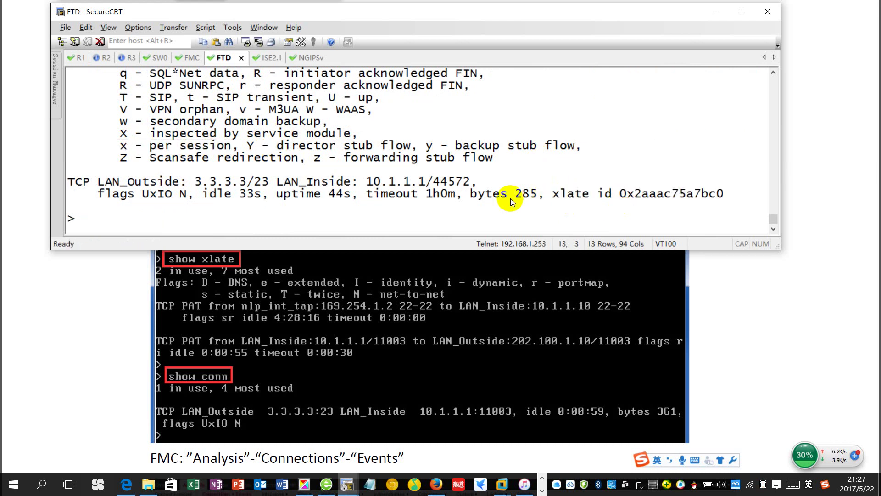
{"action": "scroll", "coordinate": [467, 188], "scroll_direction": "up", "scroll_amount": 3}
{"action": "scroll", "coordinate": [467, 188], "scroll_direction": "down", "scroll_amount": 3}
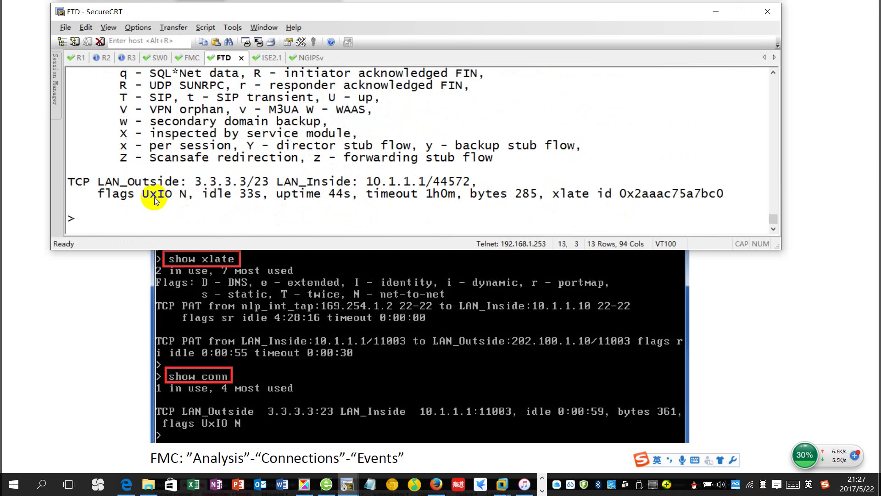
{"action": "mouse_move", "coordinate": [143, 194]}
{"action": "left_mouse_down"}
{"action": "mouse_move", "coordinate": [192, 198]}
{"action": "mouse_move", "coordinate": [142, 197]}
{"action": "left_mouse_up"}
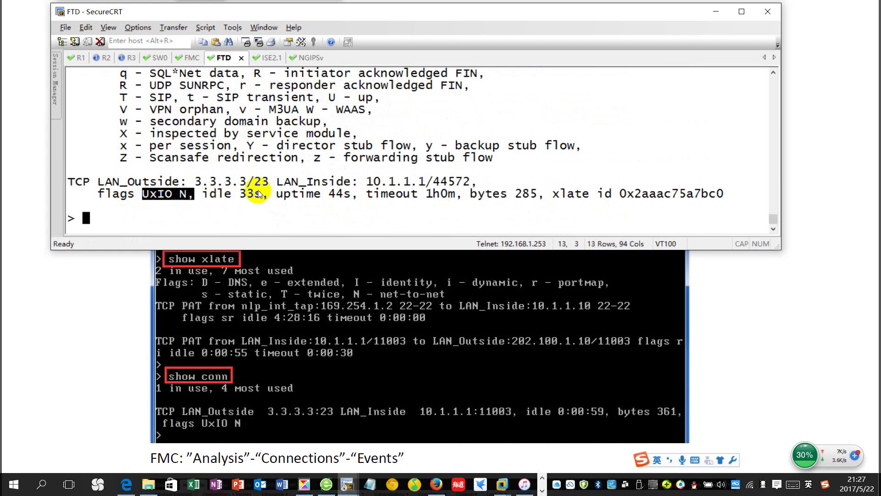
{"action": "left_click", "coordinate": [282, 204]}
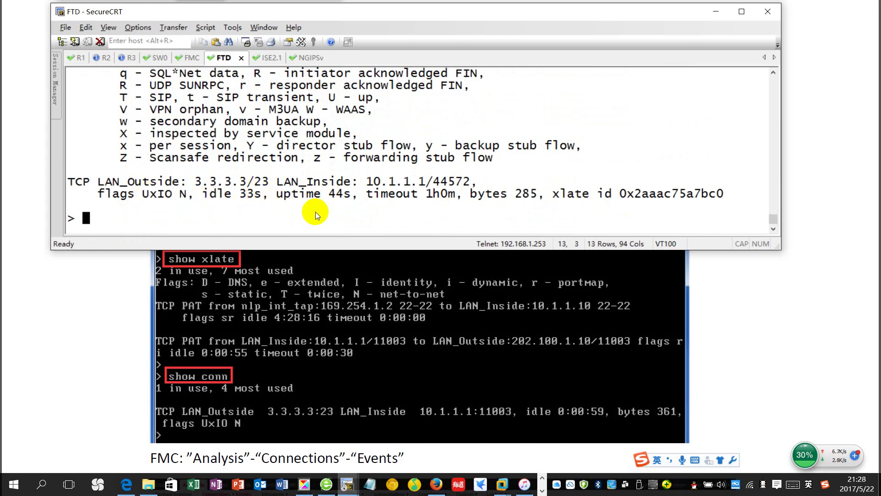
List the FTD's address translations again with show xlate
{"action": "key", "text": "Return"}
{"action": "key", "text": "Return"}
{"action": "type", "text": "show "}
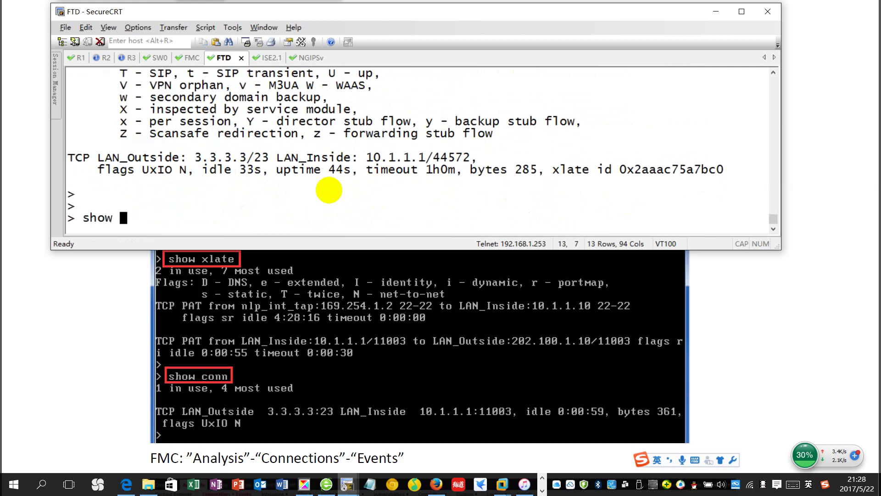
{"action": "type", "text": "xlat"}
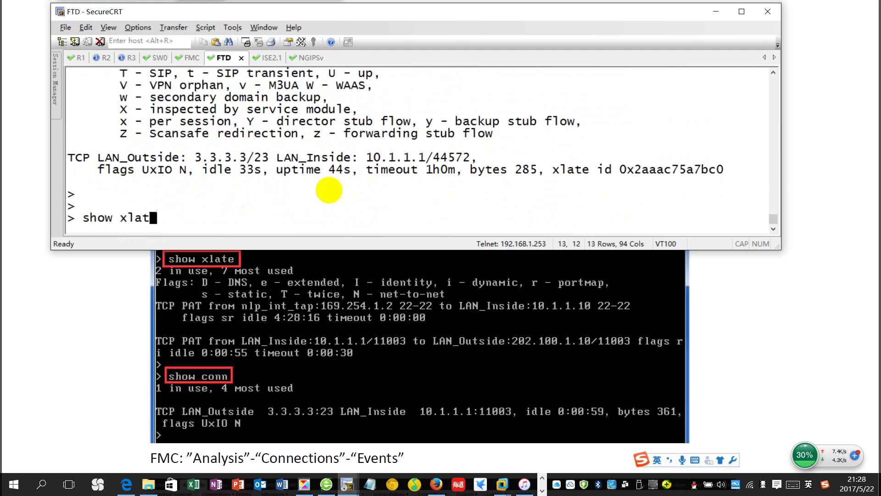
{"action": "type", "text": "e"}
{"action": "key", "text": "Return"}
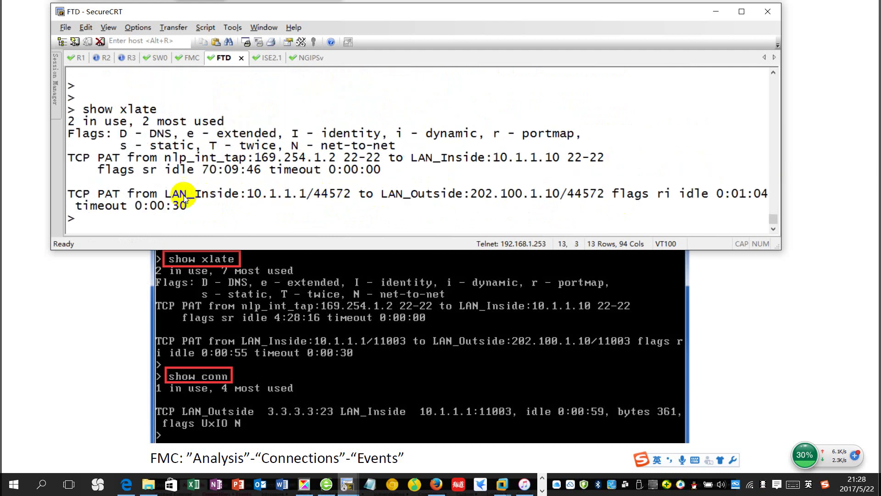
Compare the inside and outside addresses, ports and flags in the LAN_Inside to LAN_Outside PAT entry
{"action": "double_click", "coordinate": [670, 195]}
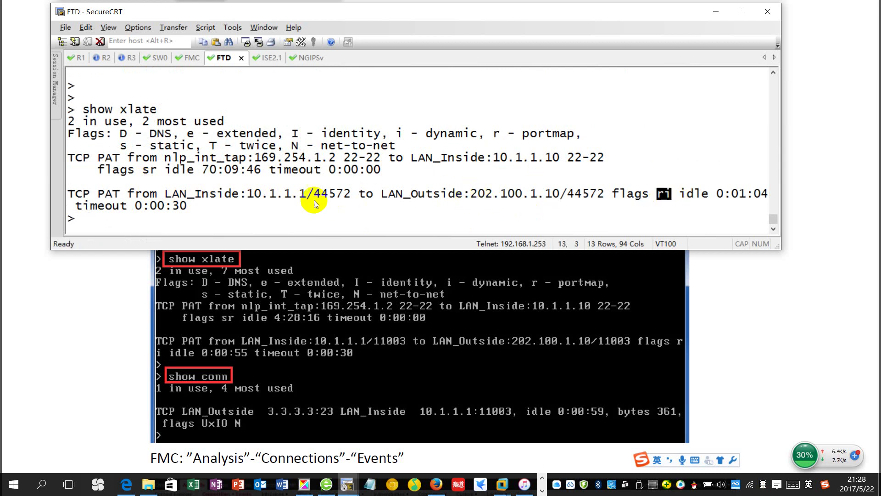
{"action": "left_click_drag", "start_coordinate": [250, 200], "coordinate": [351, 198]}
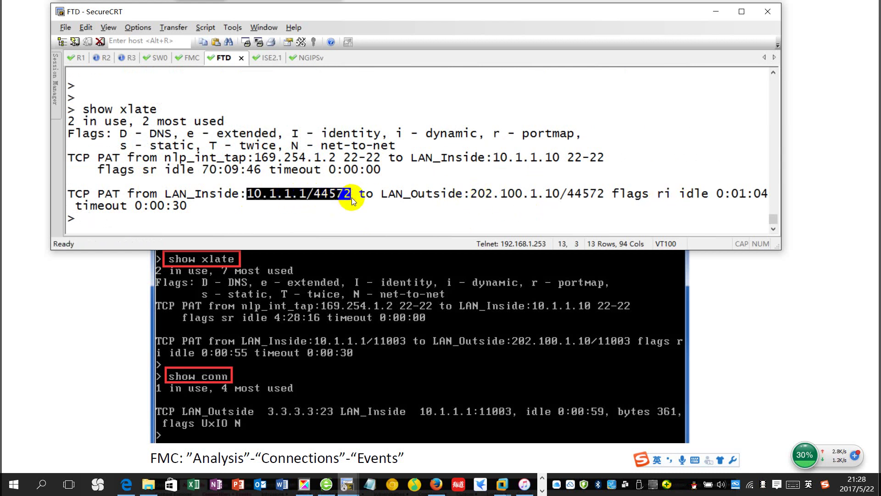
{"action": "left_click_drag", "start_coordinate": [472, 197], "coordinate": [605, 198]}
{"action": "left_click", "coordinate": [582, 198]}
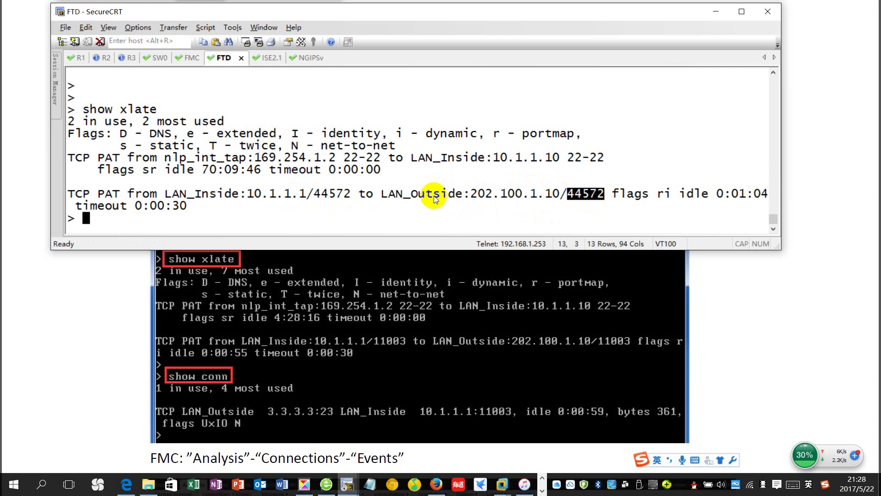
{"action": "left_click_drag", "start_coordinate": [352, 198], "coordinate": [327, 200]}
{"action": "left_click", "coordinate": [412, 211]}
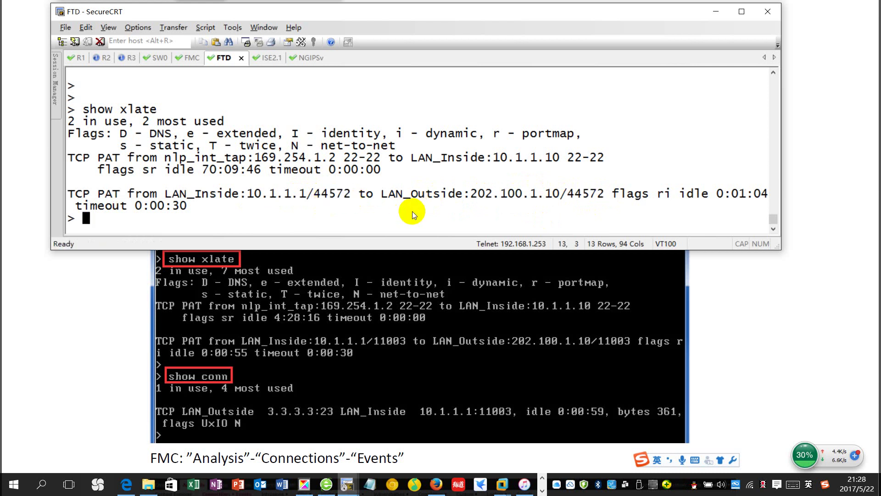
Rerun show xlate twice on the FTD to recheck the translation's idle time
{"action": "left_click", "coordinate": [260, 215]}
{"action": "type", "text": "show xlate"}
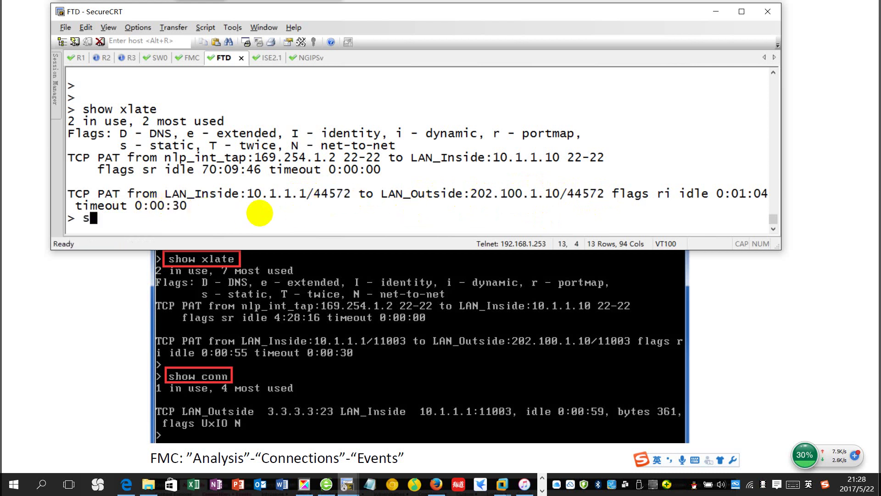
{"action": "key", "text": "Return"}
{"action": "key", "text": "Up"}
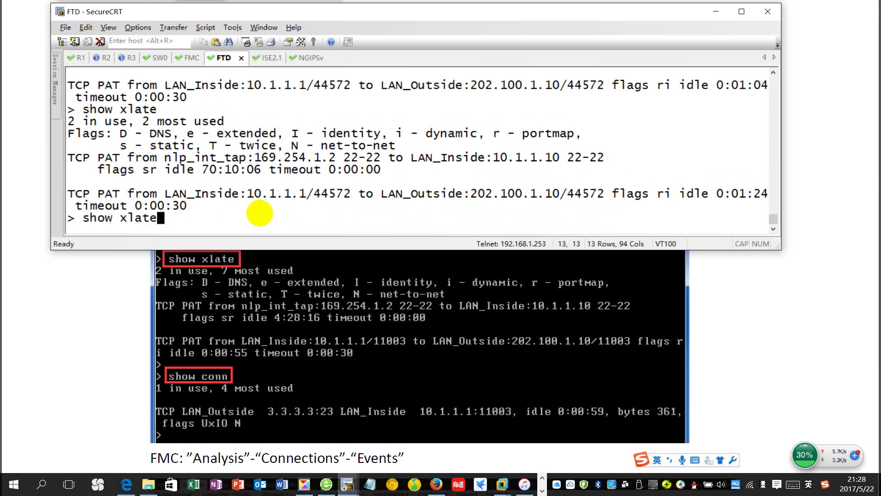
{"action": "key", "text": "Return"}
{"action": "key", "text": "Return"}
{"action": "key", "text": "Return"}
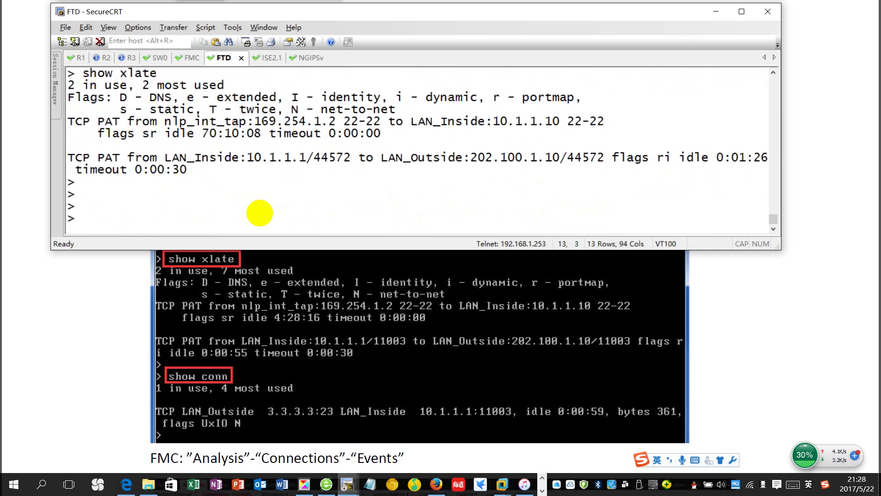
Switch to the lab guide PDF and review the dynamic NAT verification up to the FMC Connection Events instructions
{"action": "key", "text": "alt+Tab"}
{"action": "scroll", "coordinate": [339, 255], "scroll_direction": "down", "scroll_amount": 3}
{"action": "scroll", "coordinate": [341, 253], "scroll_direction": "down", "scroll_amount": 2}
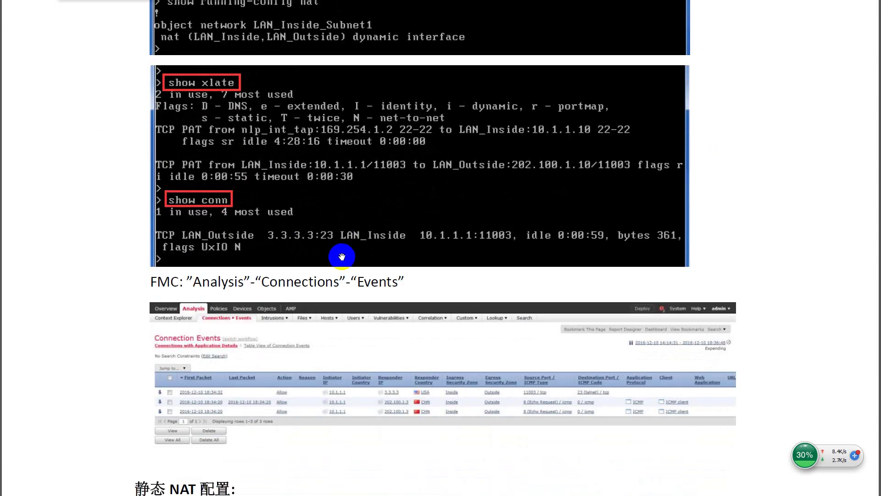
{"action": "scroll", "coordinate": [351, 250], "scroll_direction": "up", "scroll_amount": 3}
{"action": "scroll", "coordinate": [354, 248], "scroll_direction": "down", "scroll_amount": 1}
{"action": "scroll", "coordinate": [355, 248], "scroll_direction": "down", "scroll_amount": 1}
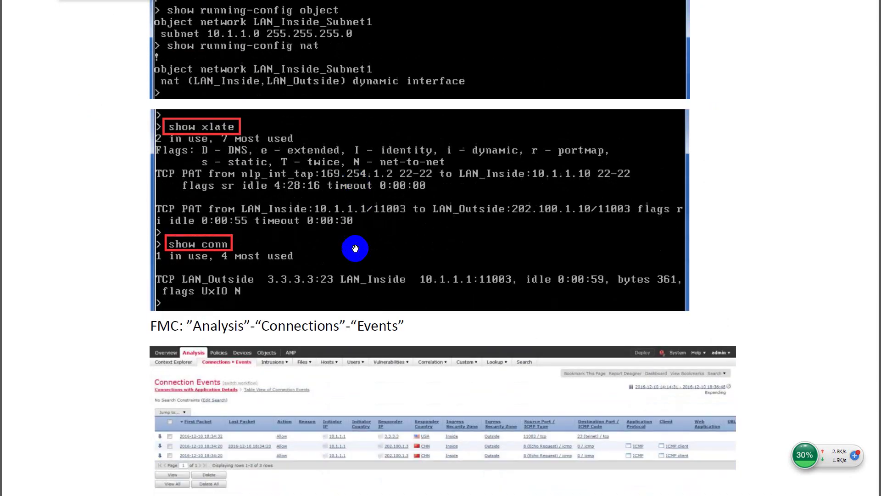
Switch to the TEST-PC virtual machine, open Connection Events under Analysis in FMC, and inspect the Telnet event to 3.3.3.3
{"action": "key", "text": "alt+Tab"}
{"action": "key", "text": "alt+Tab"}
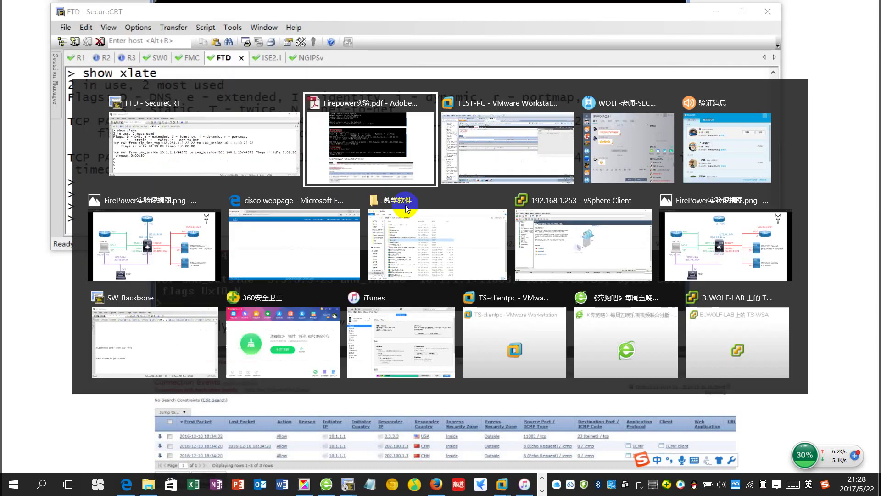
{"action": "key", "text": "alt+Tab"}
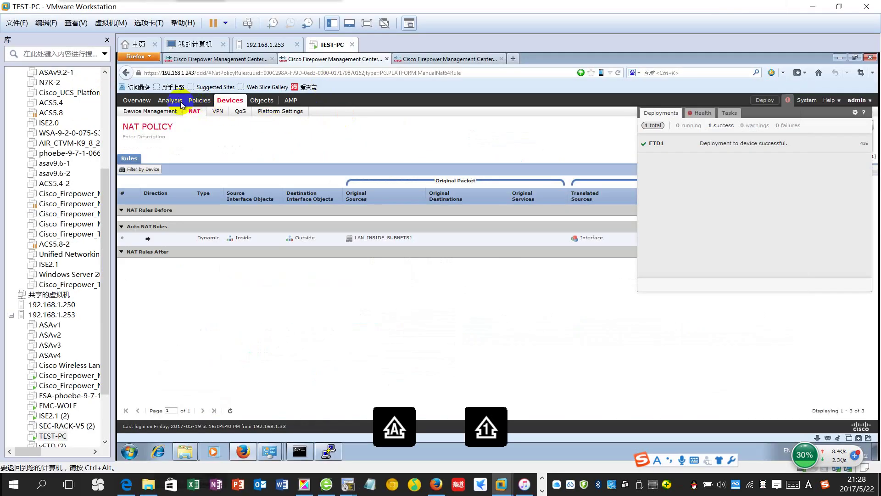
{"action": "left_click", "coordinate": [173, 103]}
{"action": "mouse_move", "coordinate": [197, 111]}
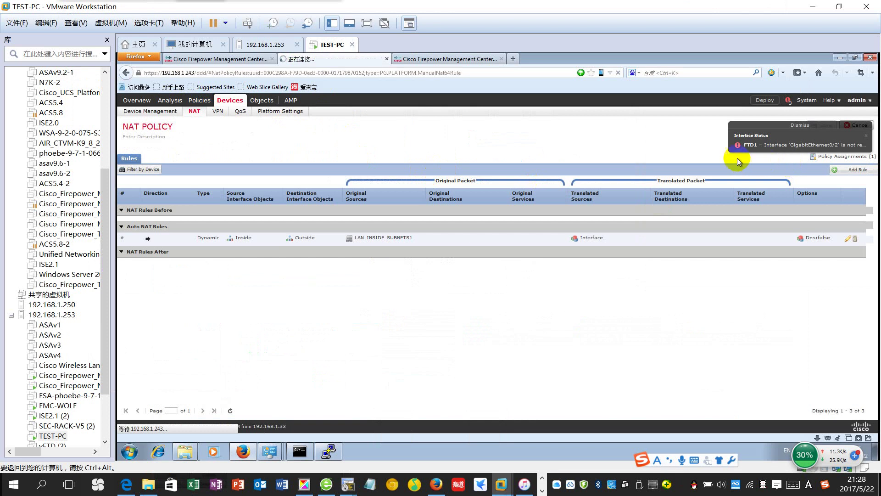
{"action": "left_click", "coordinate": [796, 125]}
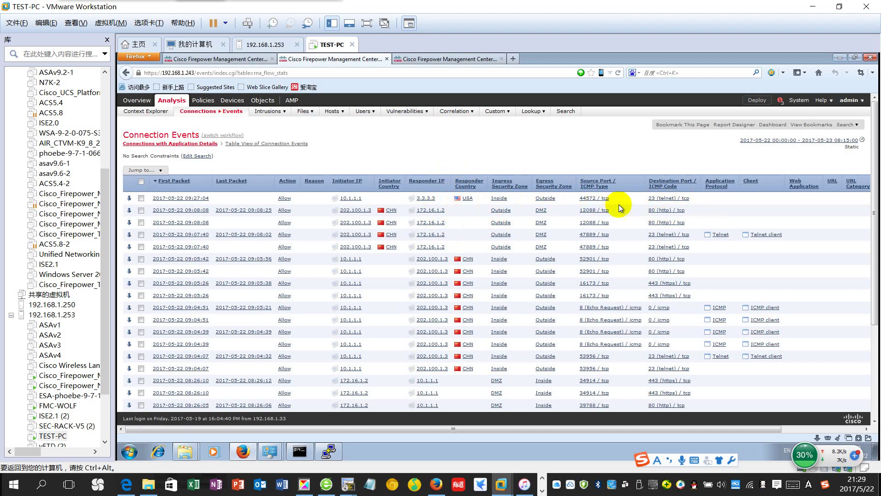
{"action": "left_click_drag", "start_coordinate": [633, 429], "coordinate": [457, 397]}
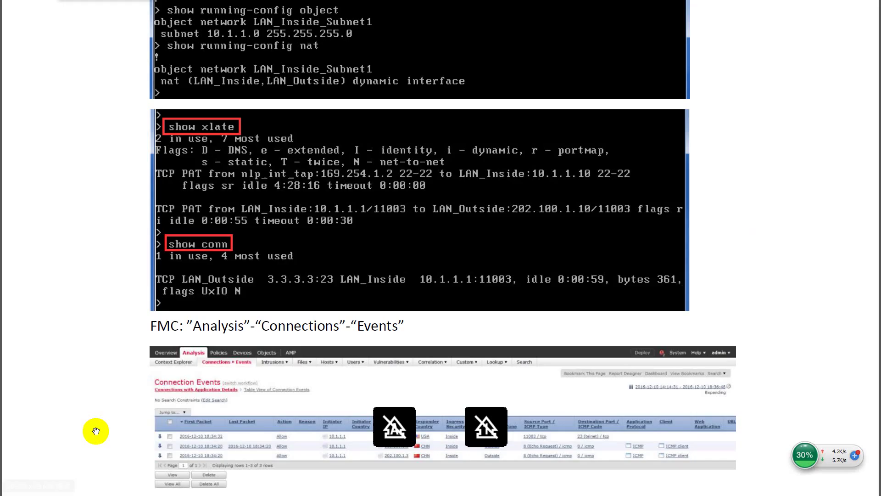
Consult the lab guide's static NAT configuration section and switch back to the FTD session in SecureCRT
{"action": "scroll", "coordinate": [404, 374], "scroll_direction": "down", "scroll_amount": 3}
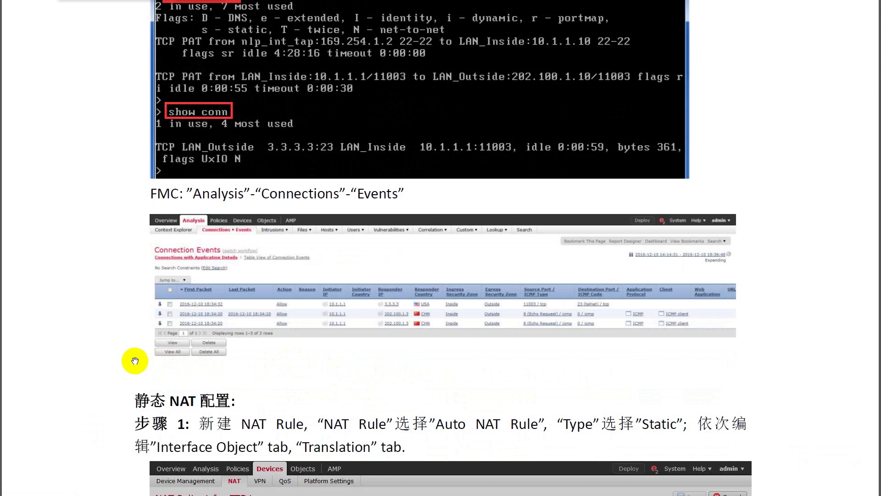
{"action": "key", "text": "alt+Tab"}
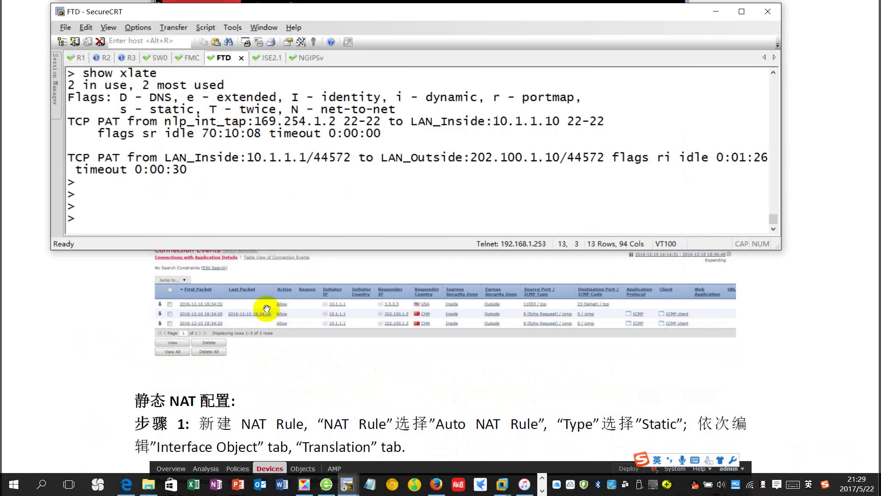
{"action": "key", "text": "alt+Tab"}
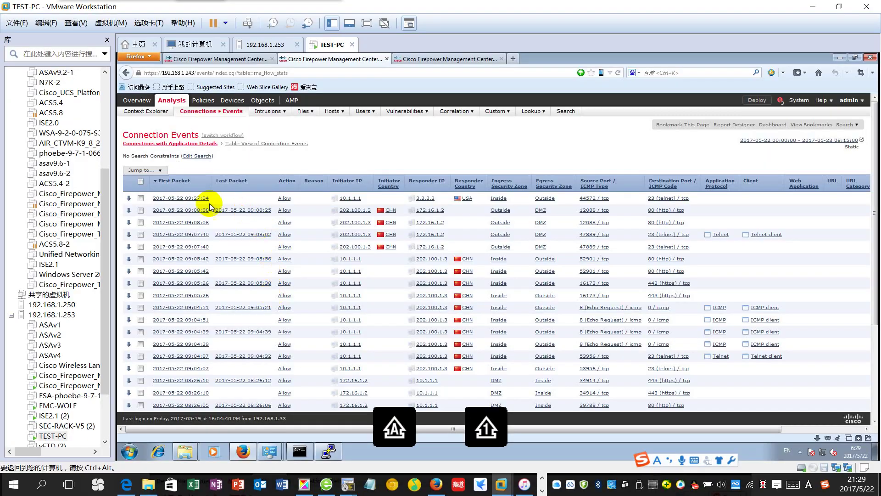
{"action": "left_click", "coordinate": [177, 198]}
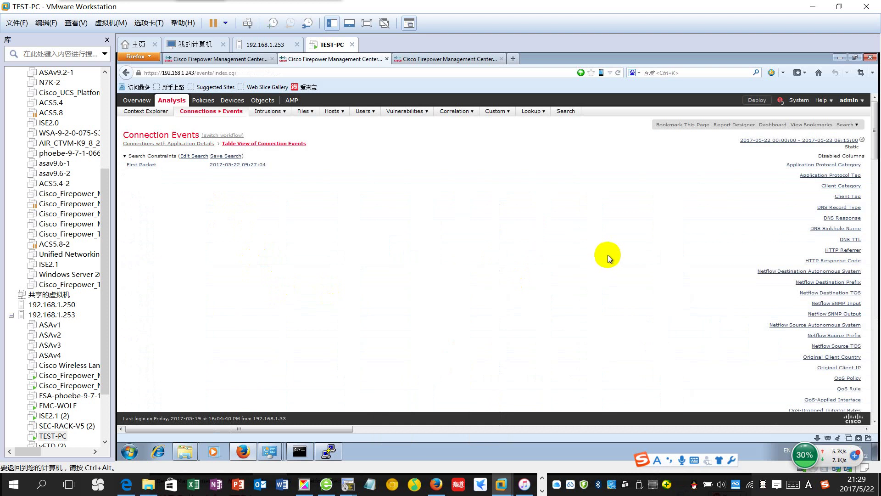
{"action": "left_click", "coordinate": [126, 156]}
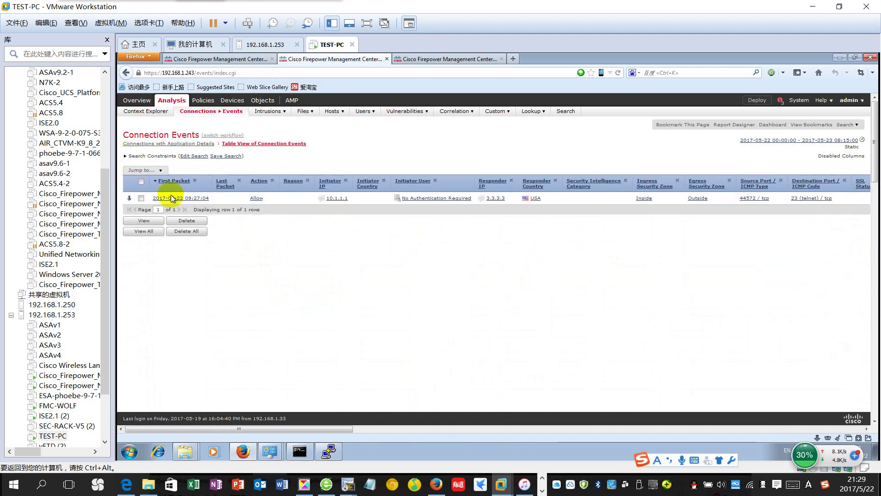
{"action": "left_click", "coordinate": [141, 198]}
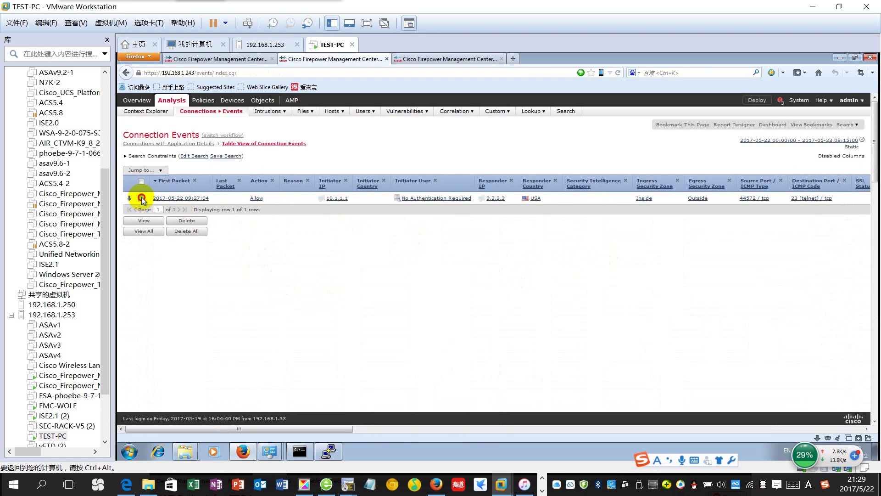
{"action": "right_click", "coordinate": [175, 202]}
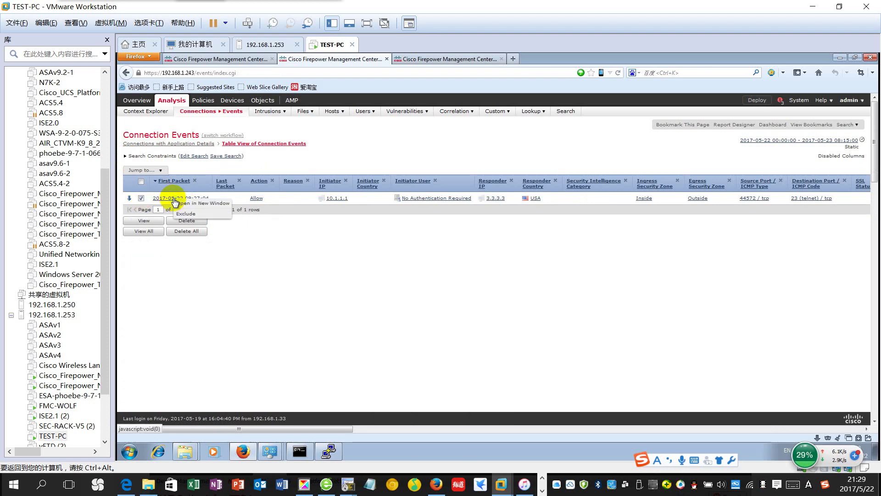
{"action": "left_click", "coordinate": [214, 227]}
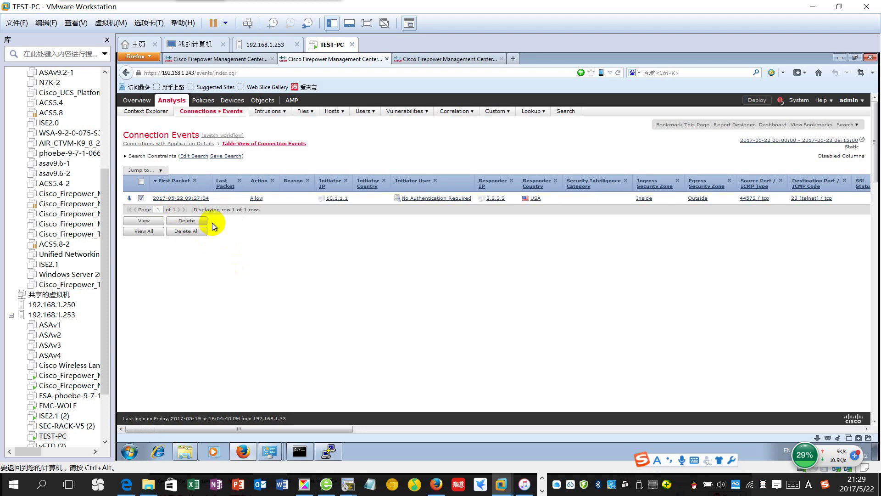
Reload the table view by the event's first packet time and inspect its remaining columns through Initiator Bytes and Responder Bytes
{"action": "left_click", "coordinate": [193, 198]}
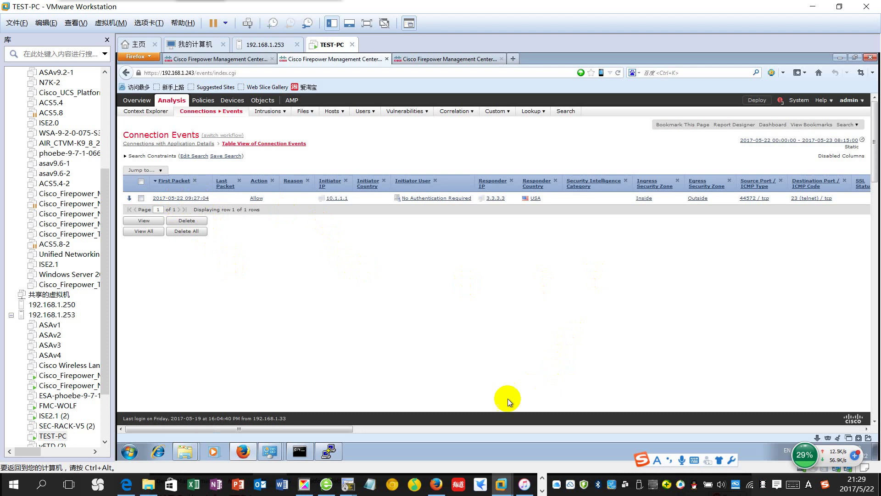
{"action": "left_click_drag", "start_coordinate": [337, 430], "coordinate": [663, 425]}
{"action": "left_click_drag", "start_coordinate": [663, 423], "coordinate": [858, 395]}
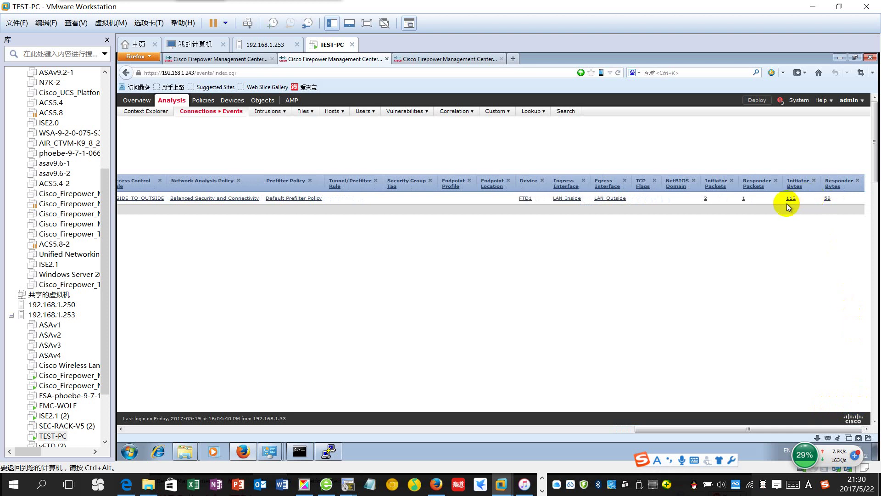